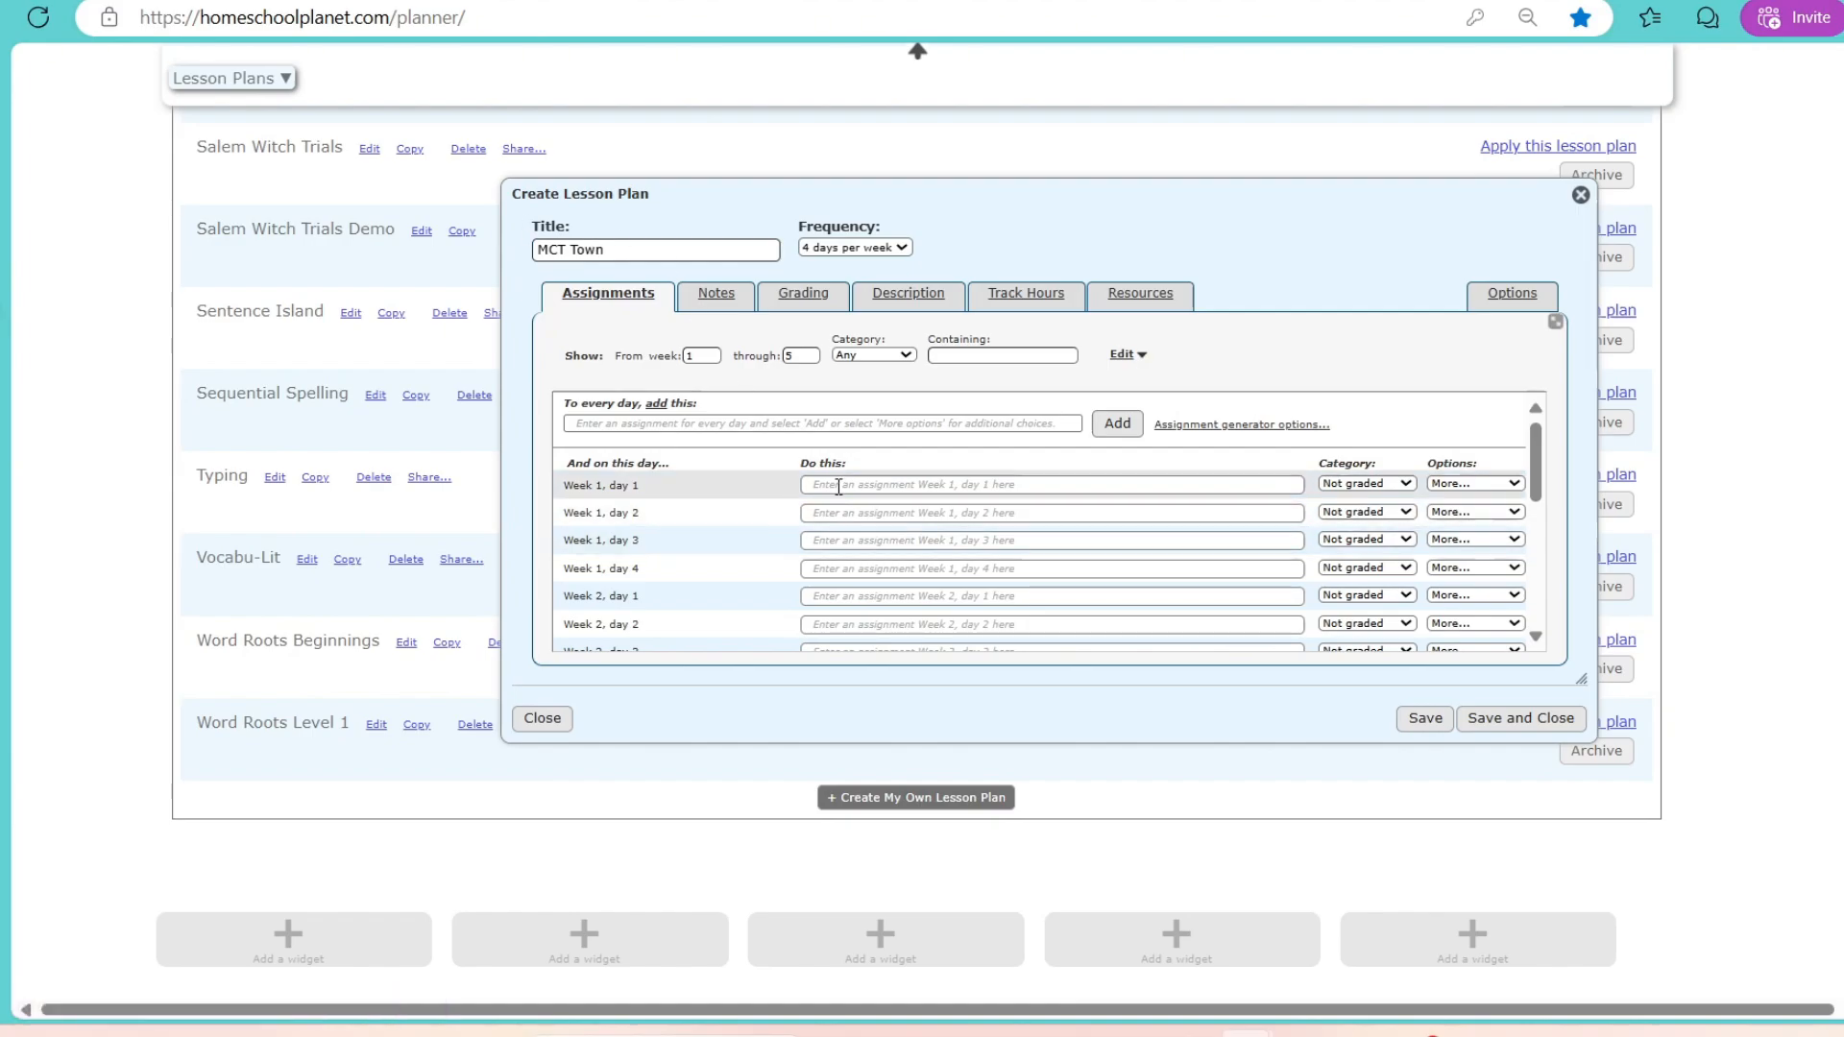
Step: Set the assignment generator to repeat the same assignment, ending in week 2
left_click(1178, 428)
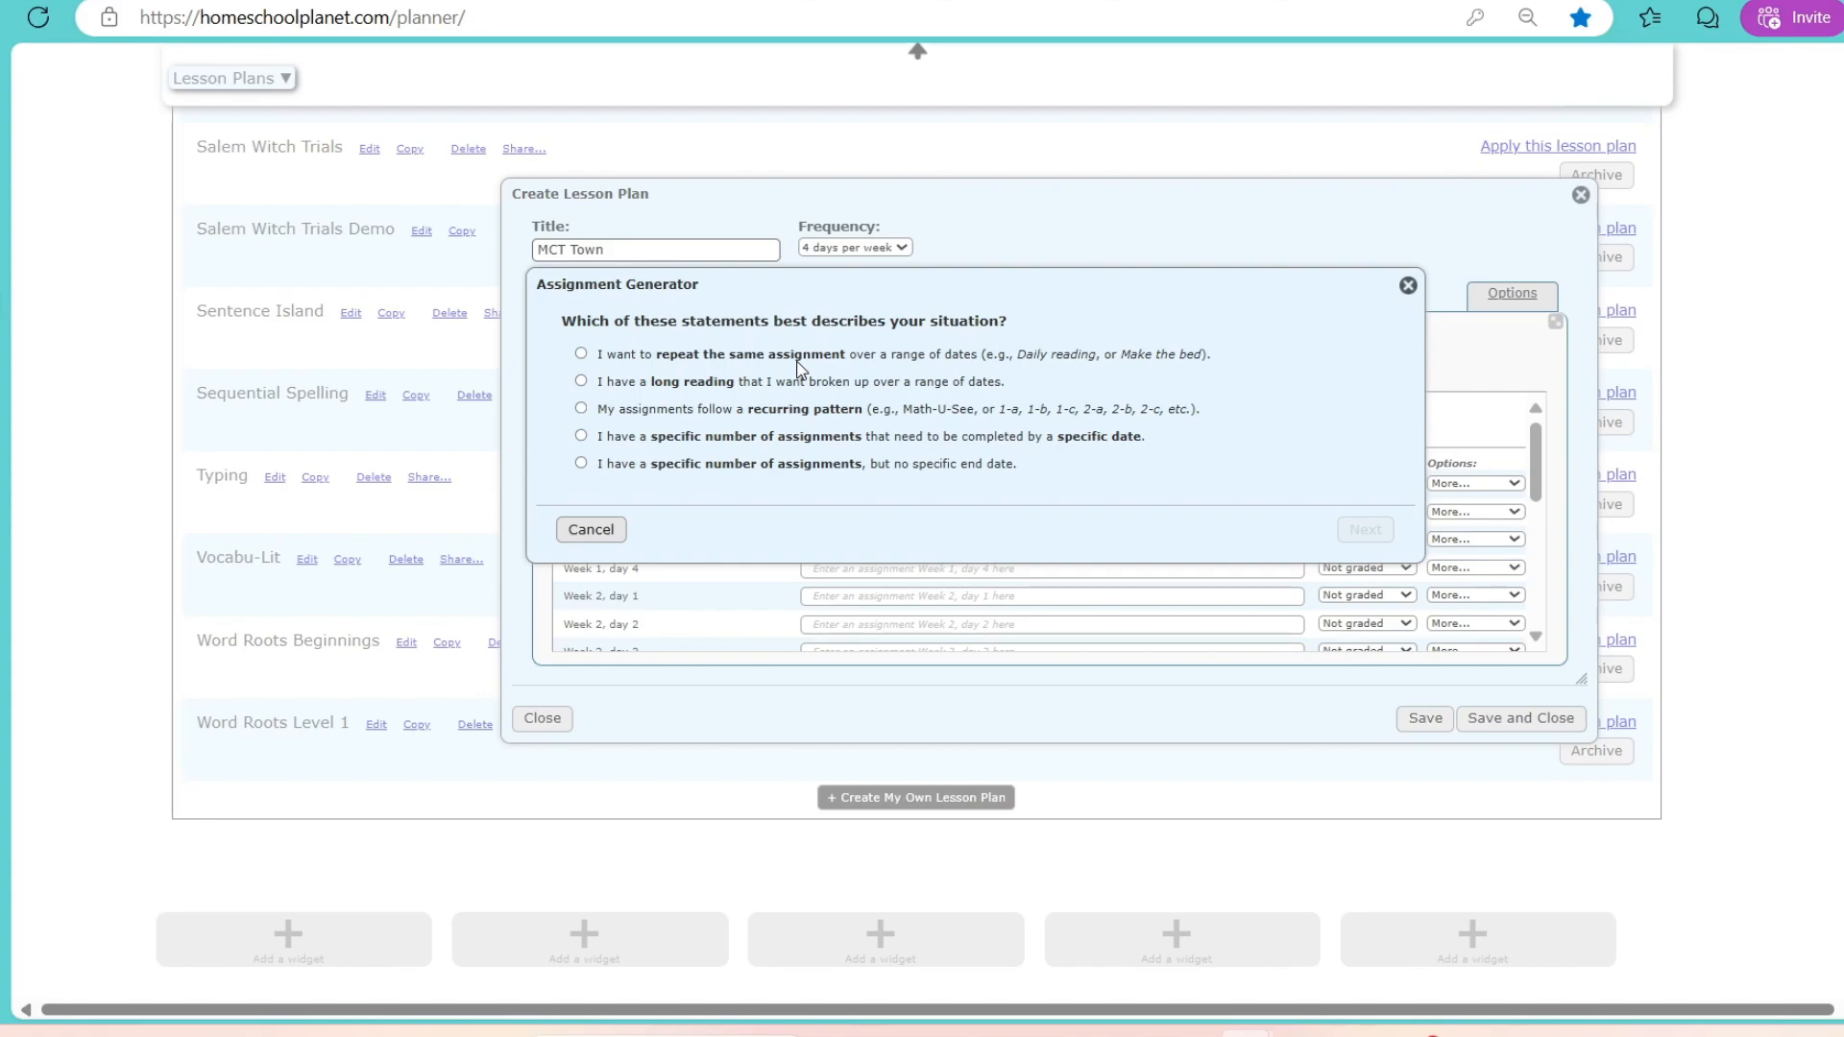
left_click(581, 355)
left_click(1365, 535)
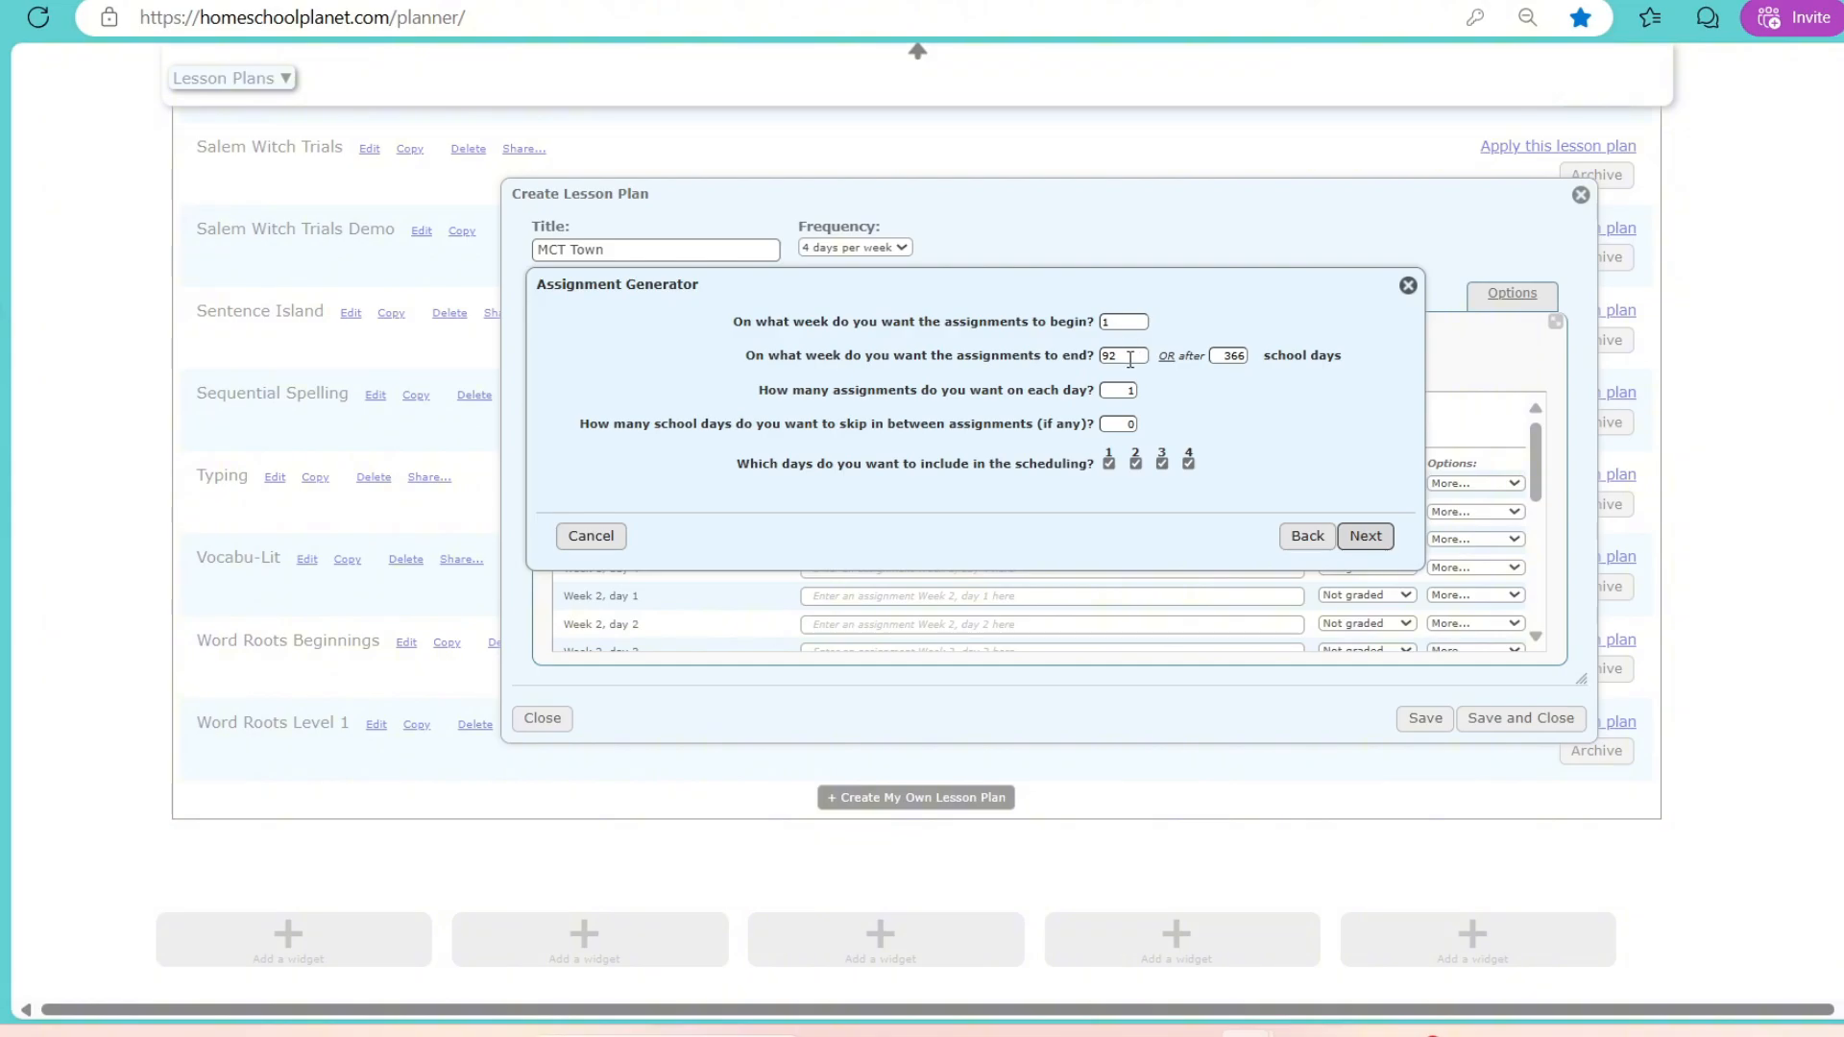
left_click_drag(1130, 357, 1100, 370)
left_click(1365, 535)
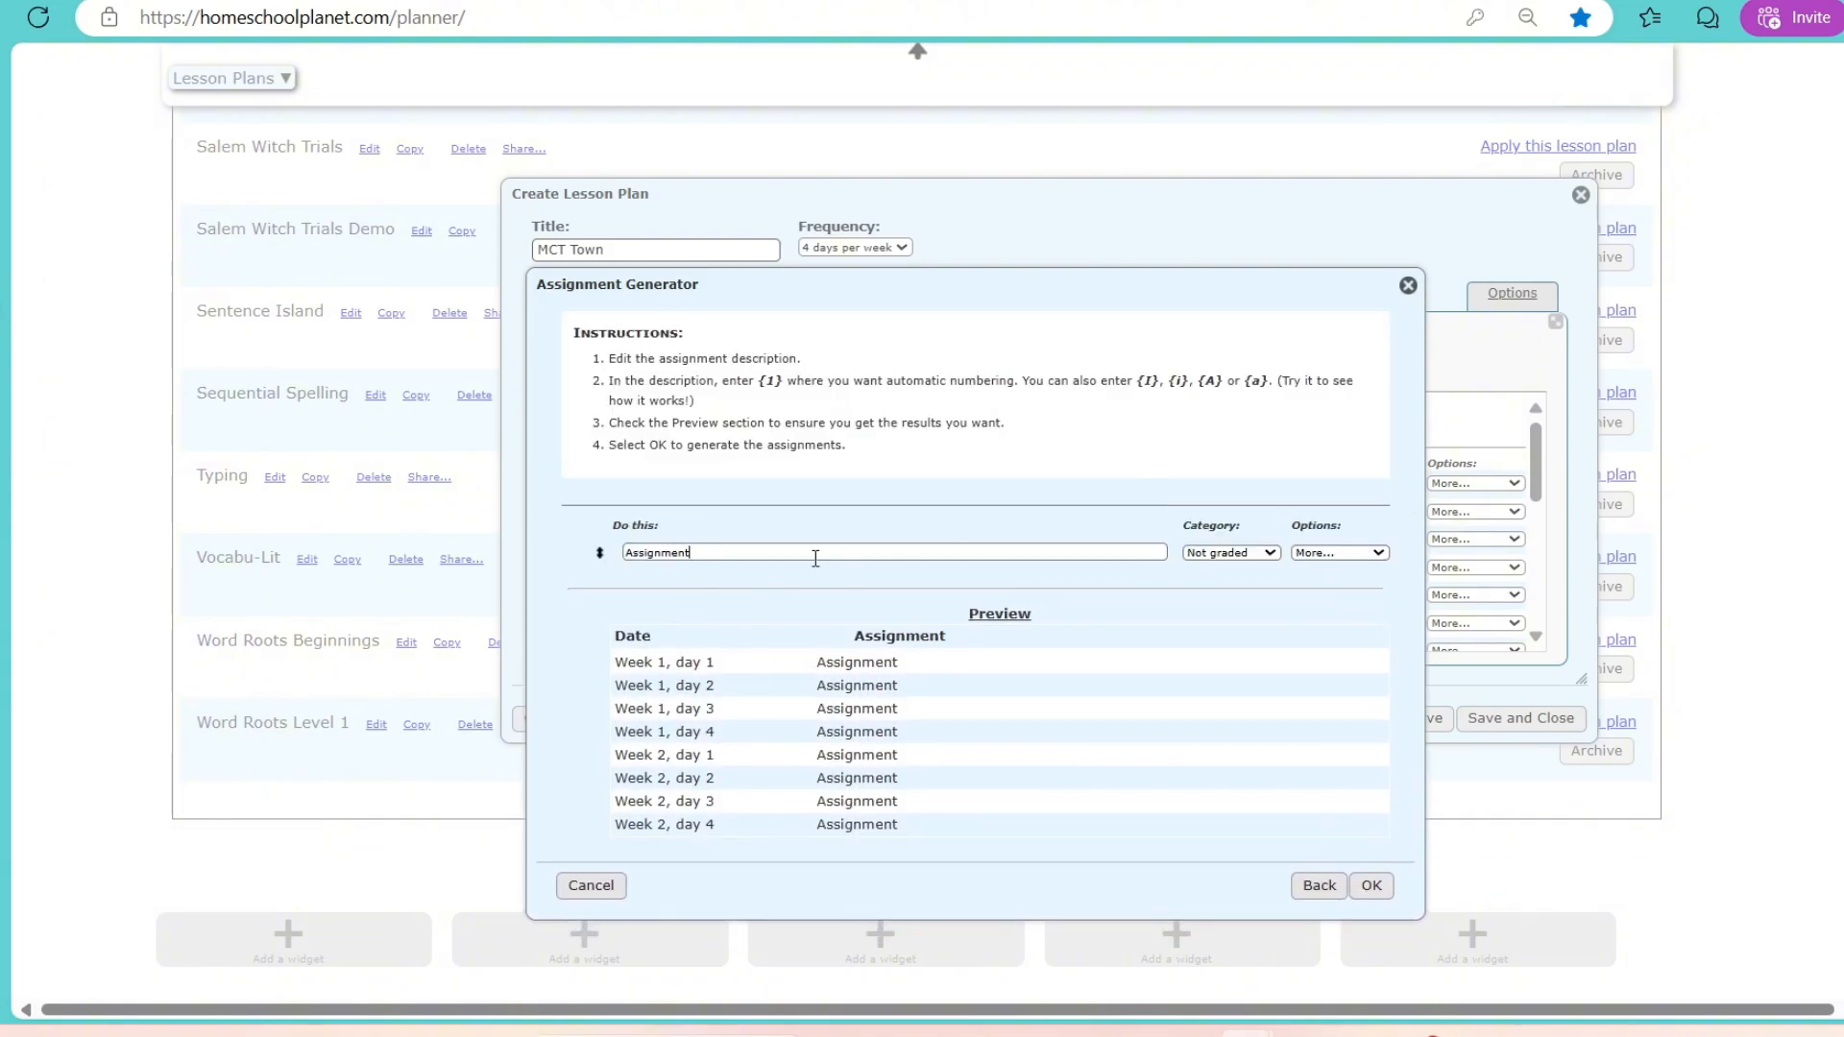
Step: Describe the repeated assignment as "Read Lesson {1}" and keep its category as Not graded
left_click_drag(815, 558, 607, 567)
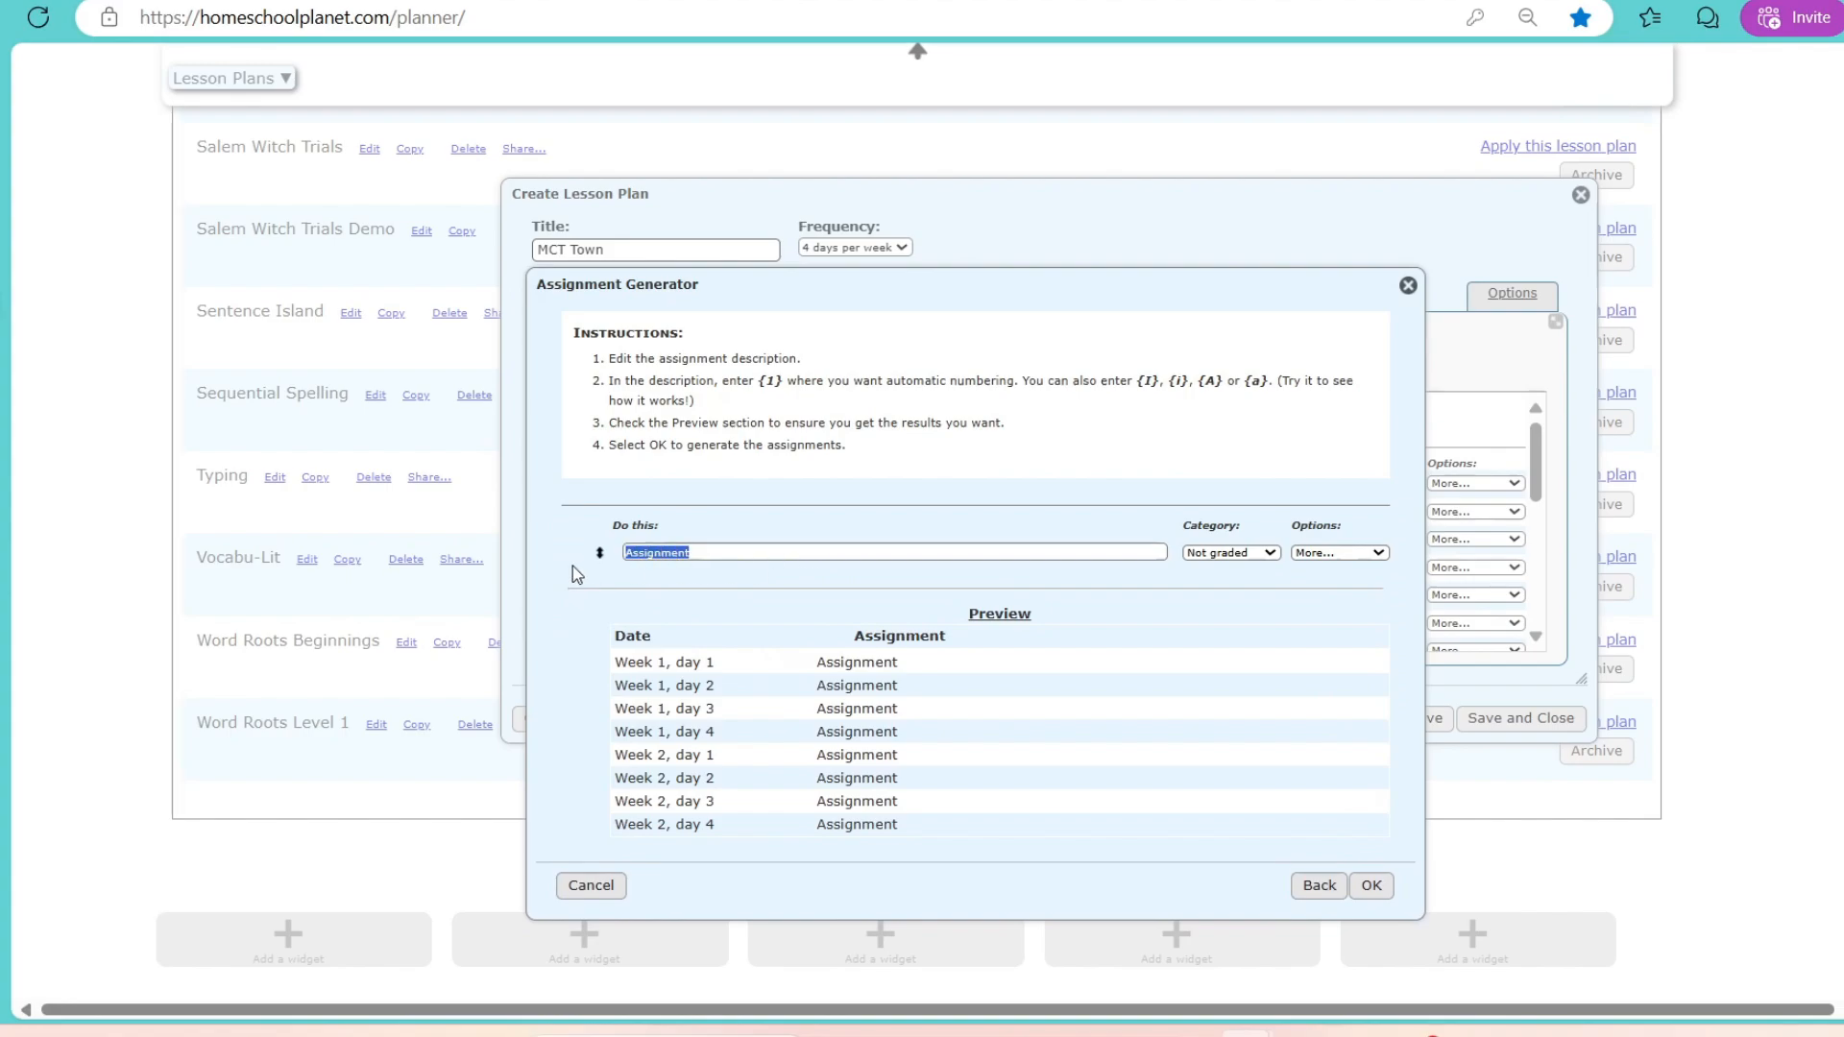
type("Rea")
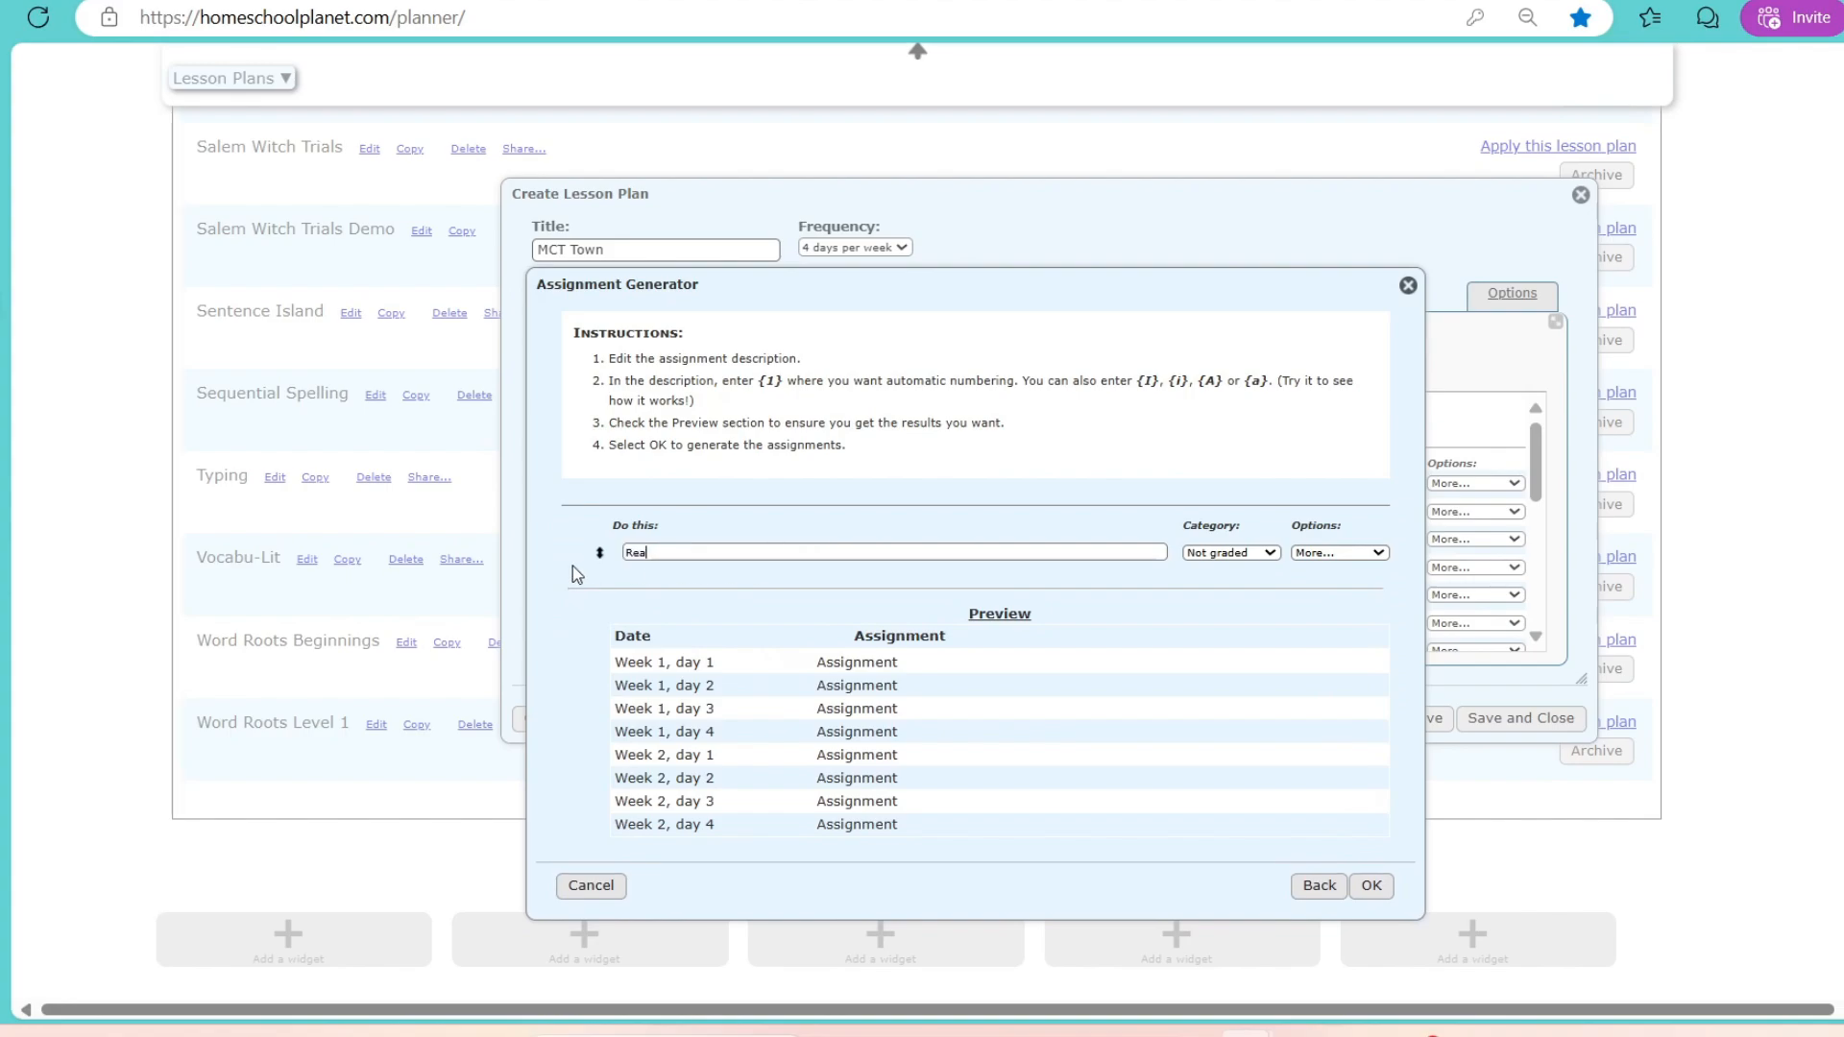
type("d Lesson")
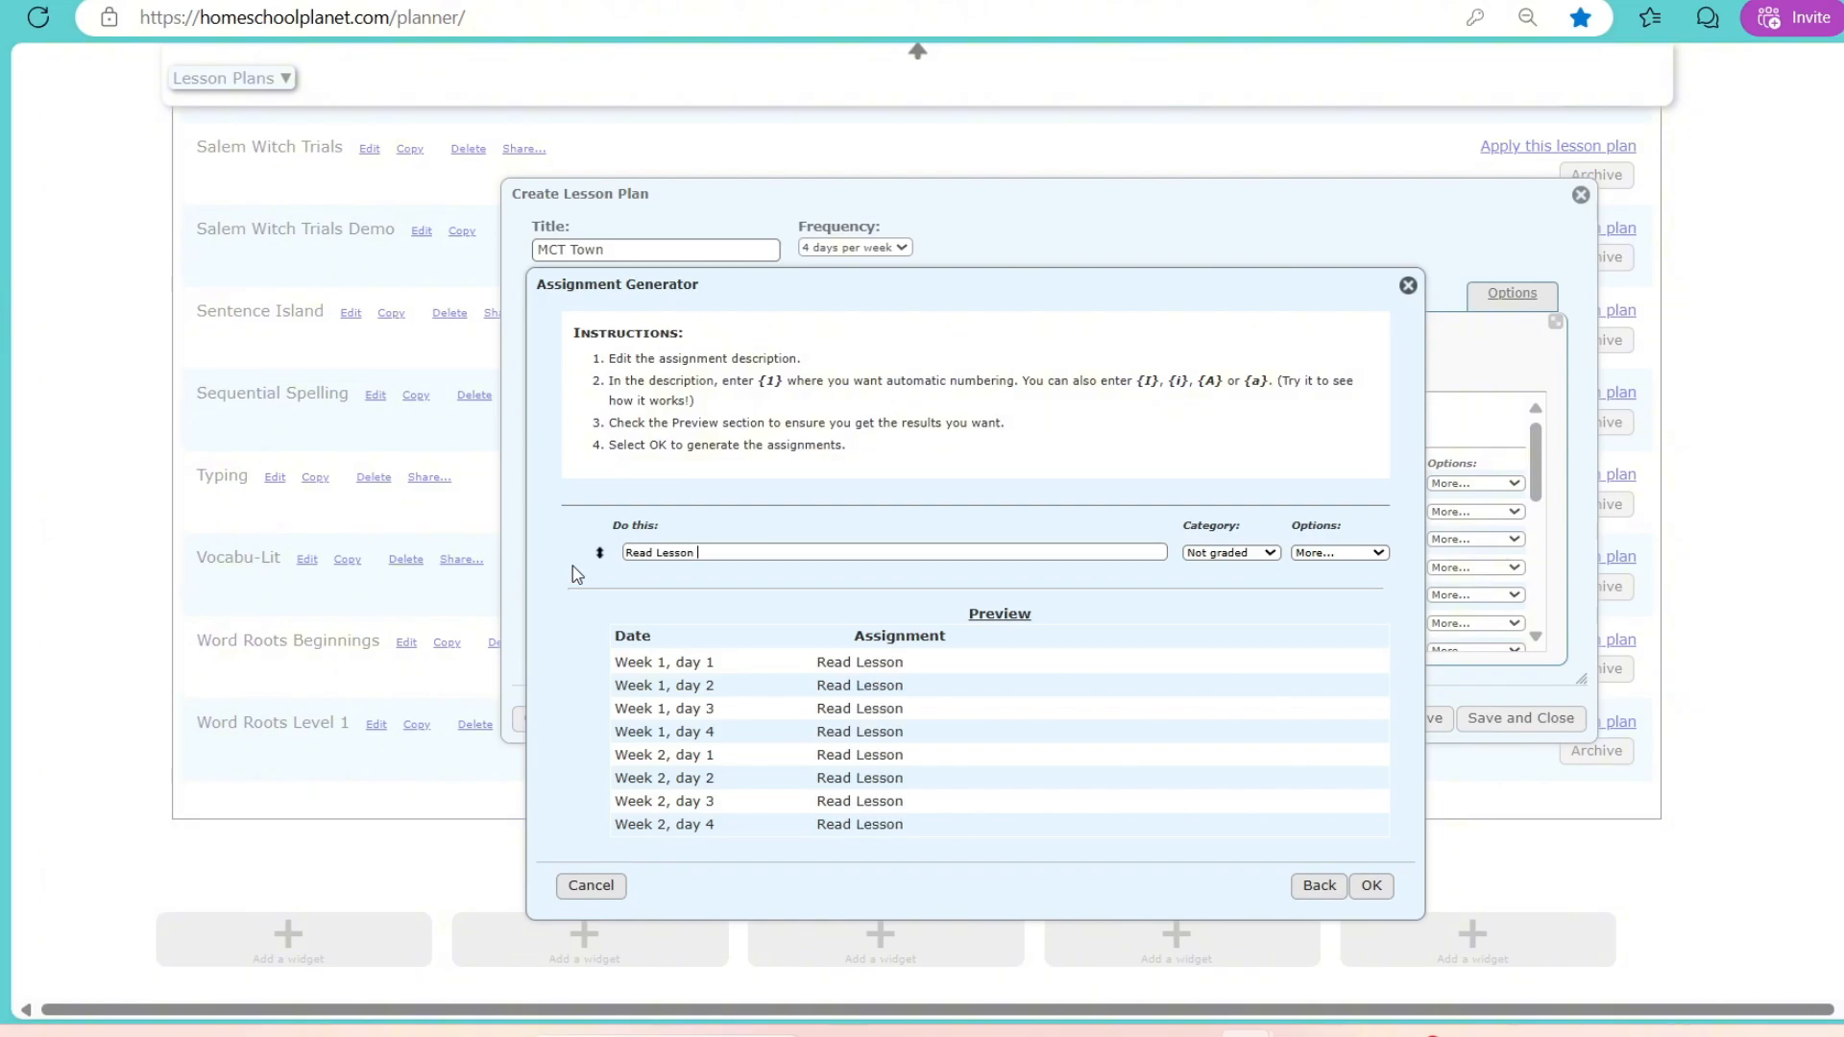
type(" {")
type("1")
type(" {1}")
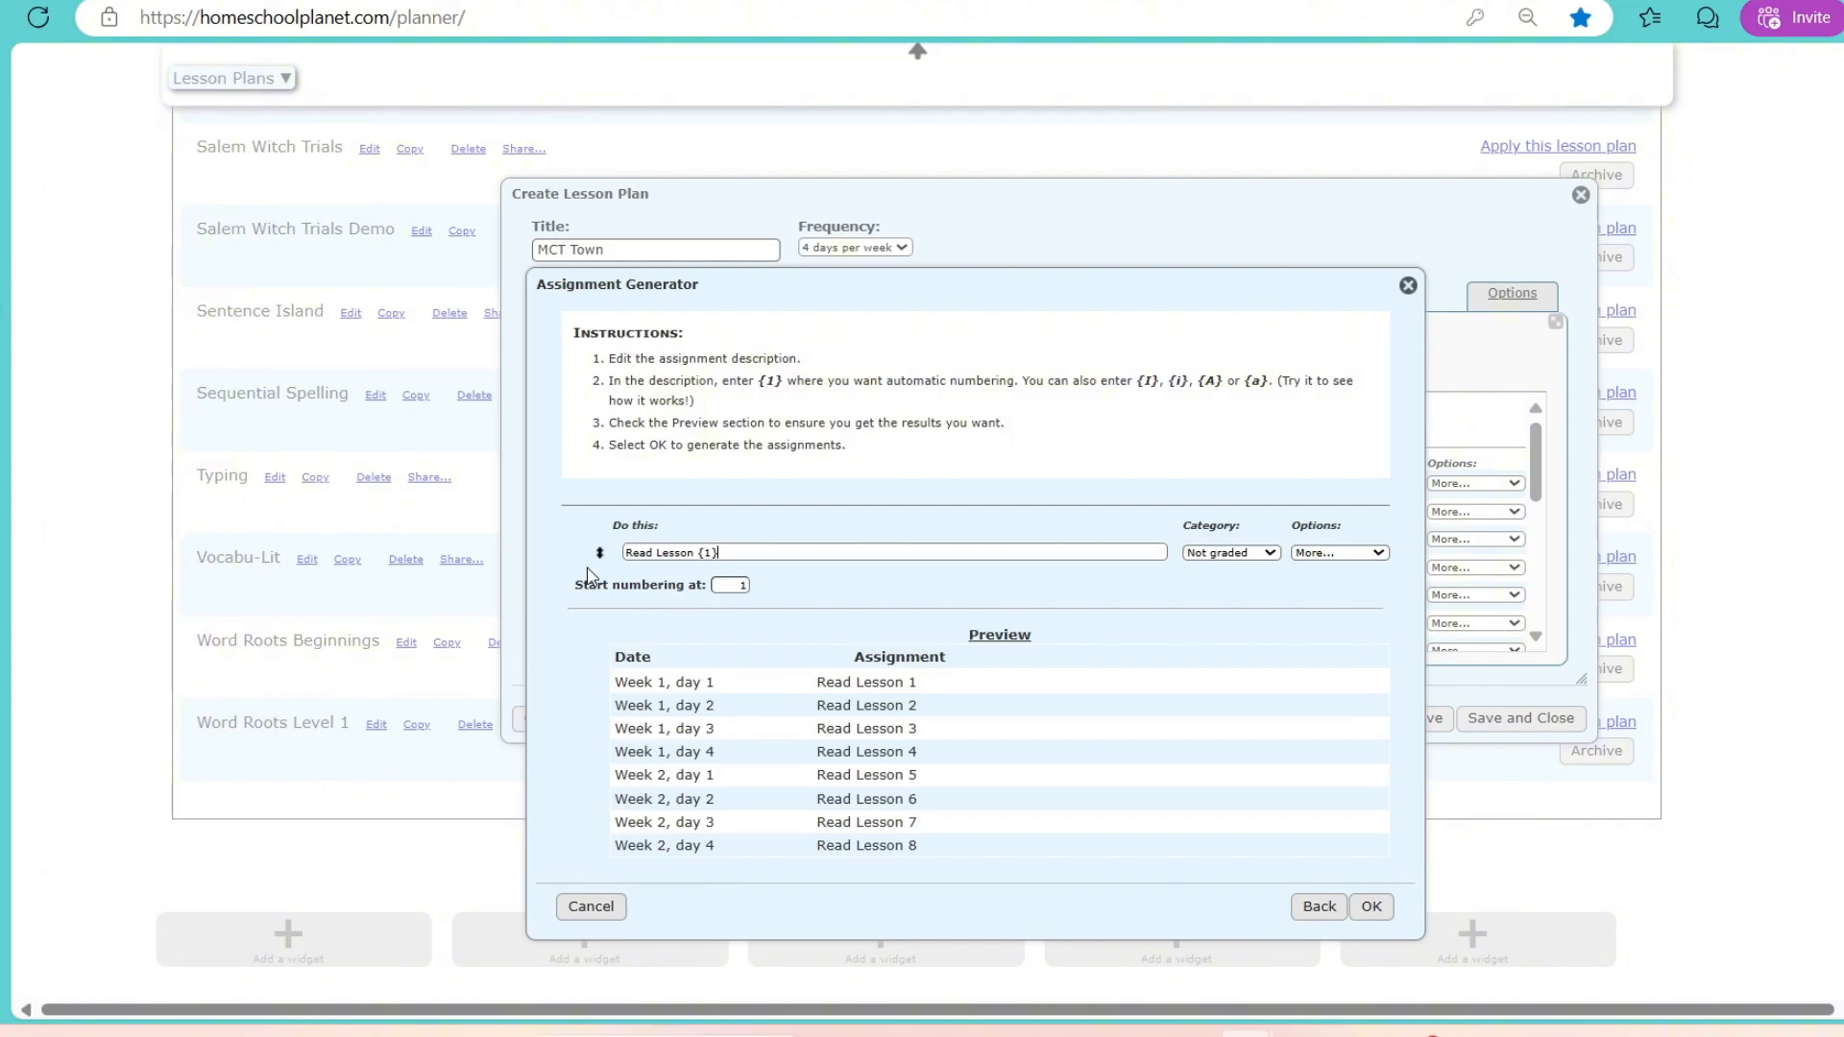
left_click(1229, 555)
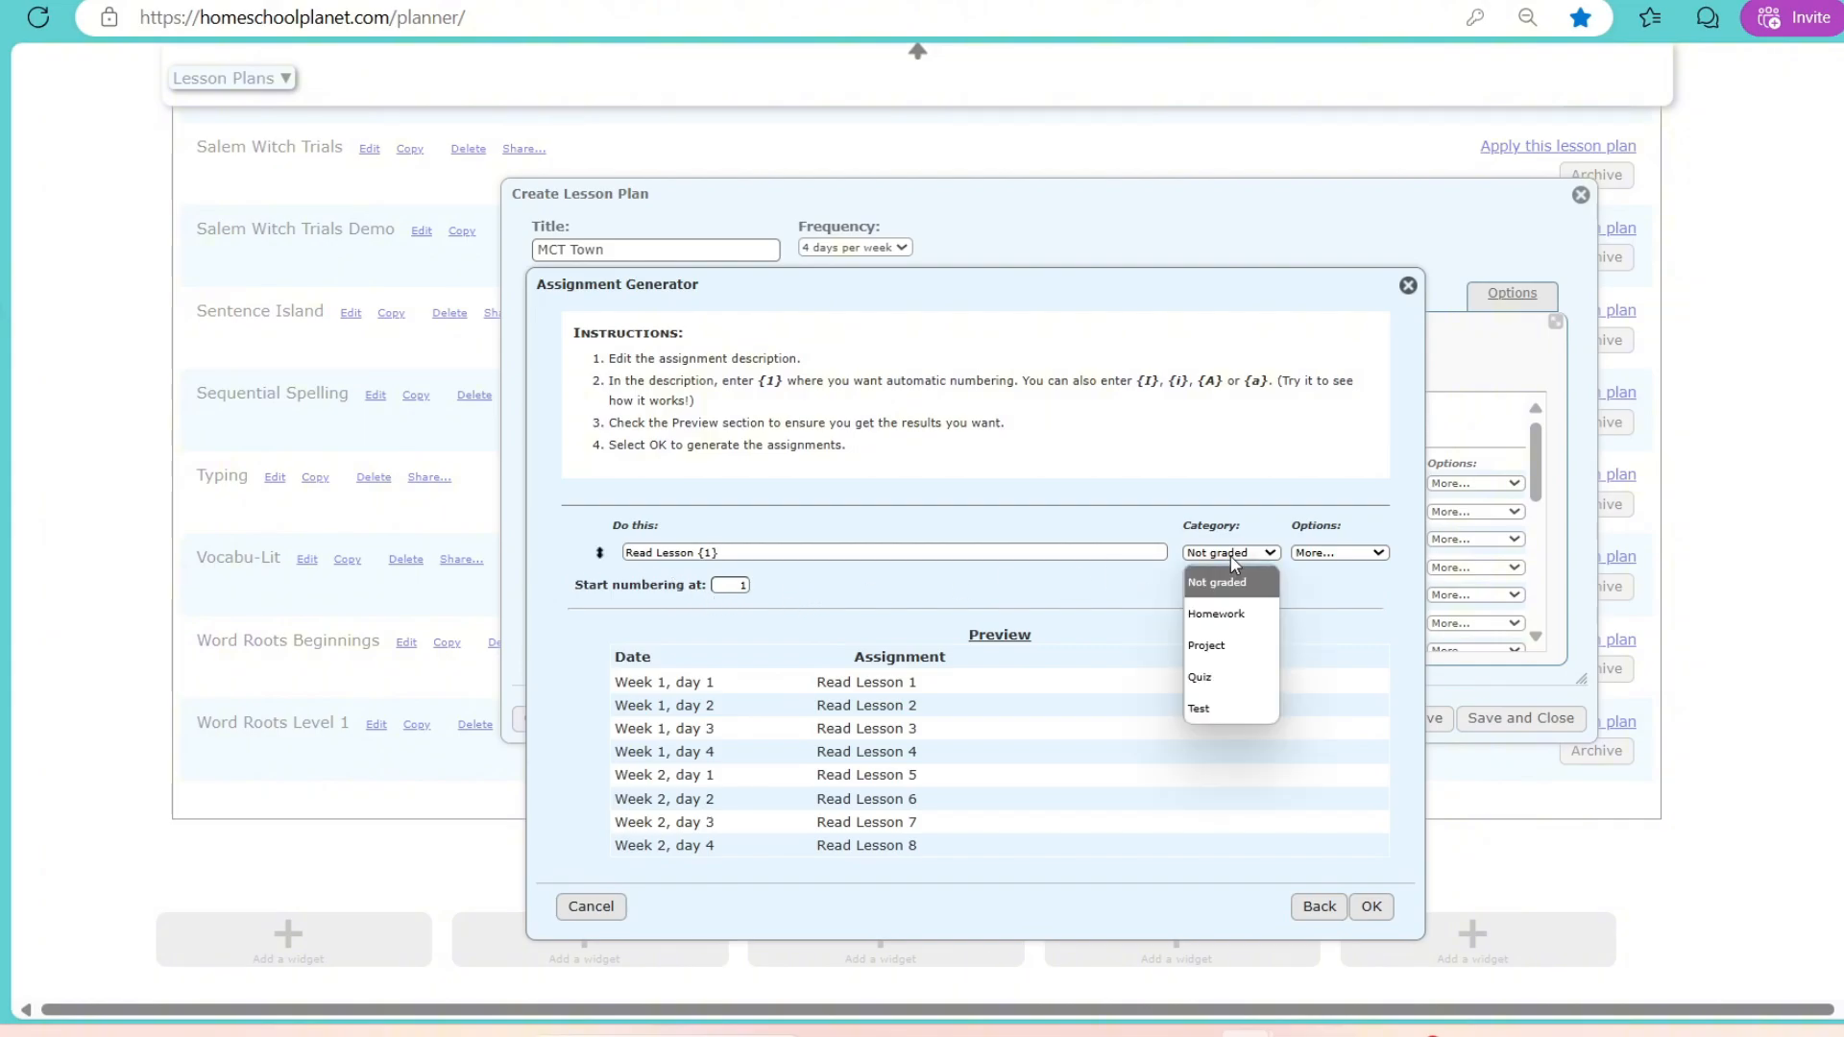
left_click(1231, 557)
Step: Upload the file Paragraph-Town-Instructor-60227-eBook as a resource for the Read Lesson assignment
left_click(1315, 555)
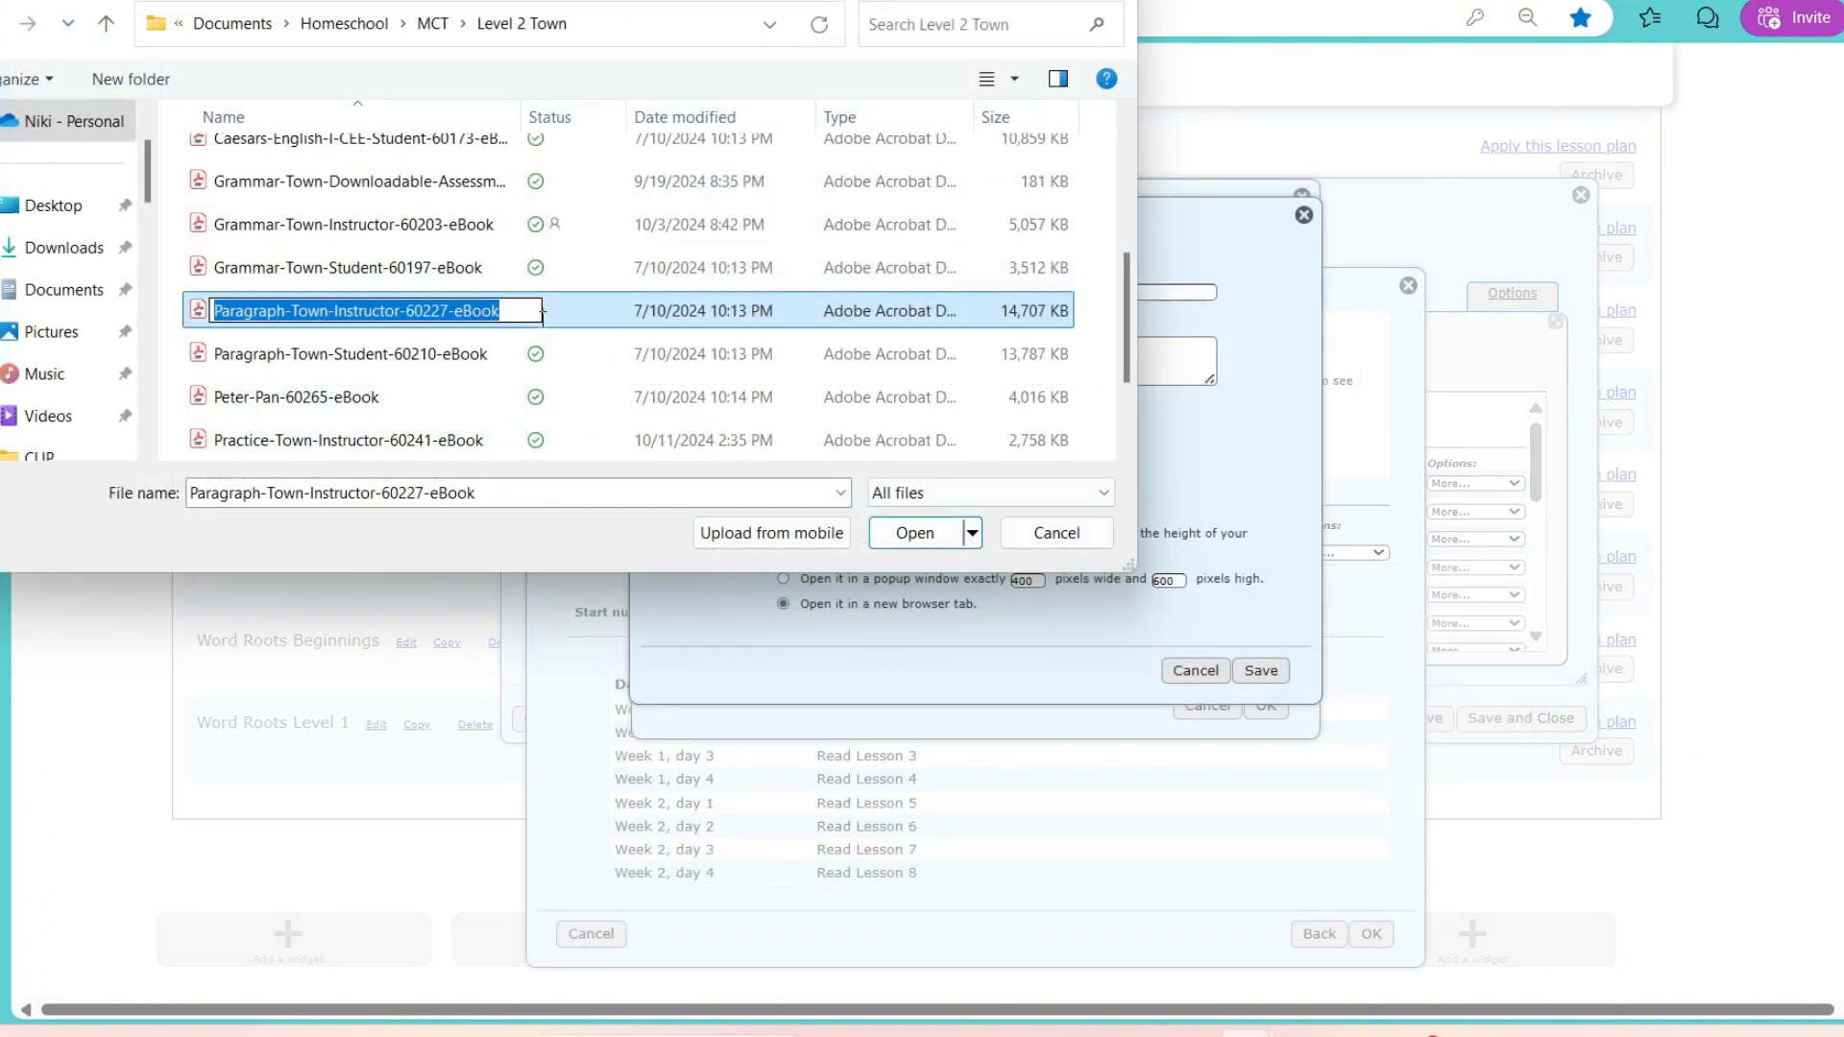
left_click(576, 323)
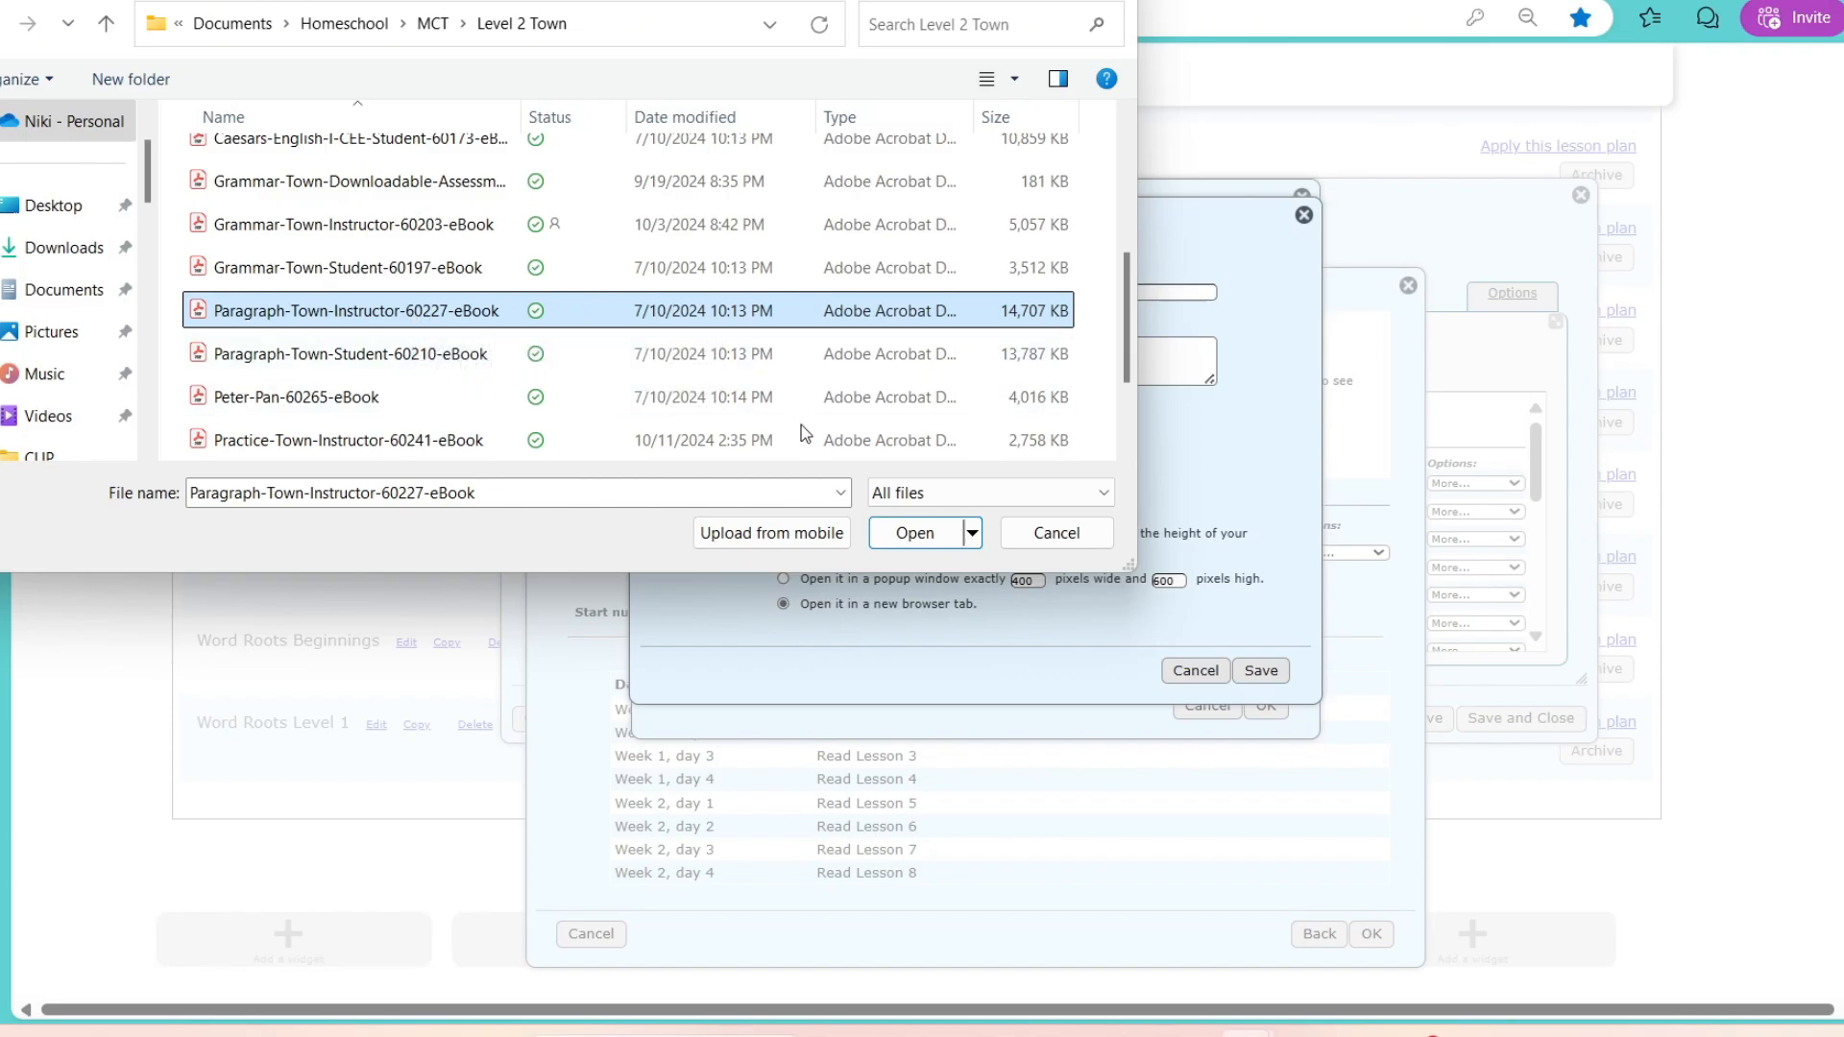
left_click(890, 535)
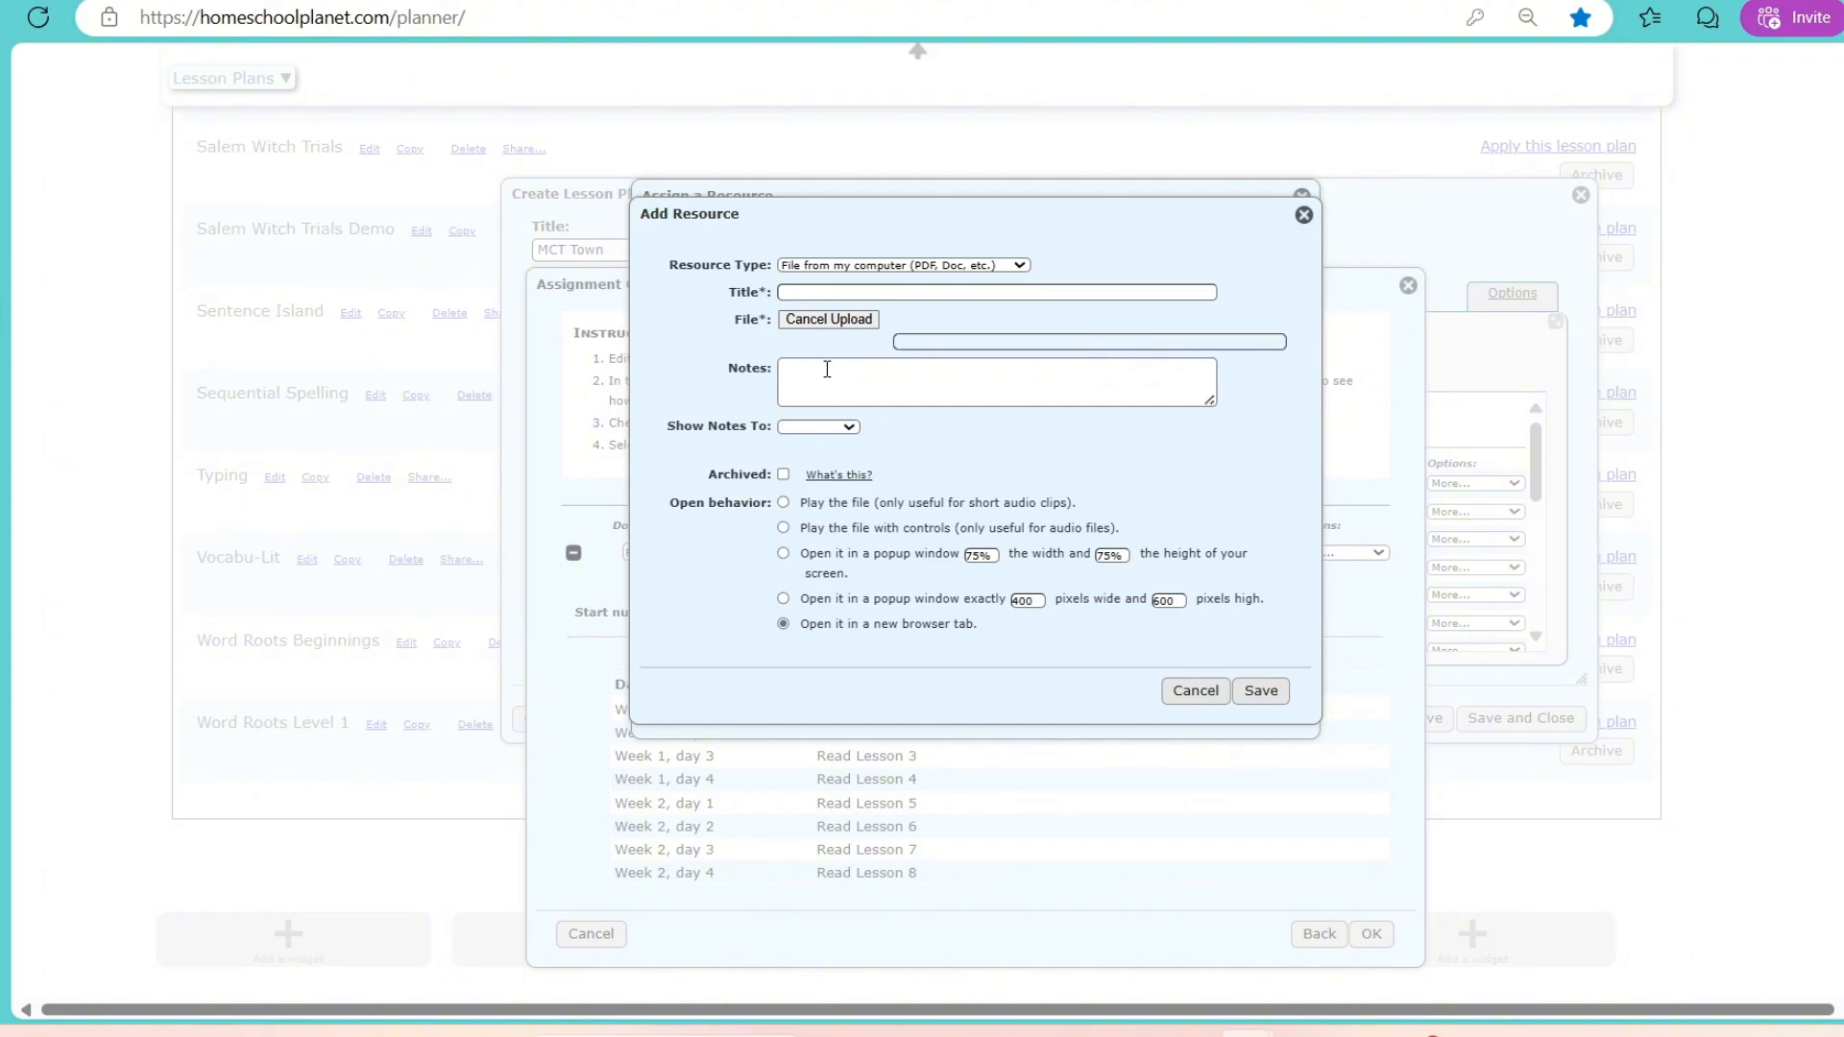
left_click(834, 290)
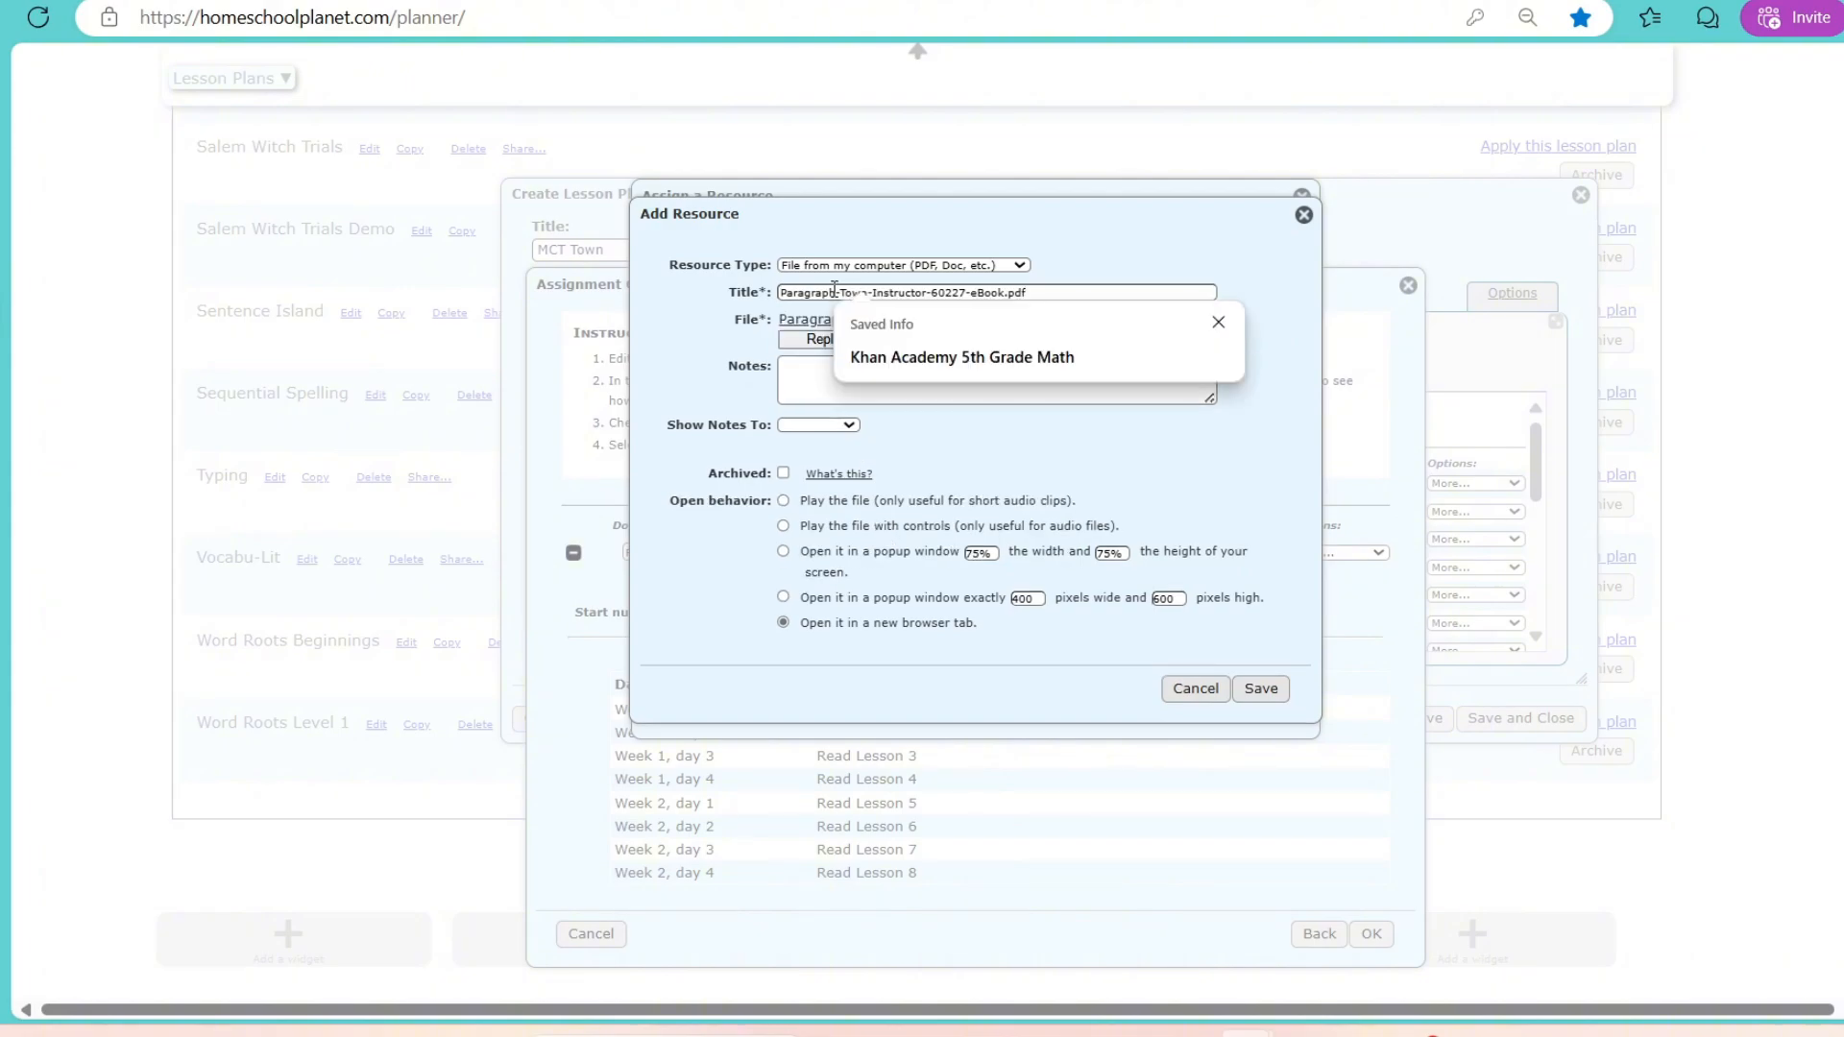
type("Gramm")
key("BackSpace")
key("BackSpace")
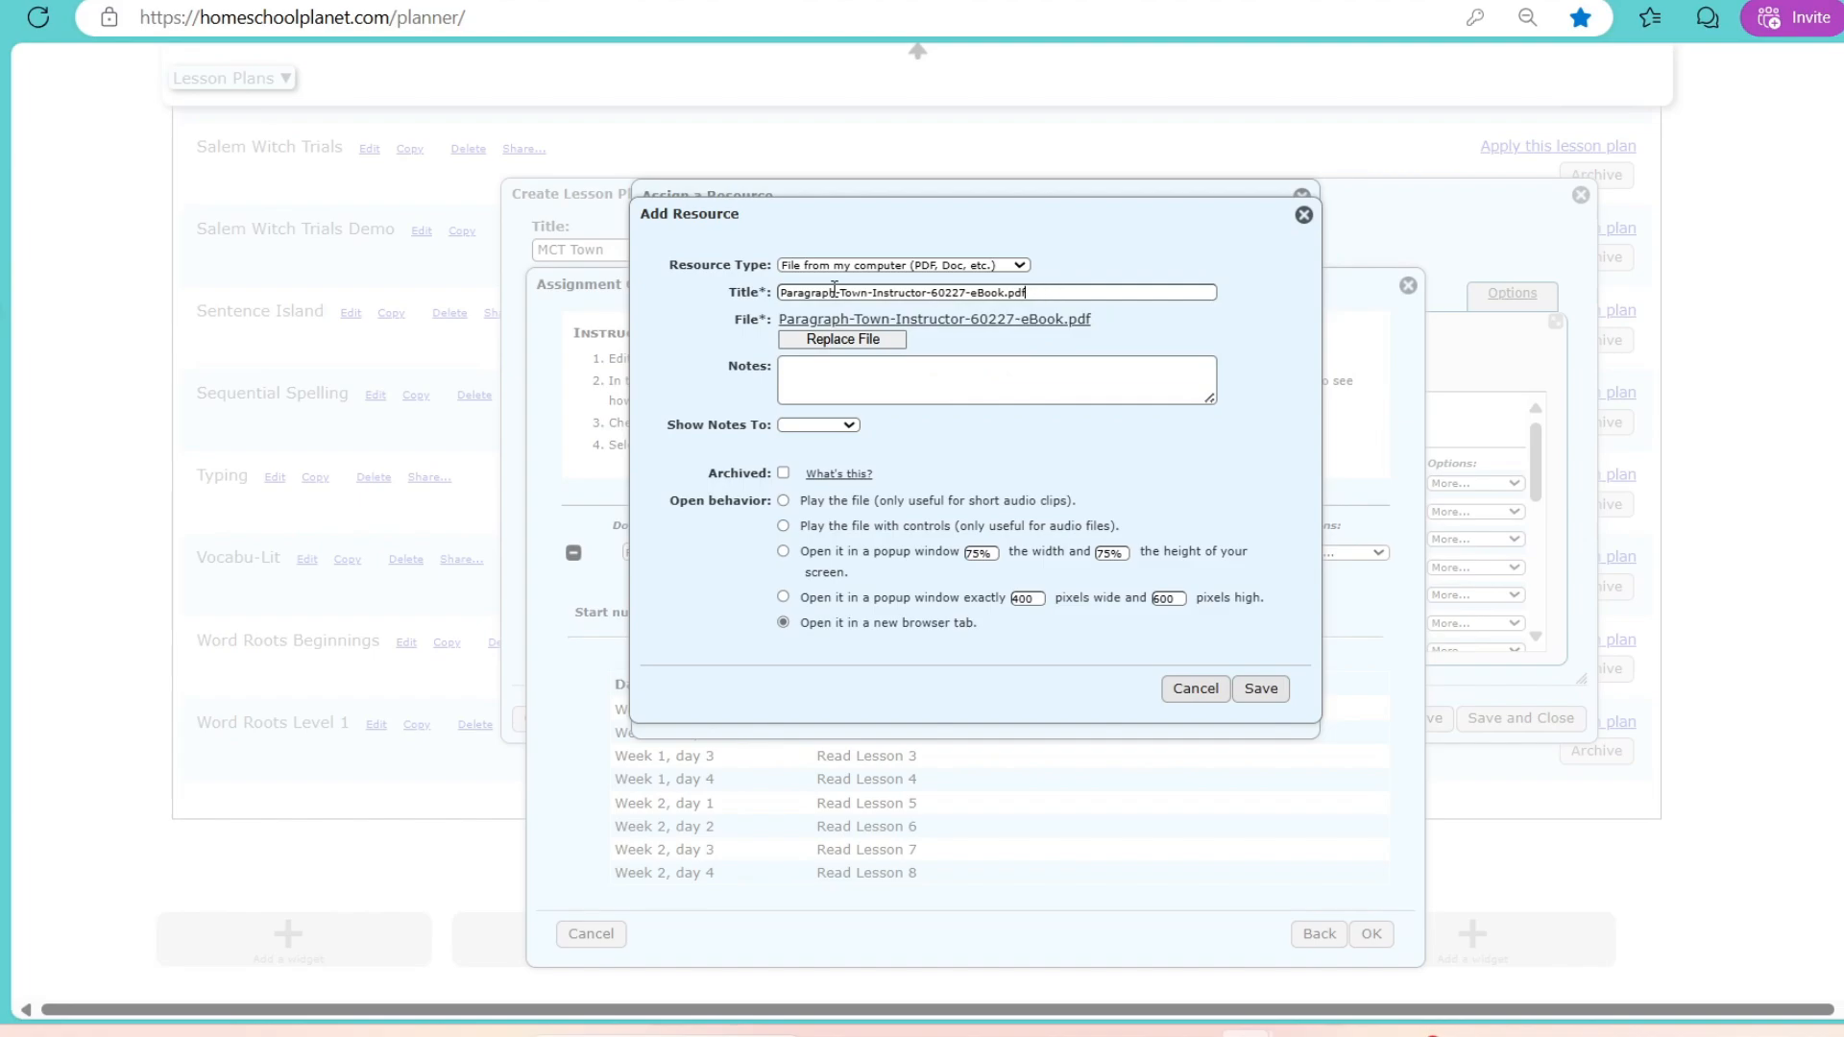
Step: Replace the resource's uploaded file with Paragraph-Town-Instructor-60227-eBook
left_click(853, 342)
scroll(477, 379, "down", 2)
left_click(468, 358)
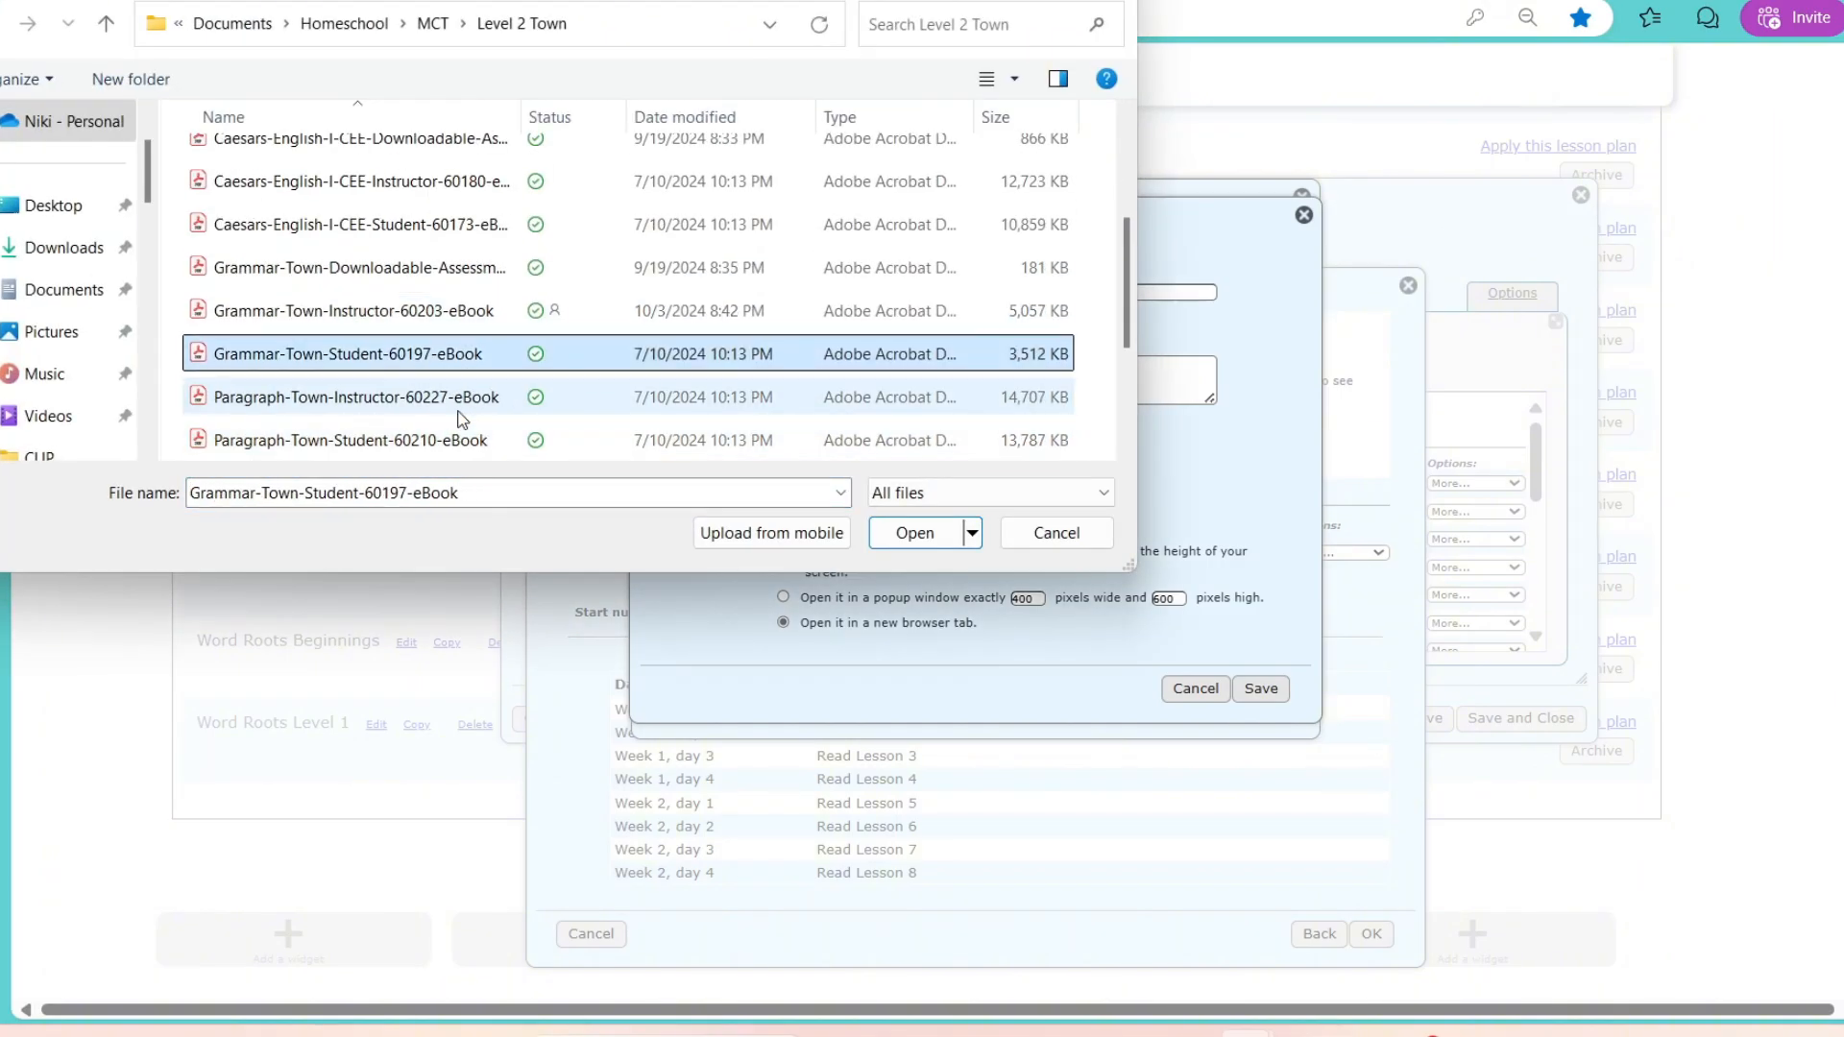
double_click(457, 404)
Step: Title the uploaded resource "Grammar Town" and save it to the assignment
key("ctrl+shift+Left")
key("ctrl+shift+Left")
key("ctrl+shift+Left")
key("ctrl+shift+Left")
key("ctrl+shift+Left")
type("Grammar Town")
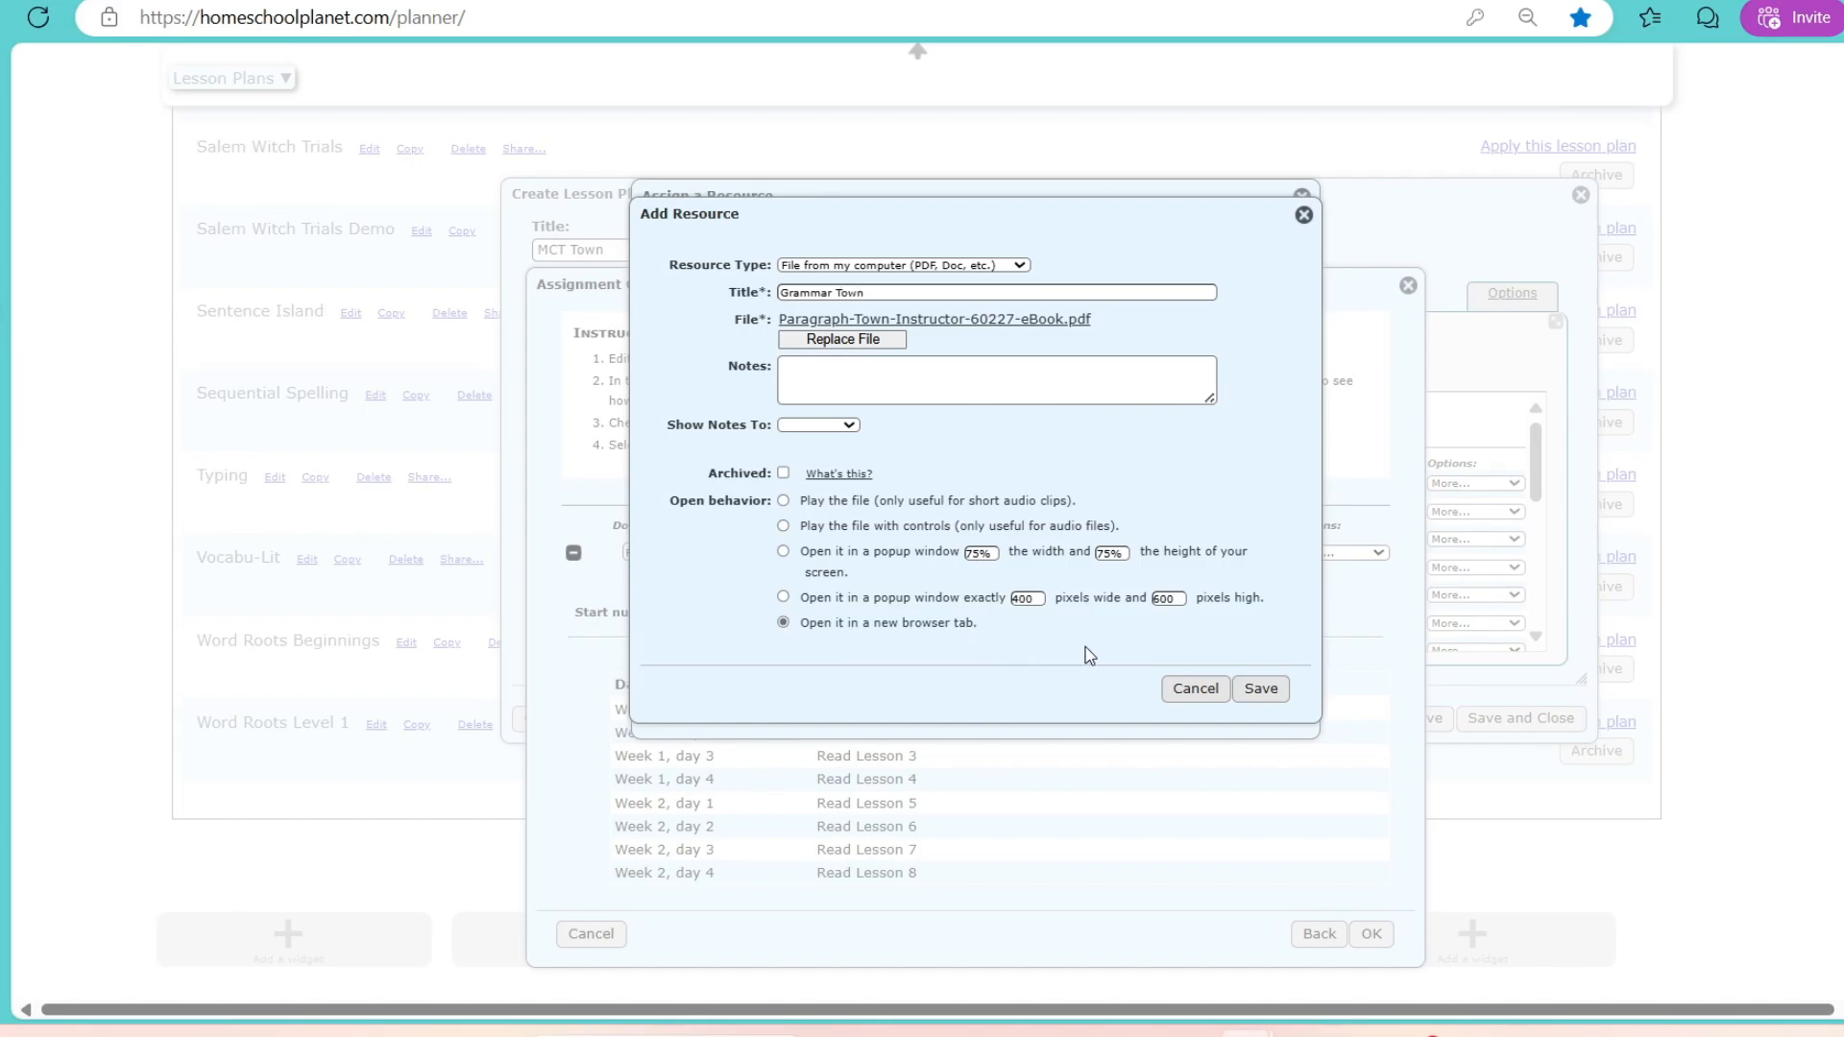
left_click(1266, 697)
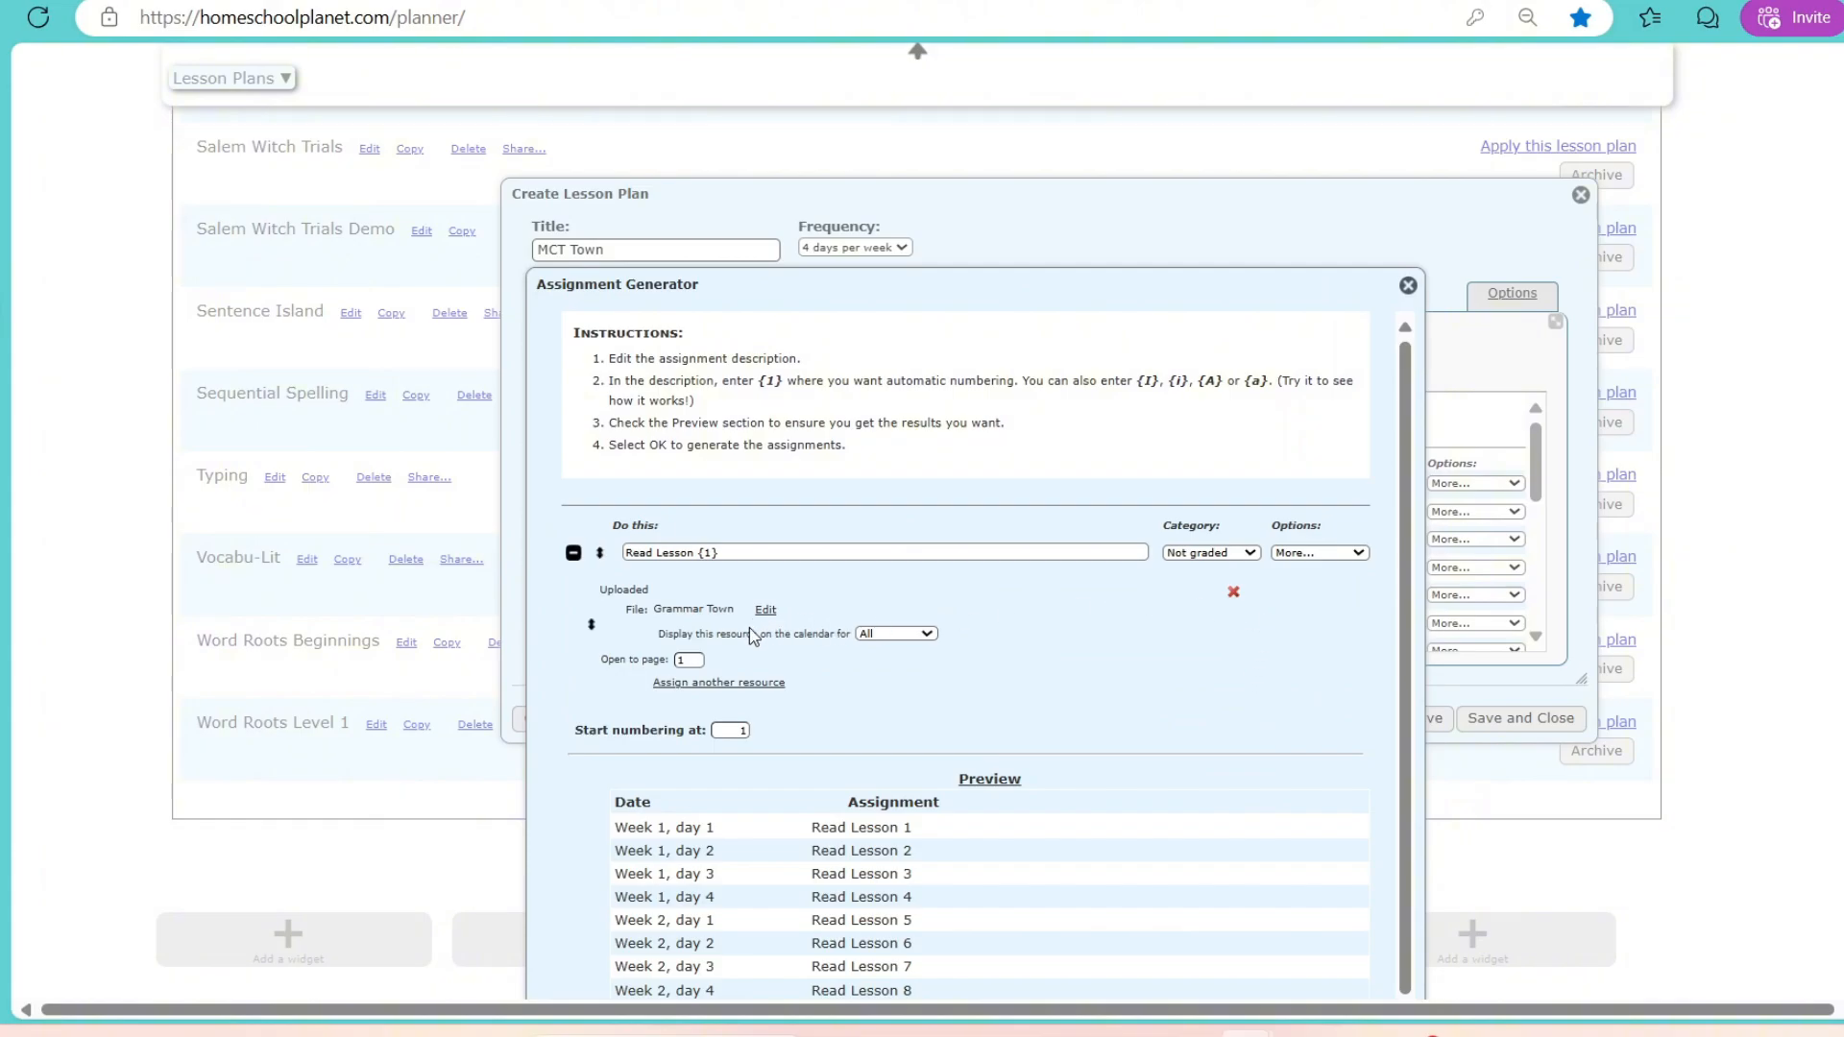
Step: Add another assignment for the same day described as "Do 2 Practice sentences"
left_click(1285, 555)
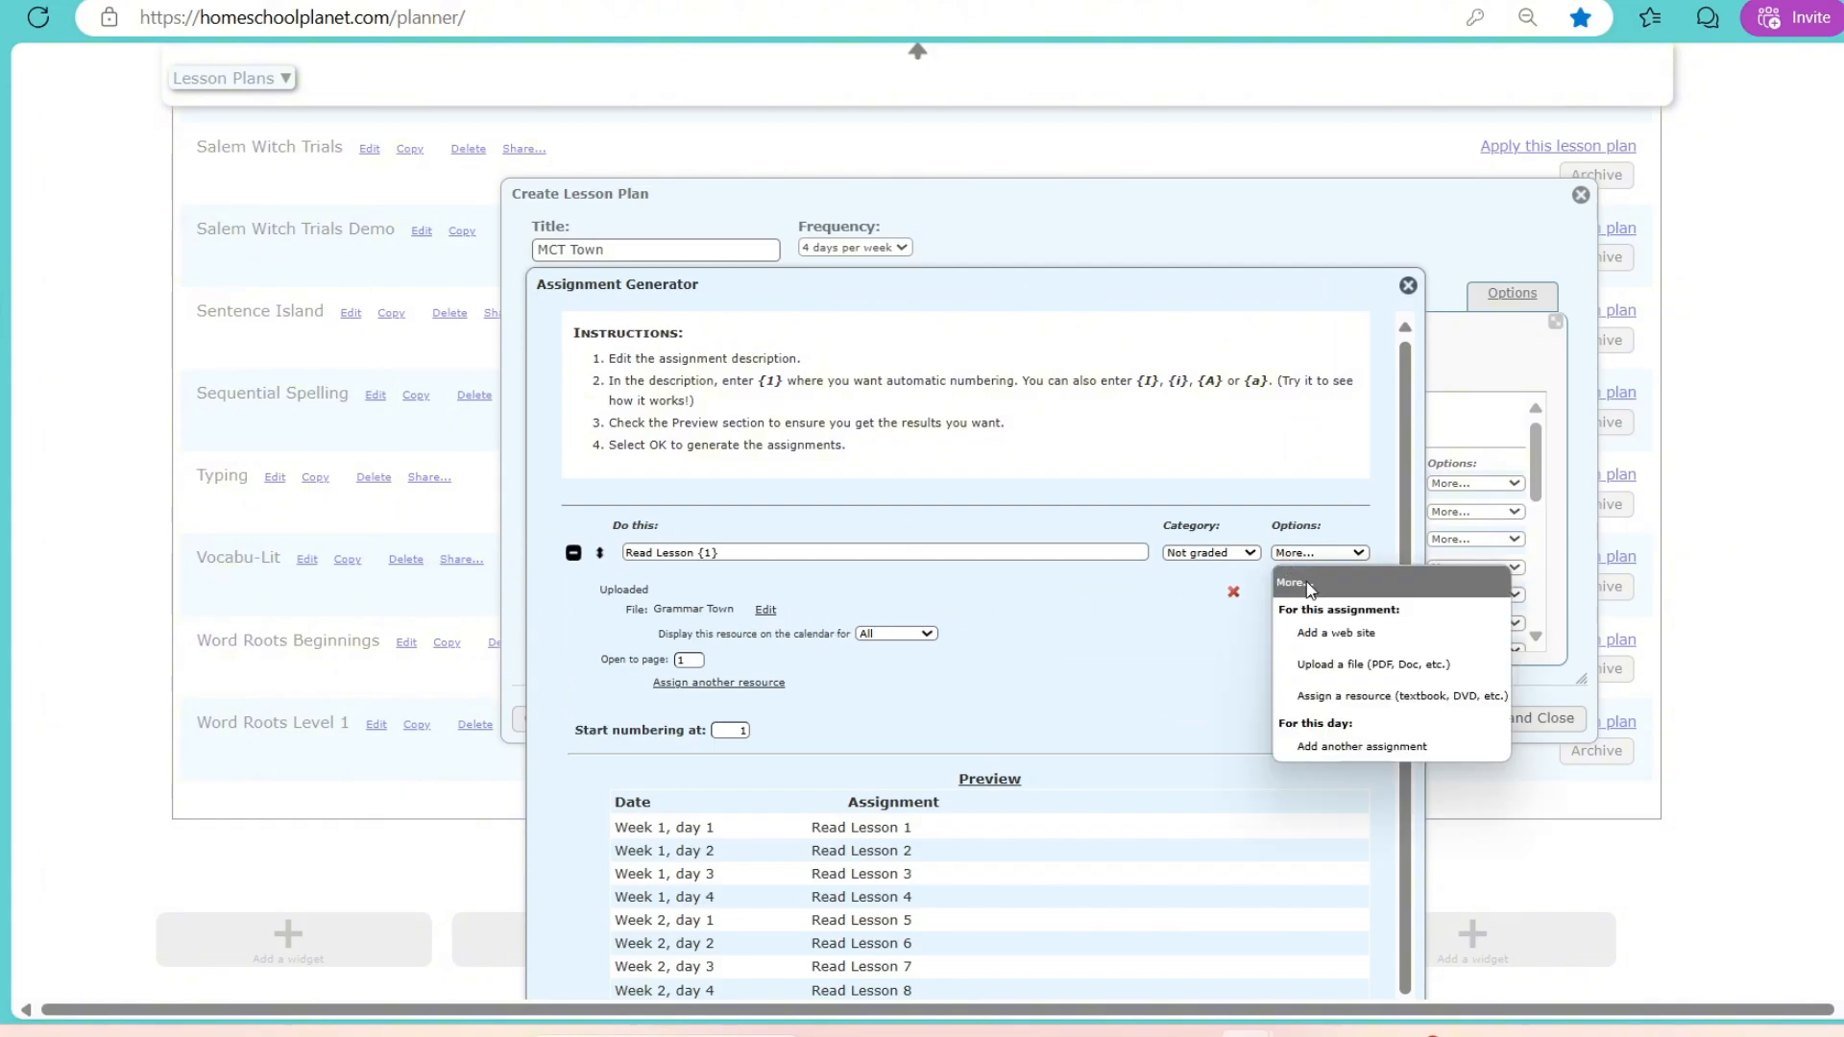
left_click(1378, 746)
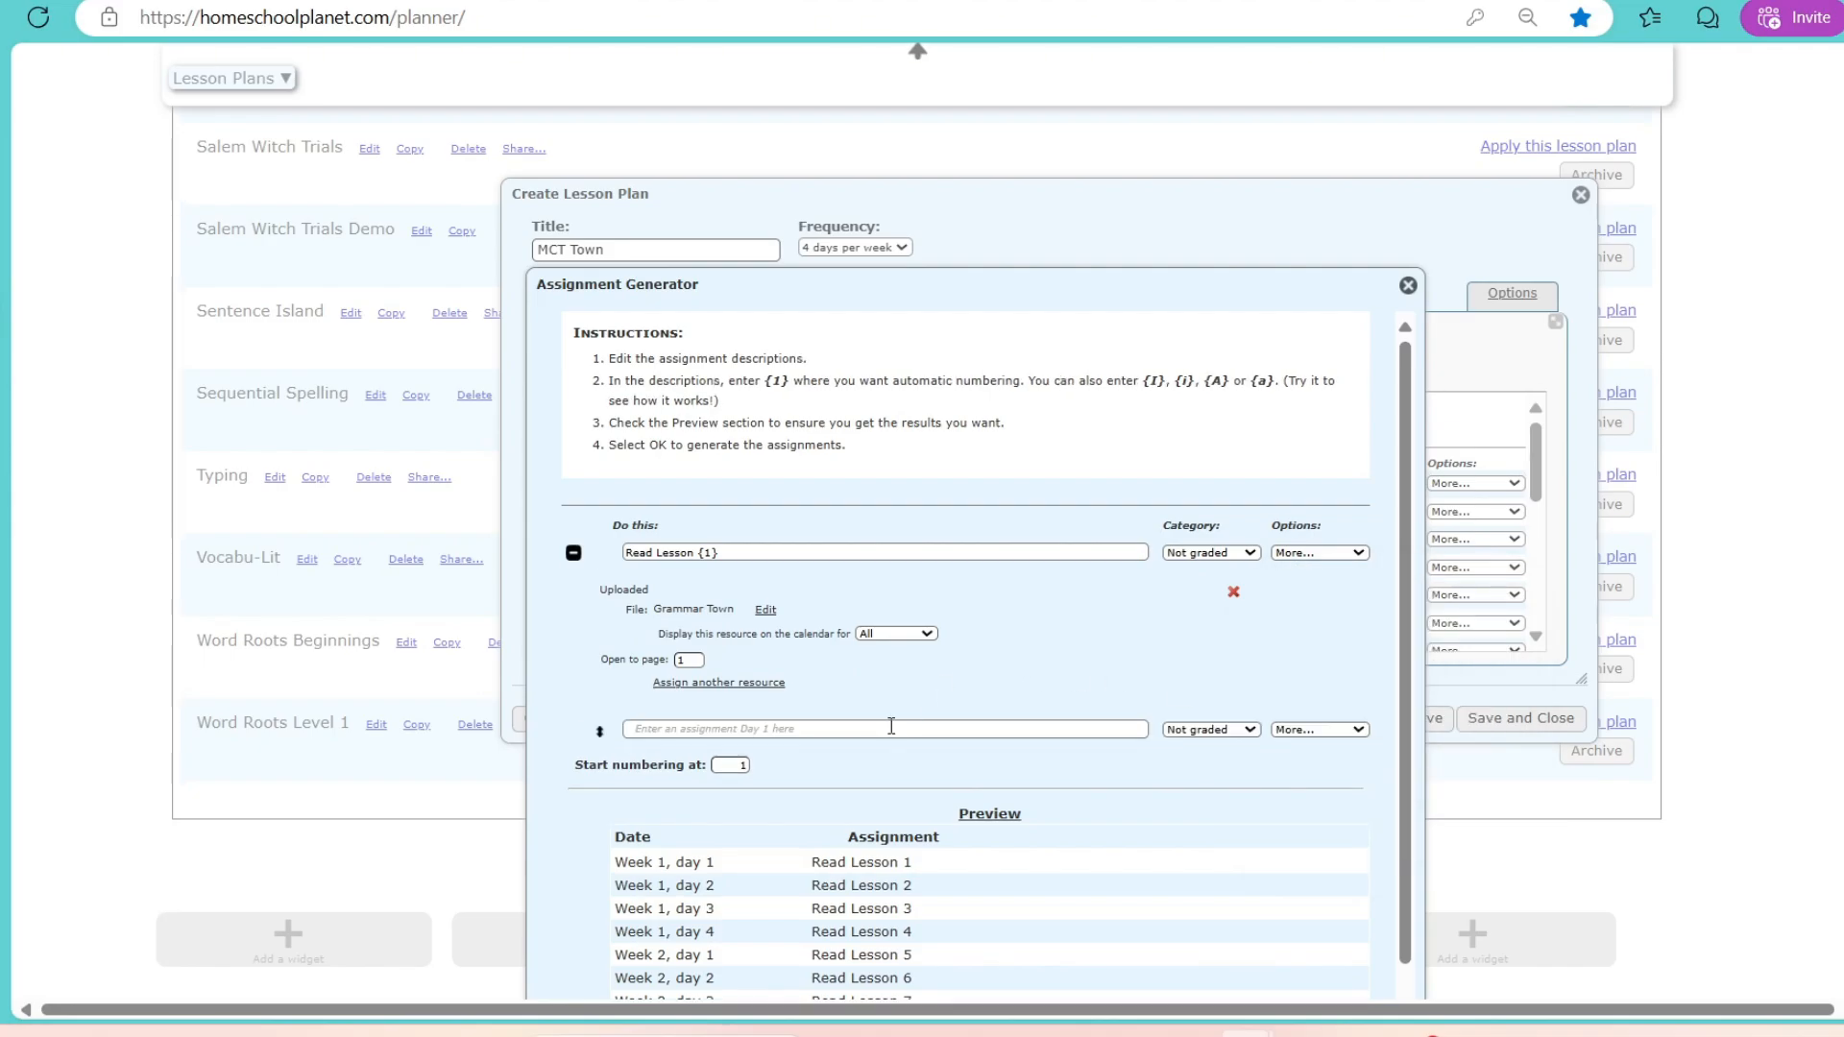
type("Do 2 ")
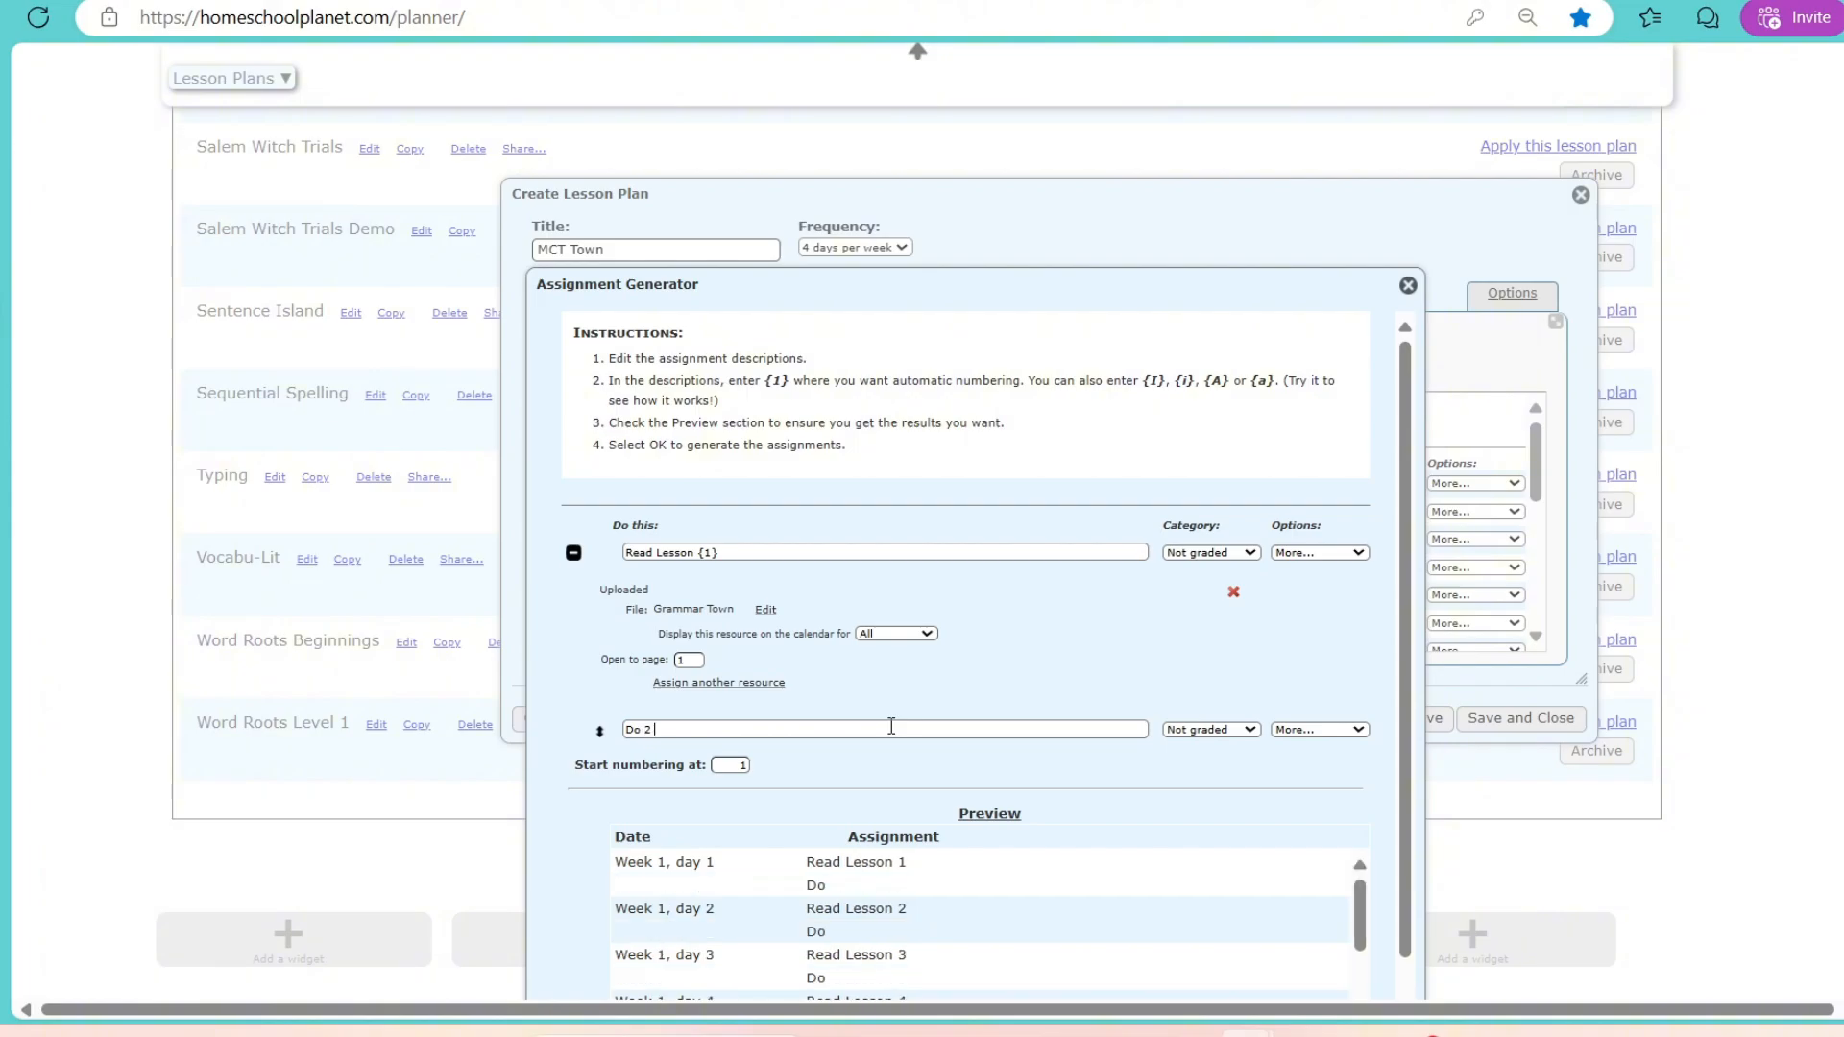
type("Practice sentences")
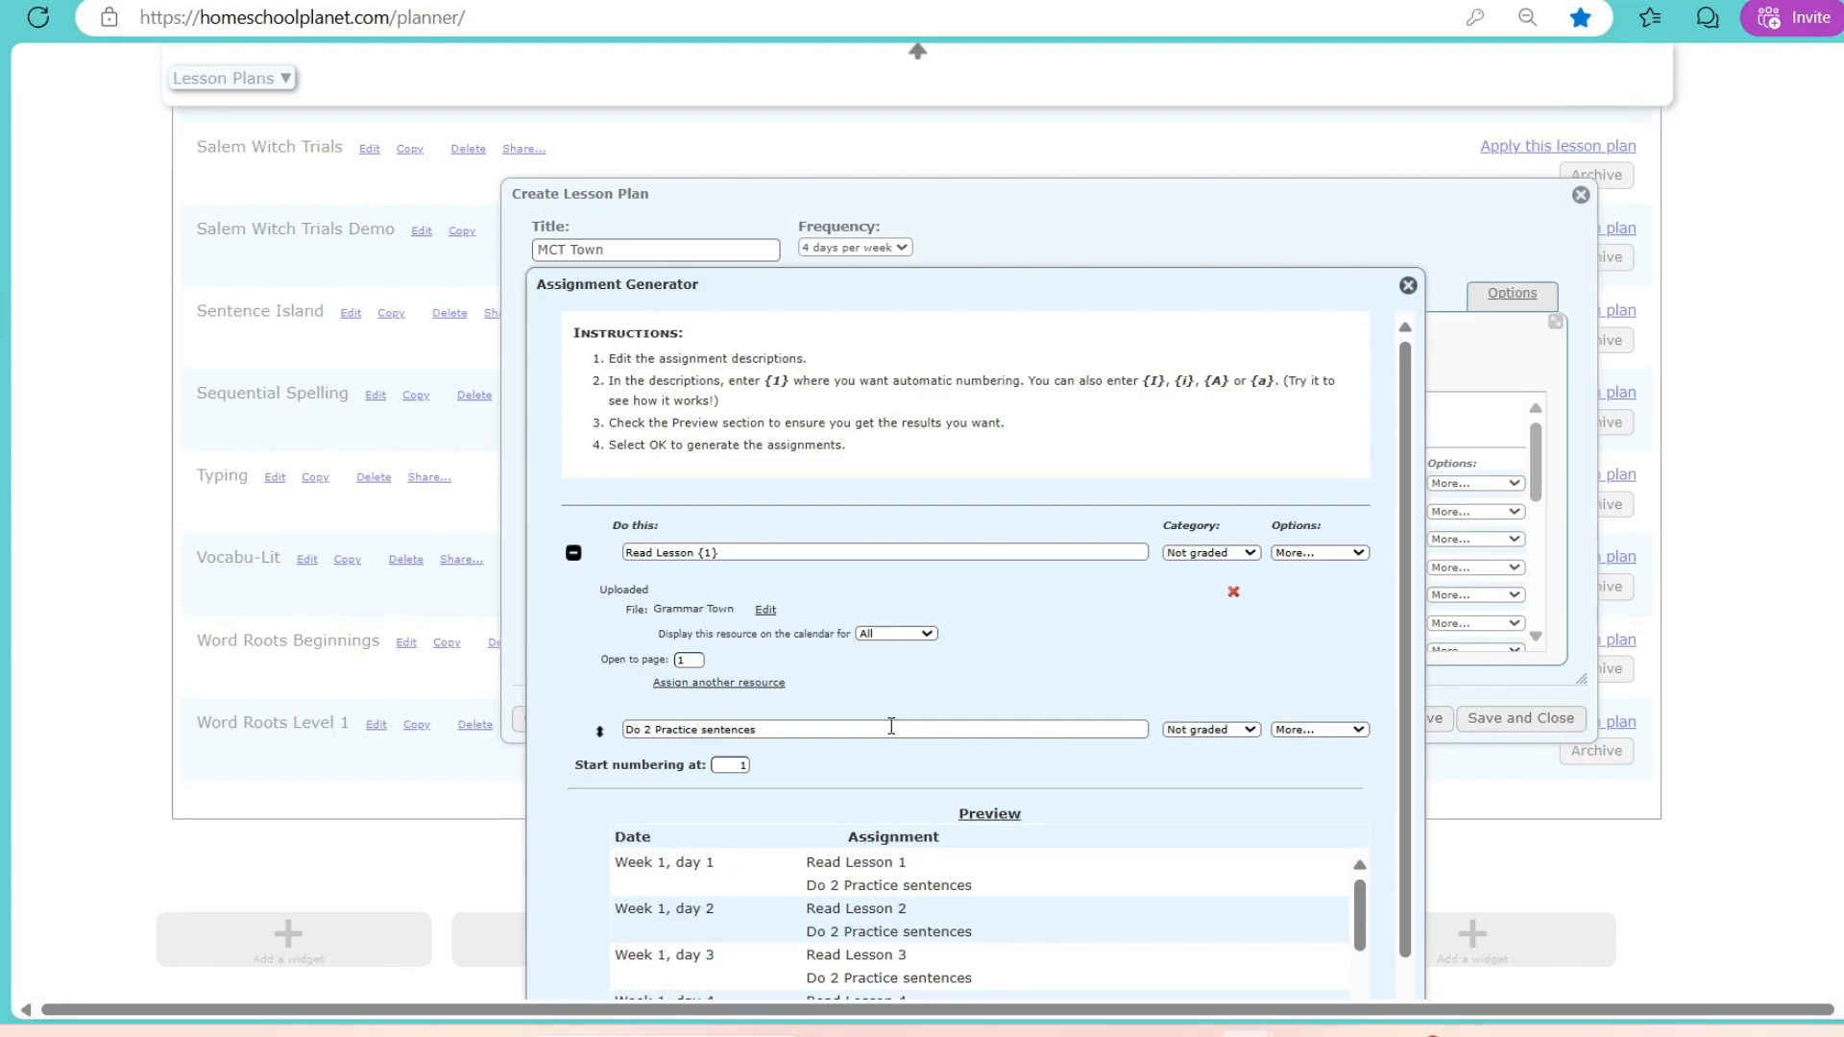
Step: Go back to the generator's schedule settings and make the assignments end in week 1
scroll(1416, 924, "down", 1)
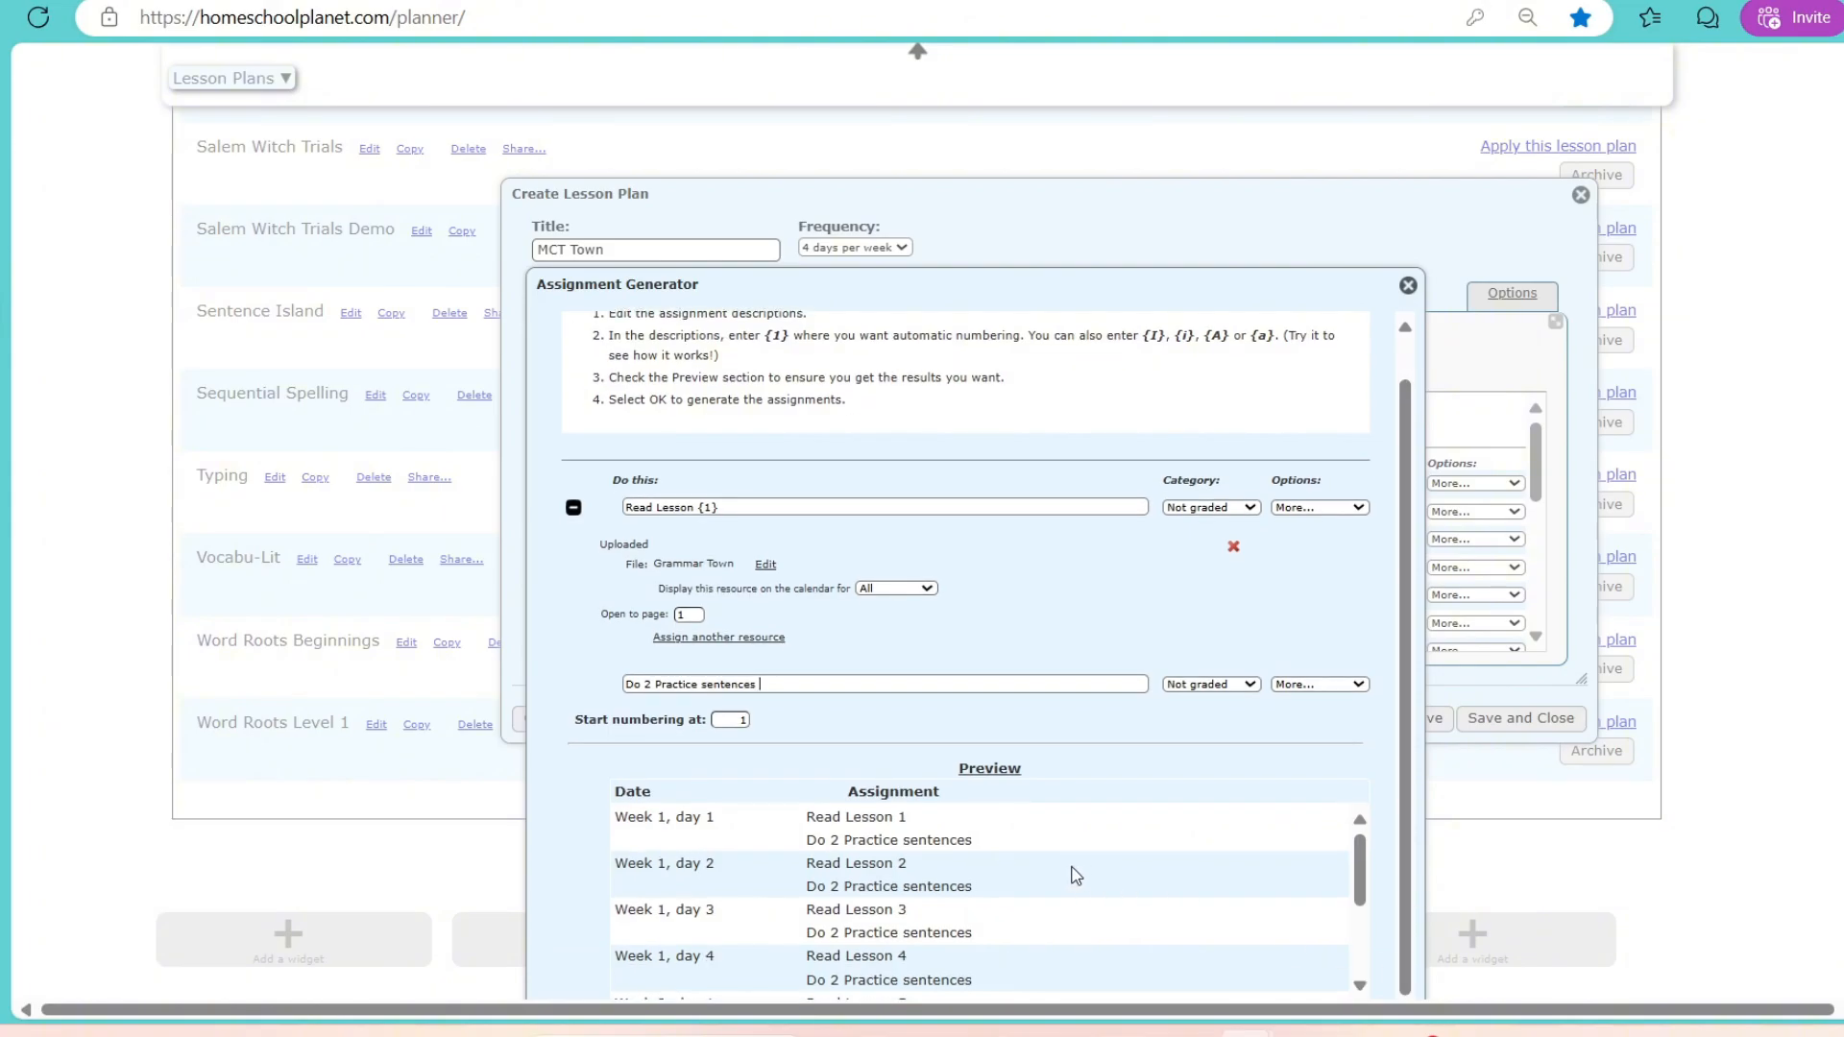
mouse_move(1369, 869)
left_mouse_down()
mouse_move(1367, 982)
mouse_move(1369, 834)
left_mouse_up()
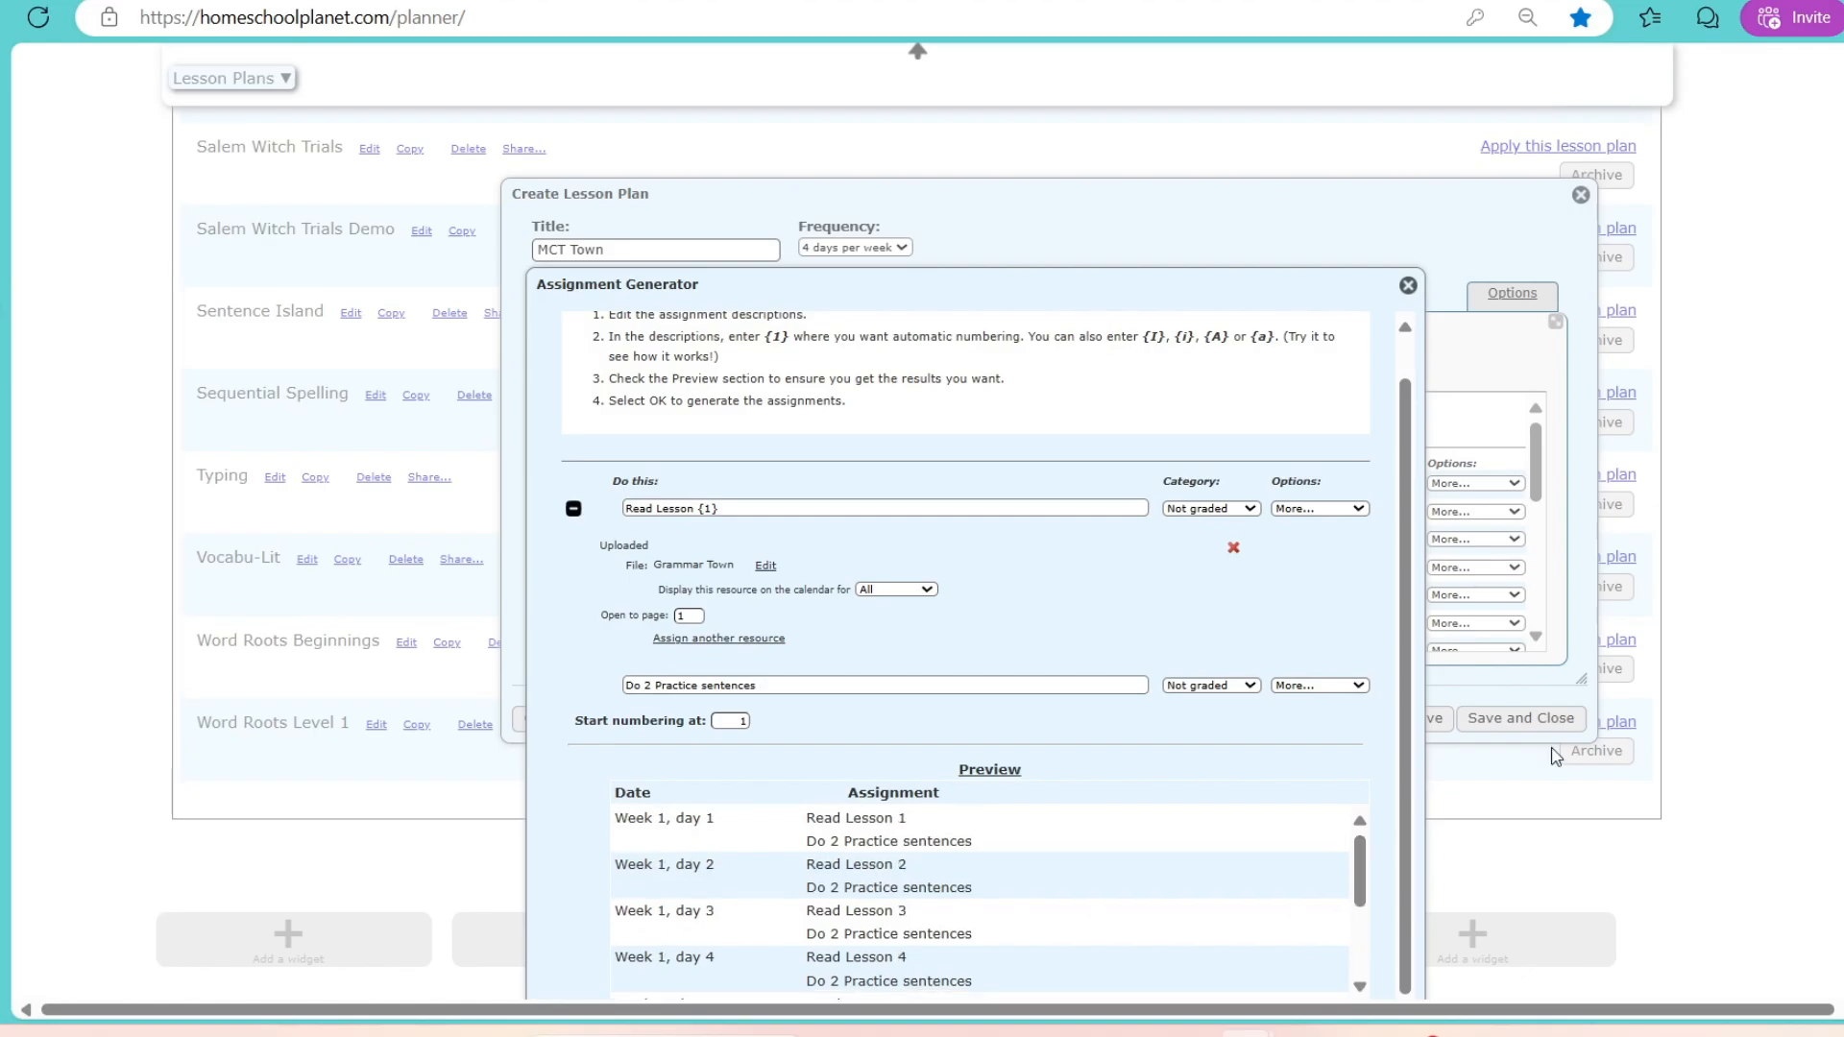
scroll(975, 596, "down", 1)
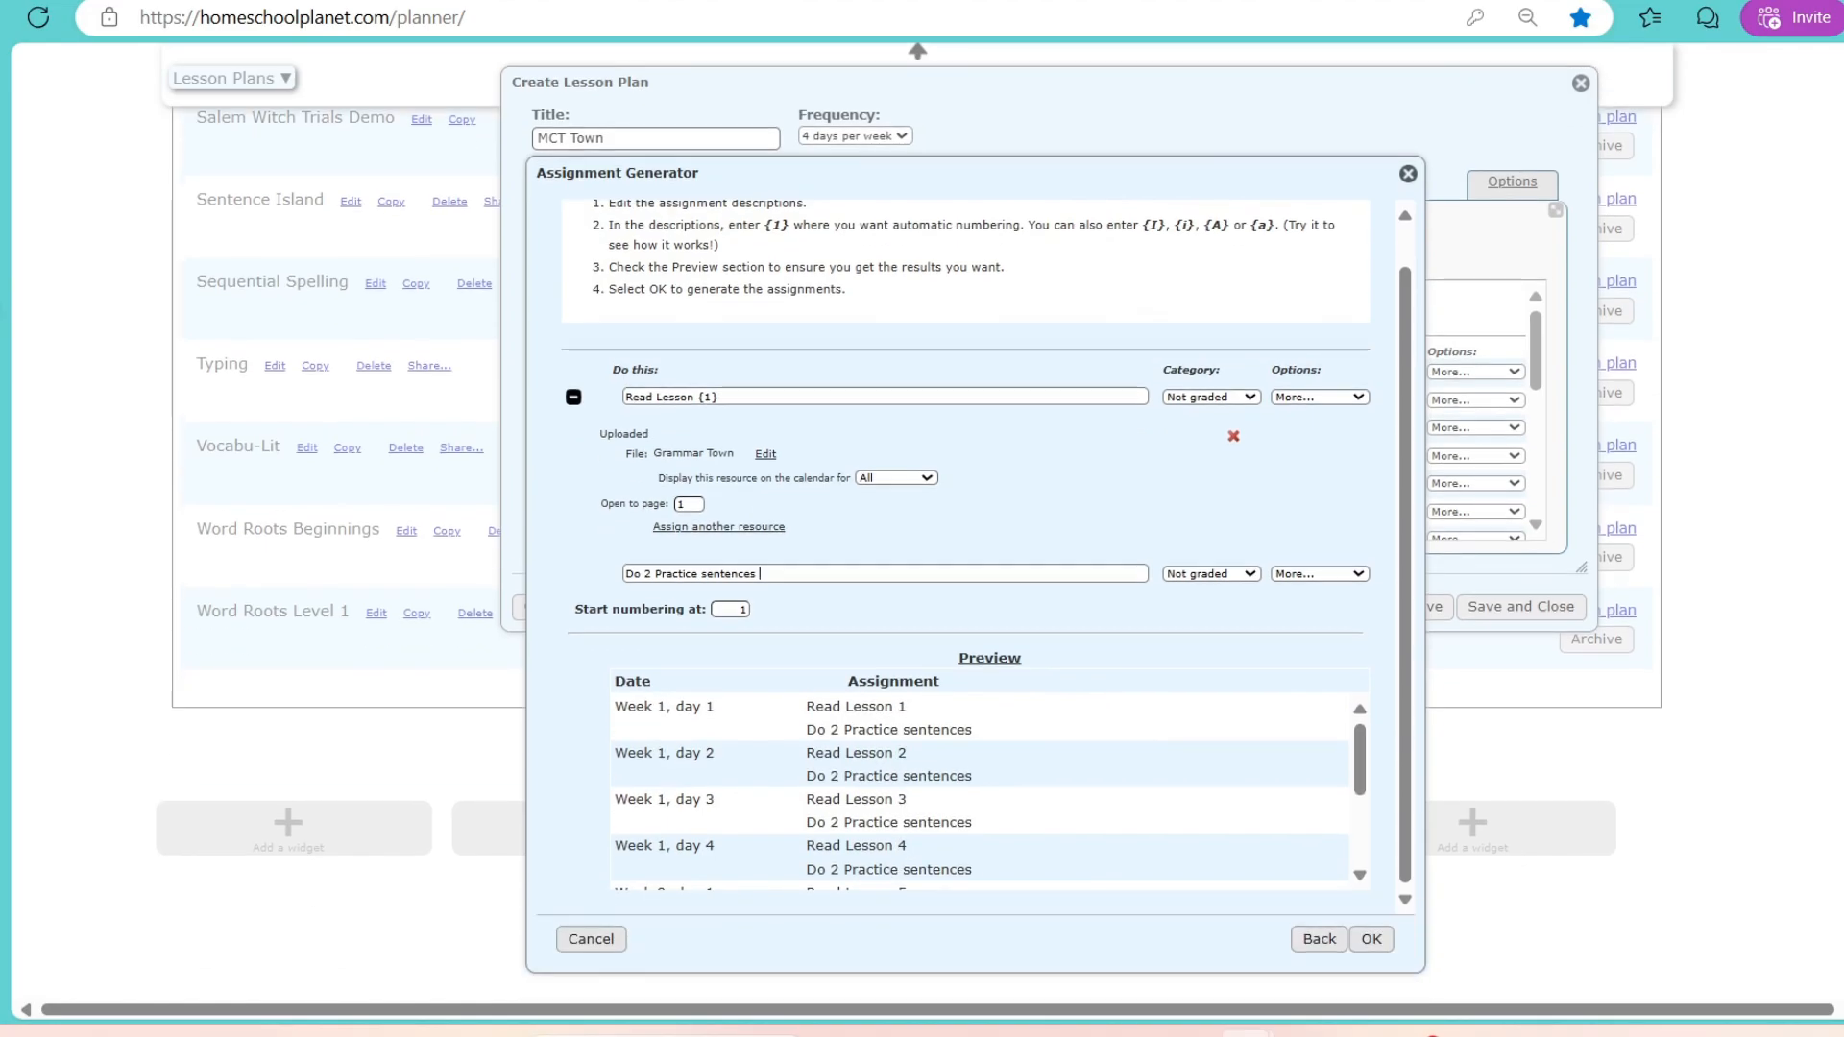
left_click(1318, 939)
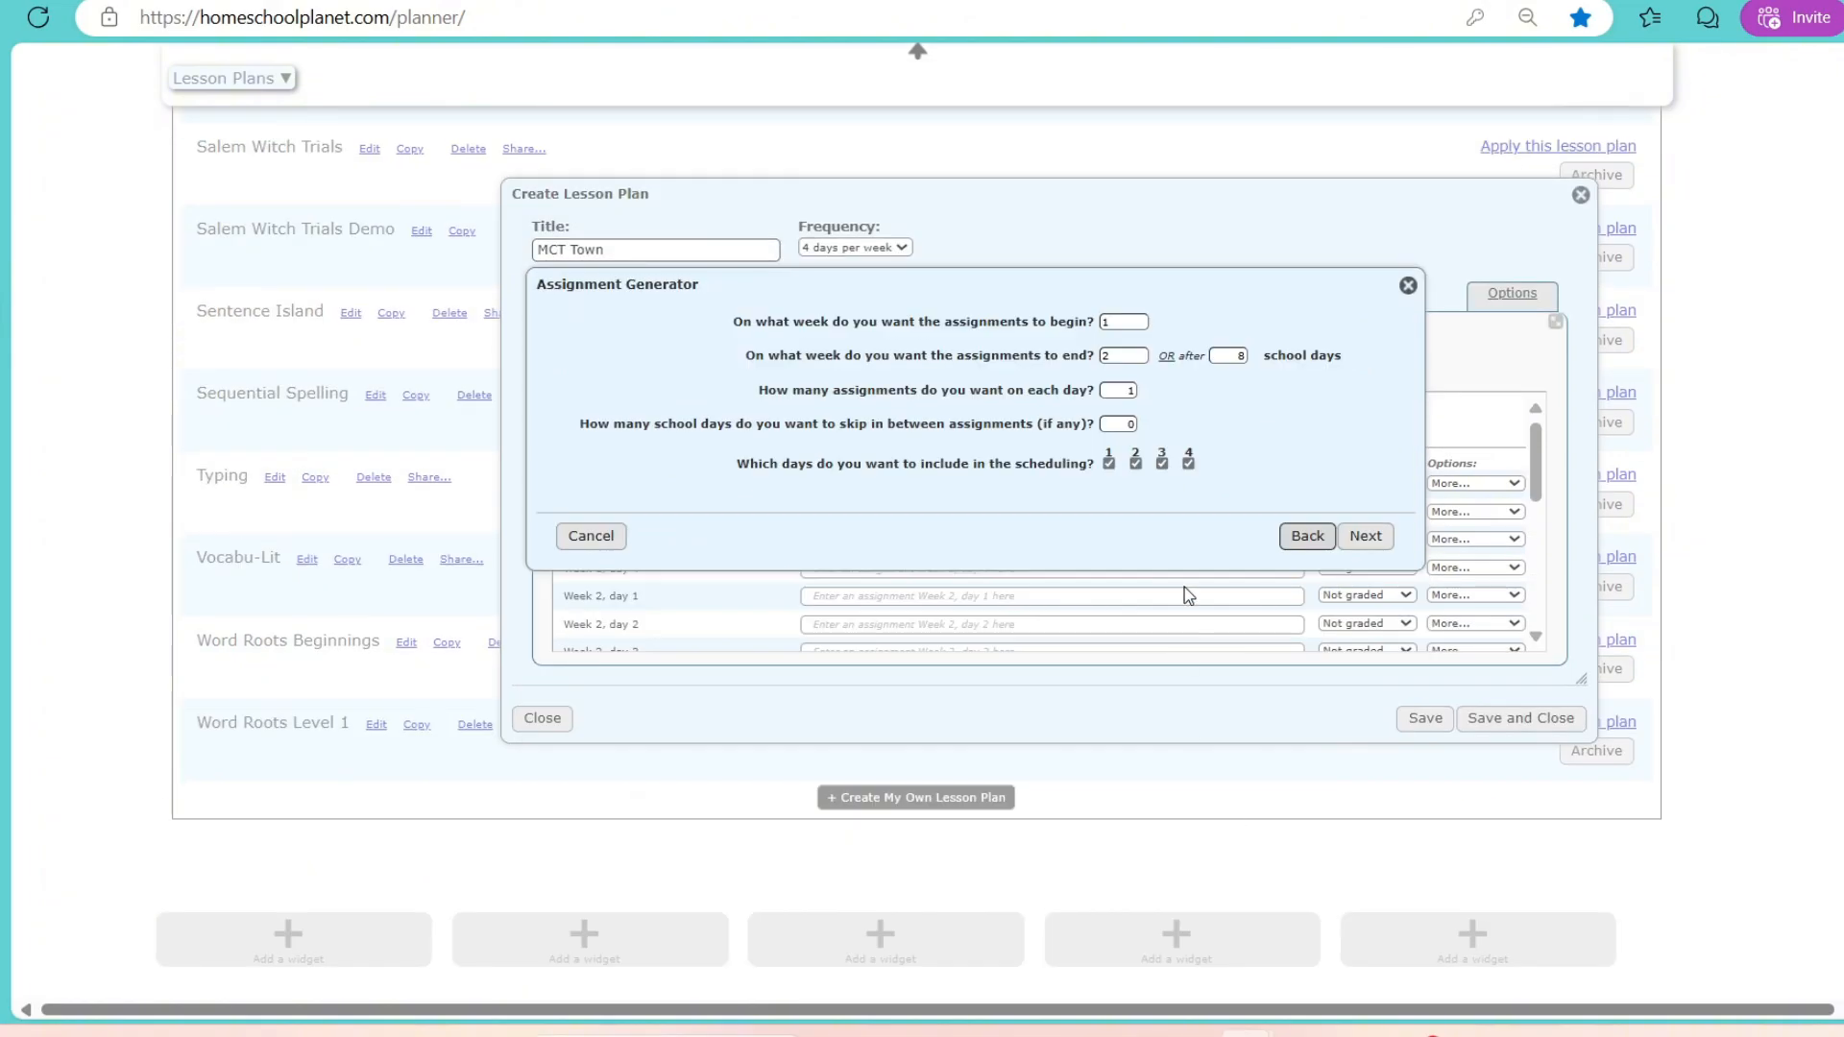
double_click(1115, 361)
type("2")
double_click(1116, 356)
left_click(1199, 424)
left_click(1366, 536)
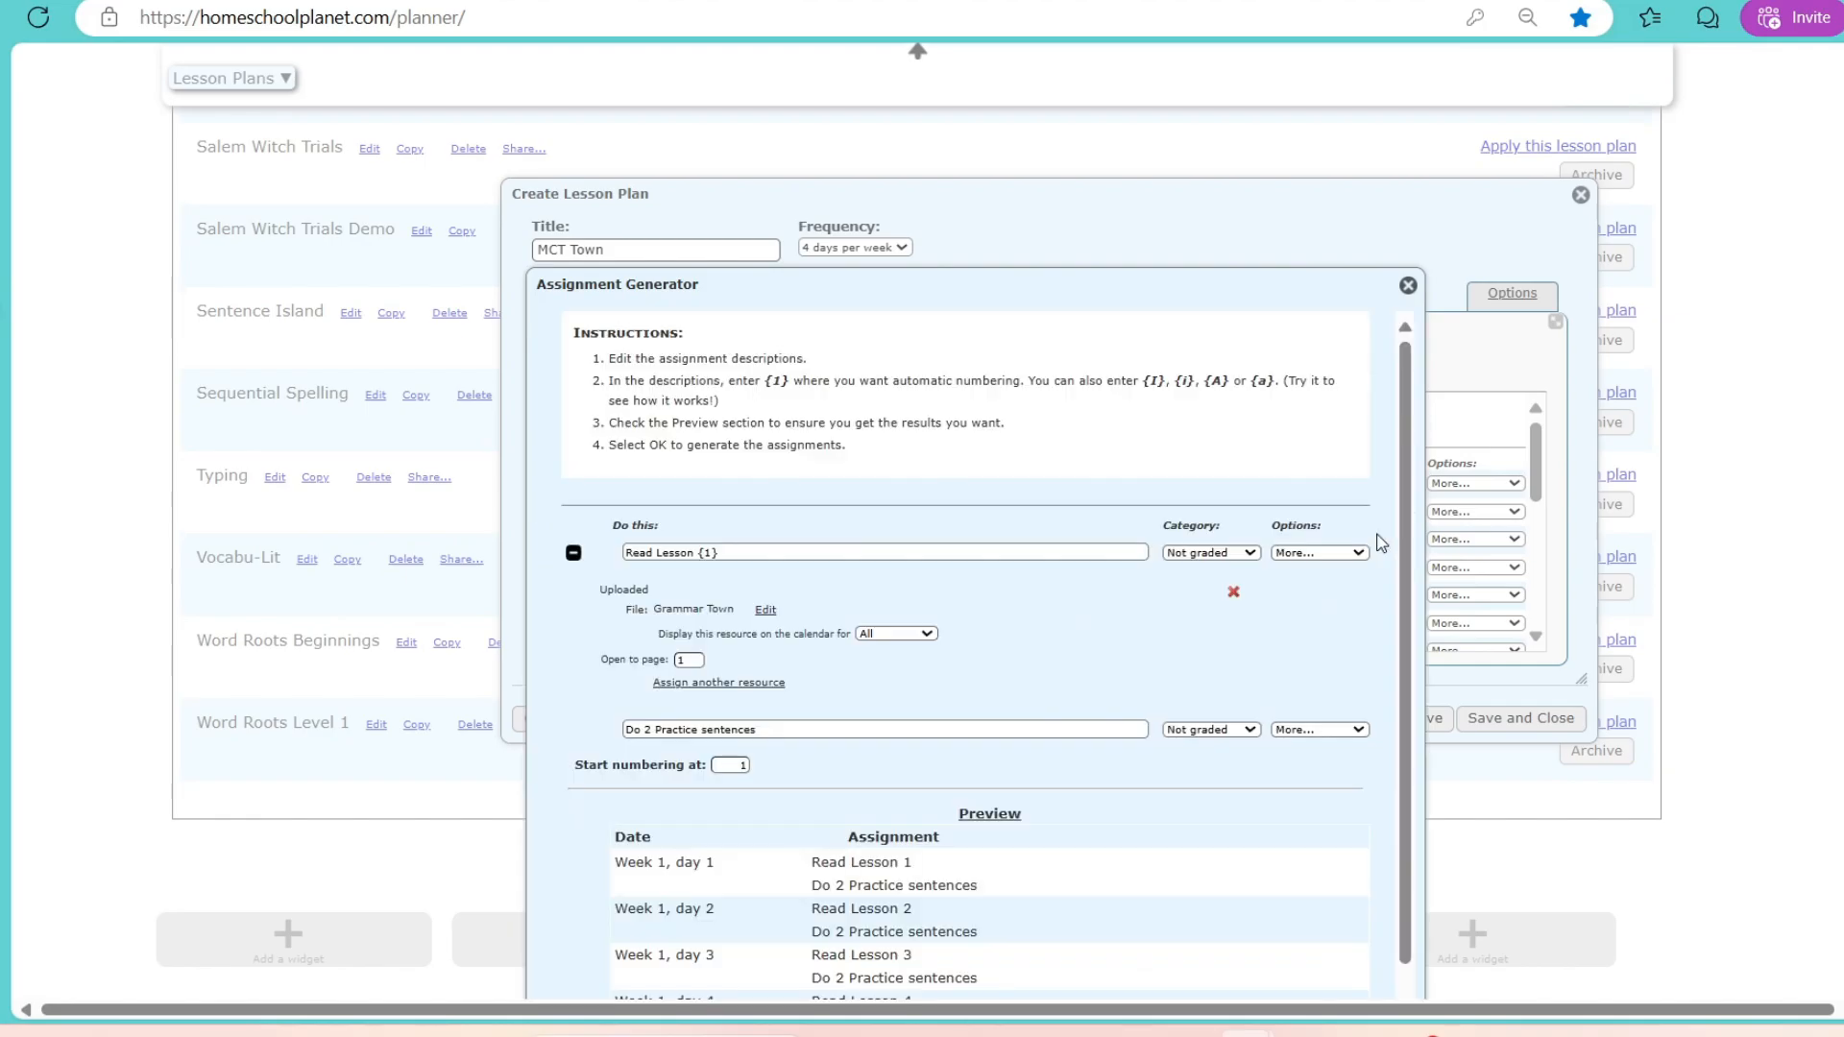
Step: Generate the previewed week 1 assignments and confirm adding them to the lesson plan
scroll(1428, 857, "down", 1)
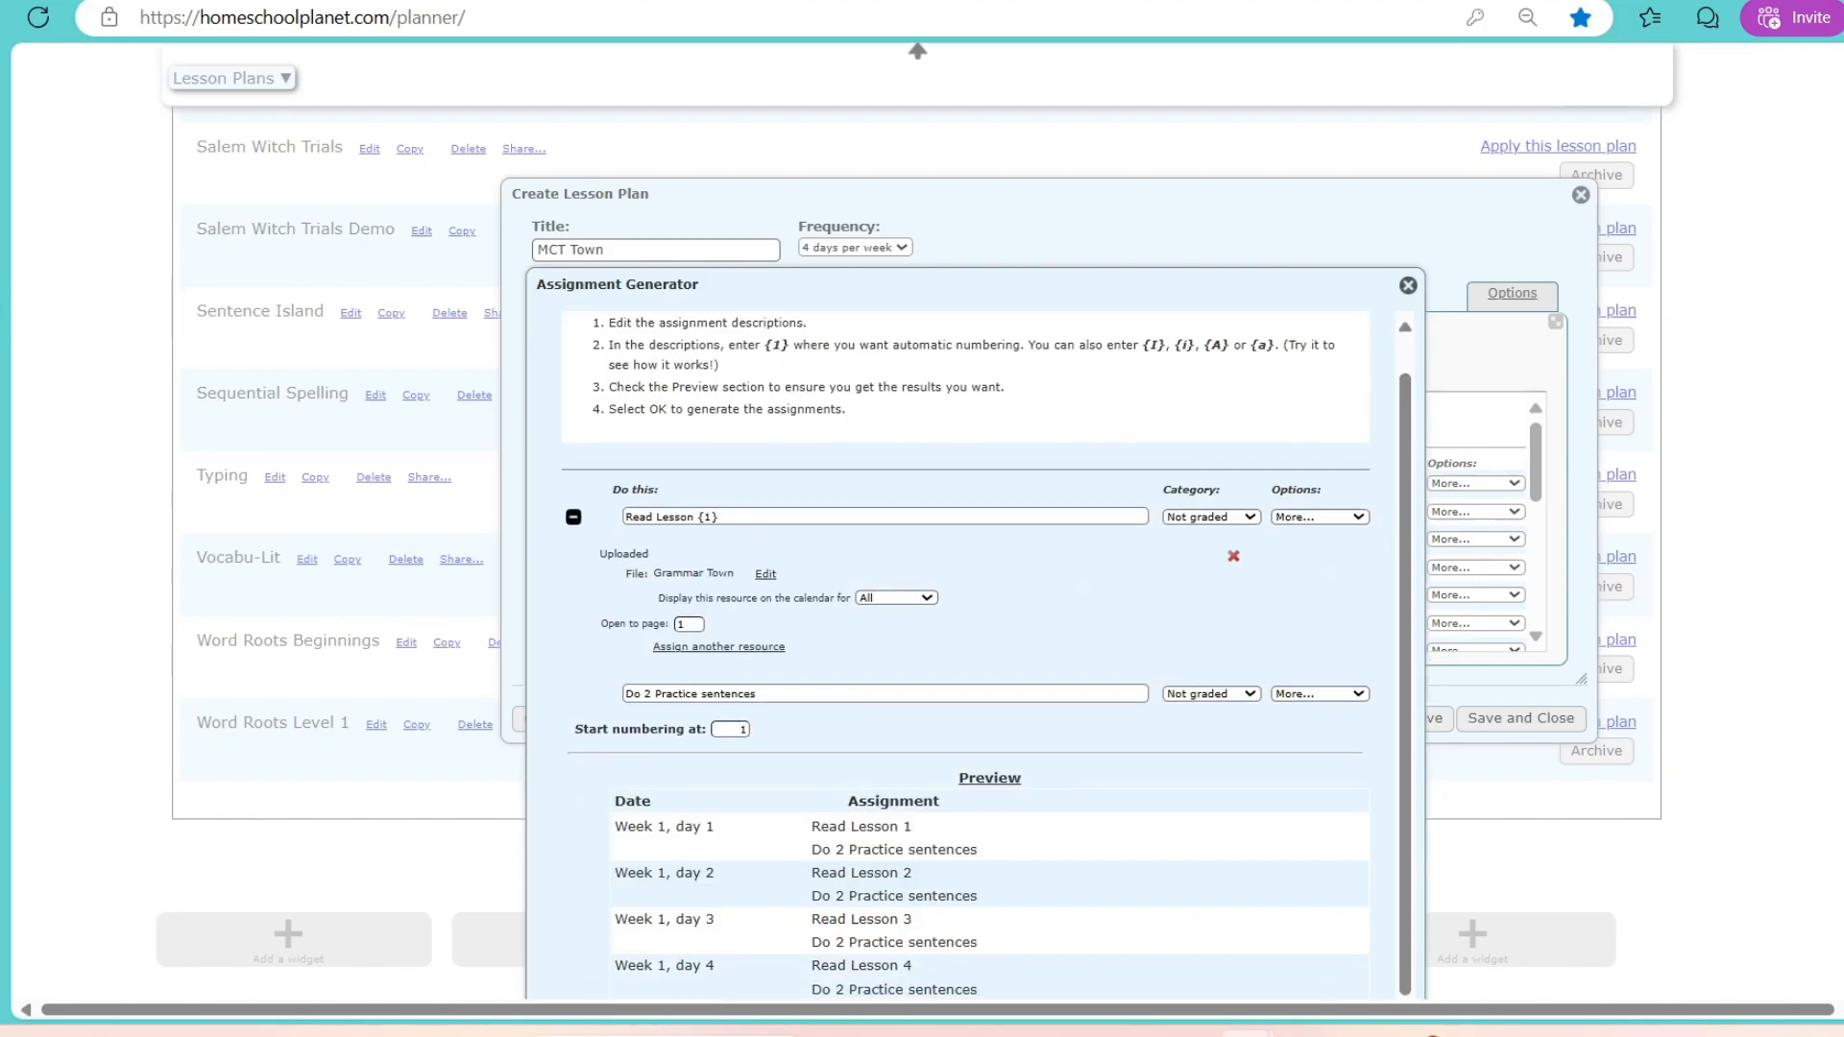
scroll(1428, 857, "down", 1)
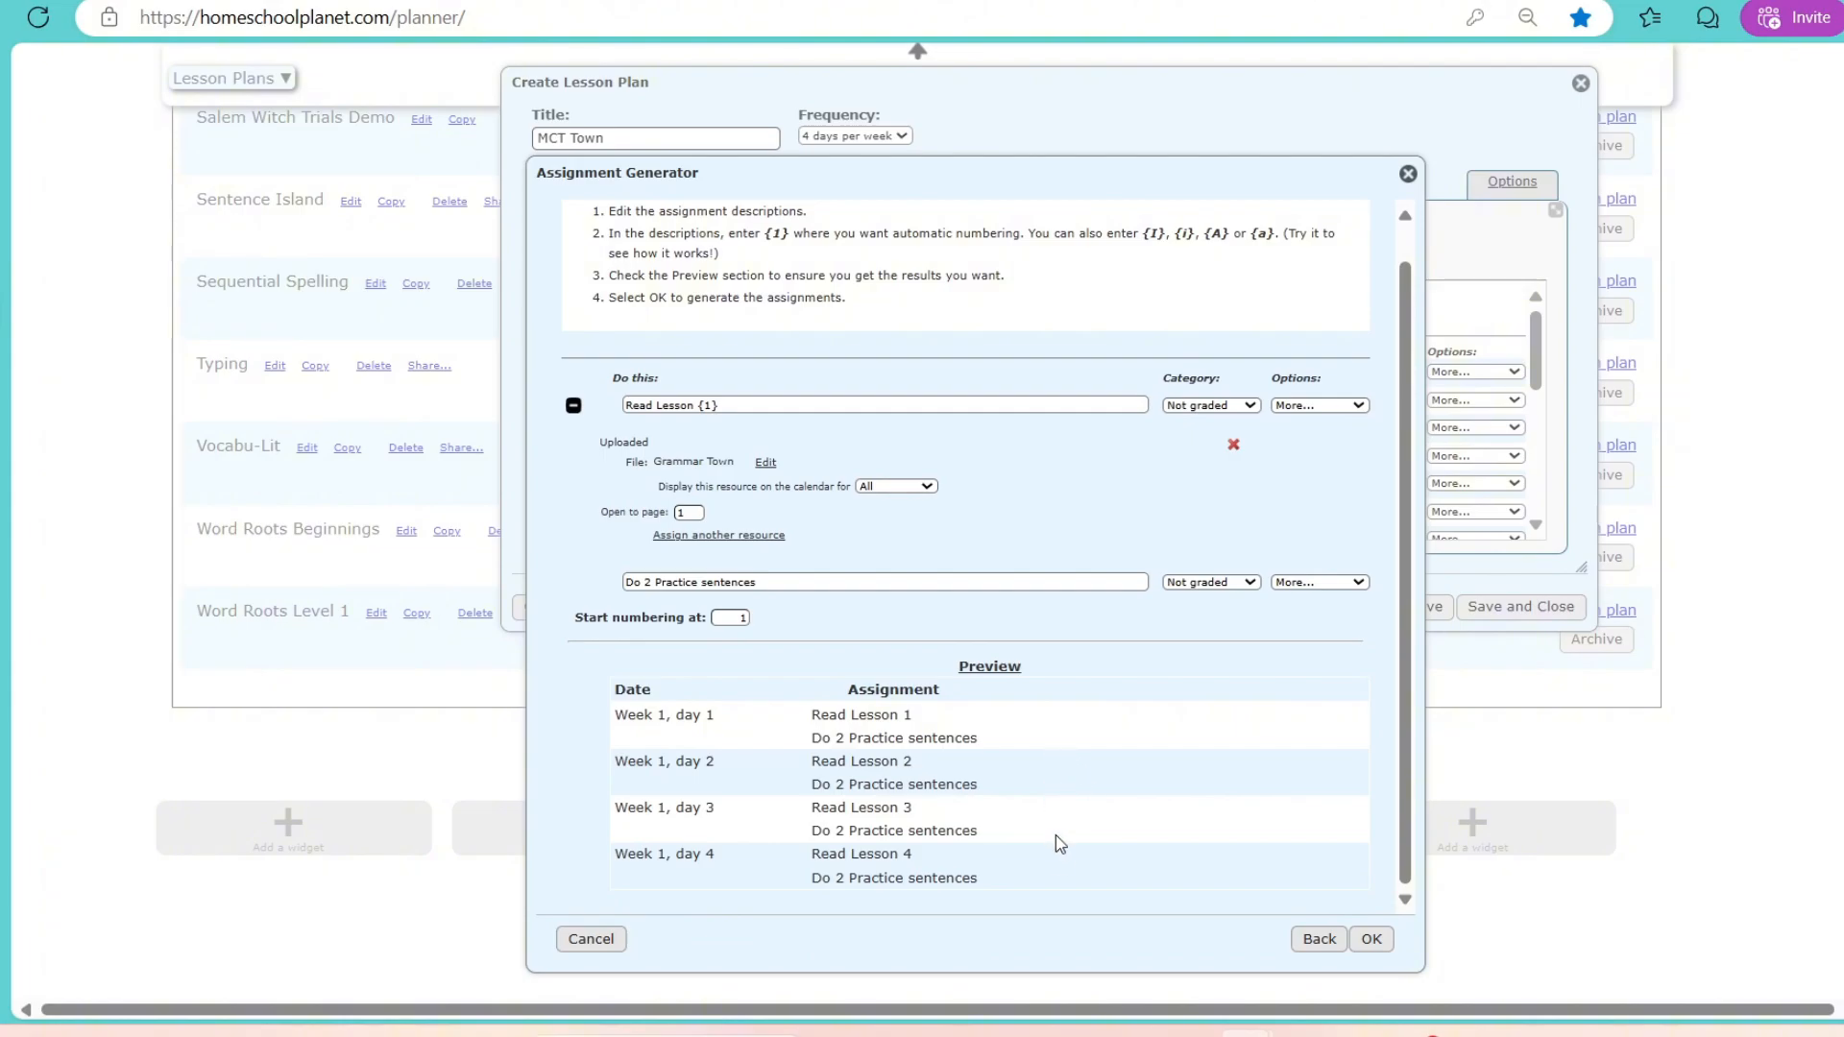
left_click(1374, 947)
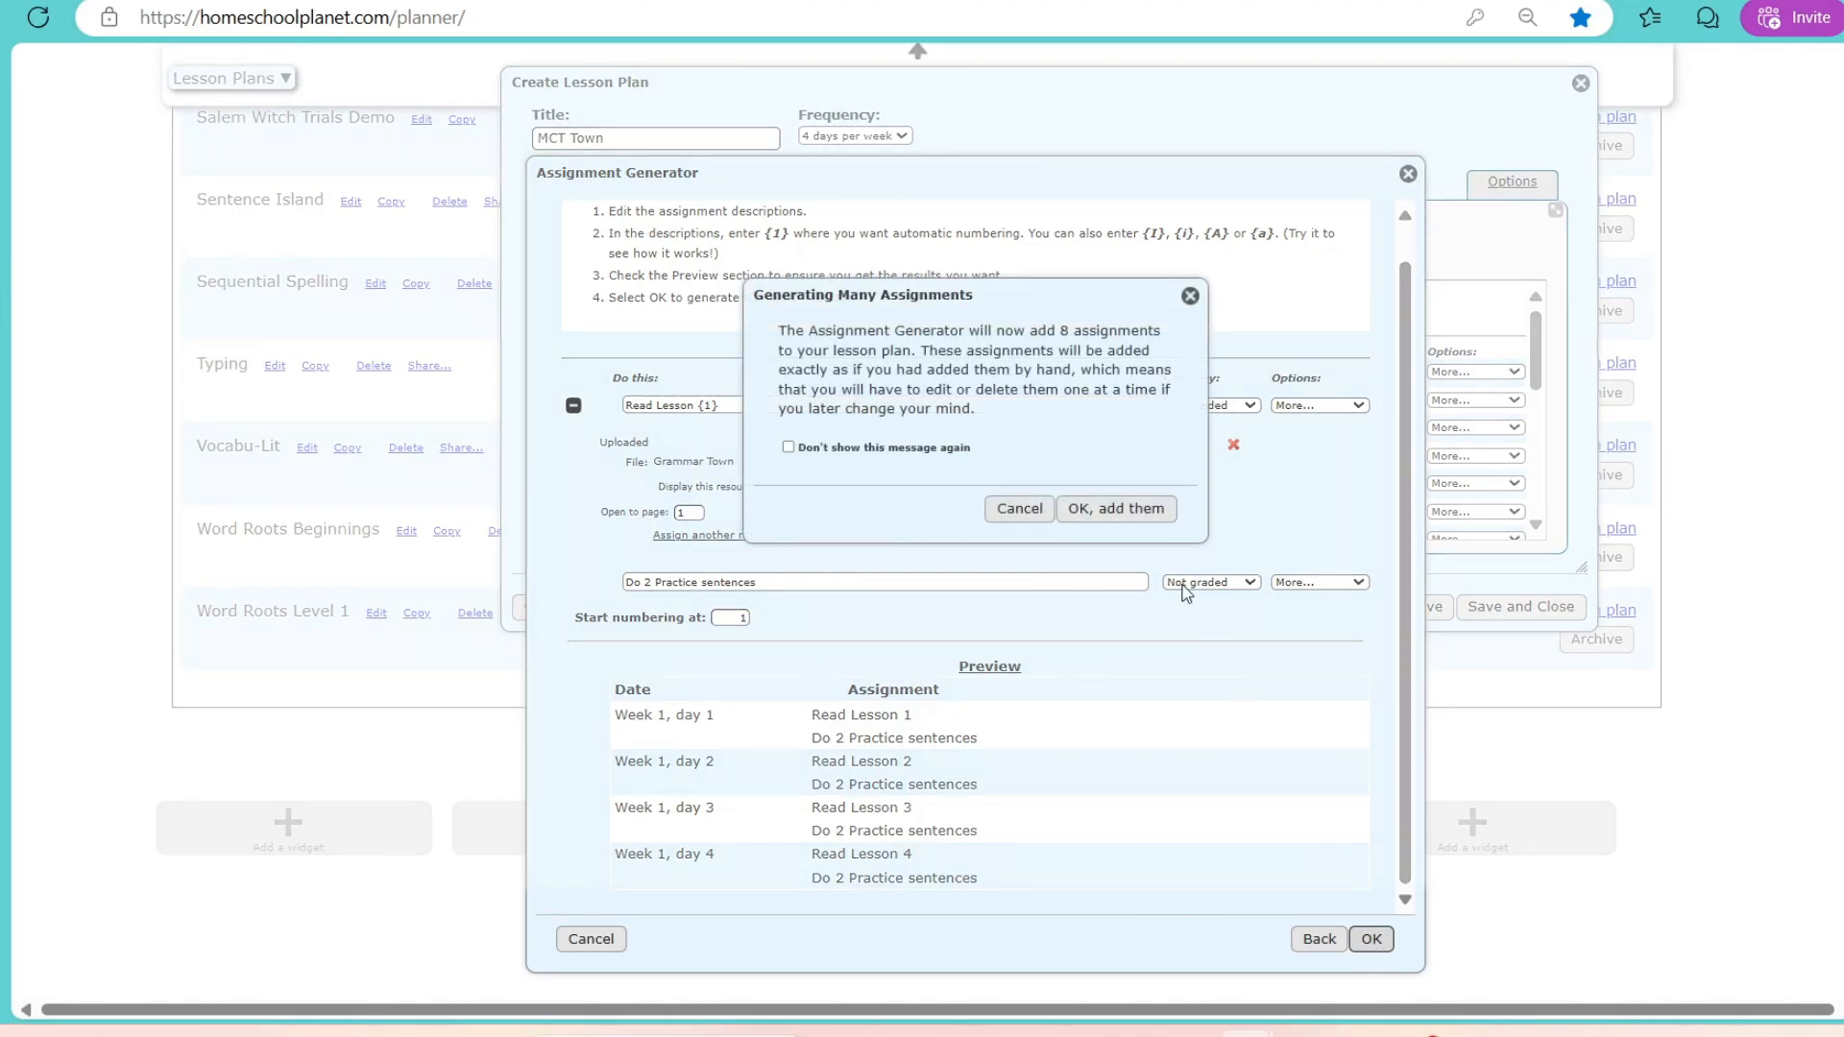
left_click(1141, 509)
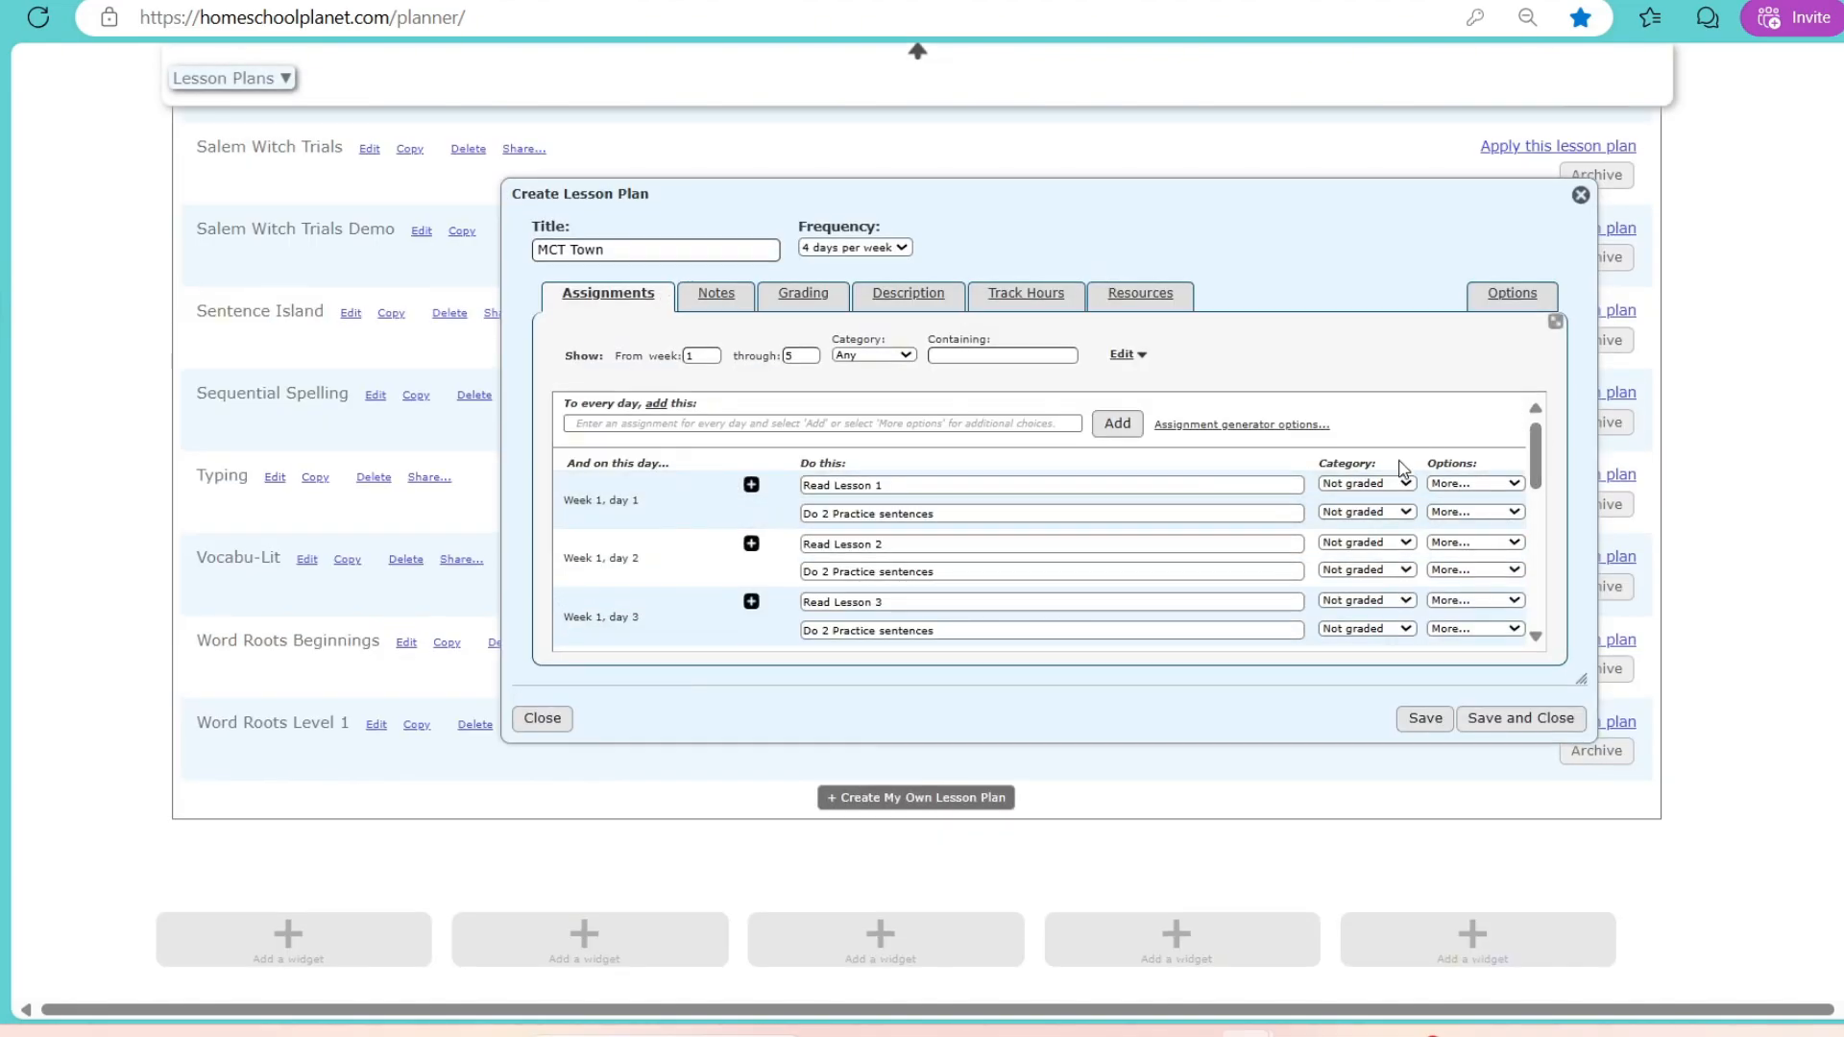
left_click_drag(1538, 459, 1550, 517)
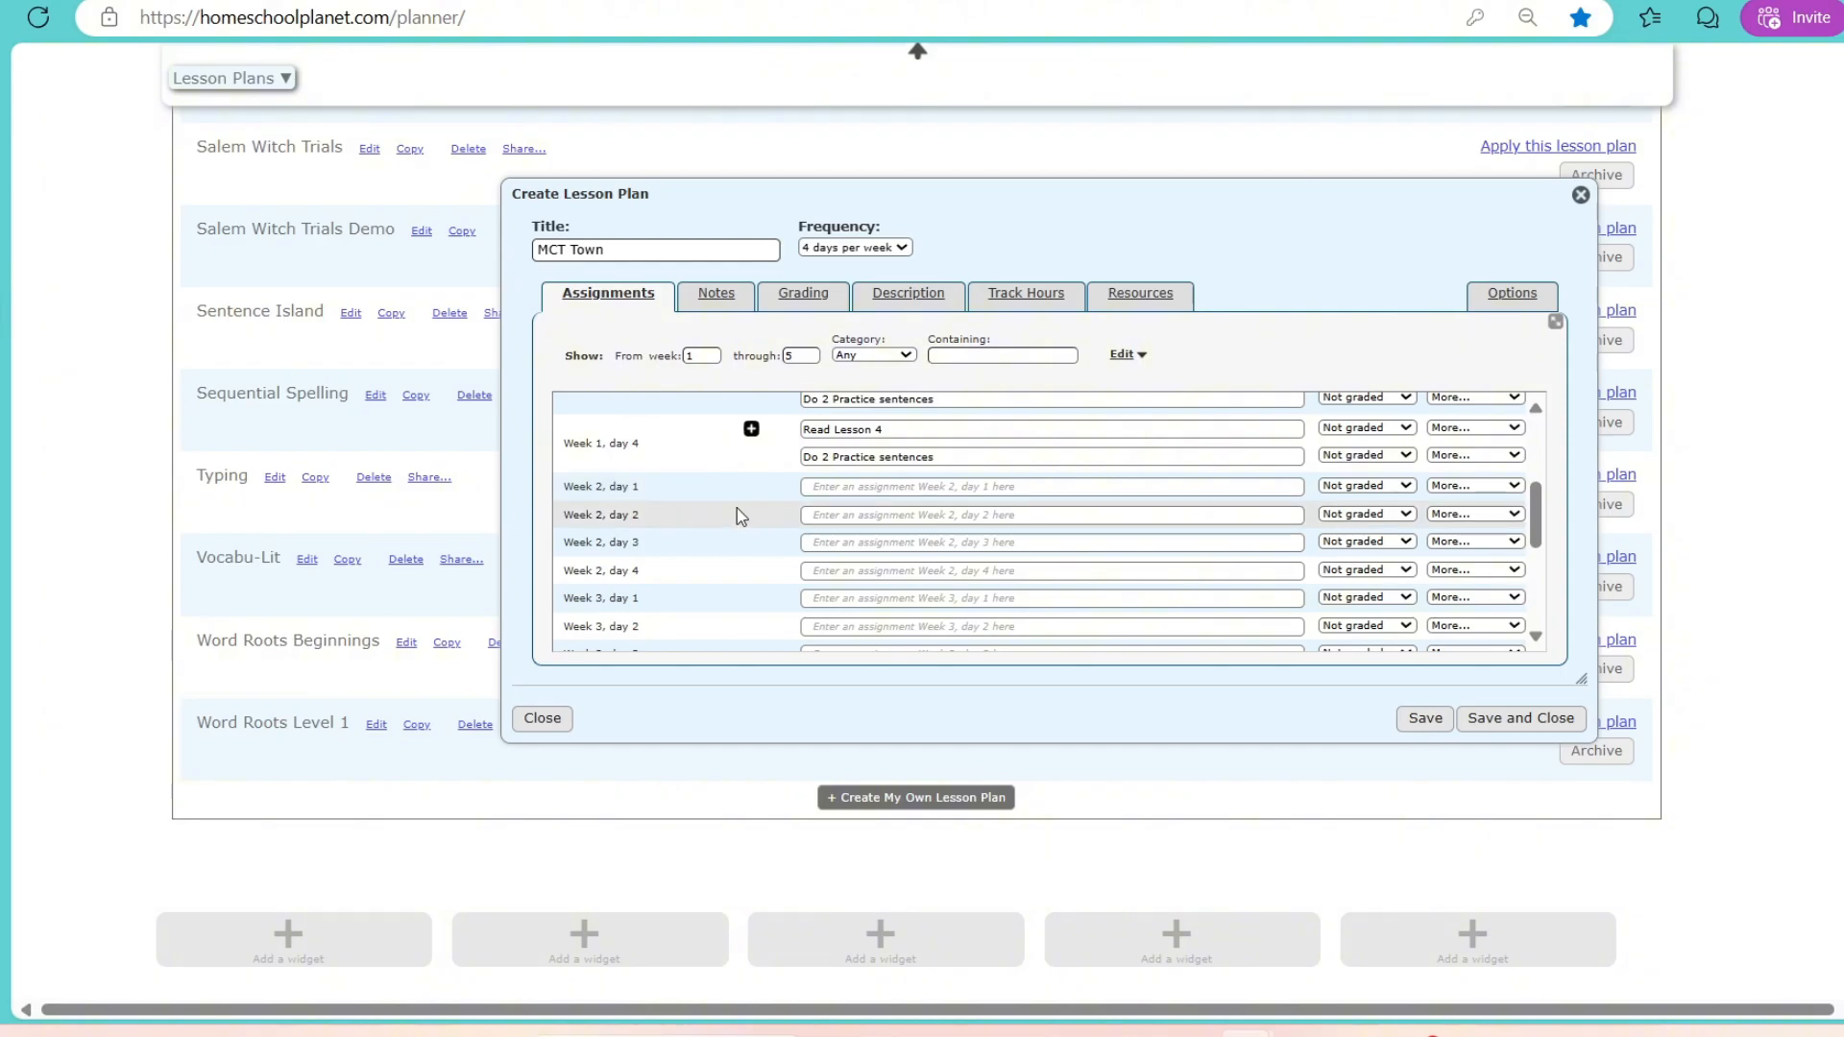
left_click(812, 490)
type("G")
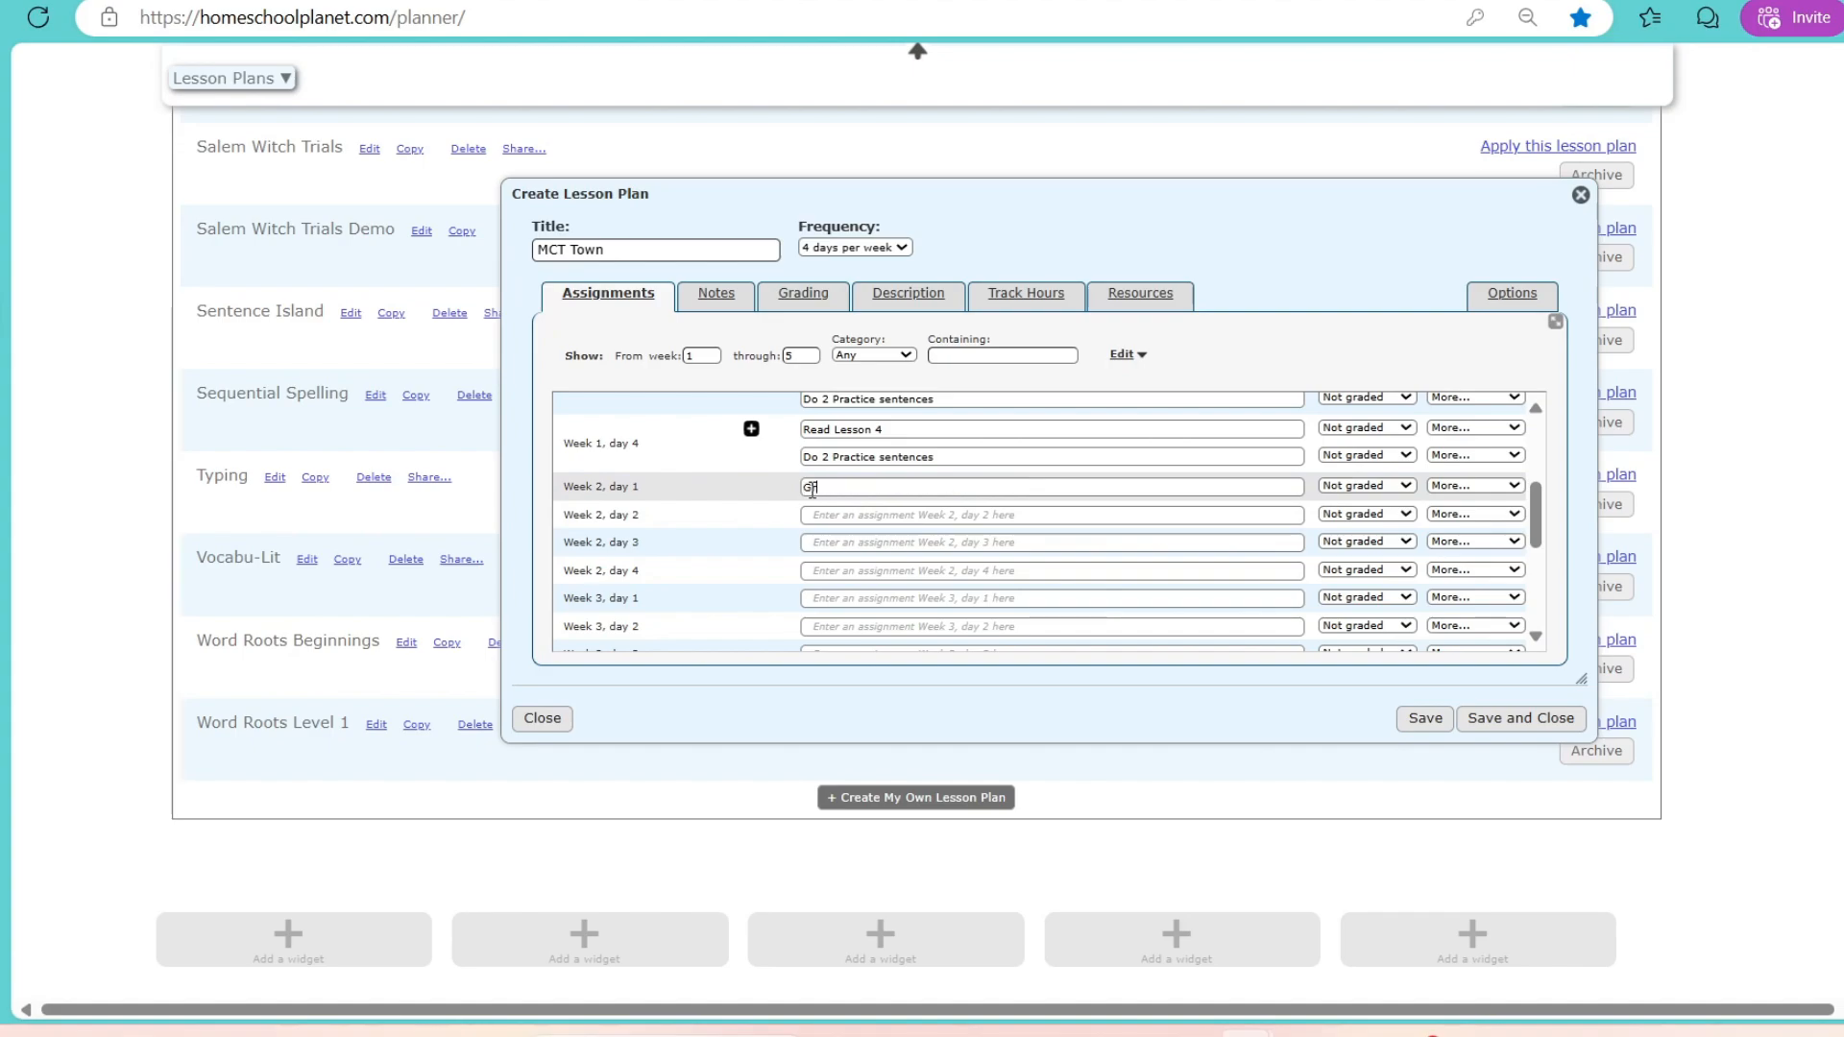
key("BackSpace")
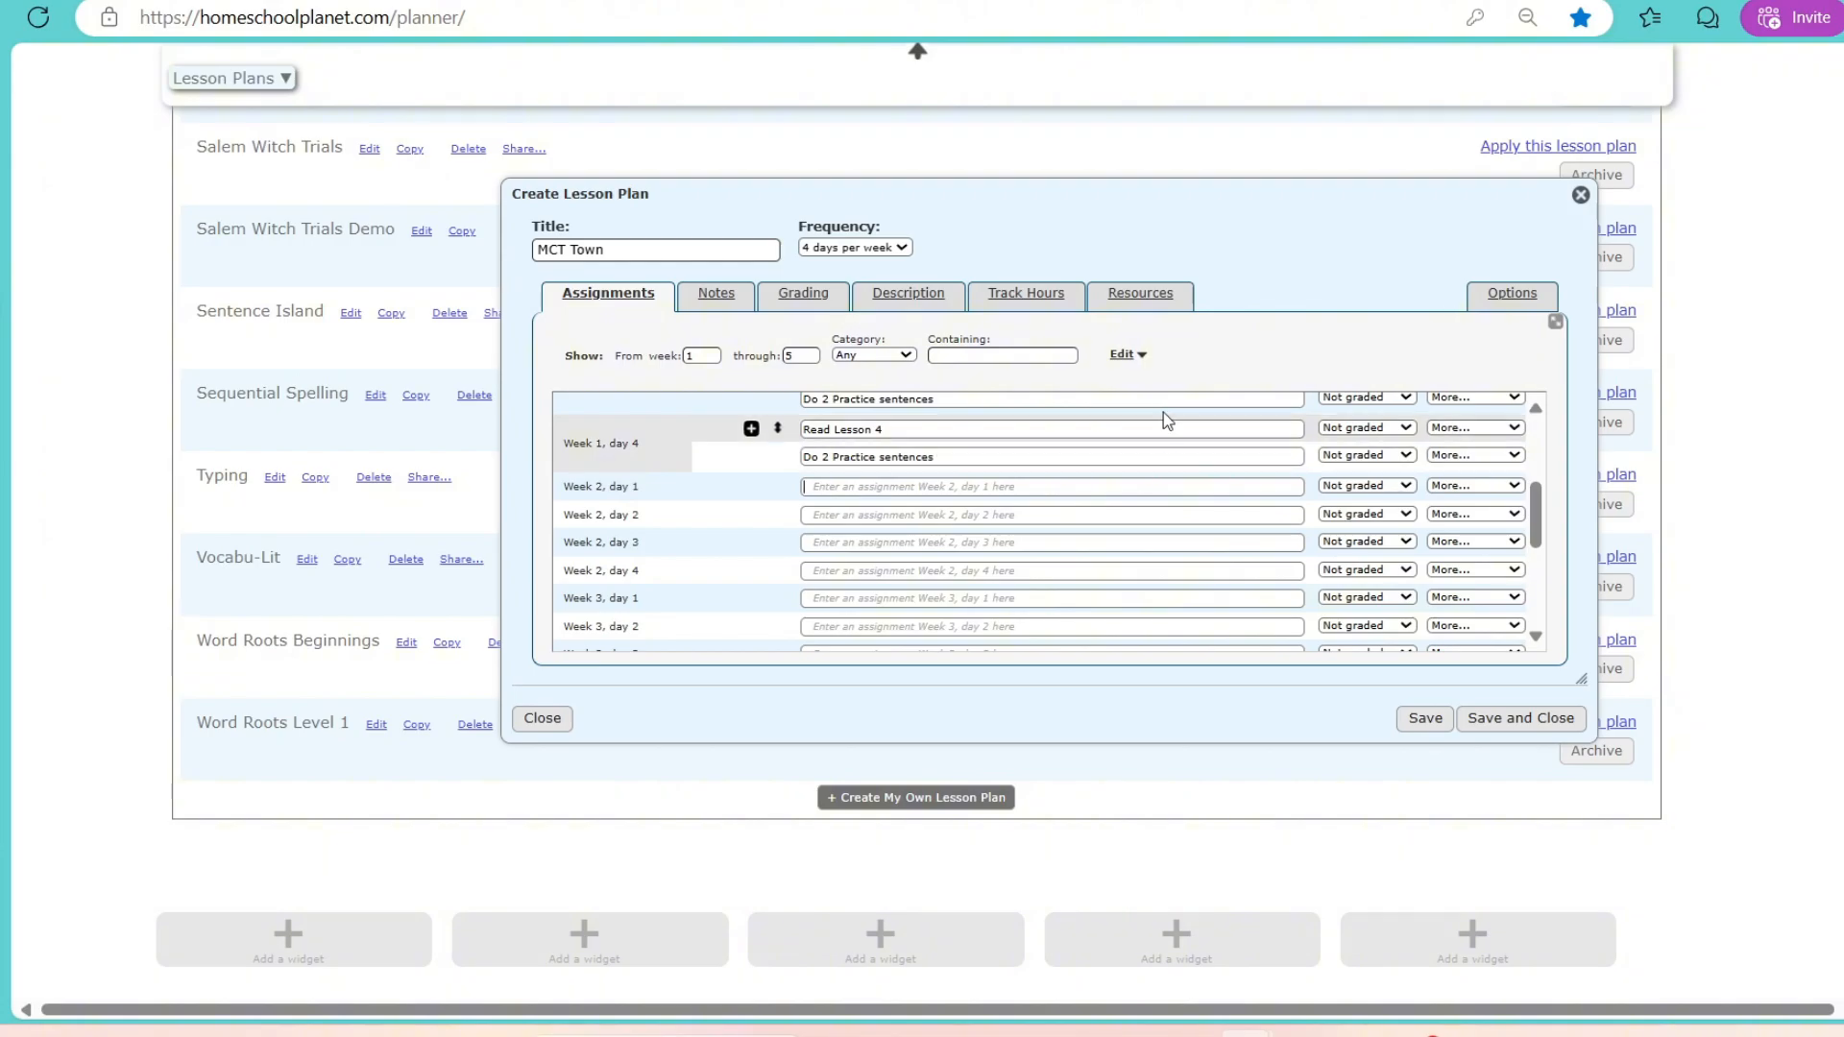
Step: Open the assignment generator and choose the option for assignments that follow a recurring pattern
scroll(1518, 516, "up", 5)
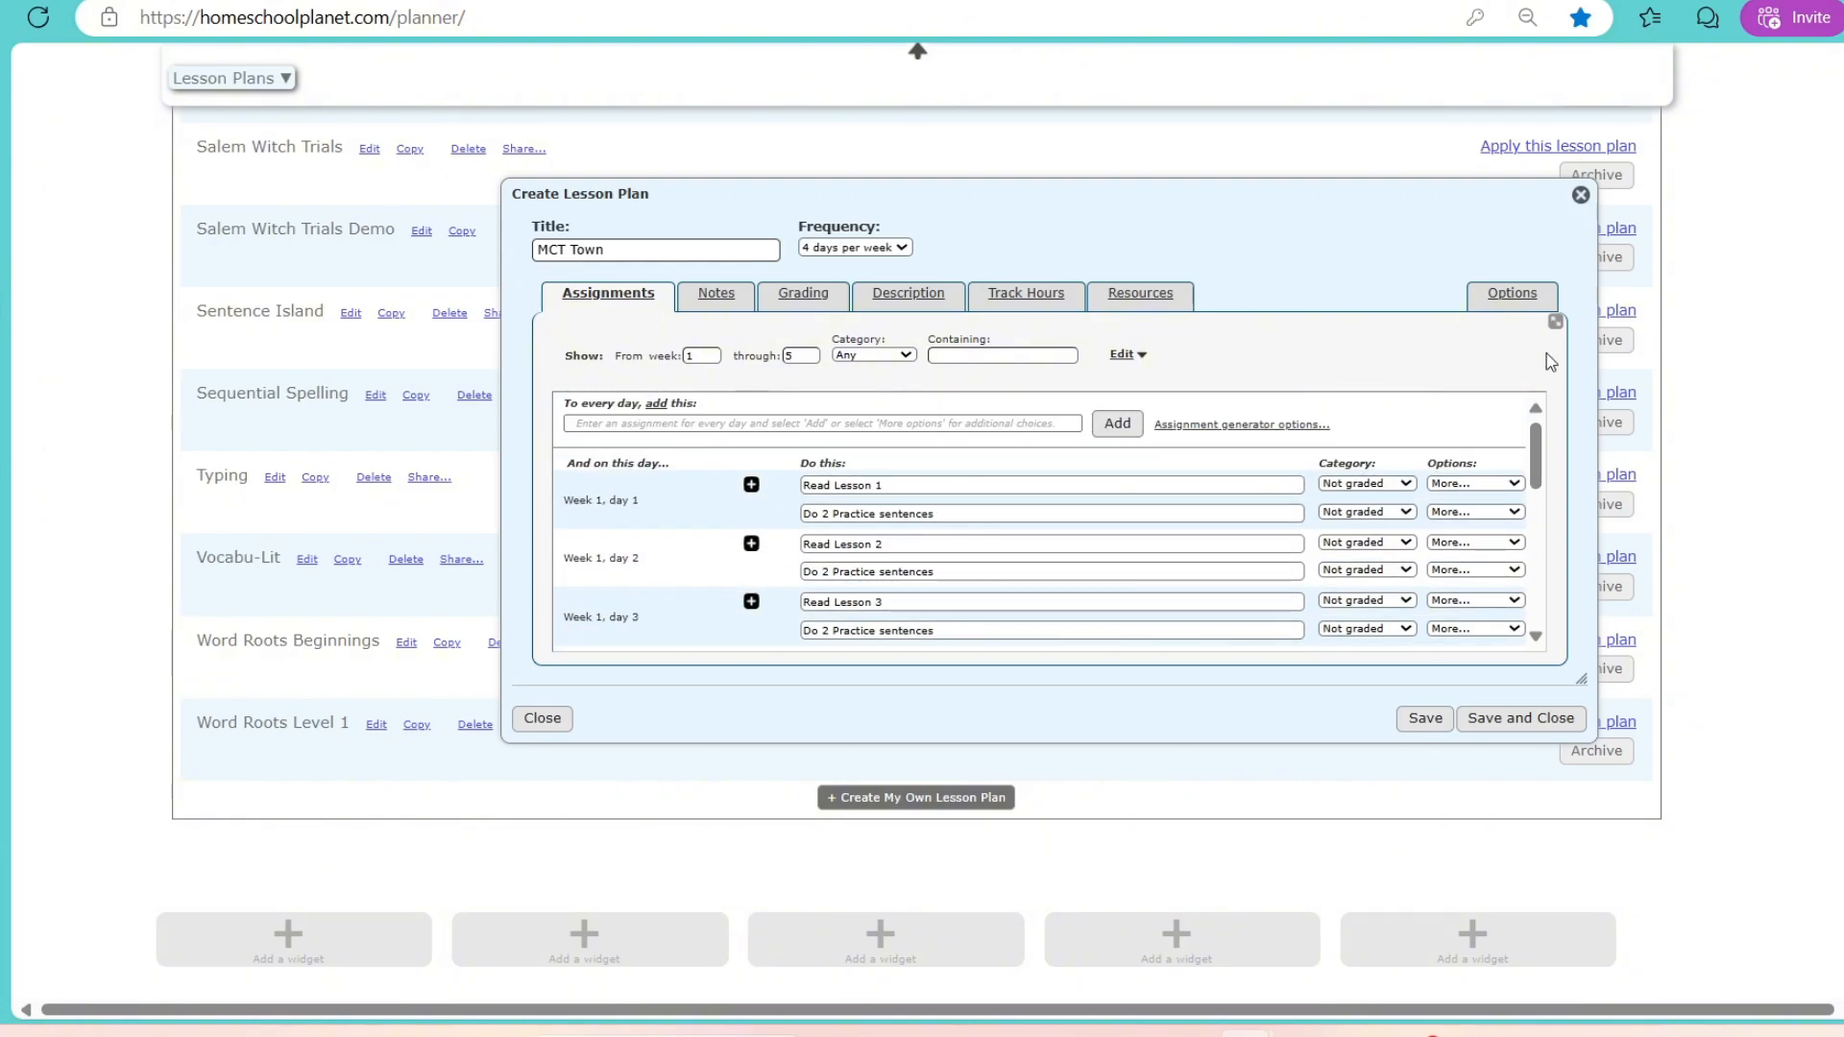
left_click(1288, 425)
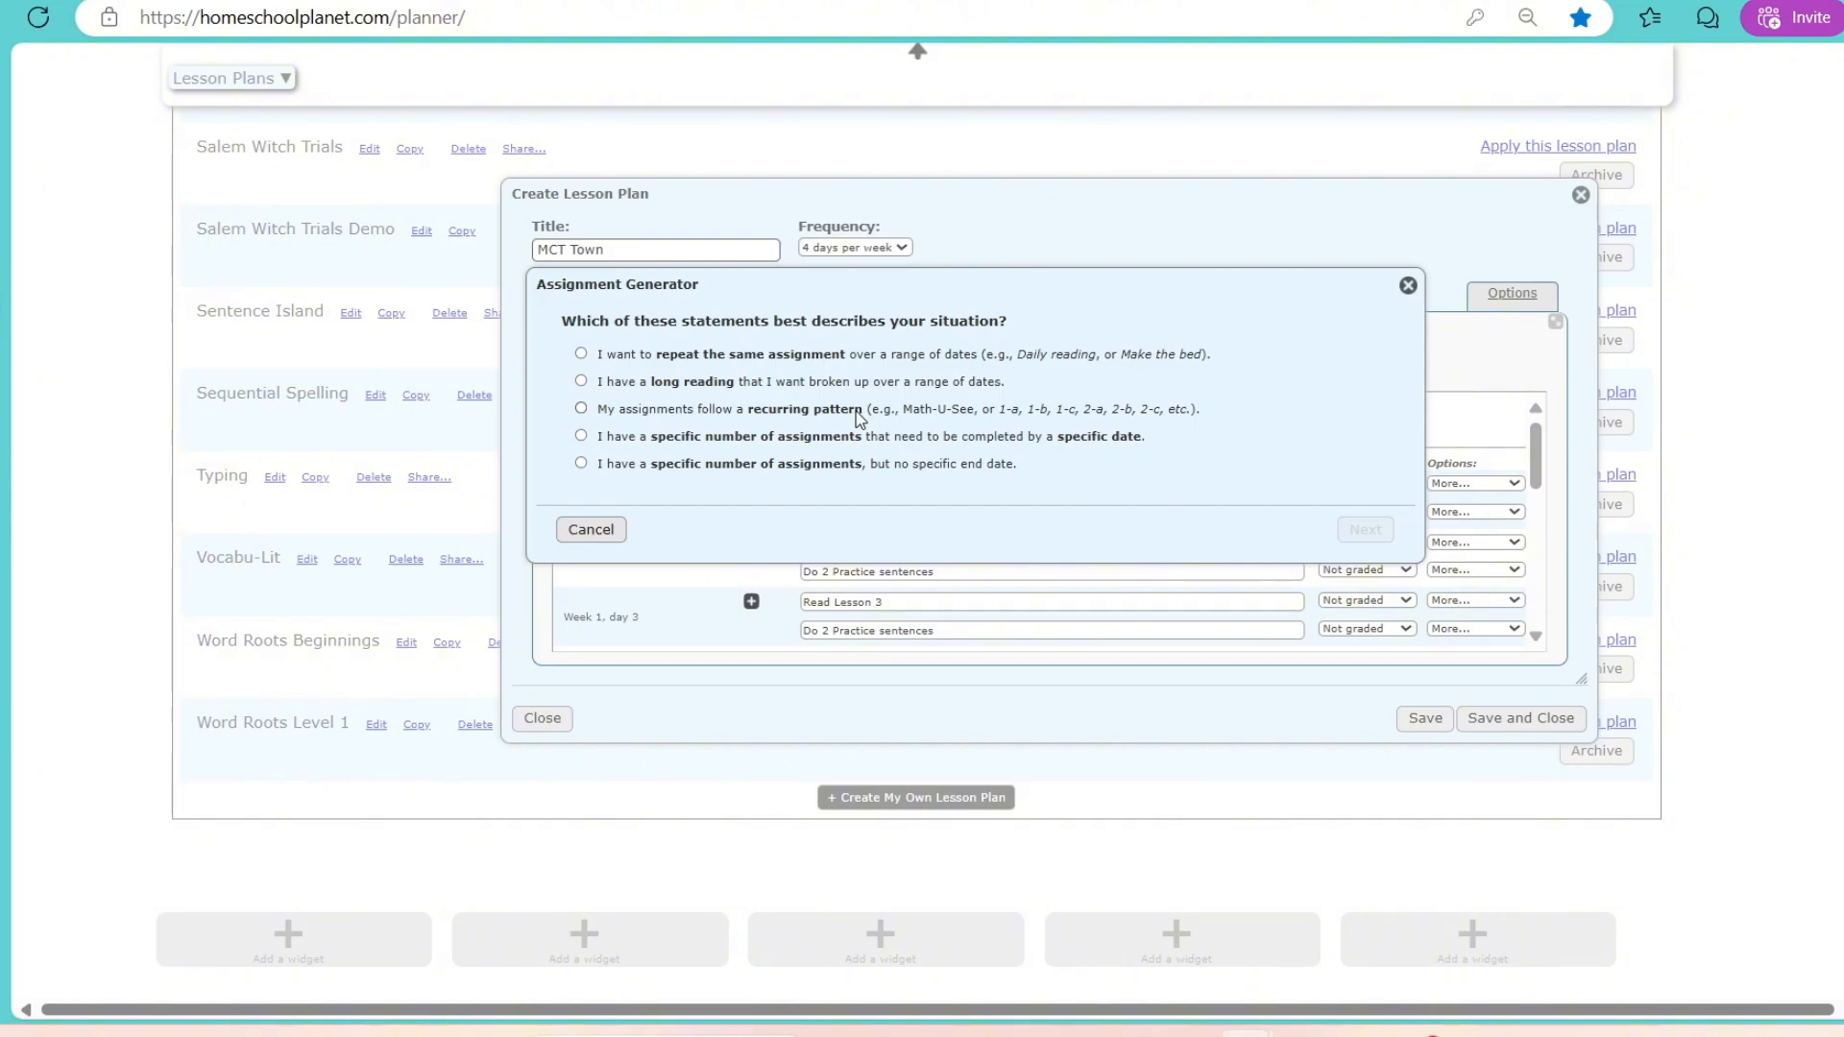
left_click(856, 411)
left_click(1366, 529)
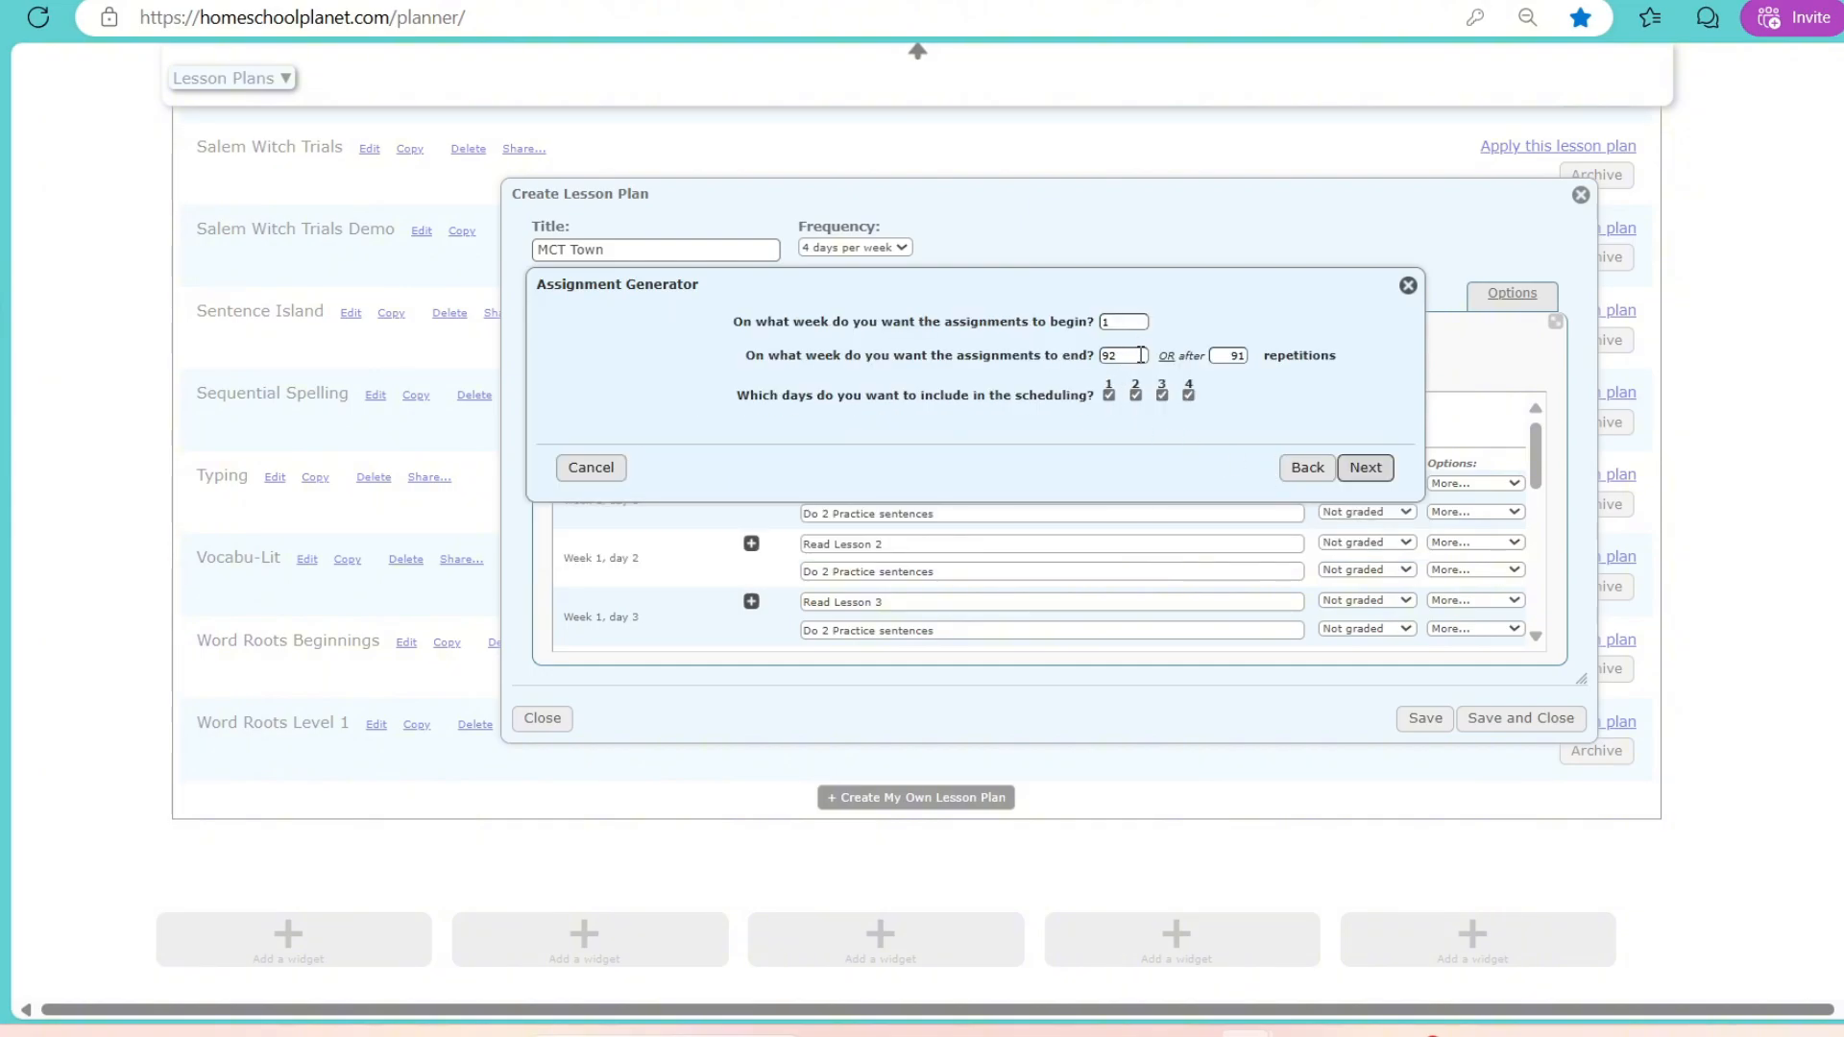
Step: Schedule the recurring assignments to begin in week 2 and end in week 8
left_click_drag(1140, 356, 1093, 365)
type("7")
left_click(1253, 398)
left_click_drag(1119, 323, 1086, 333)
type("2")
key("Tab")
type("8")
left_click(1380, 486)
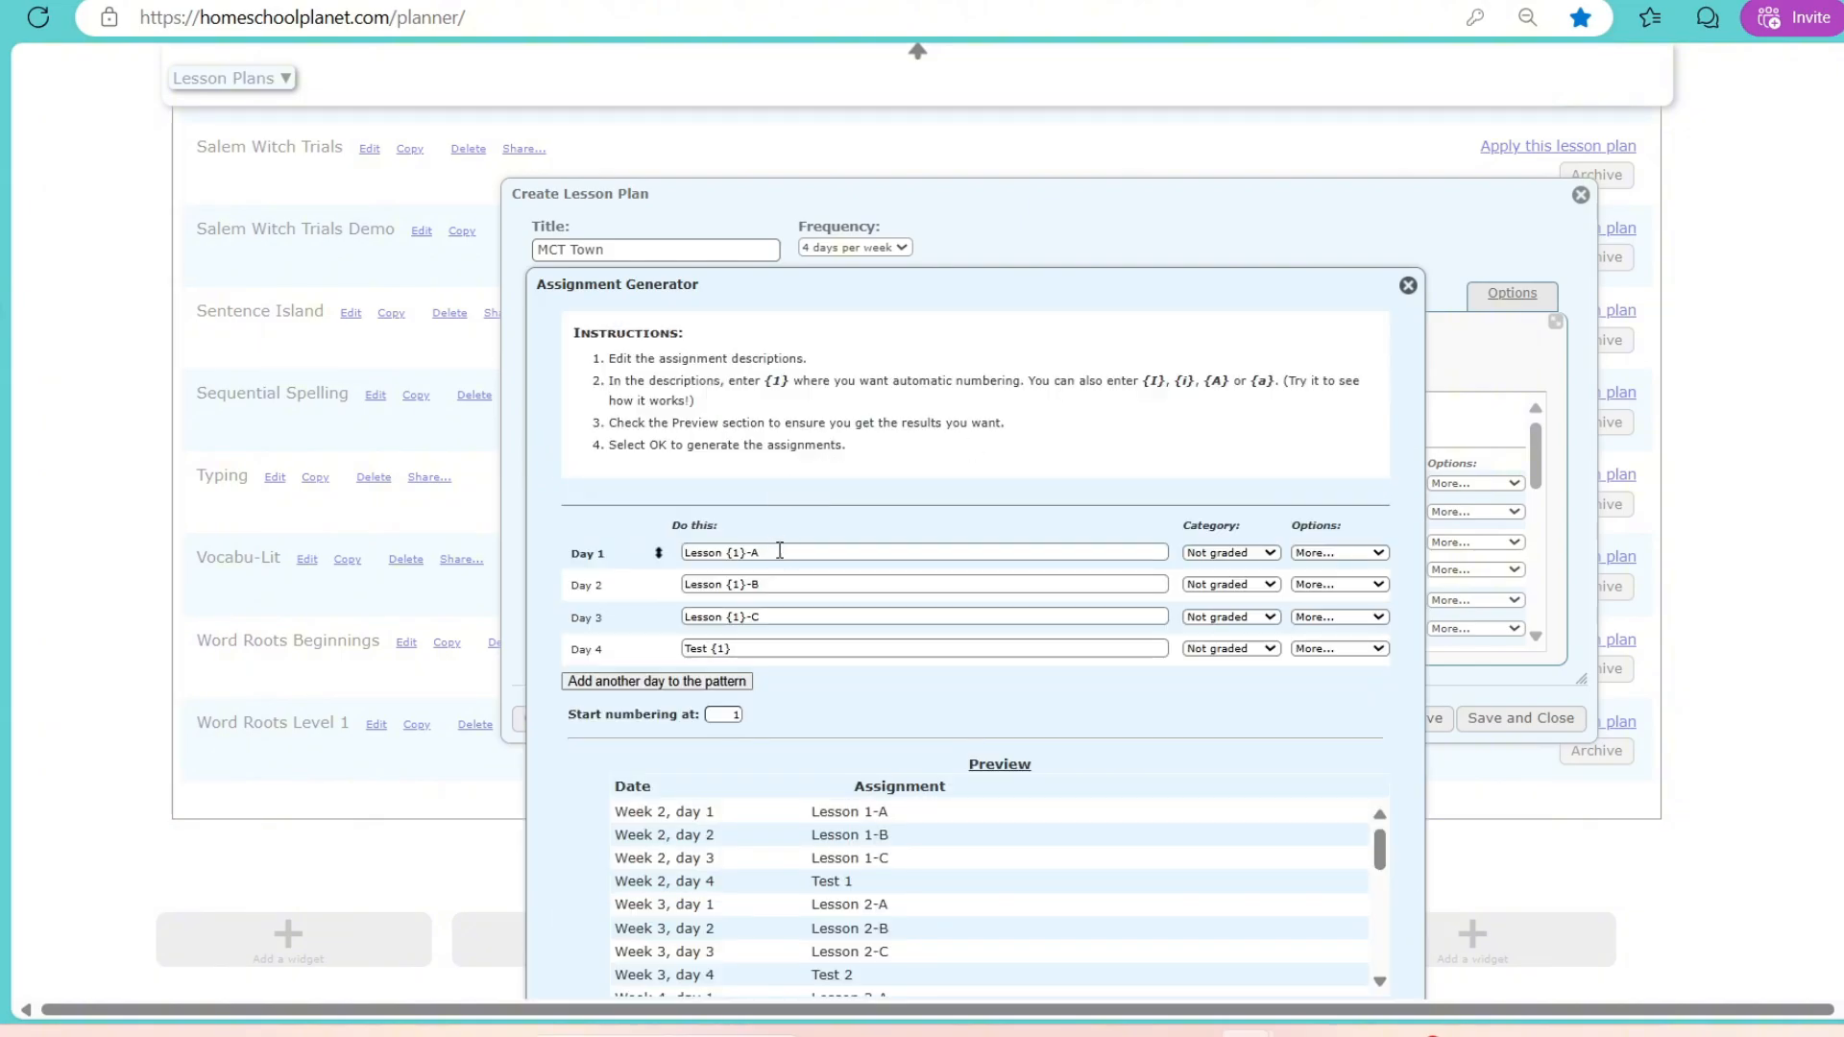
Step: Replace the Day 1 description with "Caesar's English Lesson {I}" so the lessons use automatic Roman numbering
left_click_drag(780, 550, 634, 579)
type("Caesar's ")
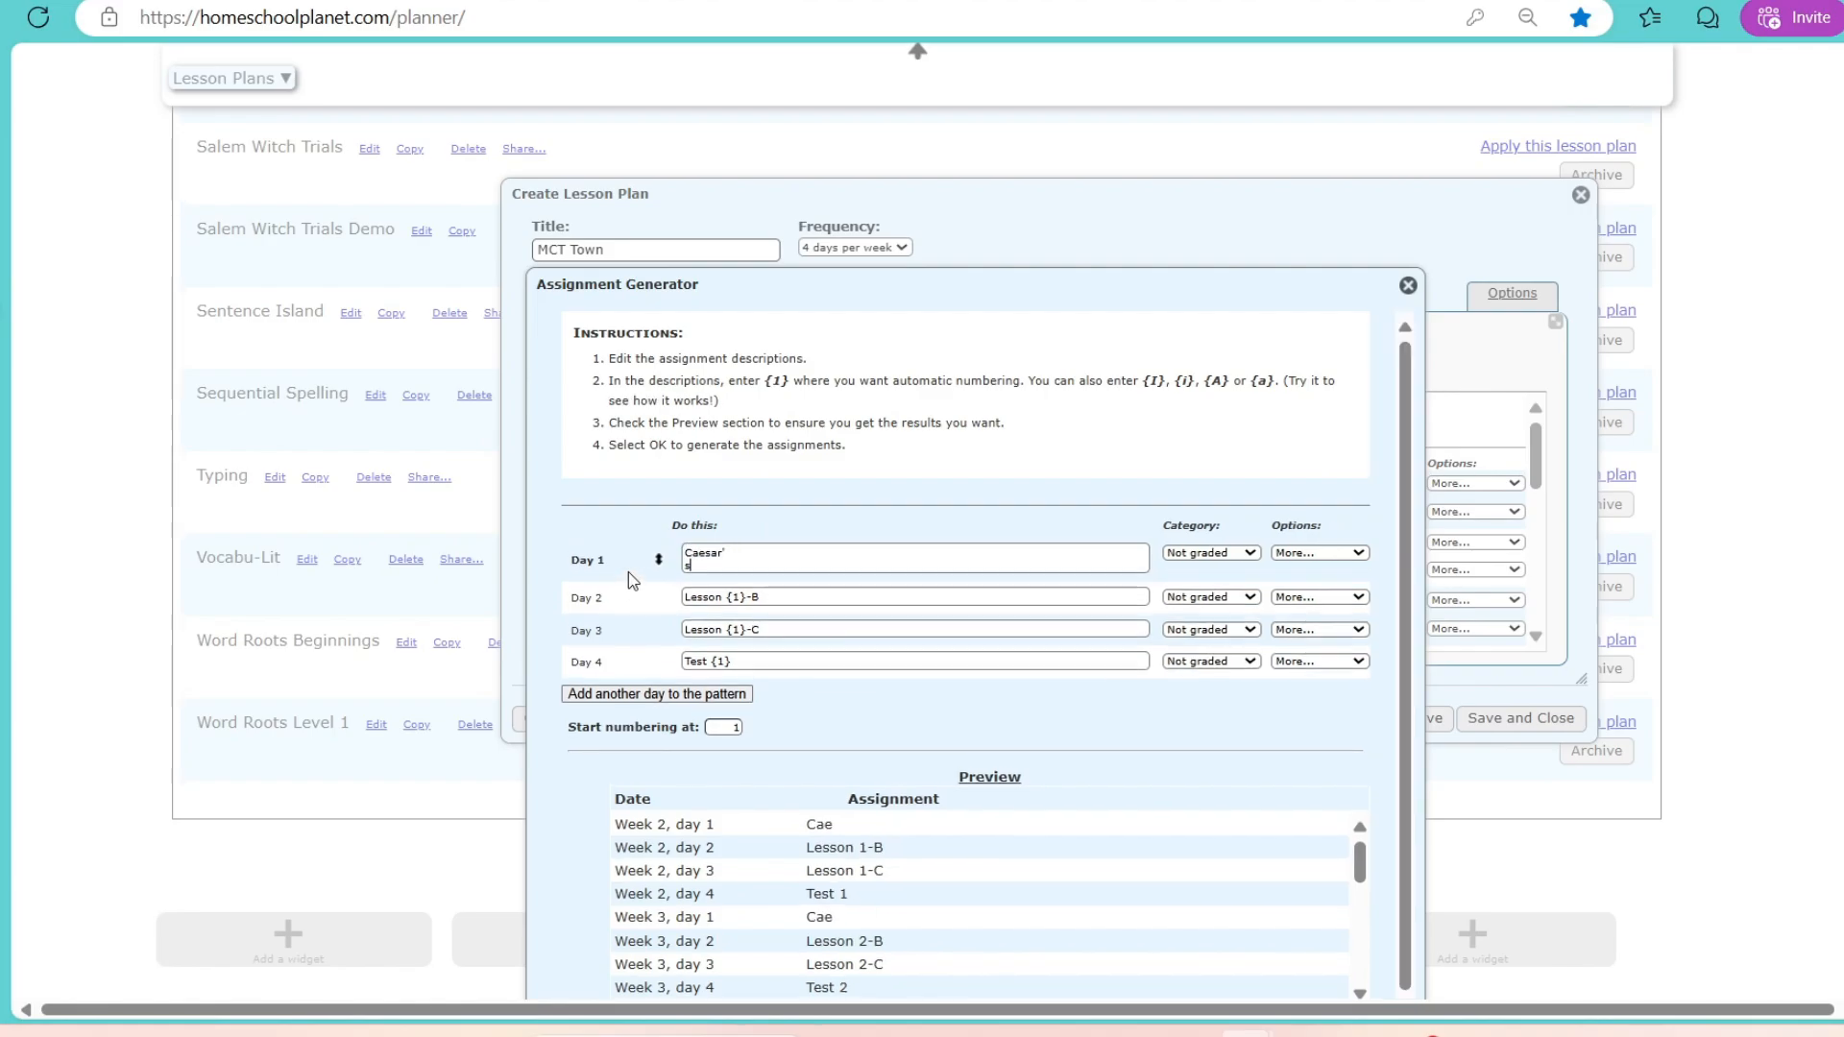
type("Eng")
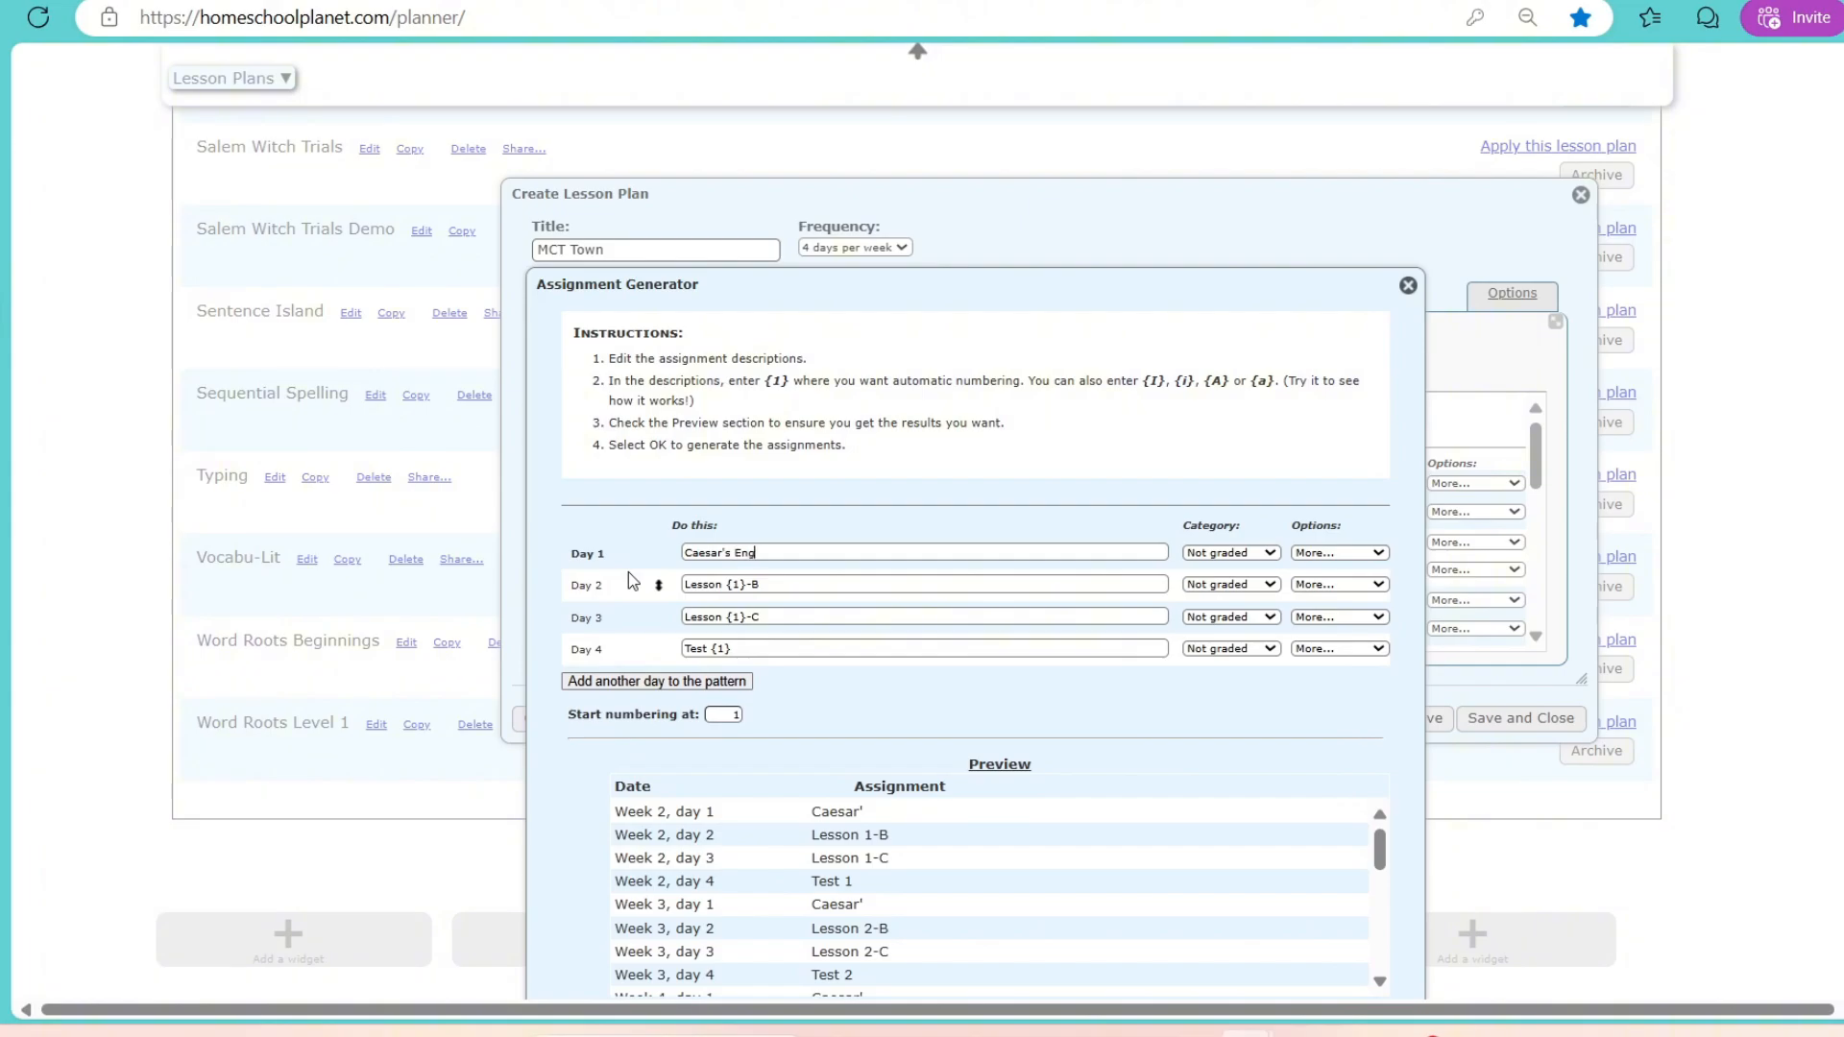
type("lish Lesson {")
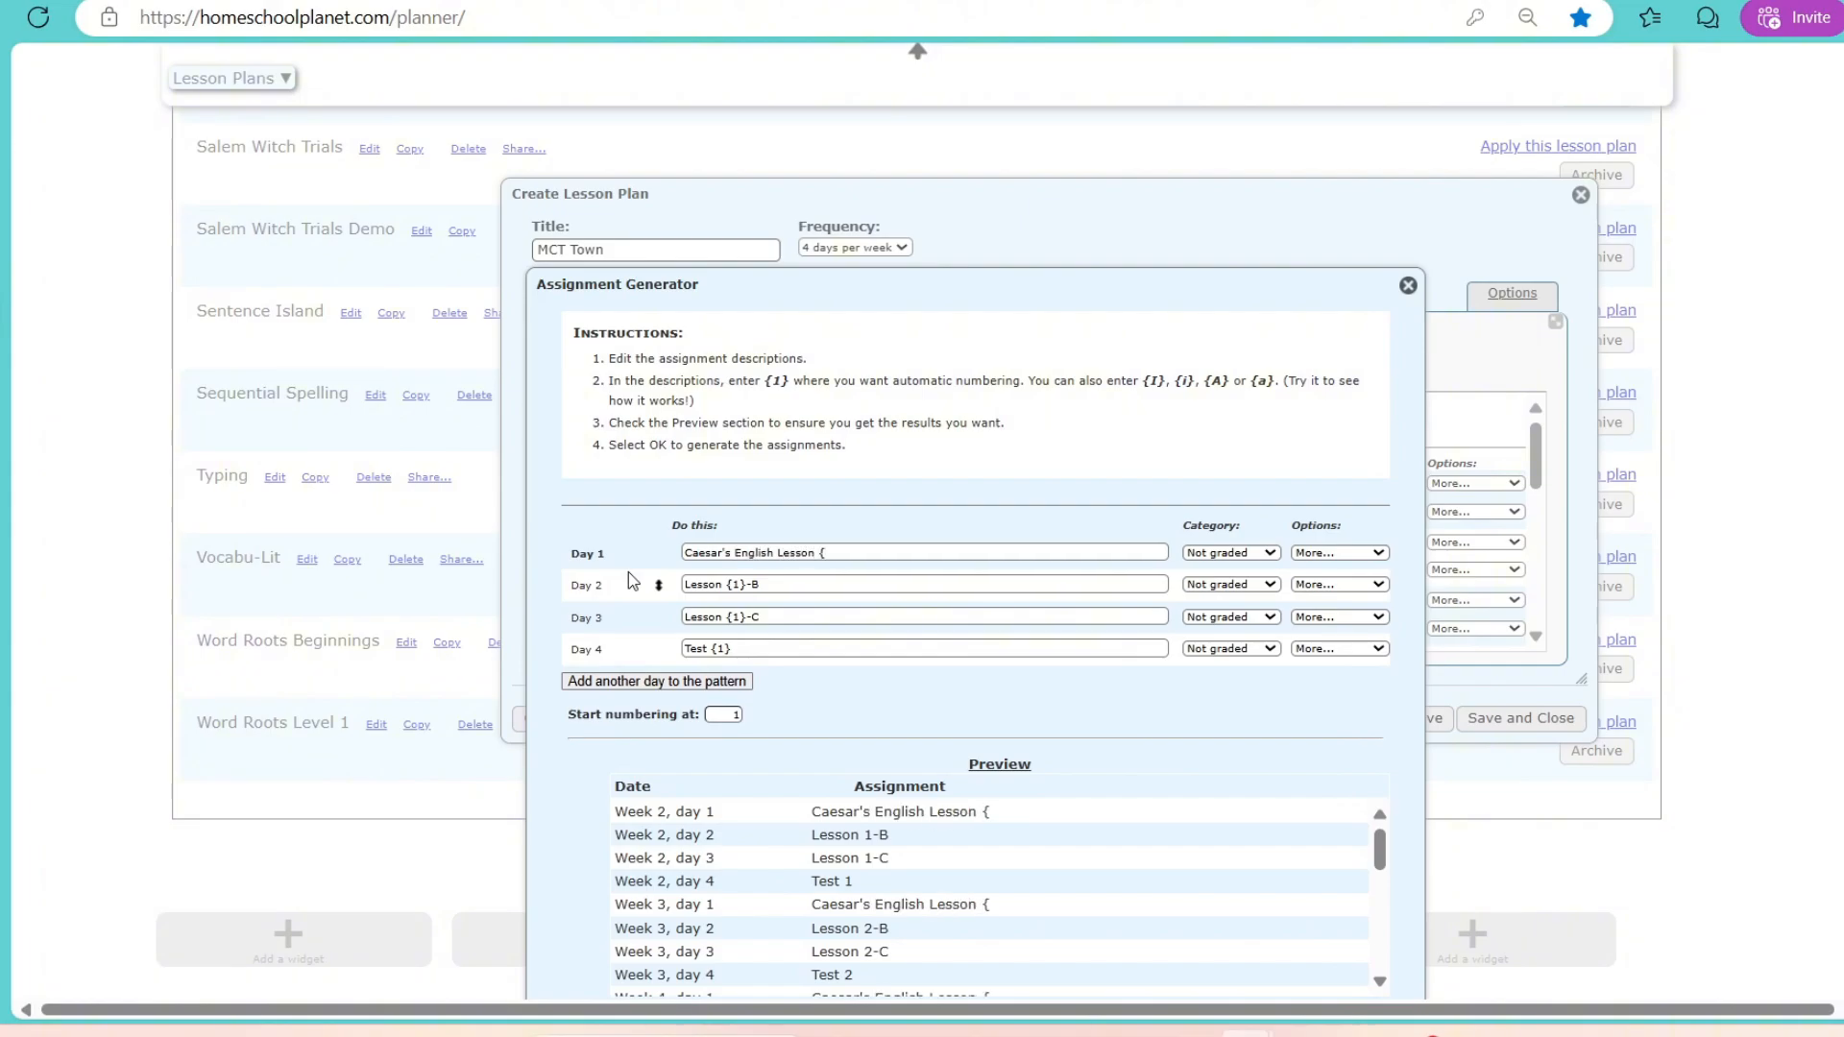
type("1")
type("}")
Step: Add another assignment to Day 1 of the pattern described as "Word Search"
left_click_drag(780, 584, 677, 600)
left_click(1299, 555)
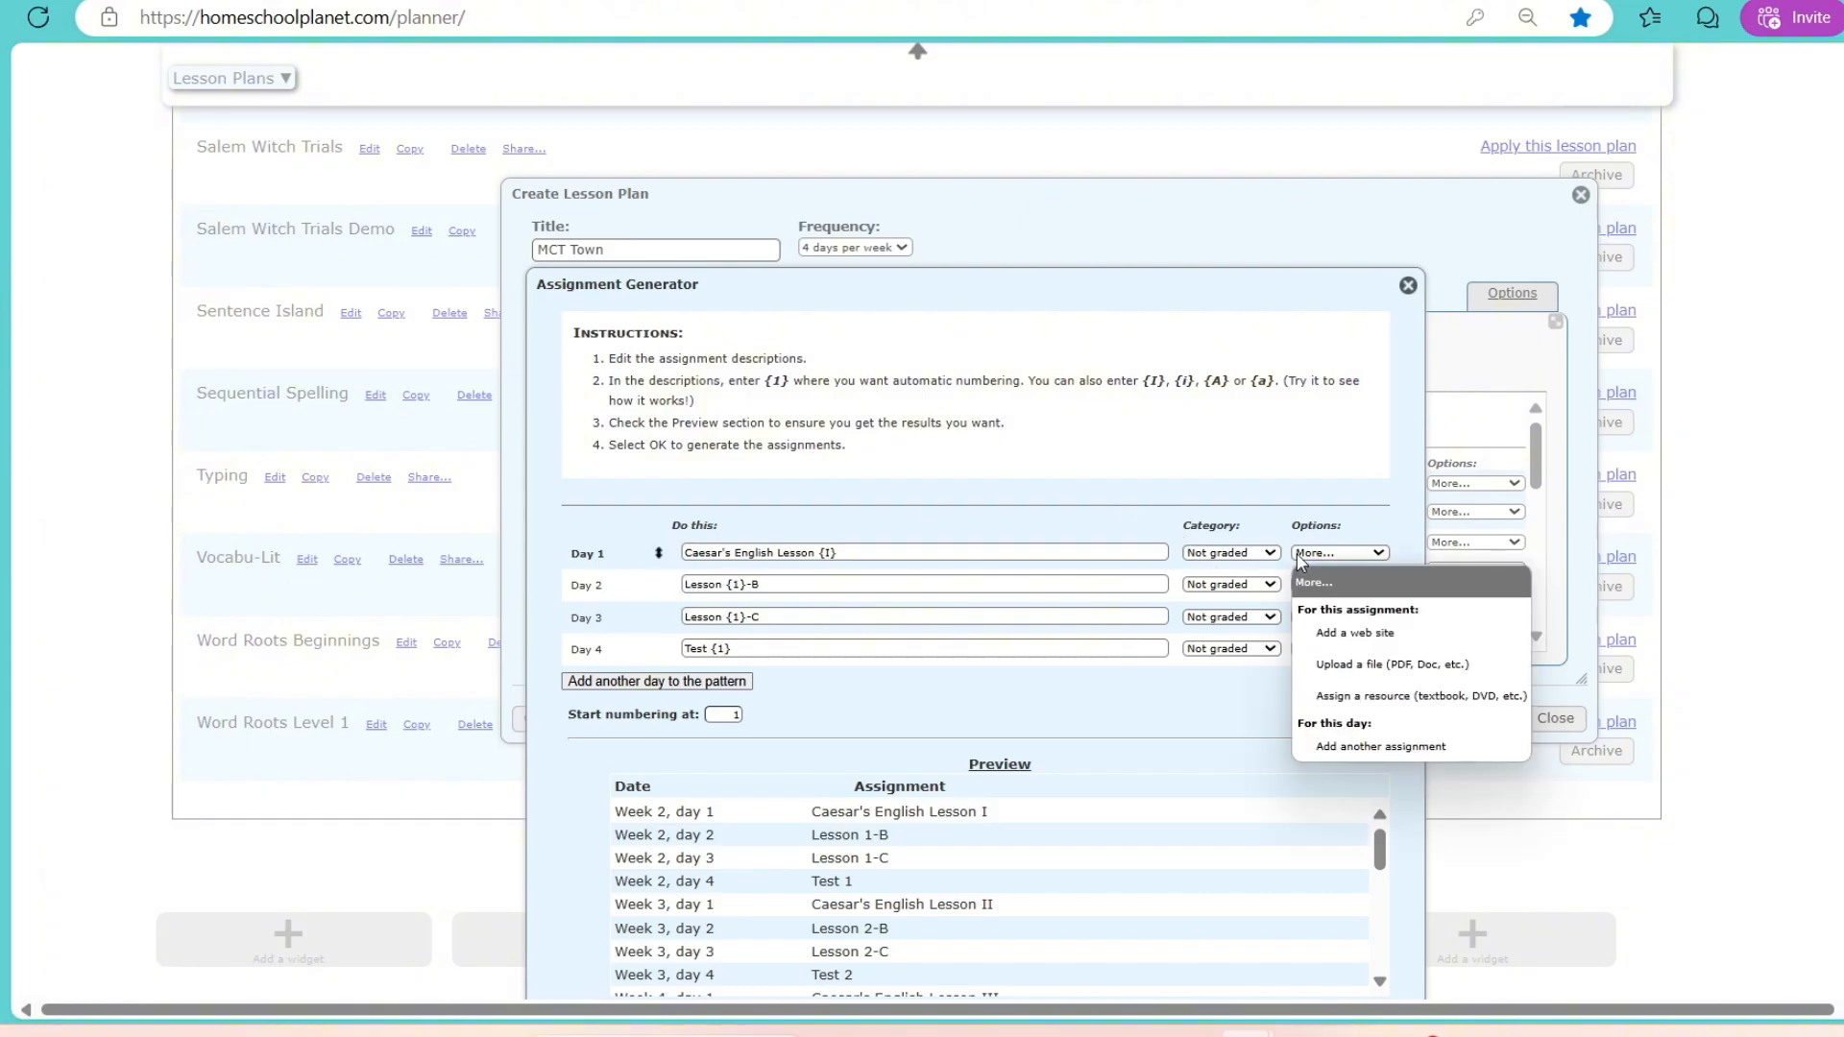
left_click(1352, 750)
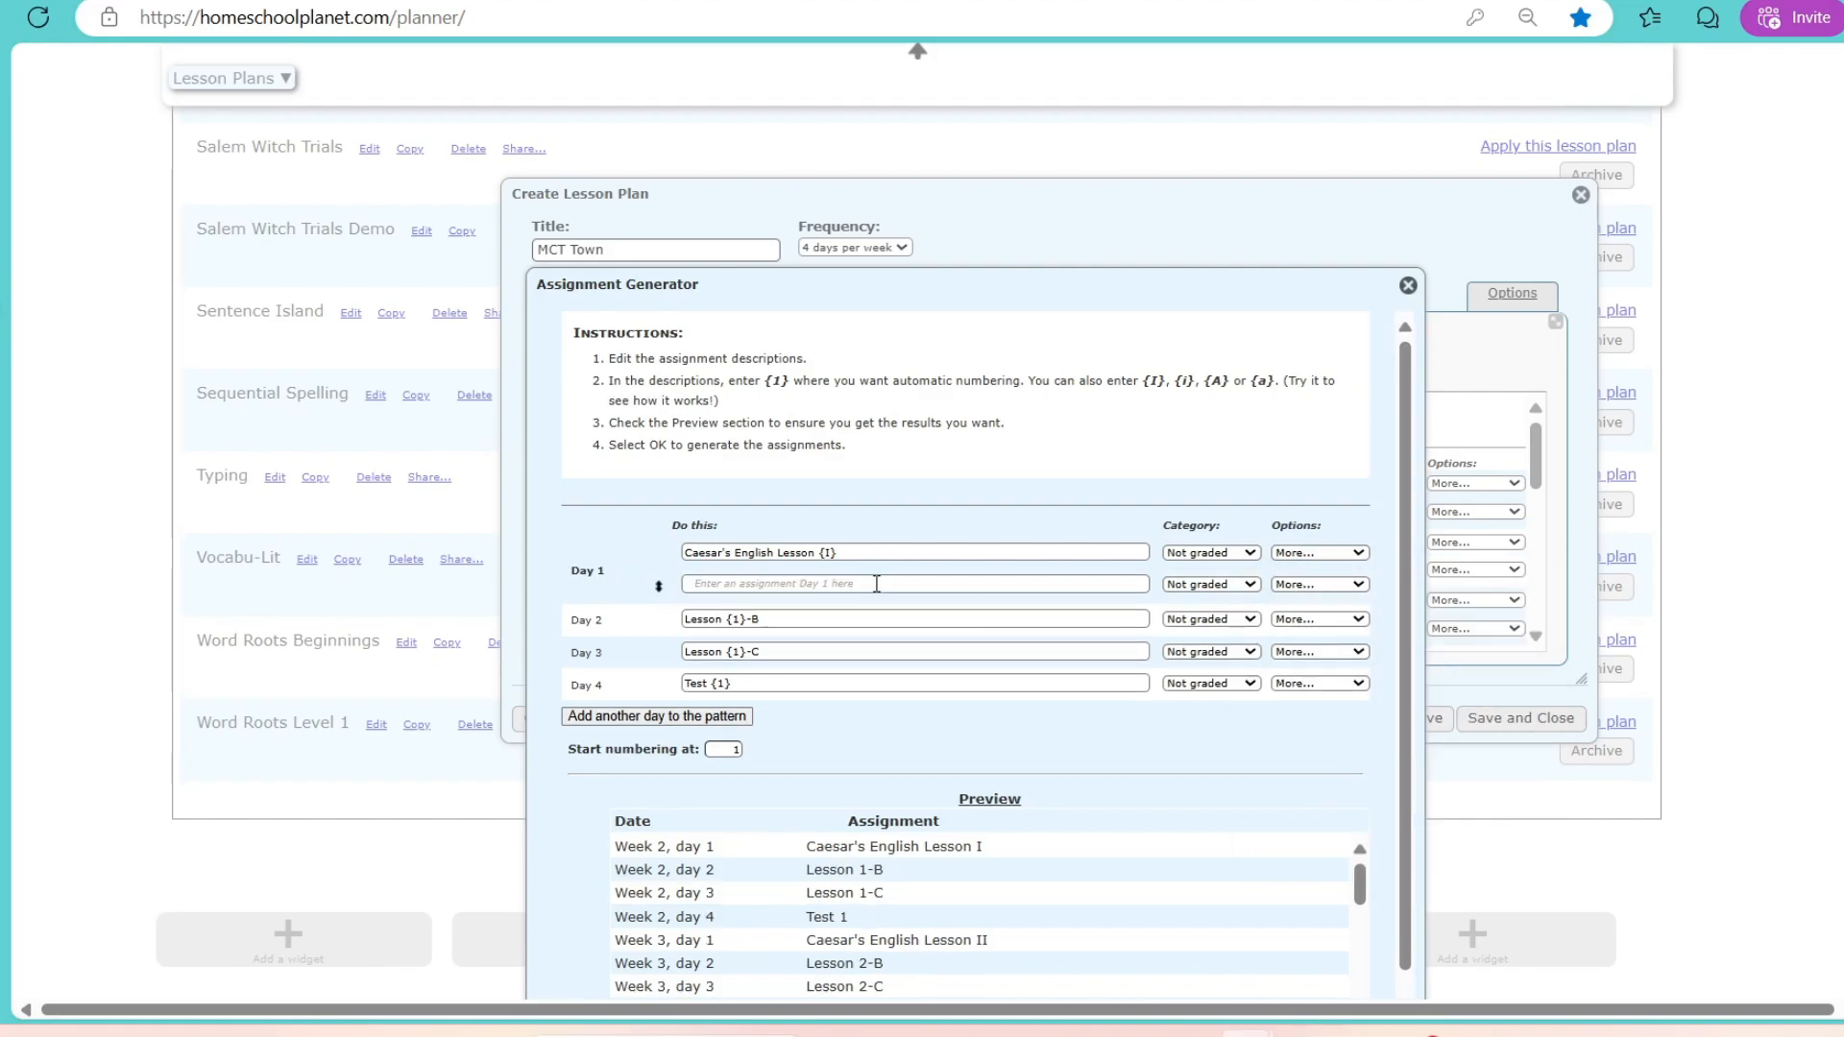
left_click(876, 584)
type("Word Search")
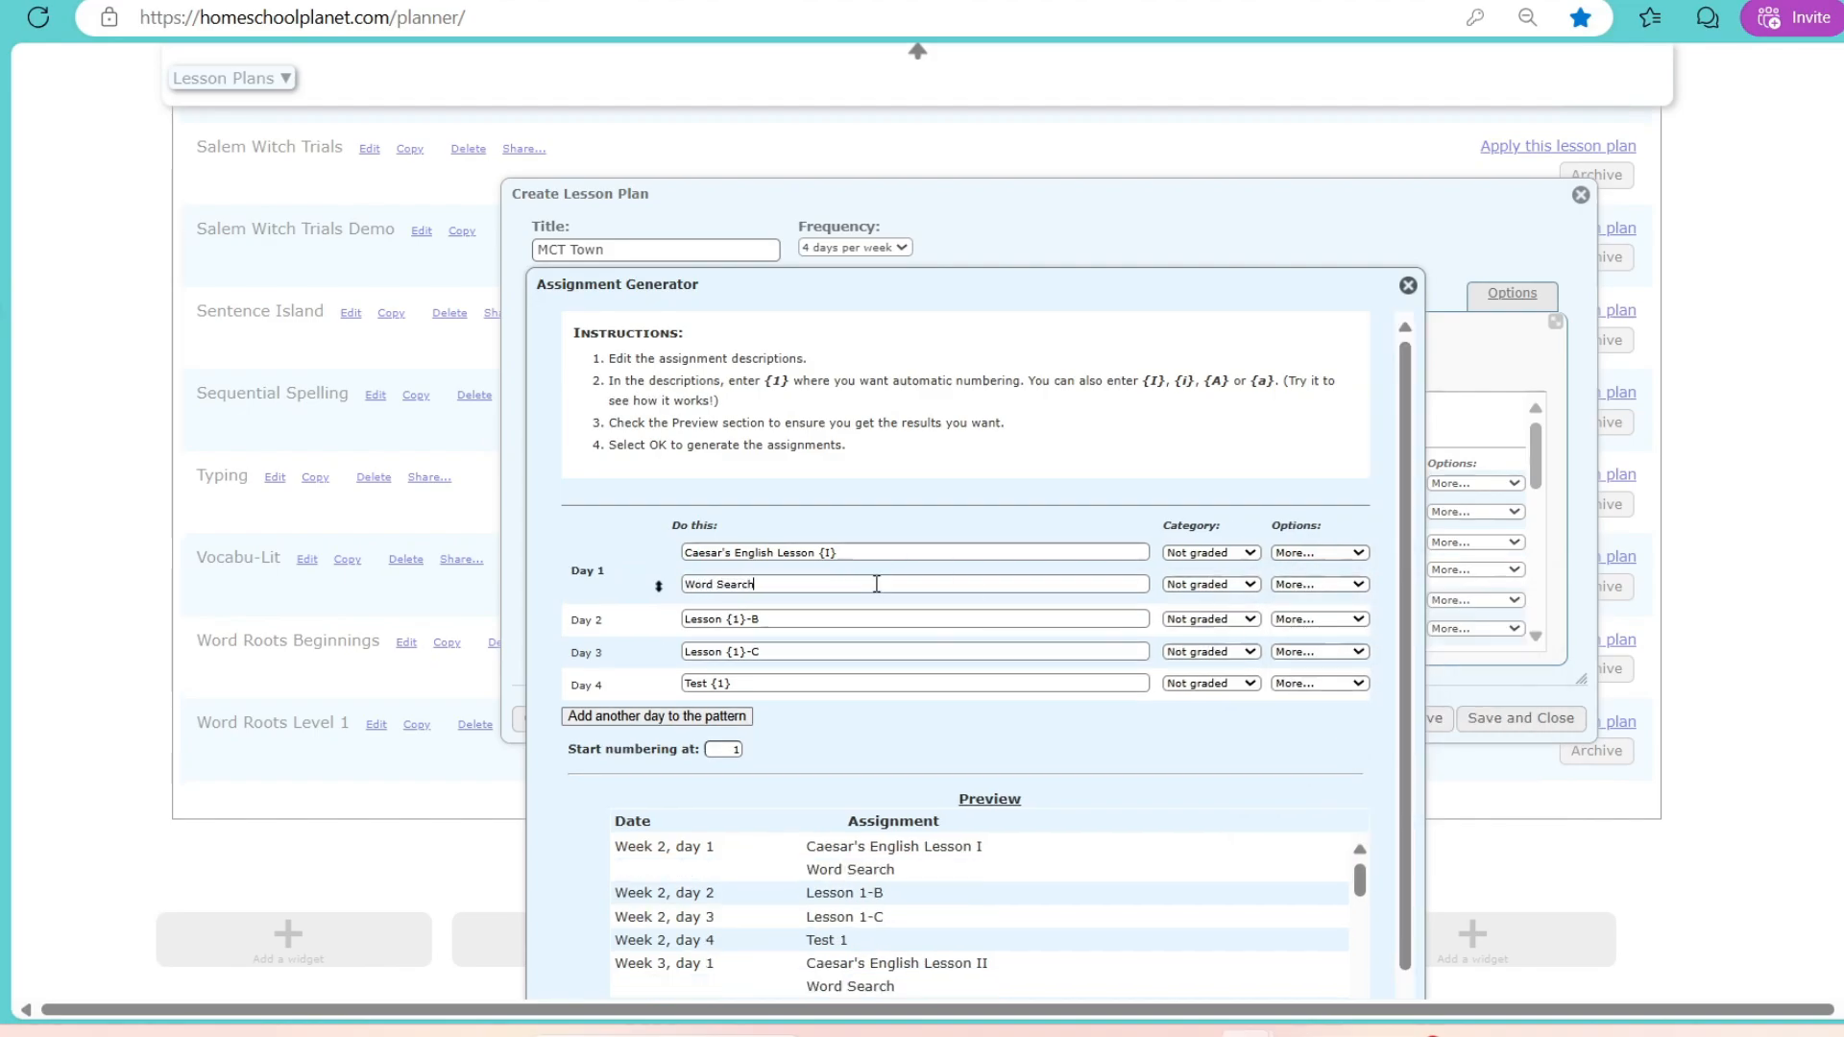
Step: Replace the Day 2 description with "Caesar's English Lesson {1} Cont."
left_click_drag(796, 618, 665, 622)
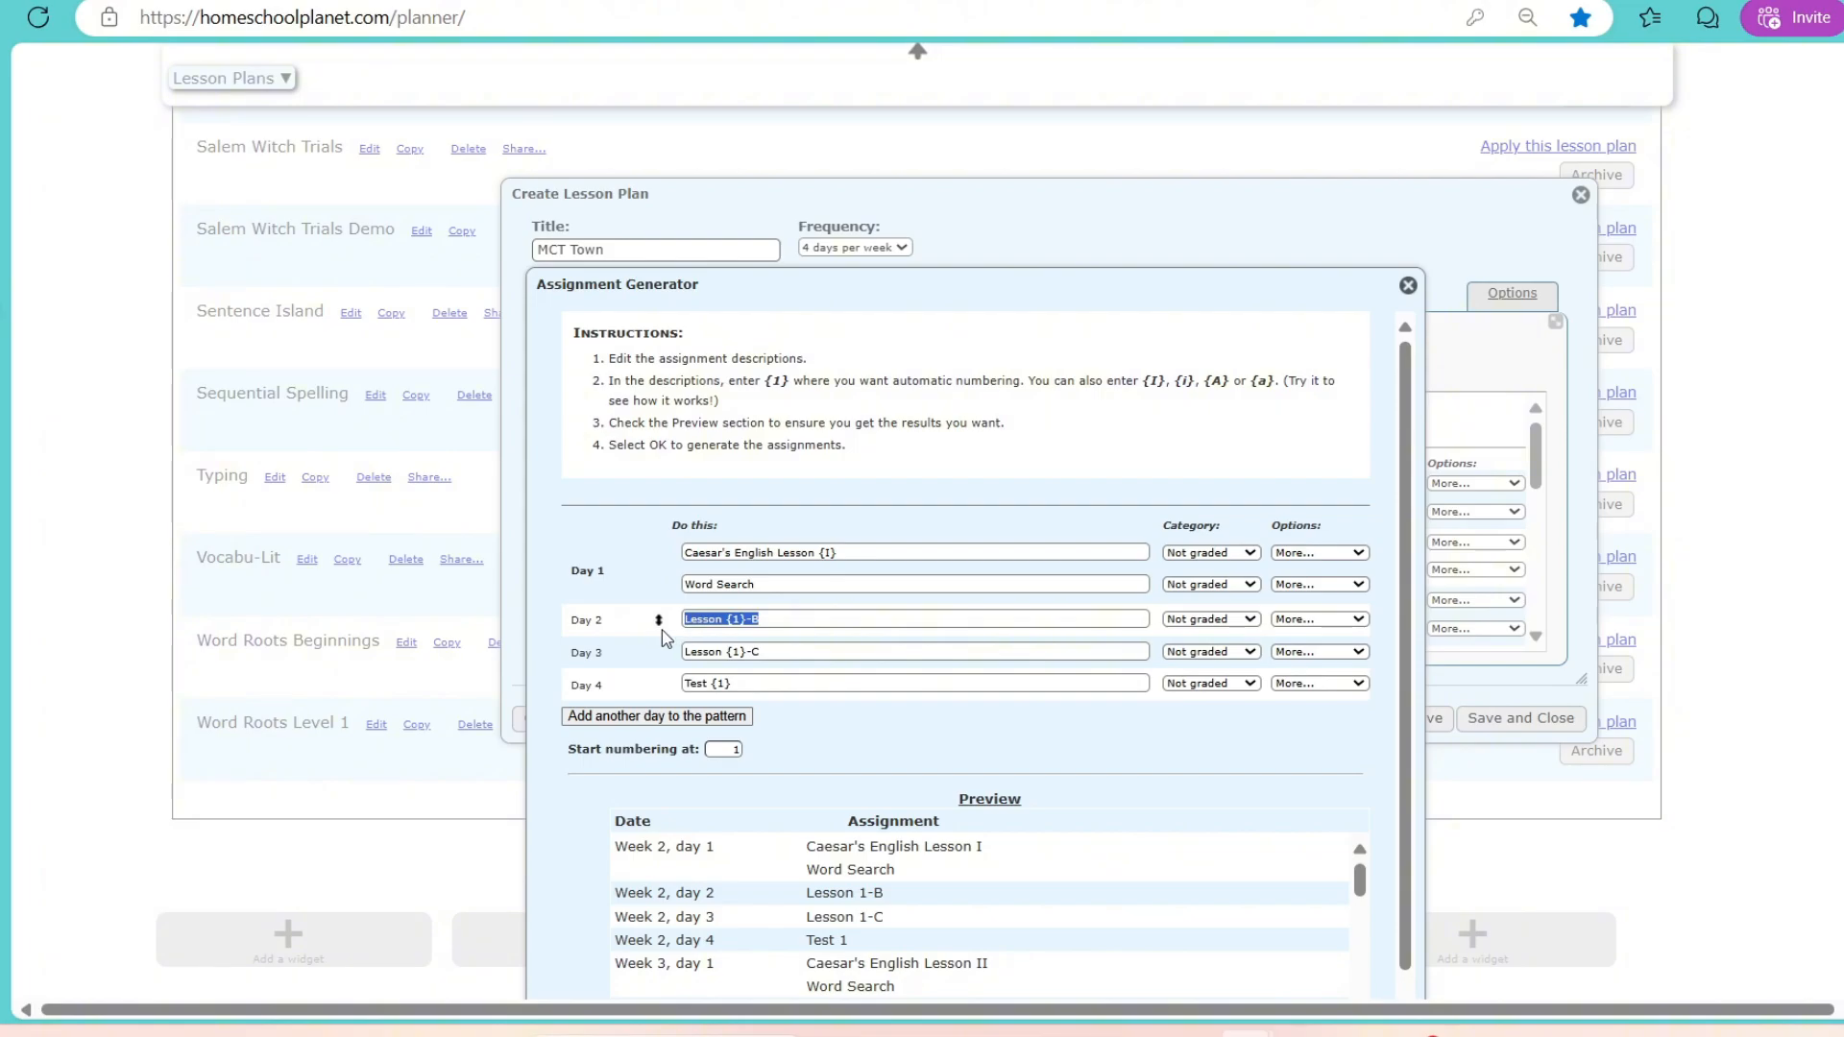
type("C")
type("aesar's ")
type("Englsih")
key("BackSpace")
key("BackSpace")
type("ish Lesson")
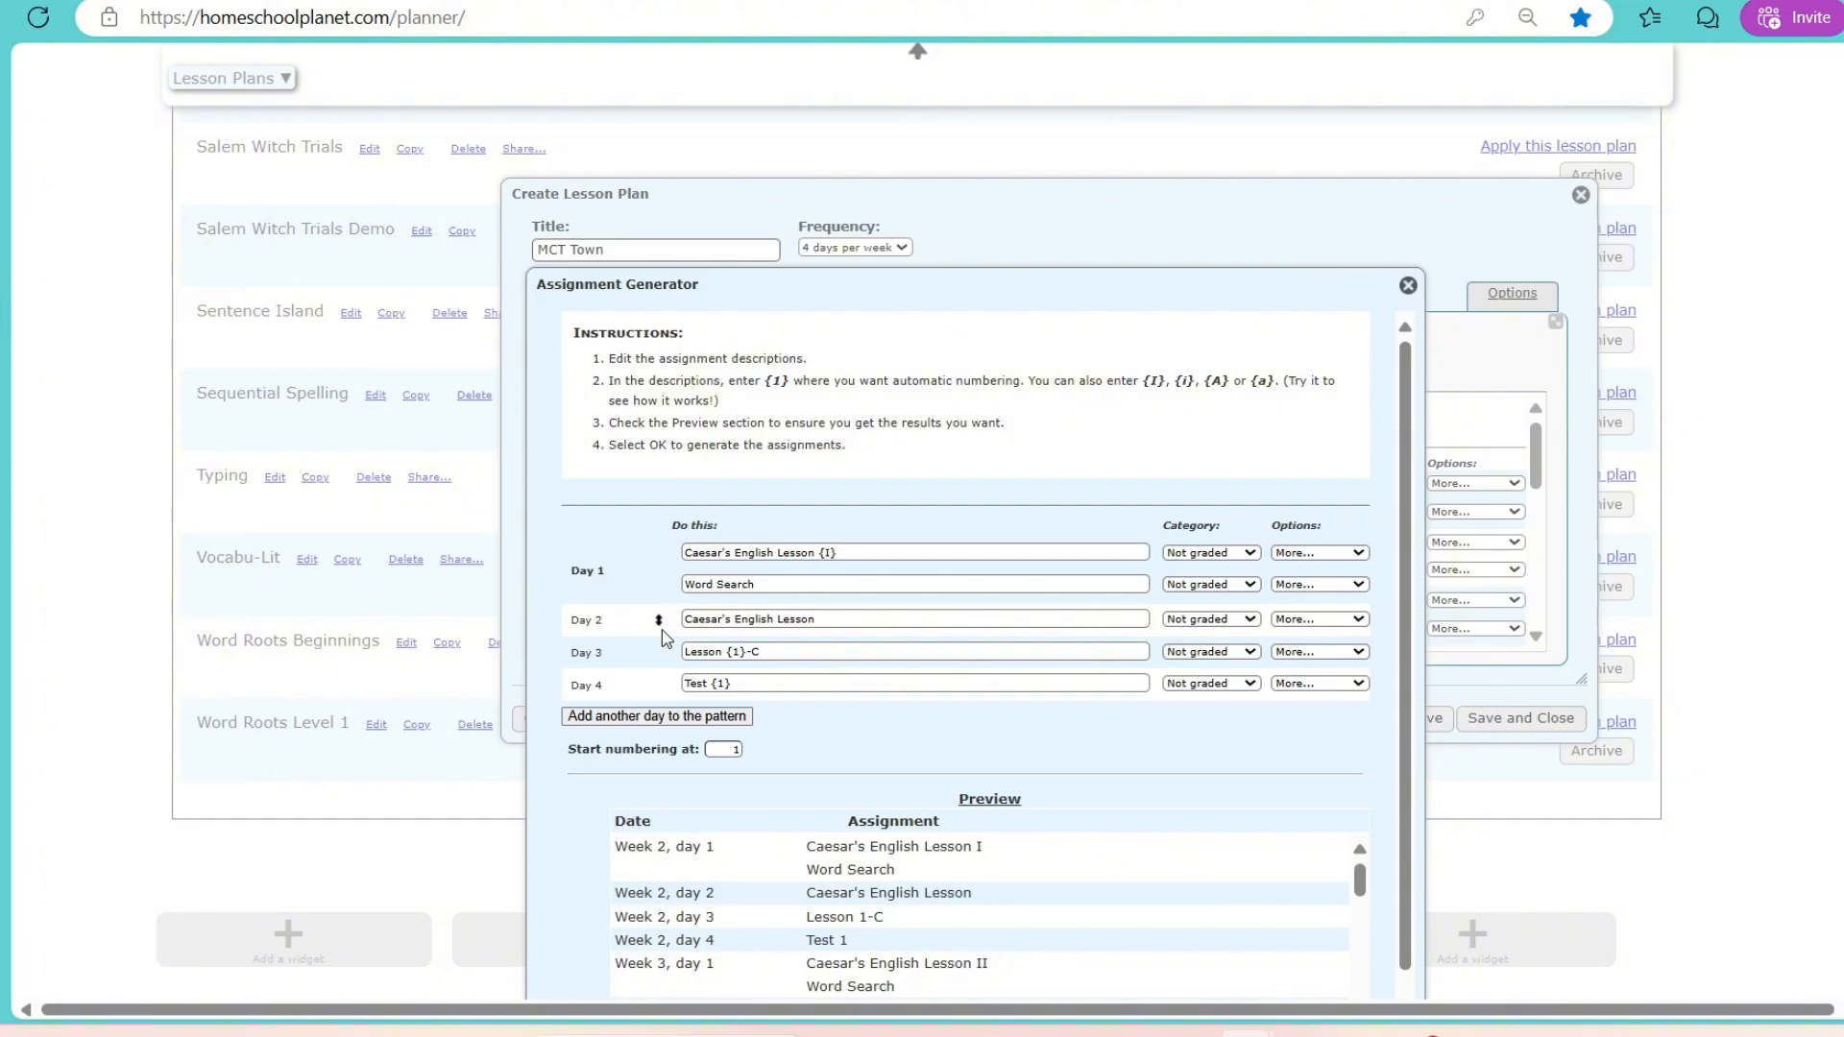
type(" {1} Cont.")
Step: Add another assignment to Day 2 of the pattern described as "Quiz"
left_click(1290, 622)
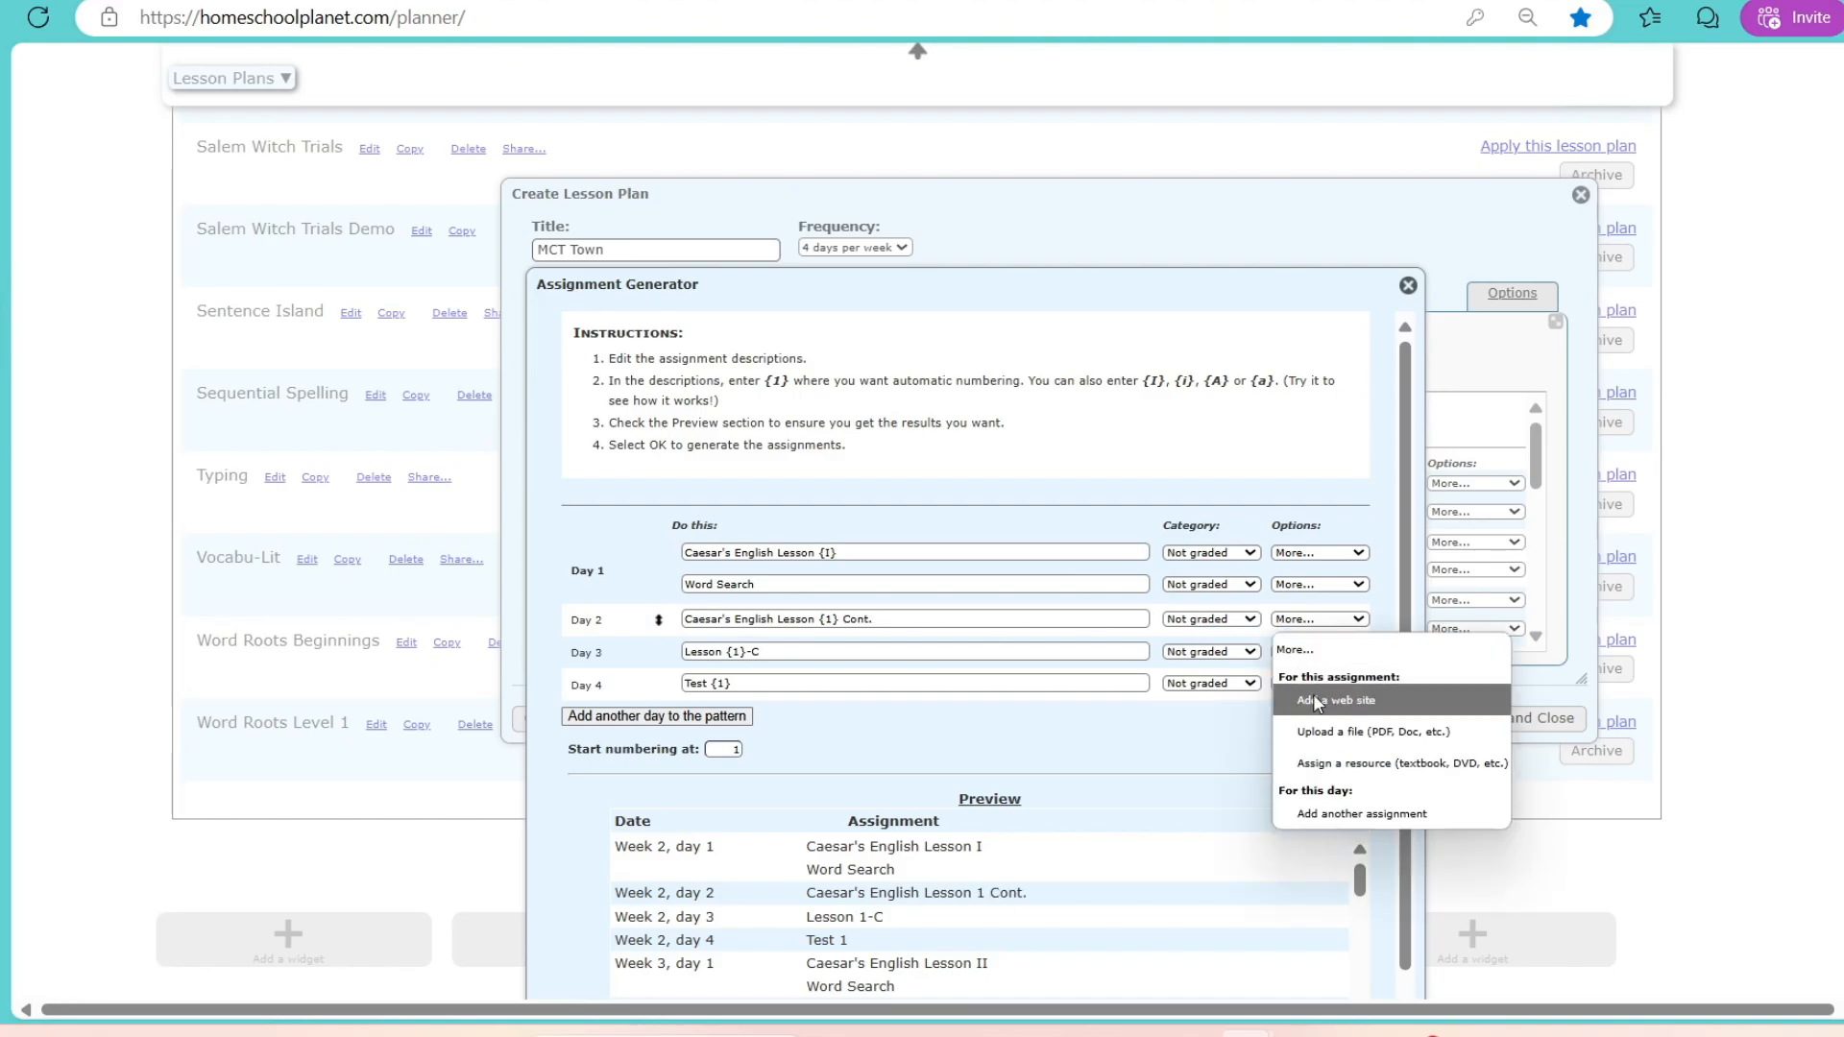
left_click(1329, 812)
left_click(785, 652)
type("C")
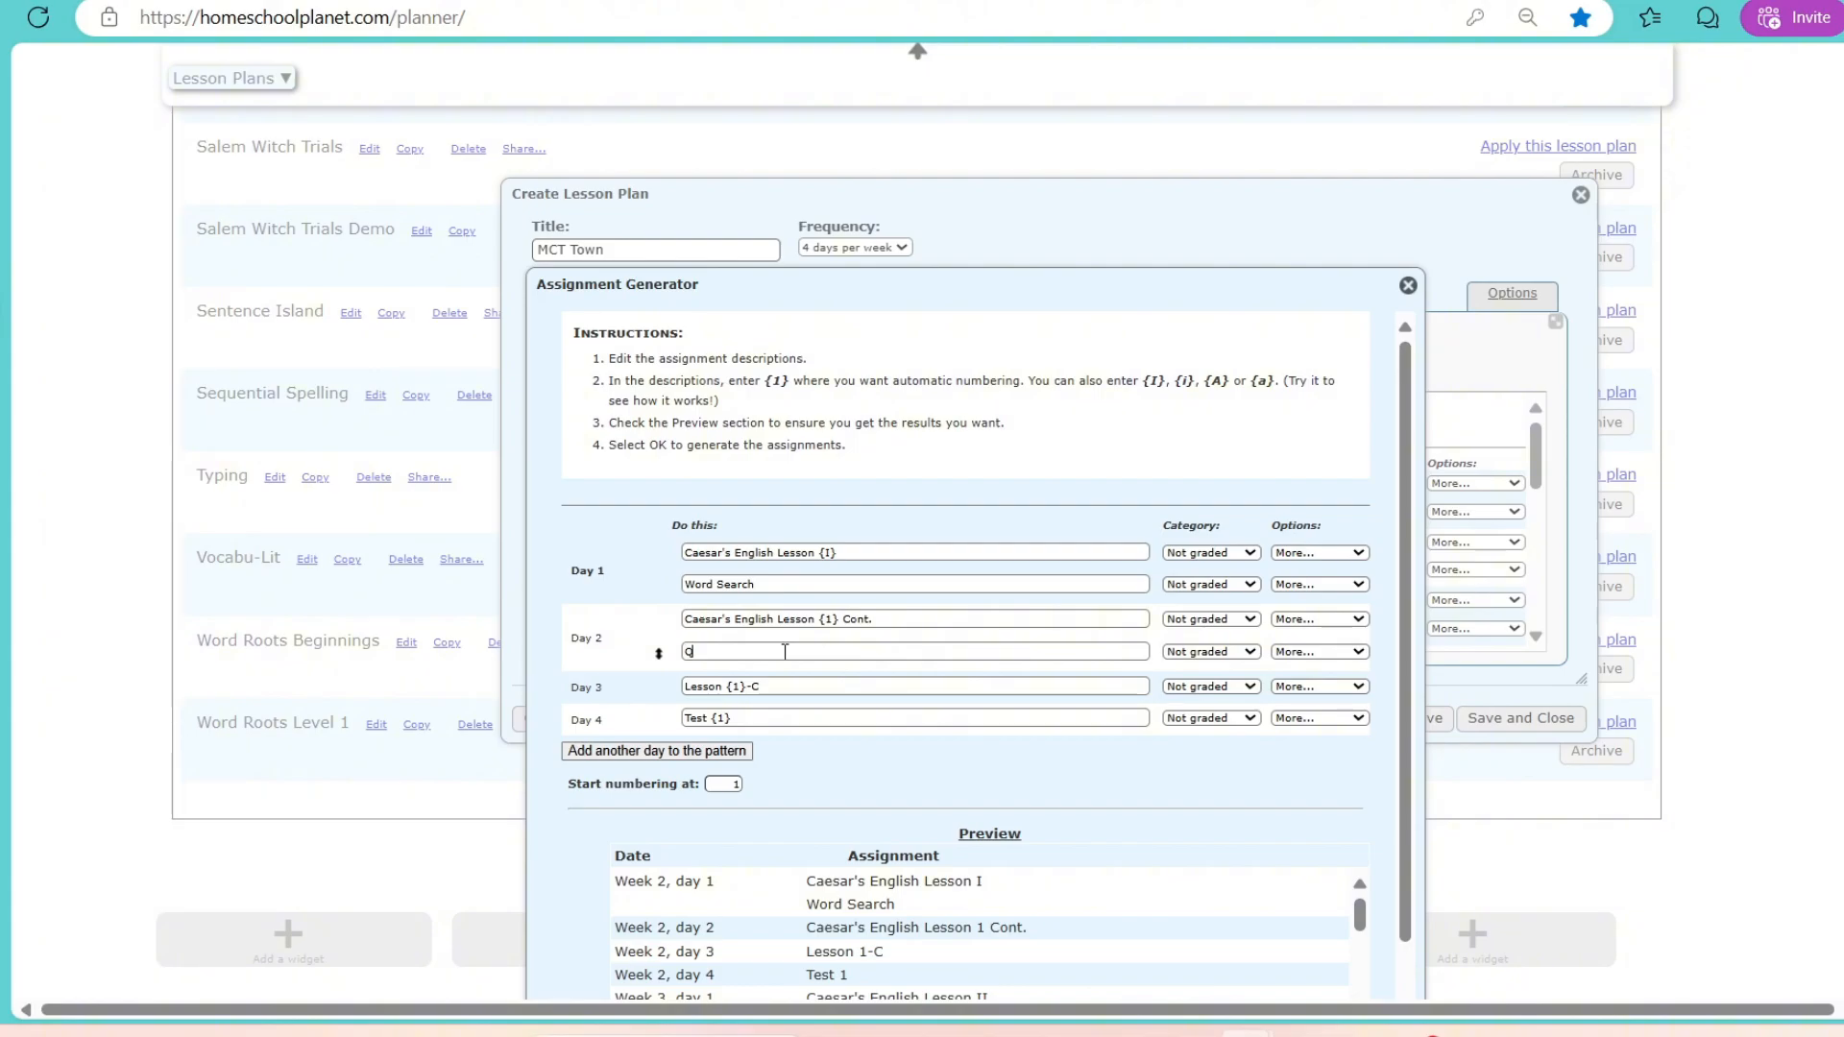
type("uiz")
Step: Replace the Day 3 description with "Read Paragraph Town - Ch 1"
left_click(812, 689)
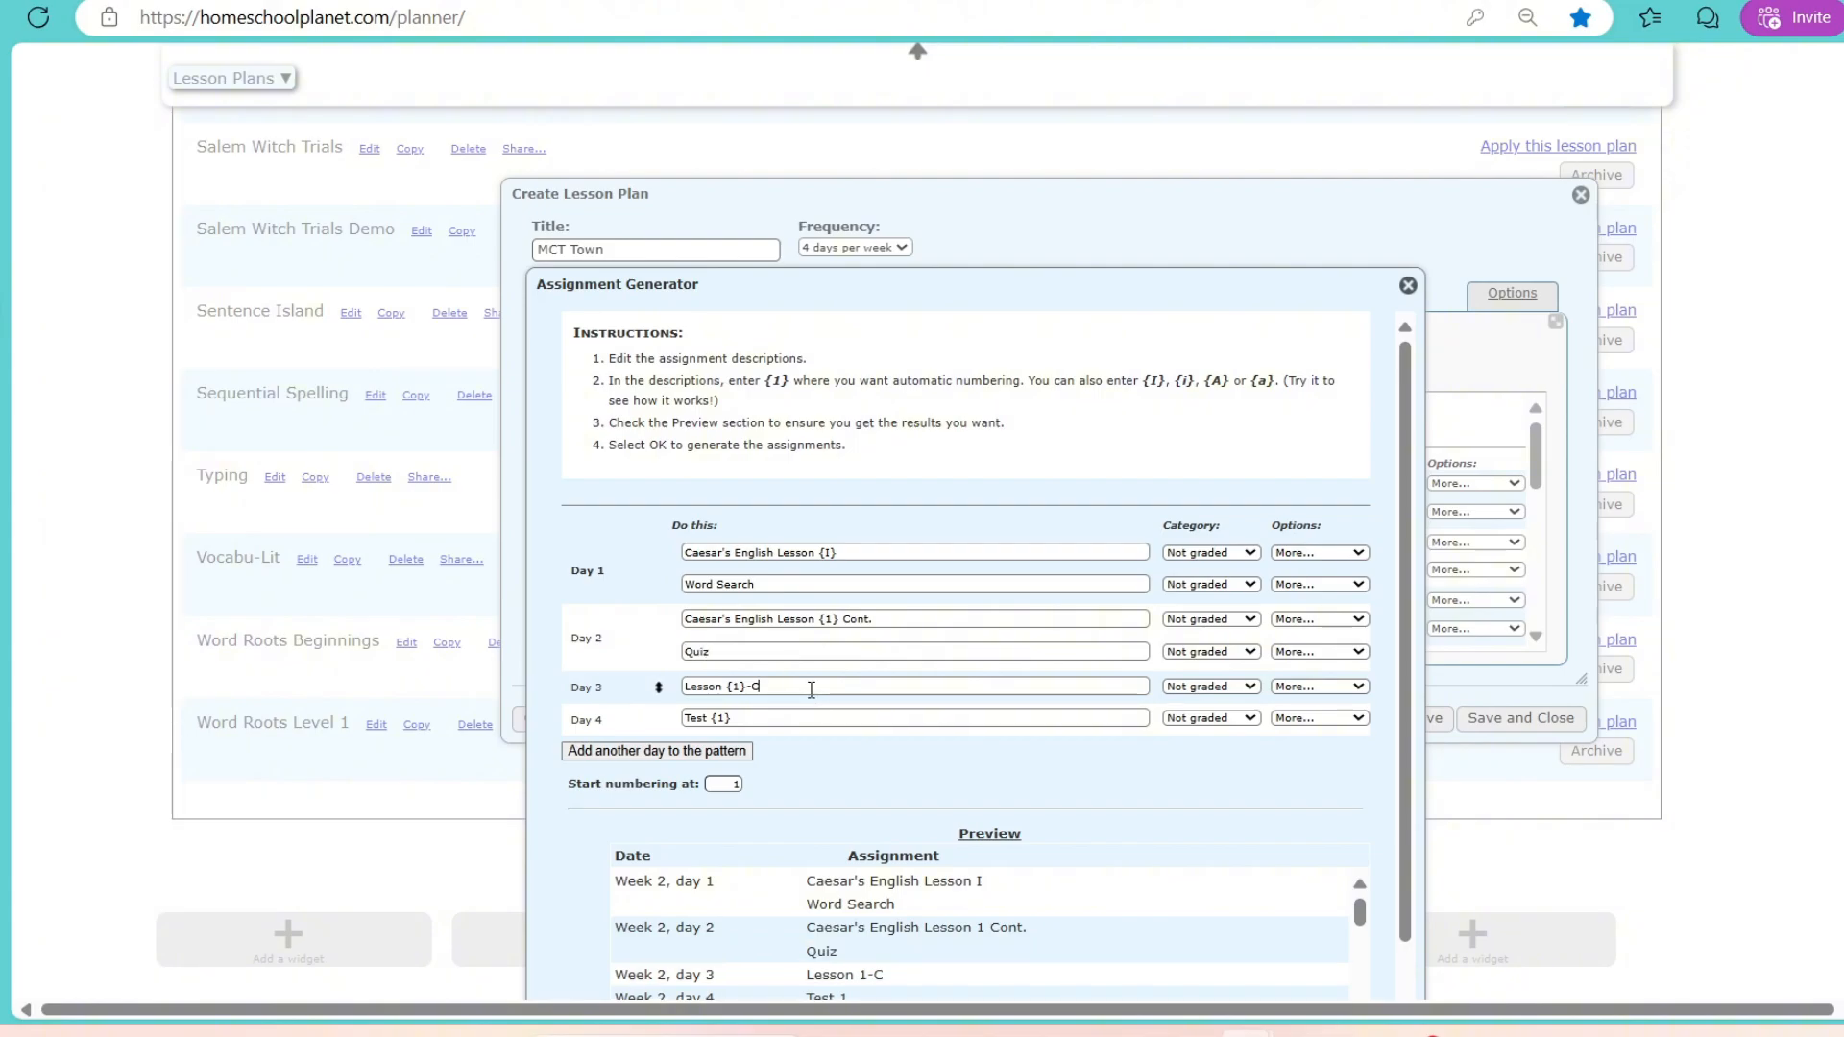
left_click_drag(812, 688, 647, 688)
type("Read Para")
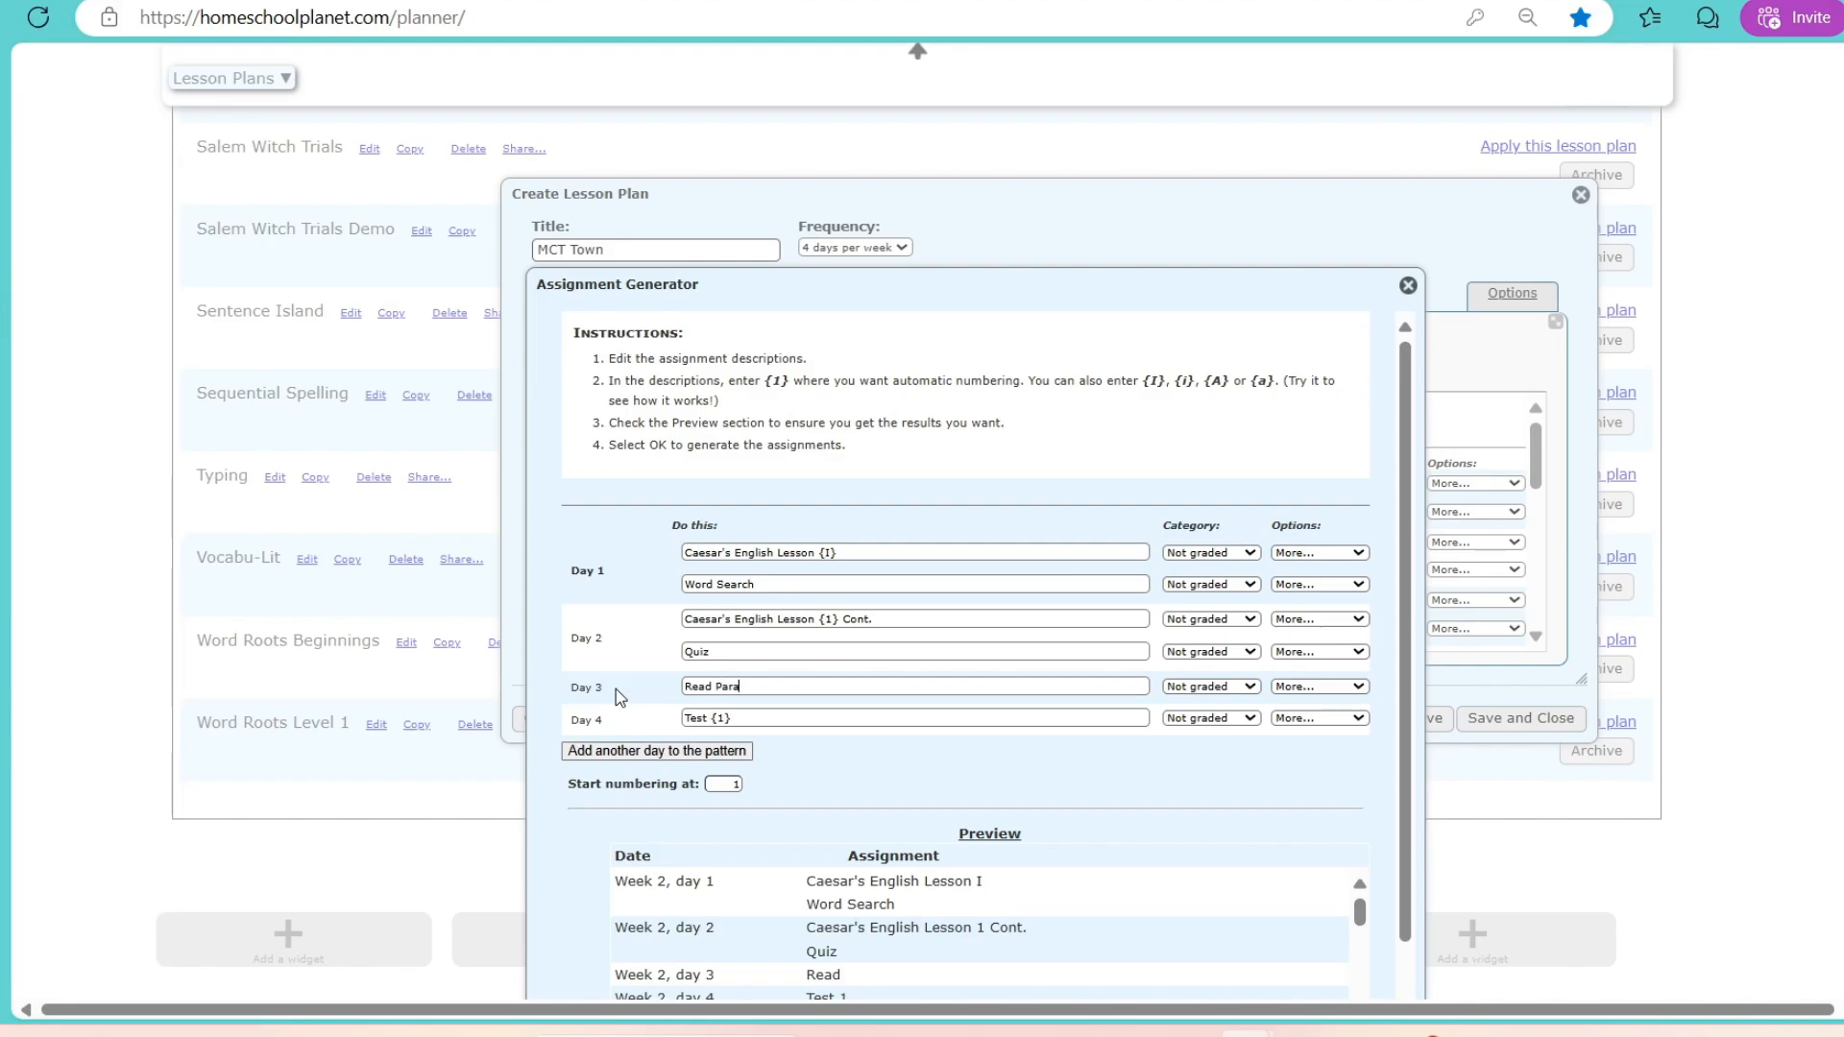
type("graph Town - Ch")
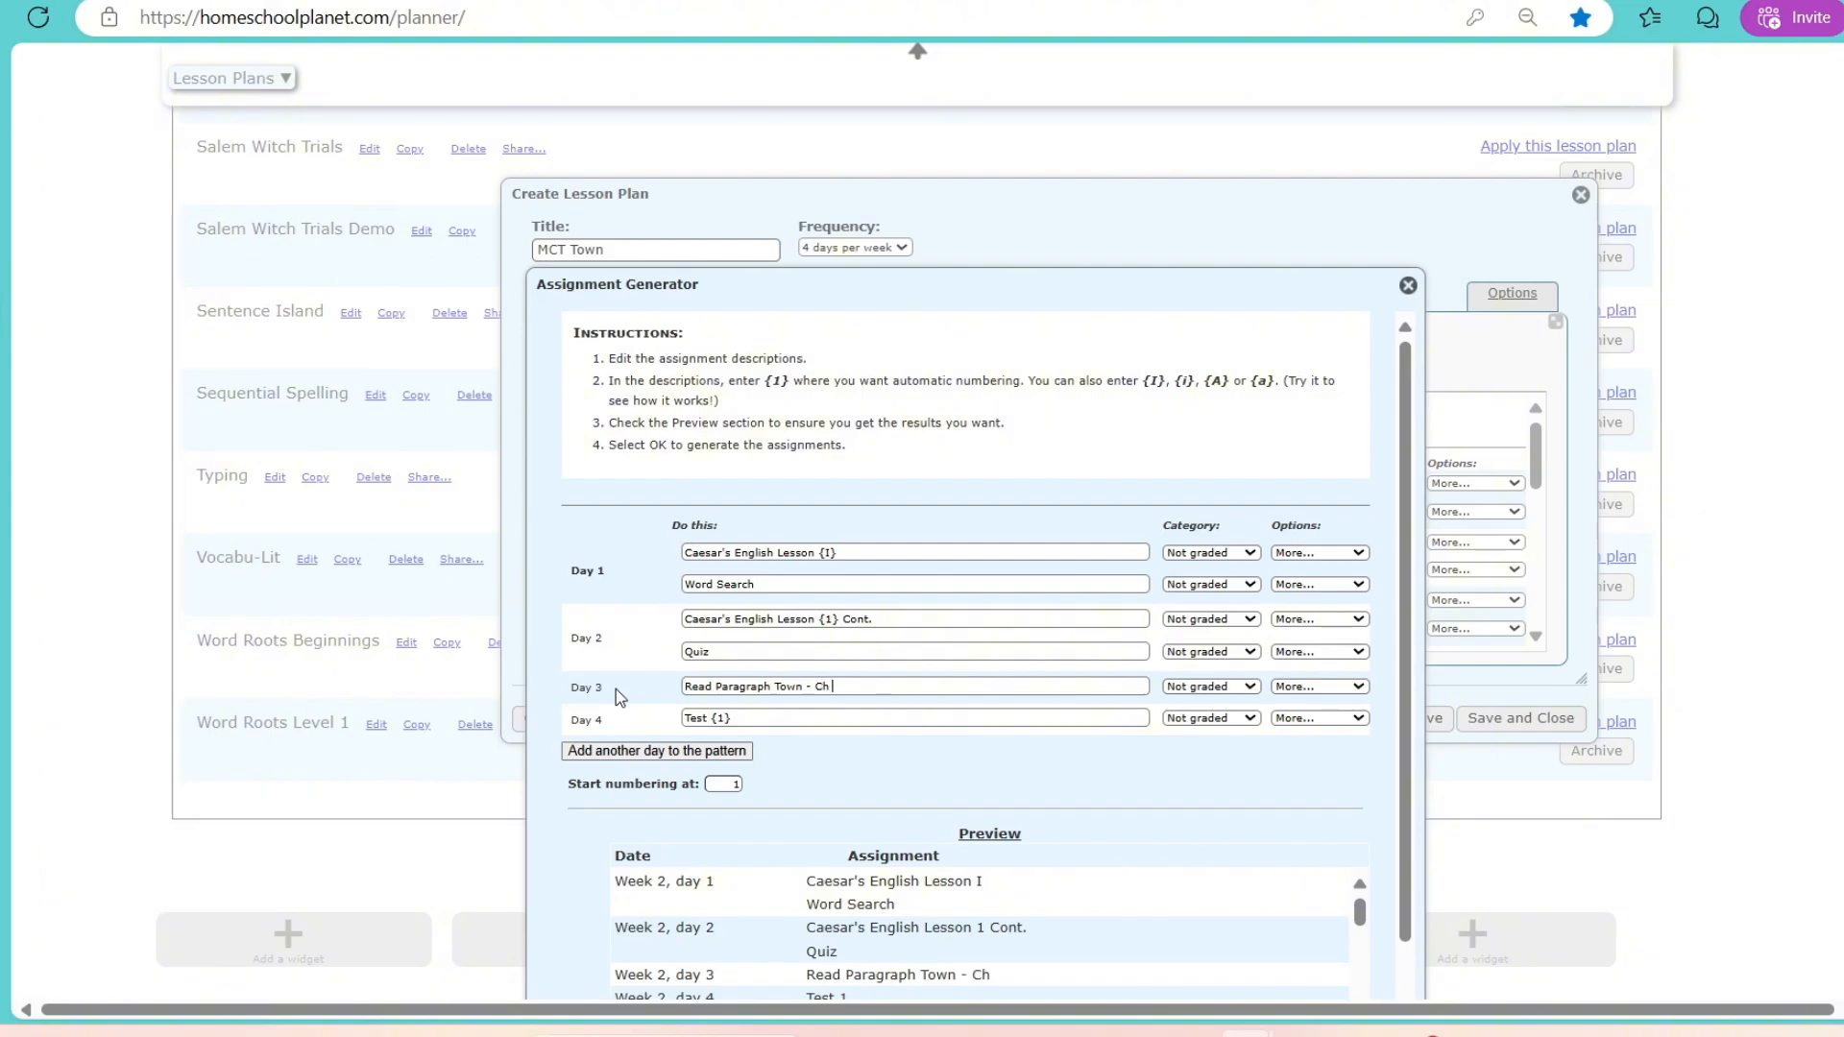
type(" 1")
Step: Add another assignment to Day 3 of the pattern described as "Do 2 Sentences"
left_click(1331, 688)
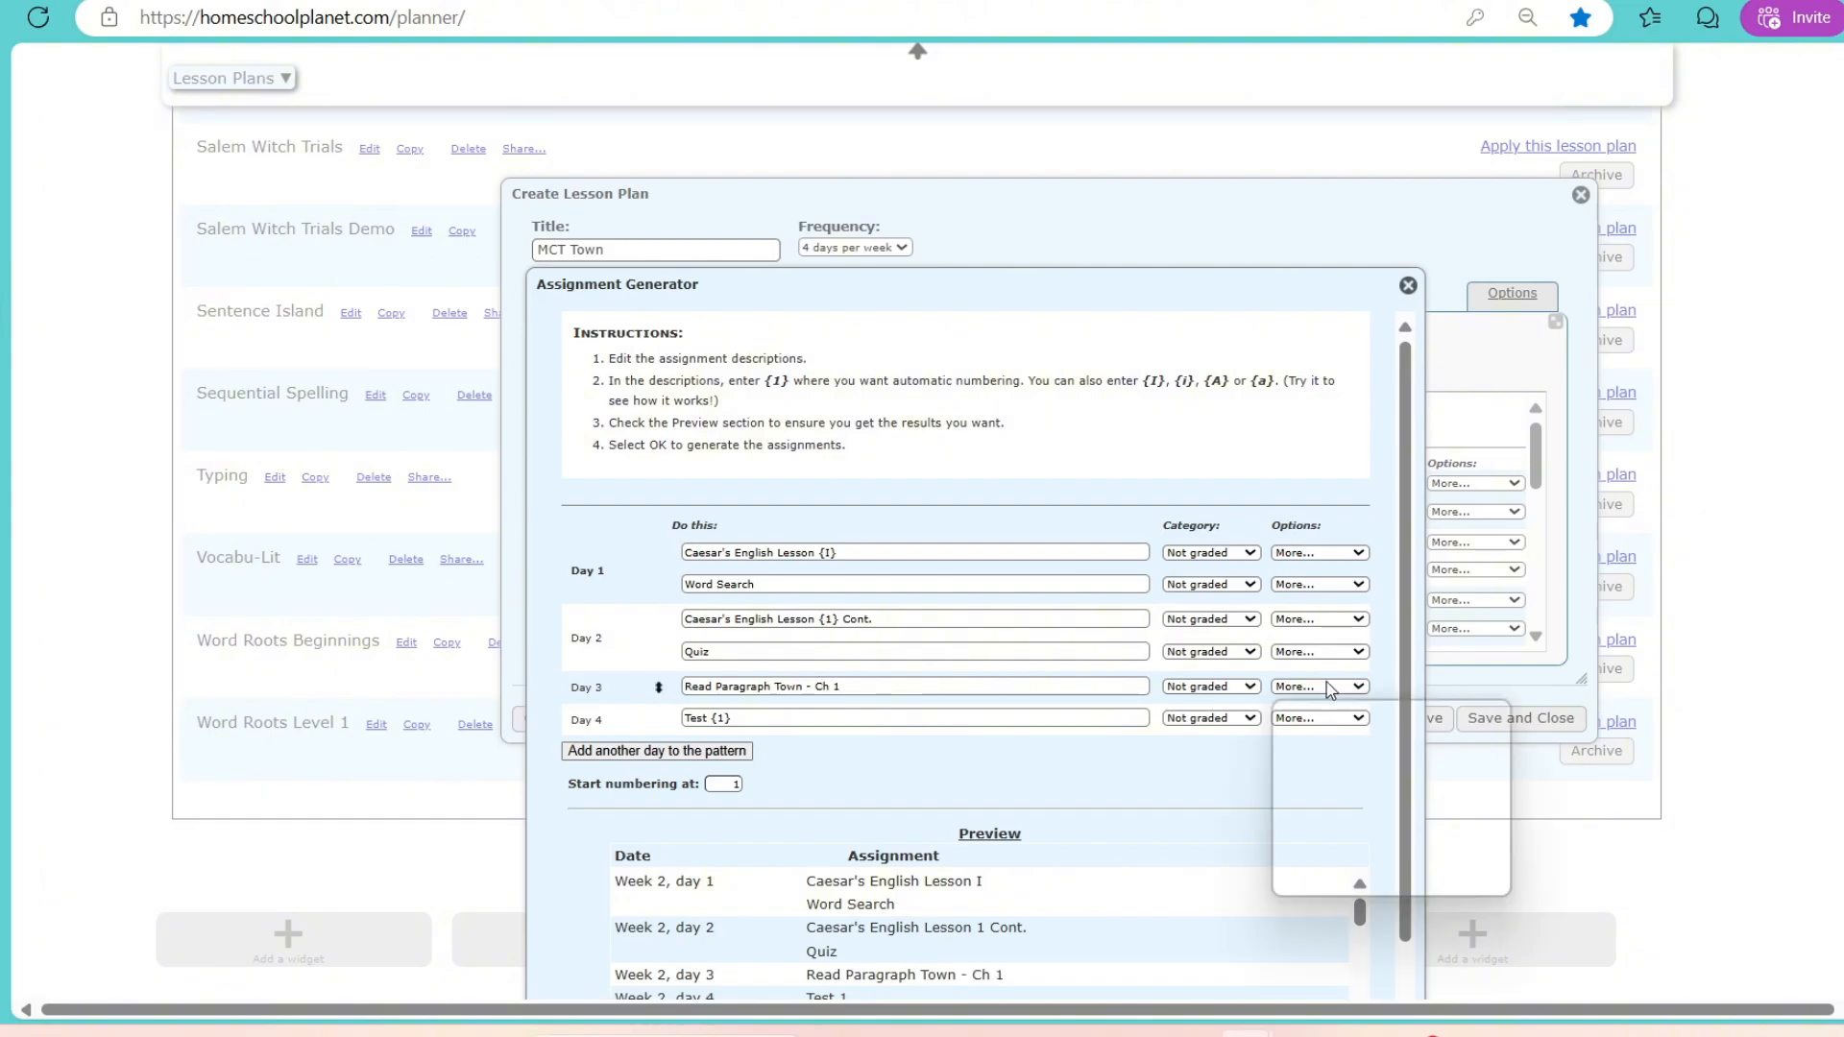
left_click(1345, 877)
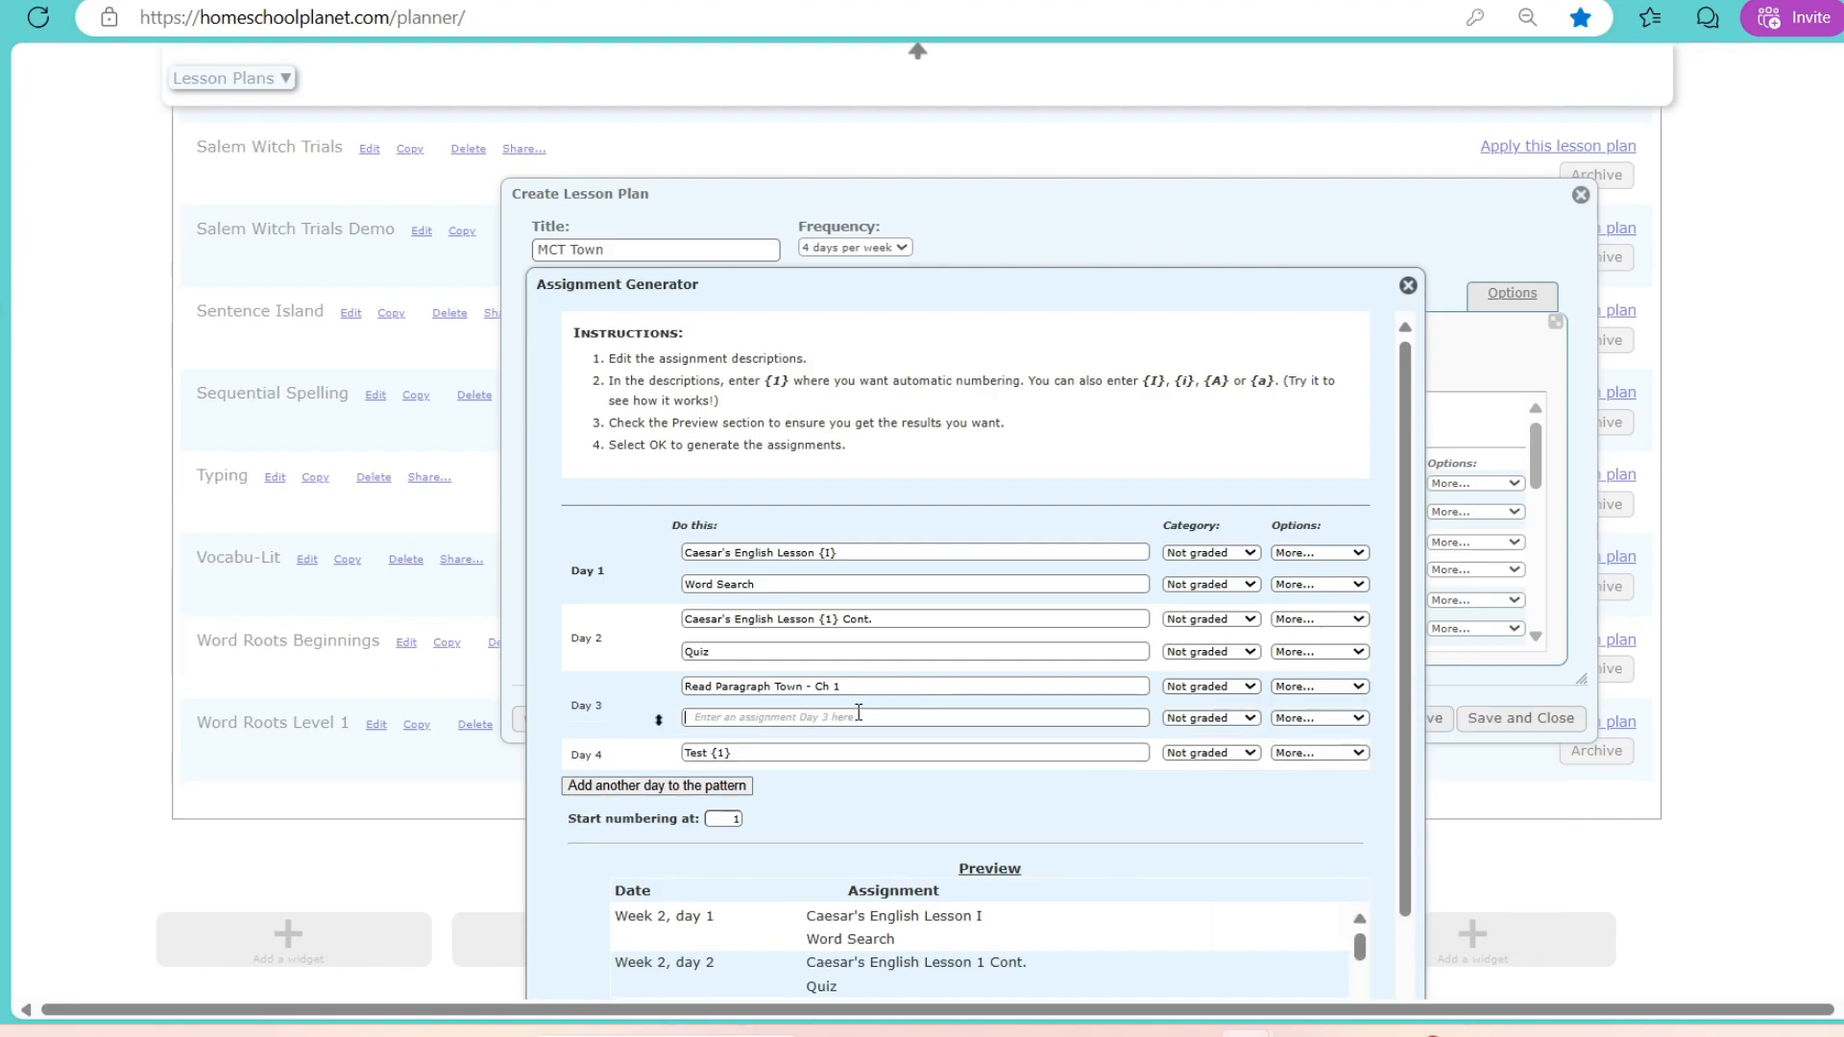
type("Do 2 Sent")
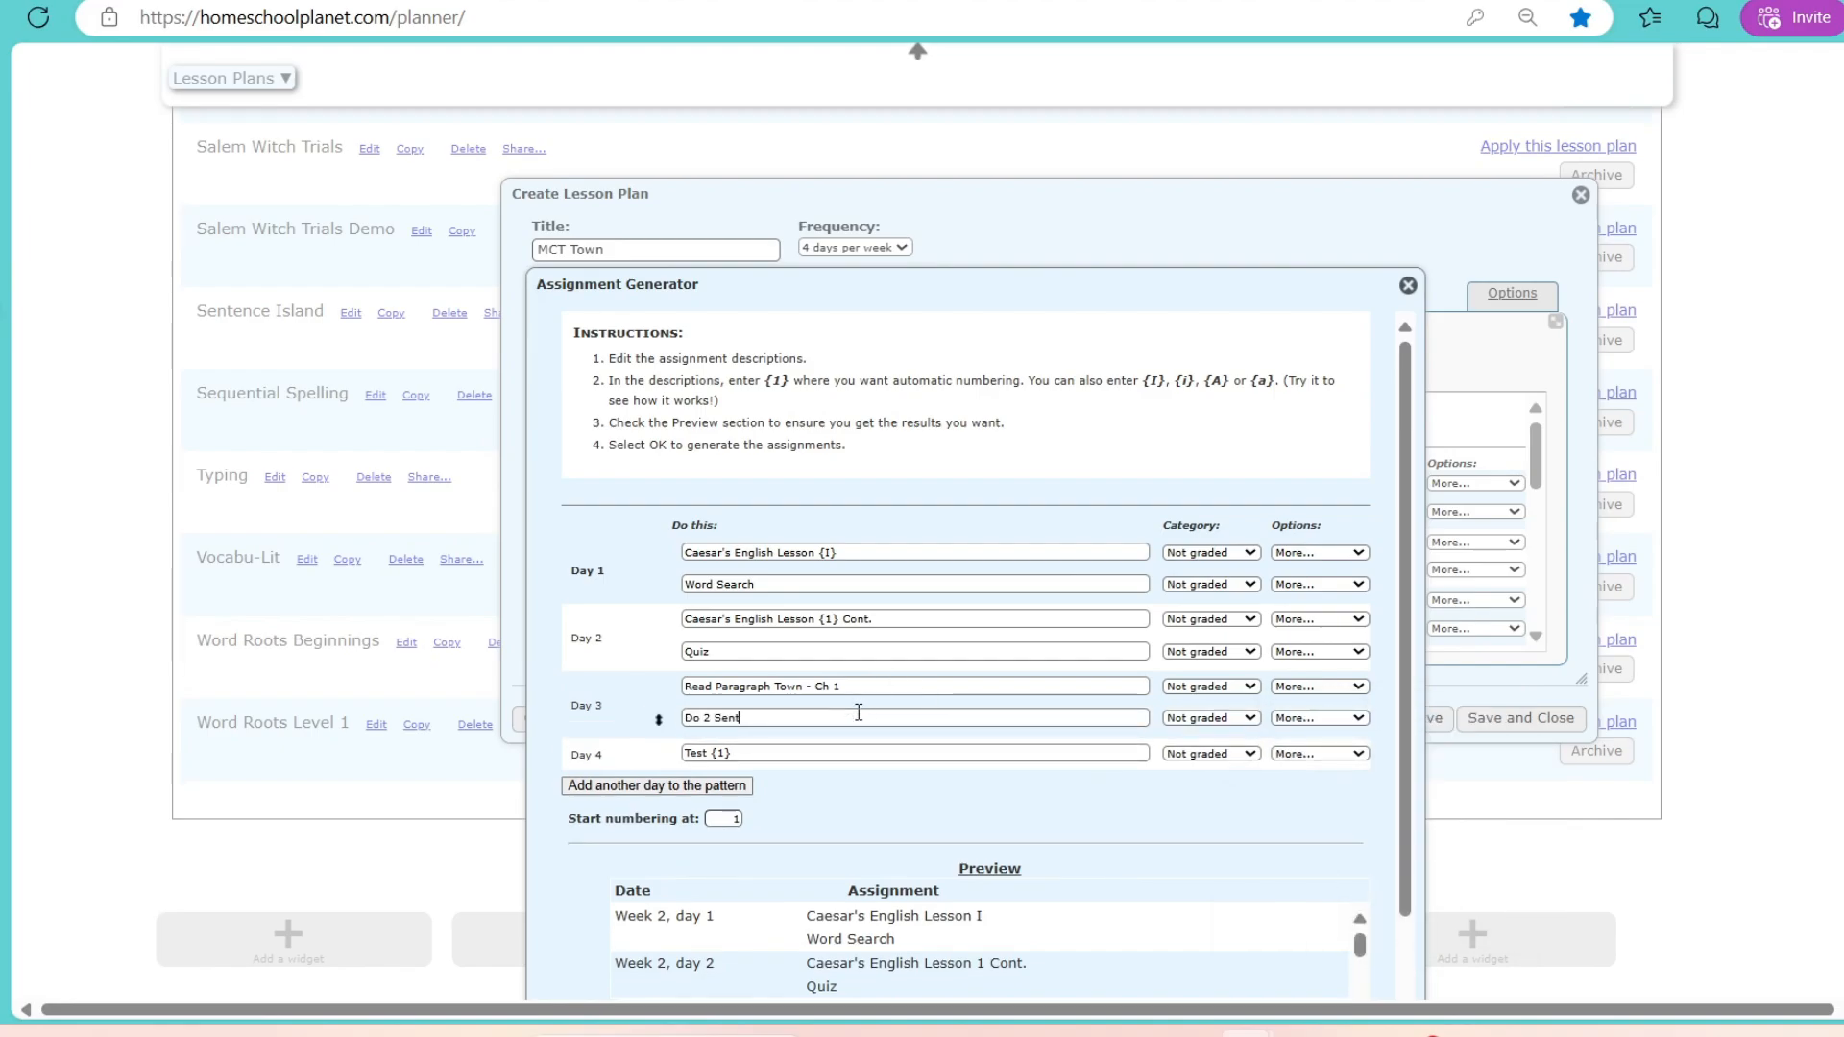
type("ences")
Step: Replace the Day 4 description with "Do 1 Paragraph Lab Activity"
left_click(1035, 756)
key("BackSpace")
key("BackSpace")
key("BackSpace")
key("BackSpace")
key("BackSpace")
key("BackSpace")
key("BackSpace")
key("BackSpace")
type("Do 1 Paragraph Lab Activity")
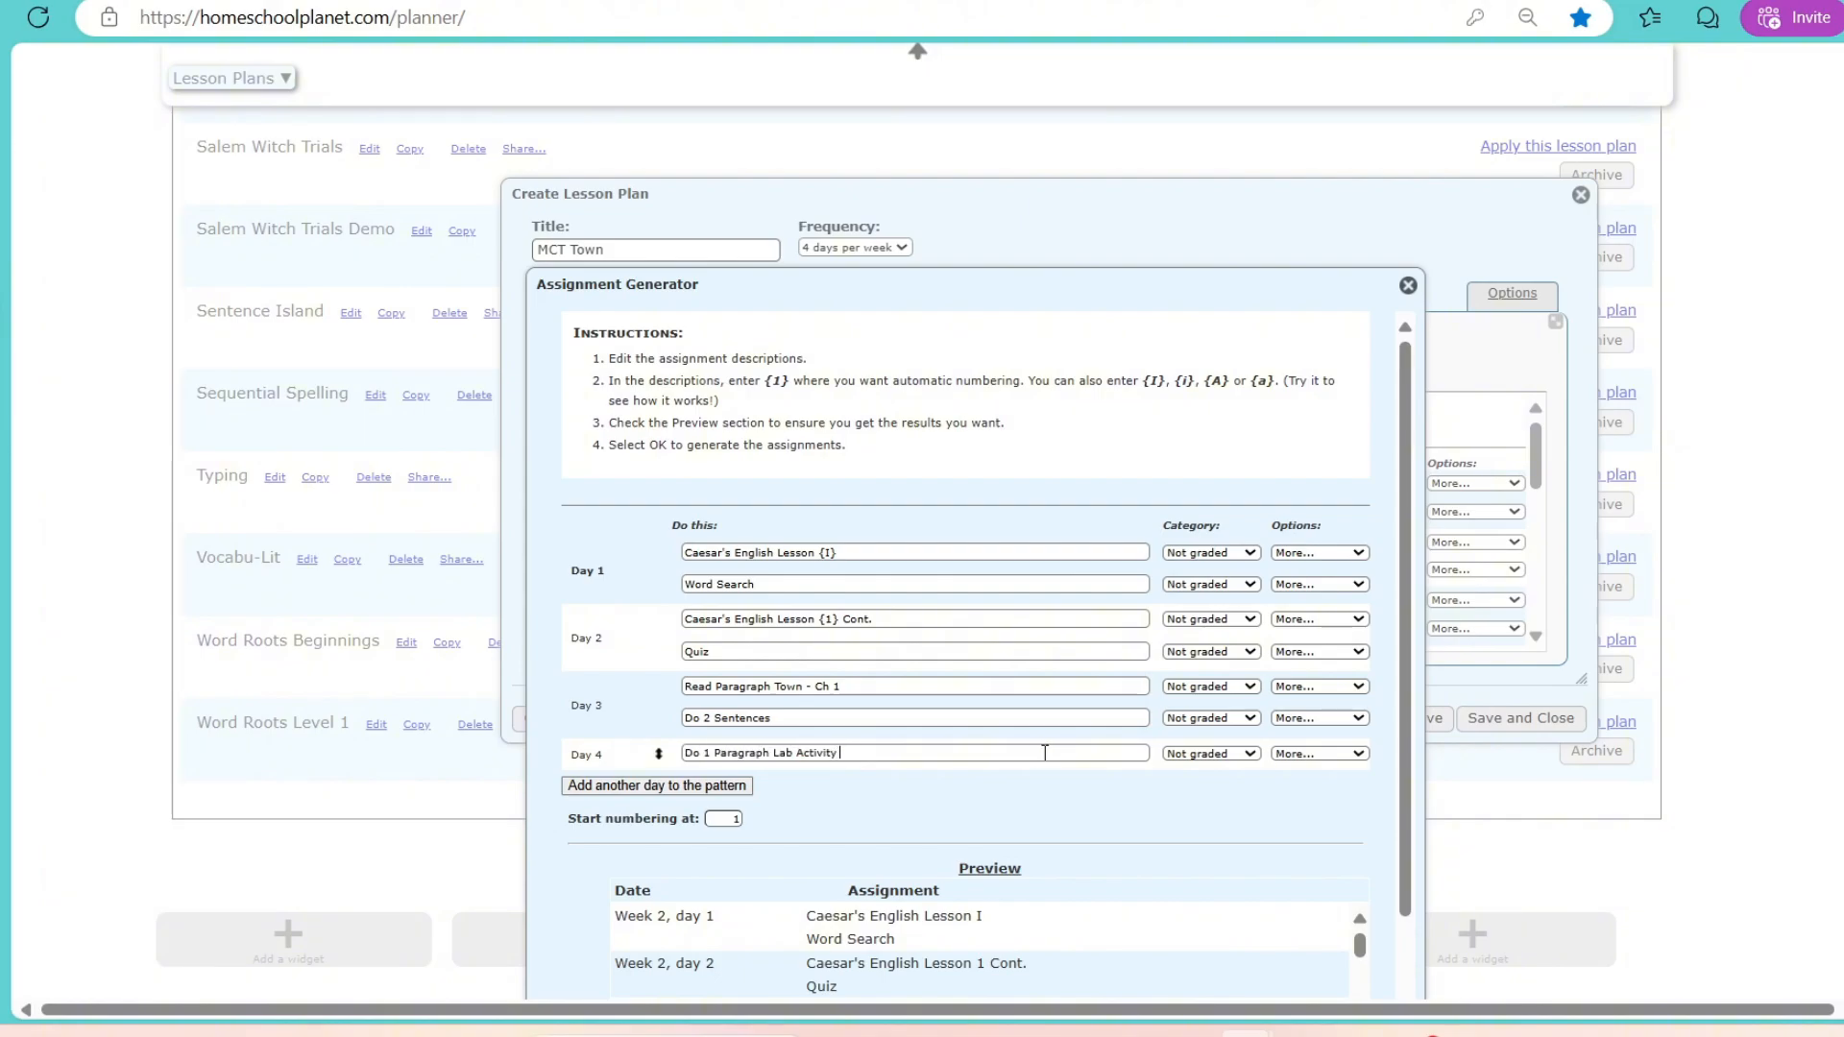
Step: Add another assignment to Day 4 of the pattern described as "Do 2 Sentences"
left_click(1315, 755)
left_click(1326, 951)
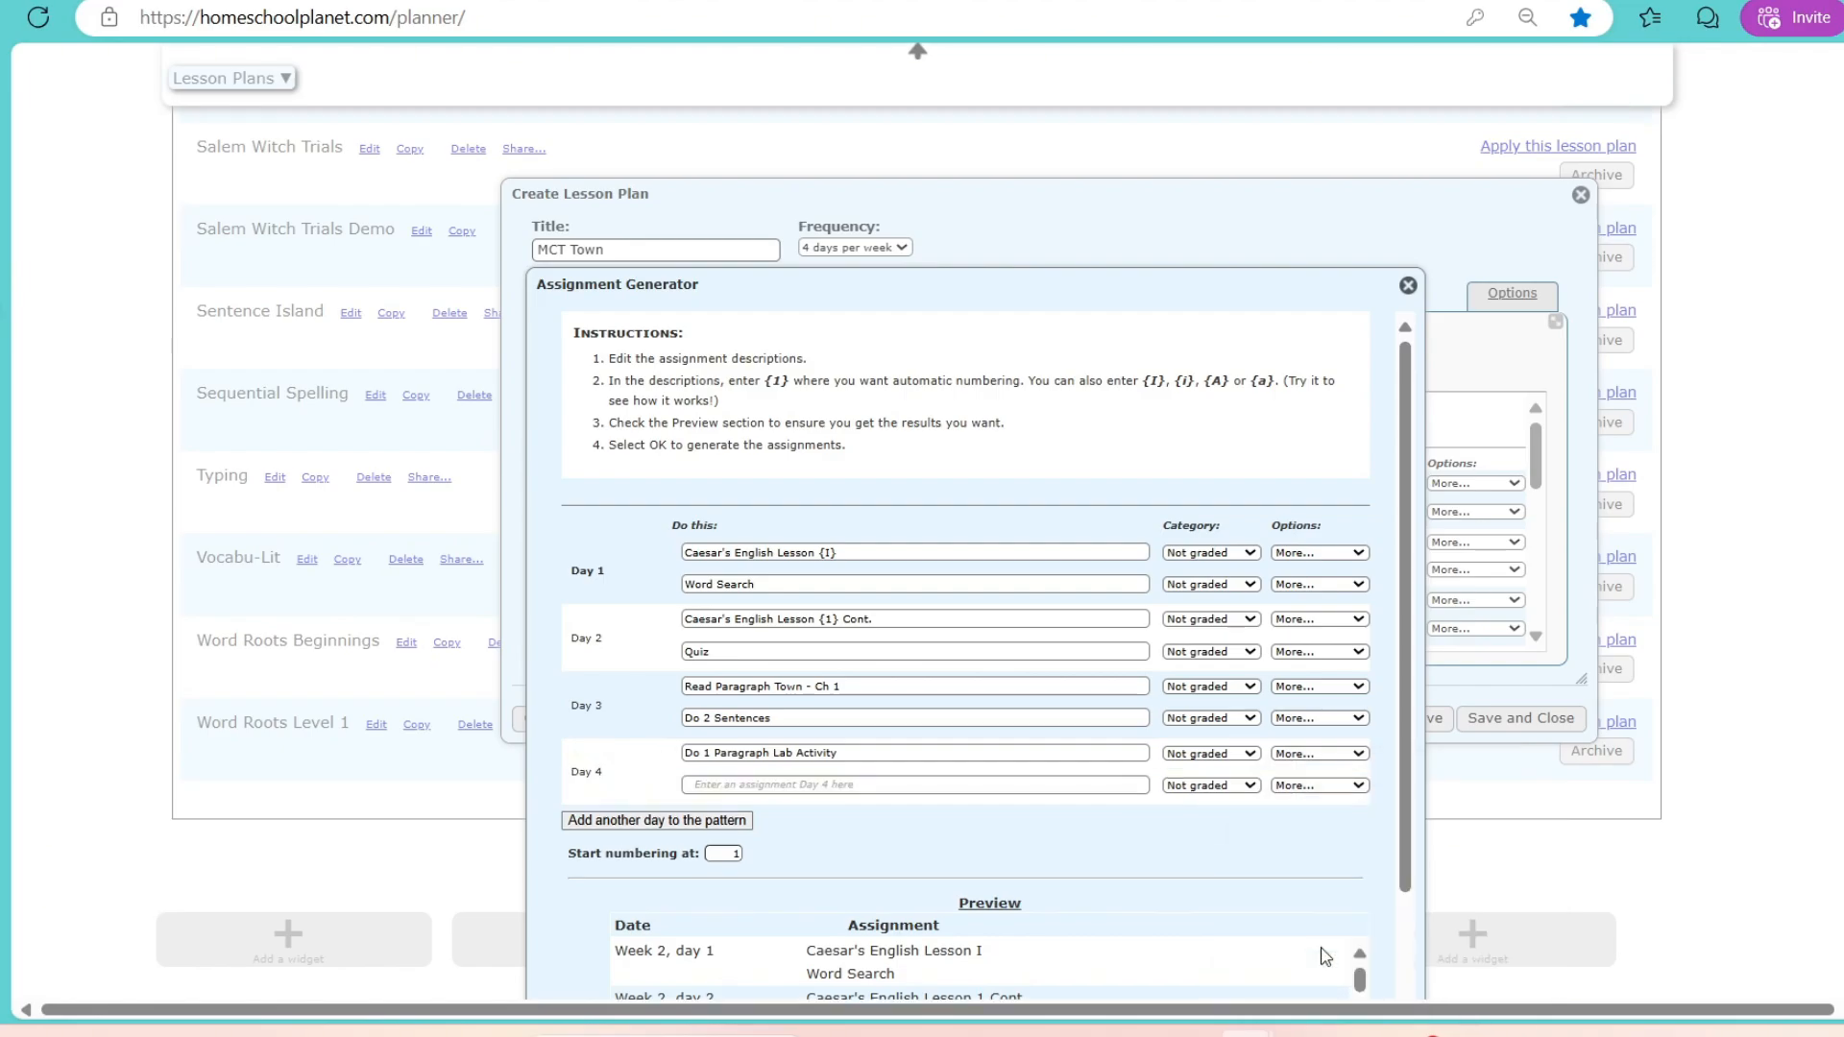
left_click(866, 785)
type("Do 2 Sentences")
Step: Upload Caesars-English-I-CEE-Instructor-60180-eBook.pdf as a resource for the Day 1 Caesar's English lesson and save it
left_click(1312, 555)
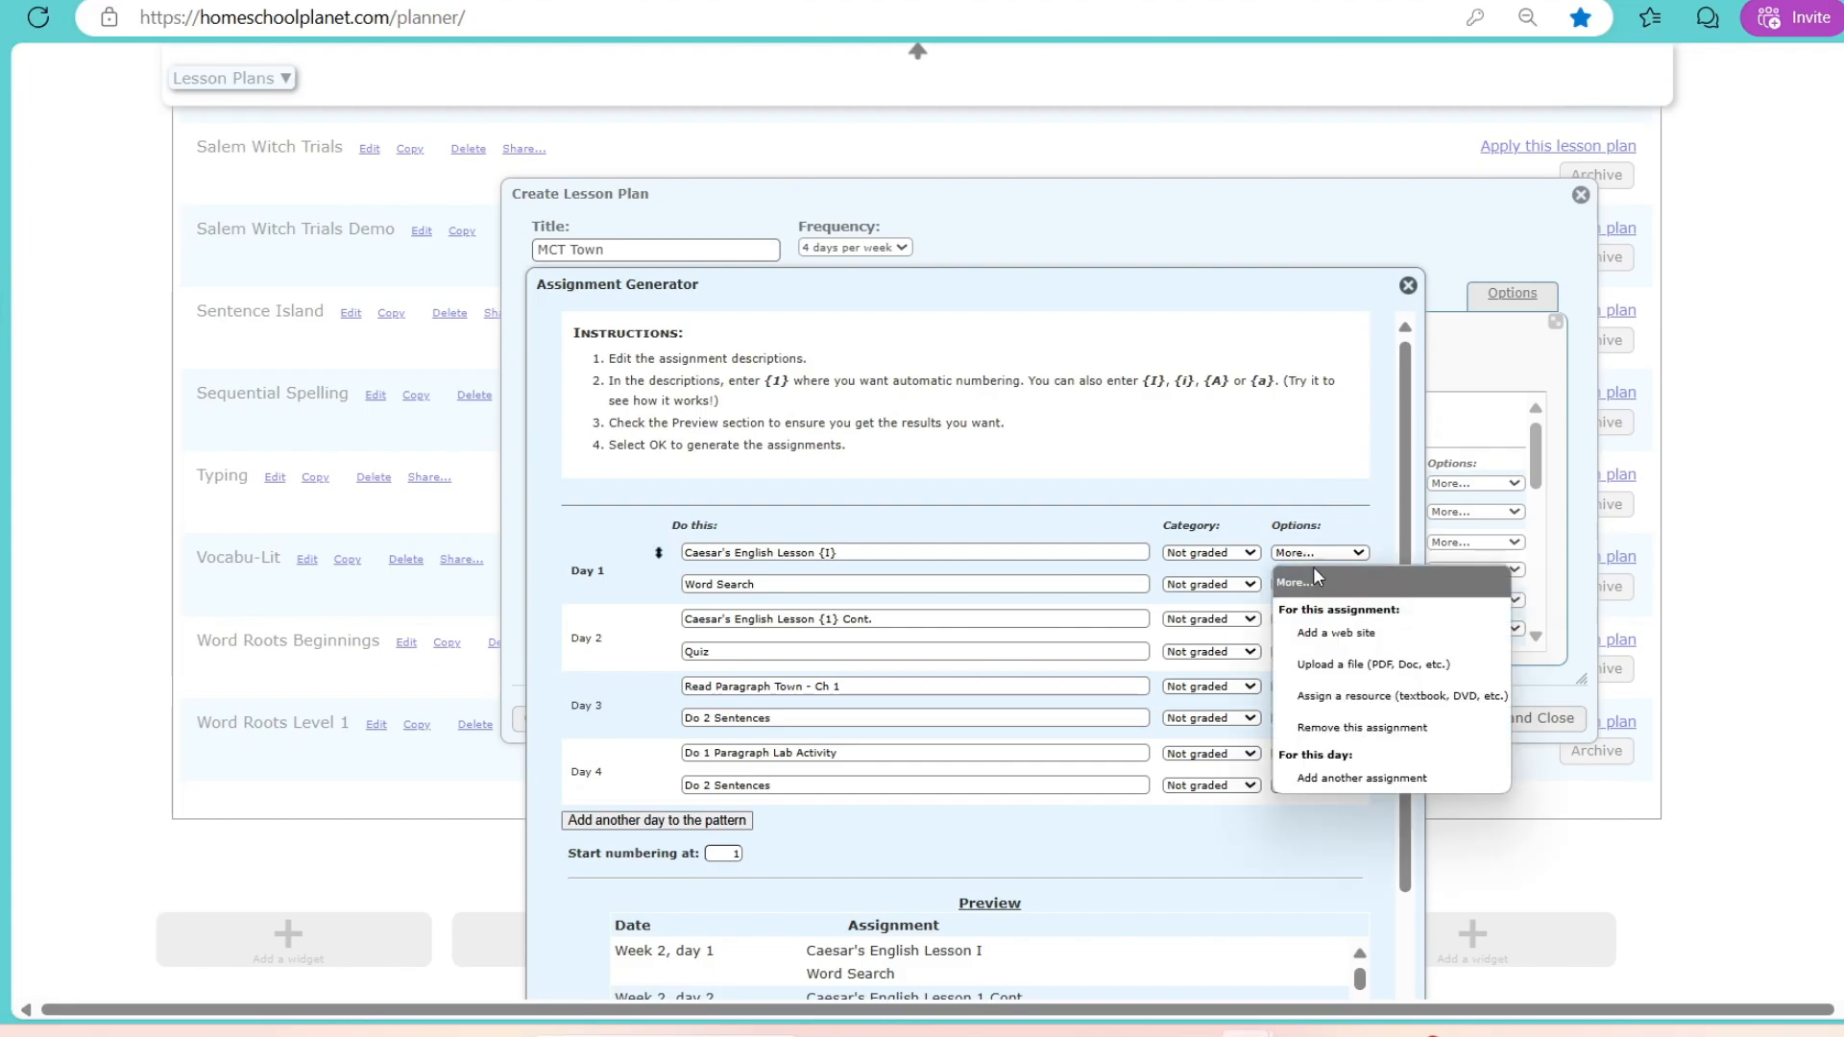
left_click(1356, 667)
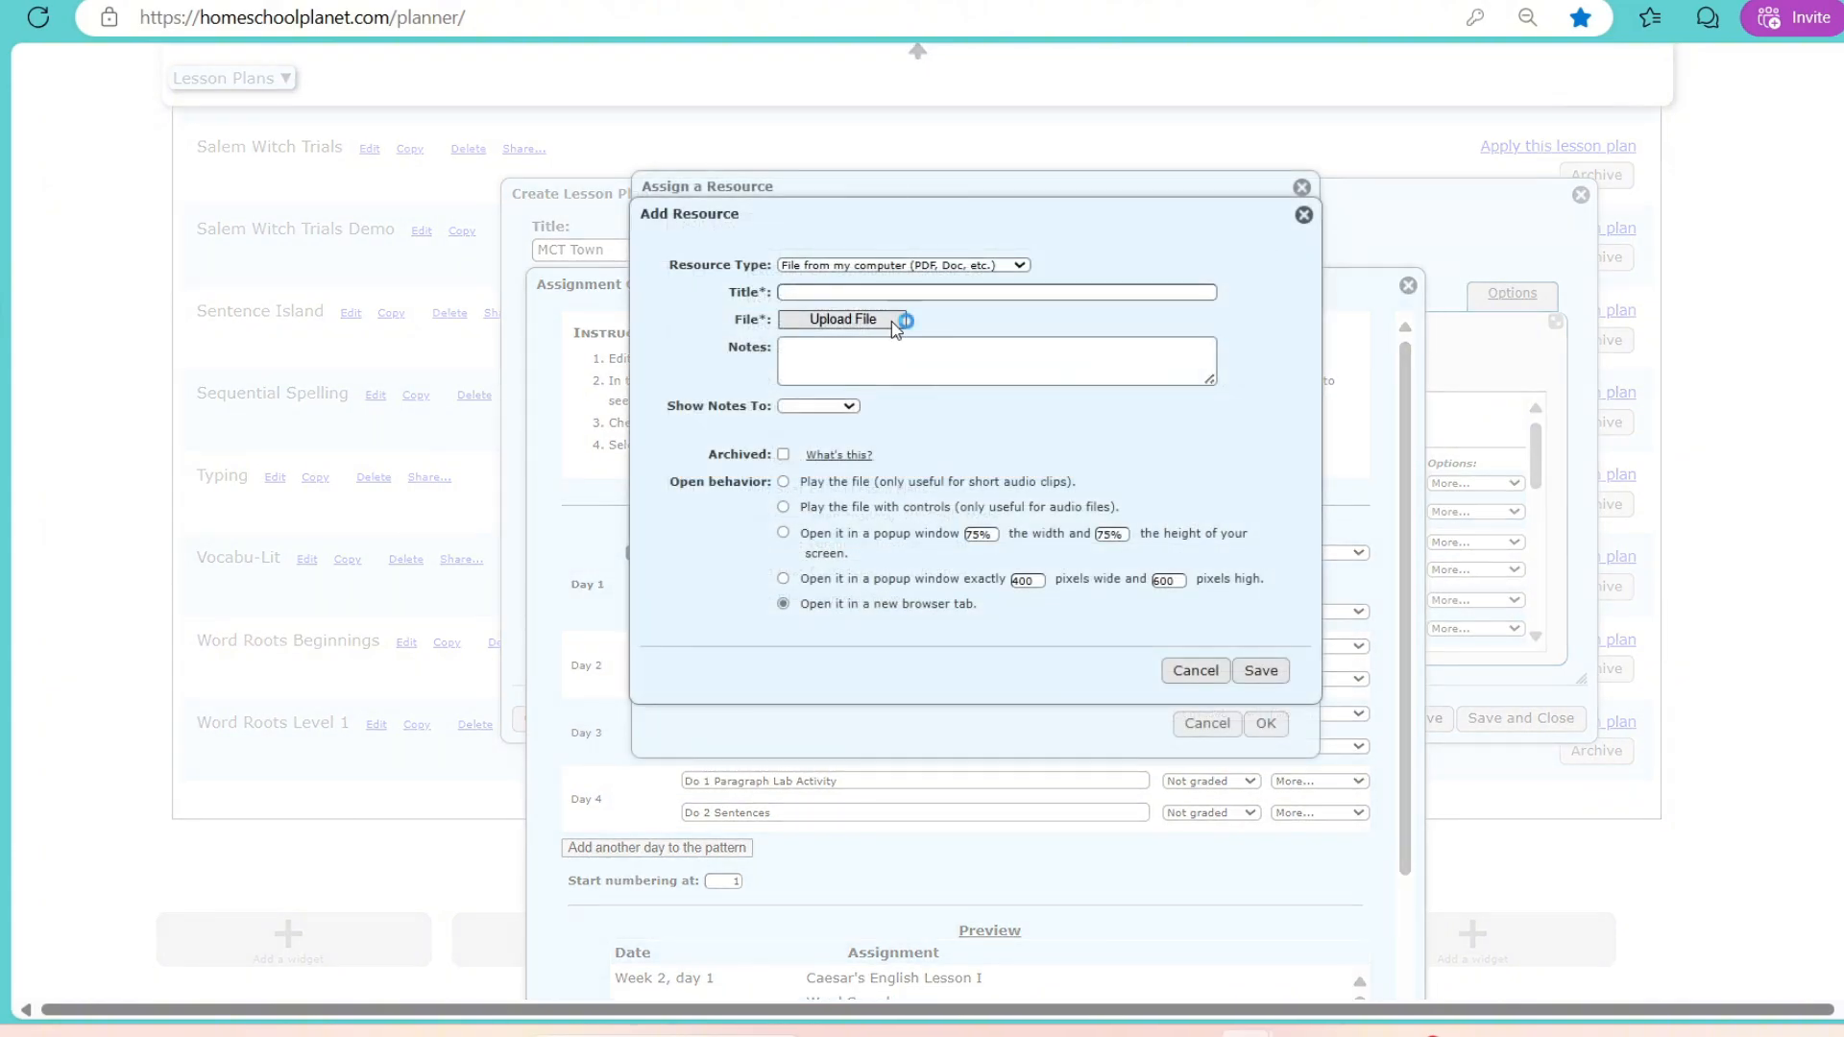
left_click(893, 322)
left_click(384, 309)
left_click(914, 531)
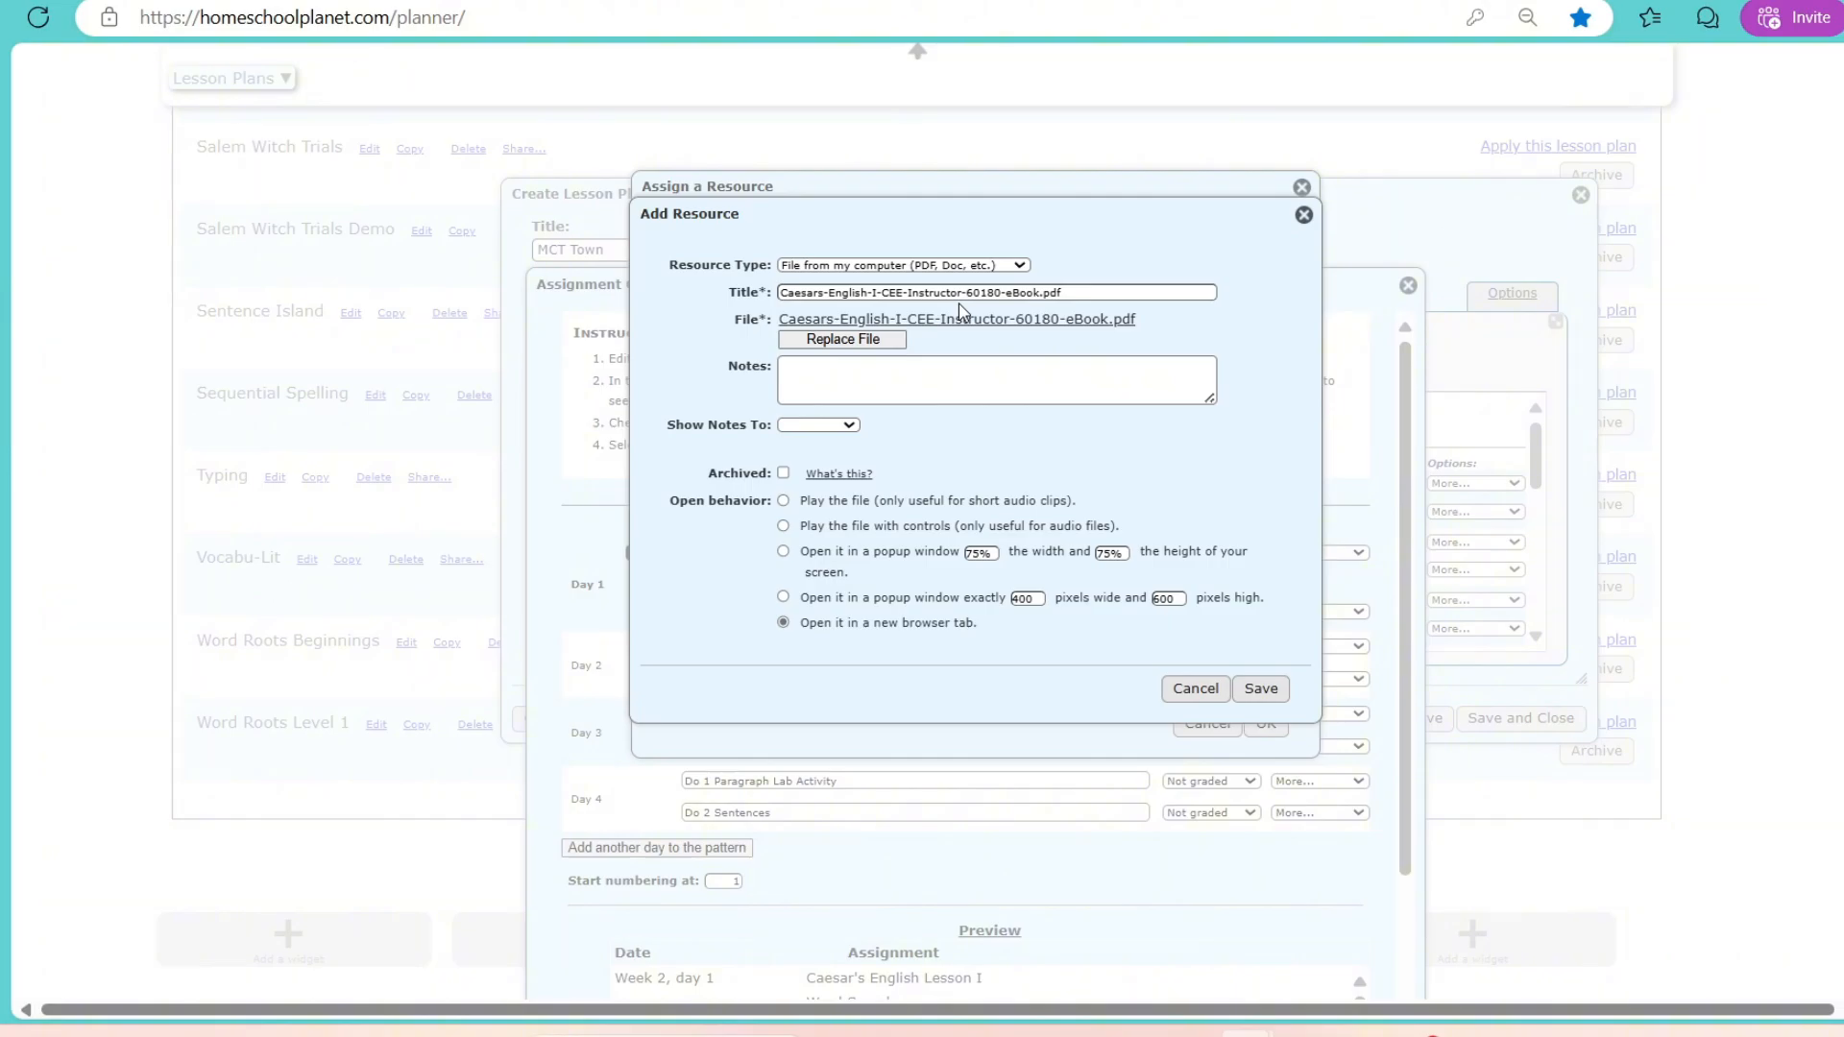
left_click(1256, 692)
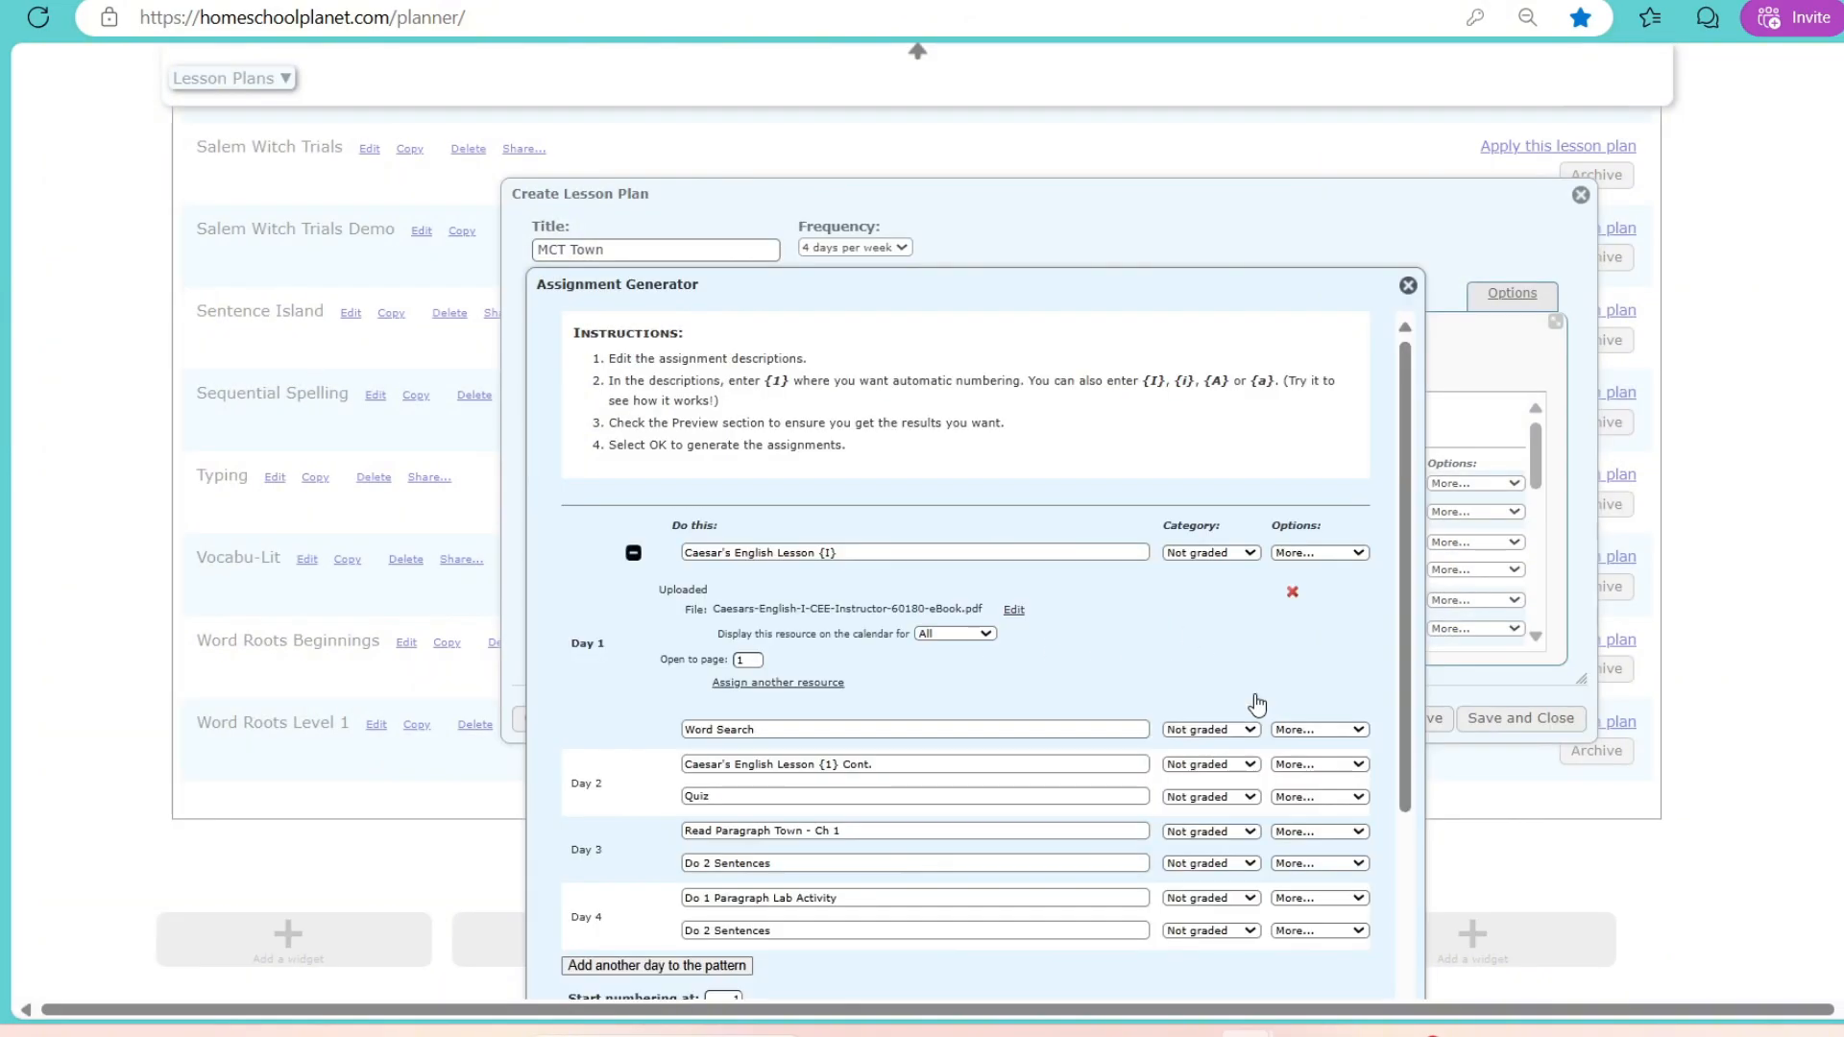
Step: Set the category of the Day 1 Word Search to Homework and of the Day 2 Quiz to Quiz
left_click_drag(1404, 689, 1429, 785)
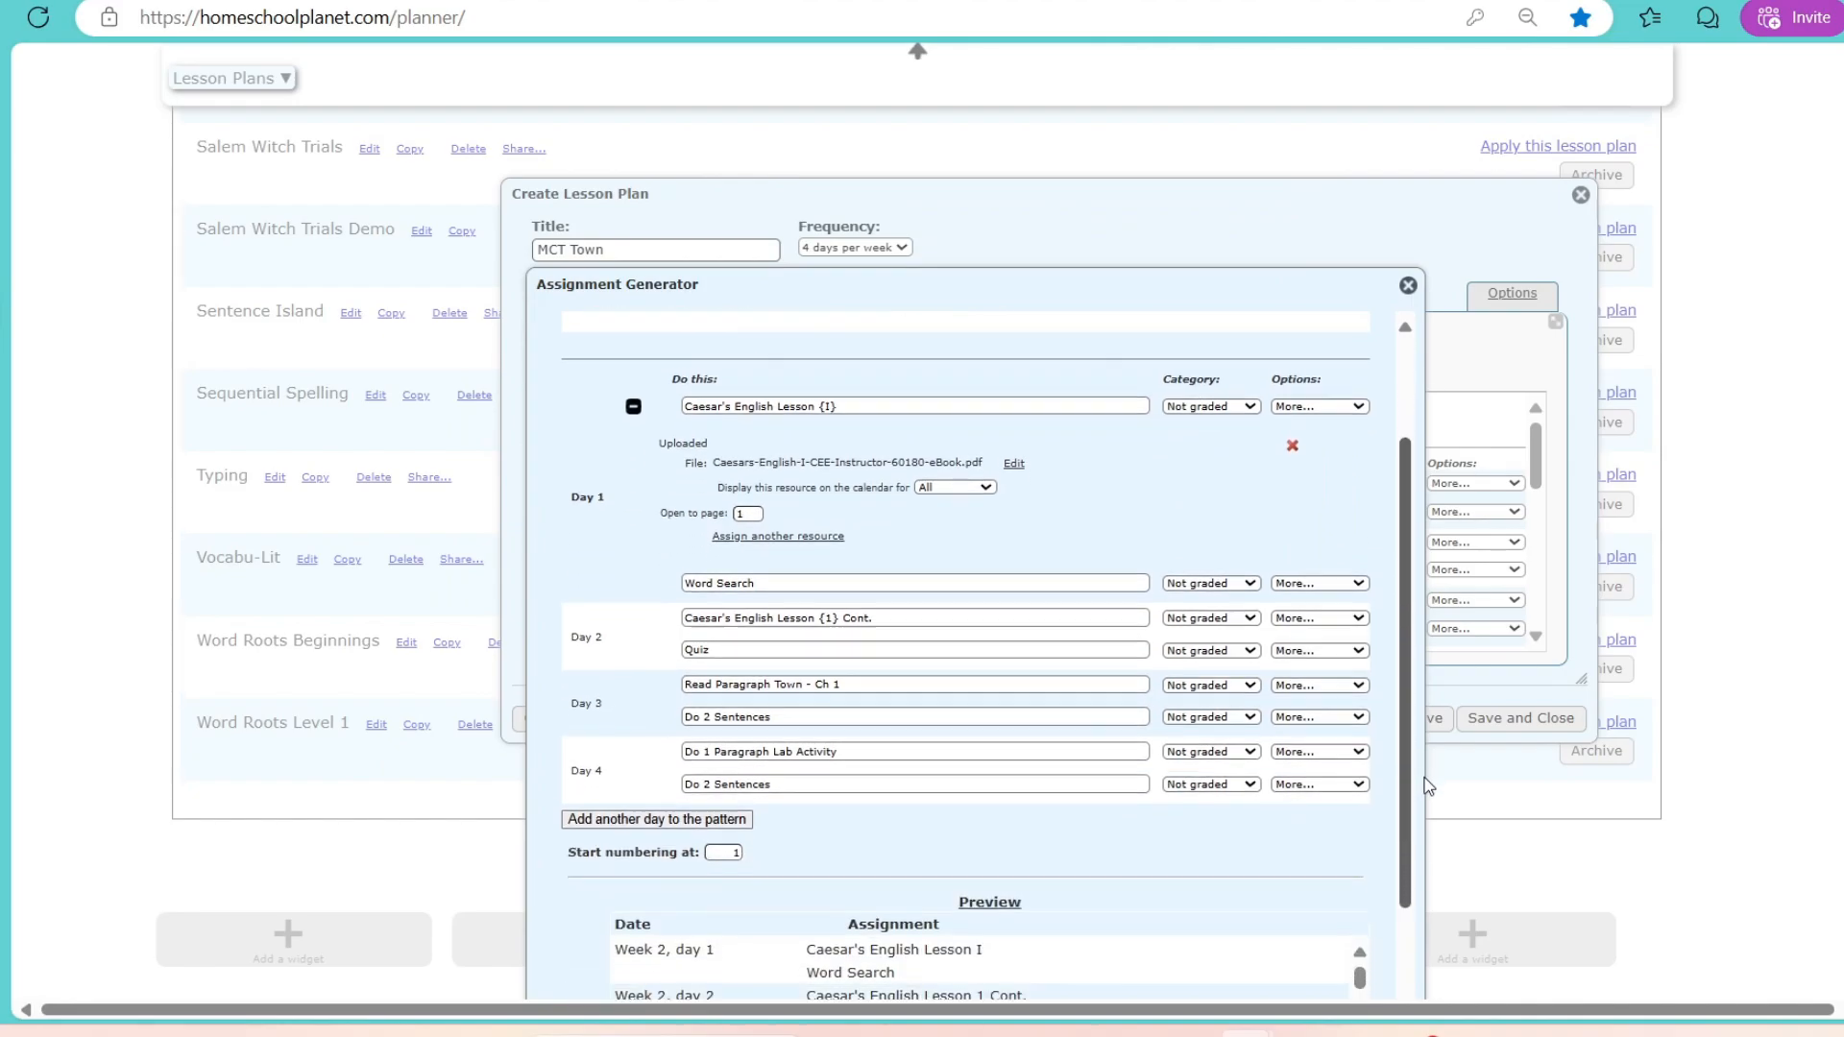
scroll(1429, 785, "up", 1)
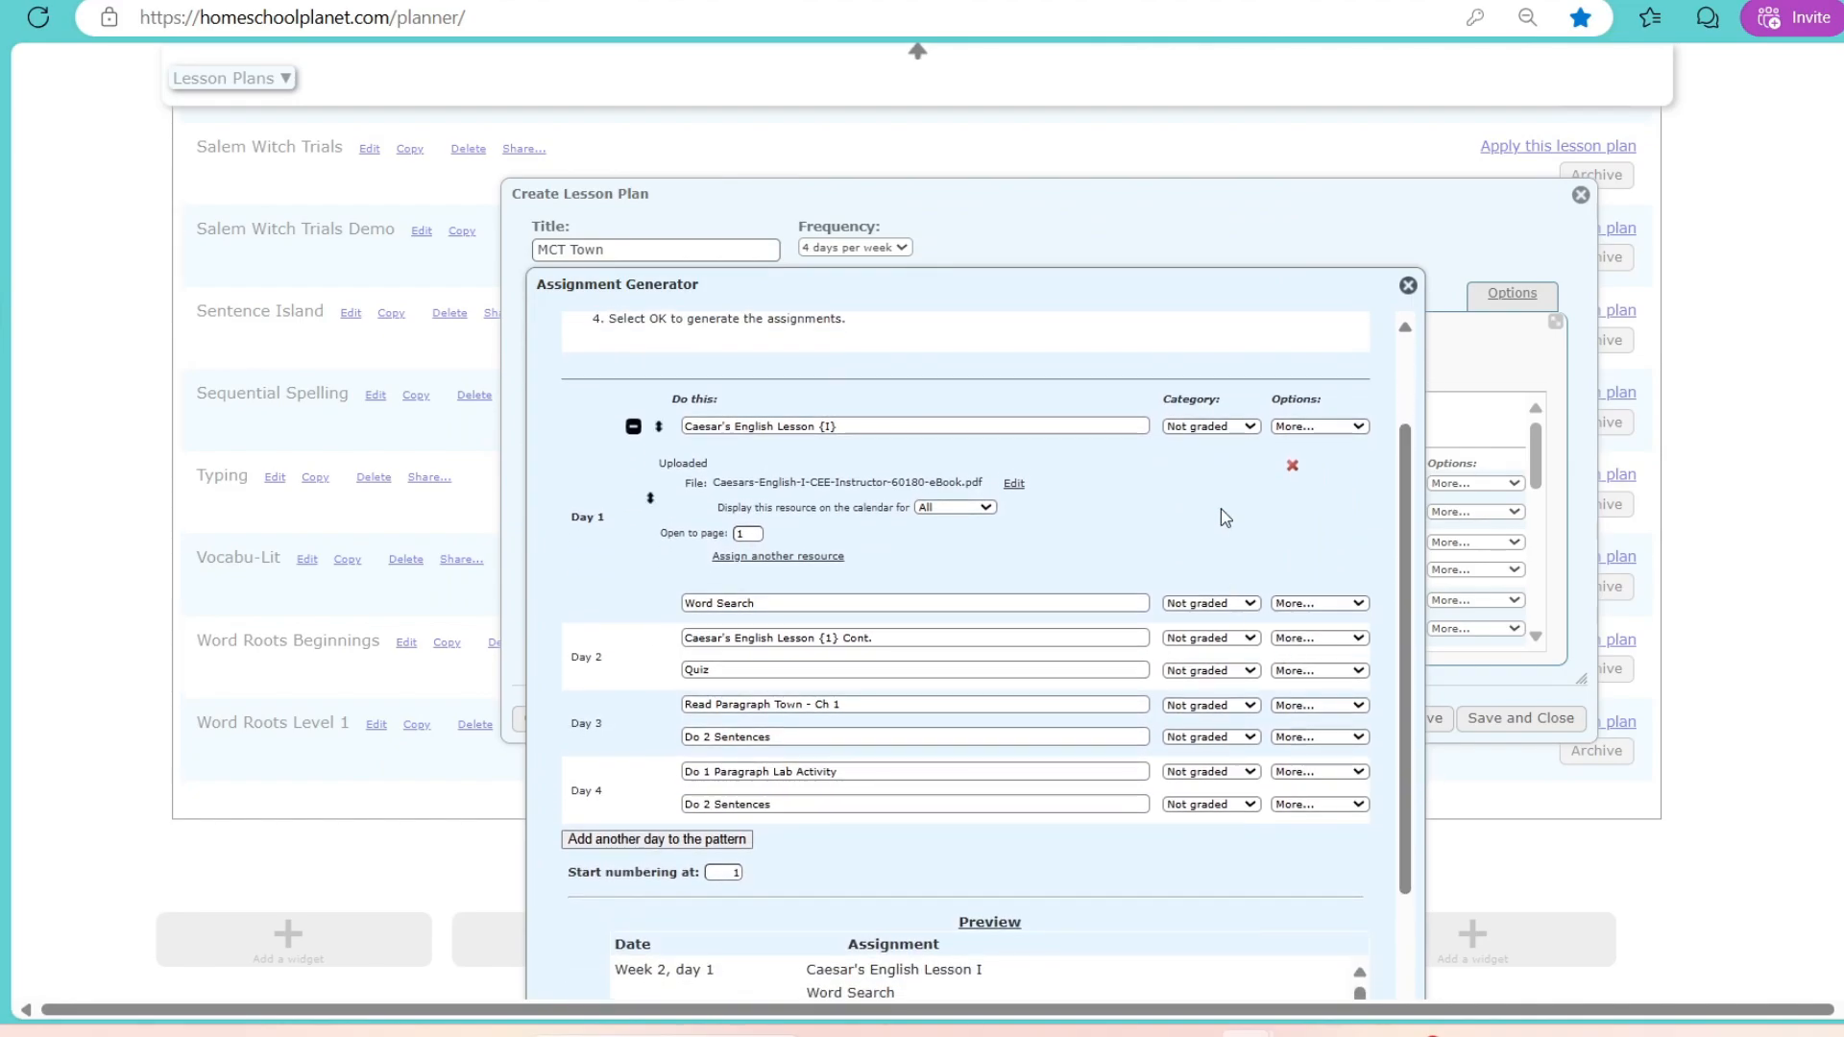
left_click(1209, 603)
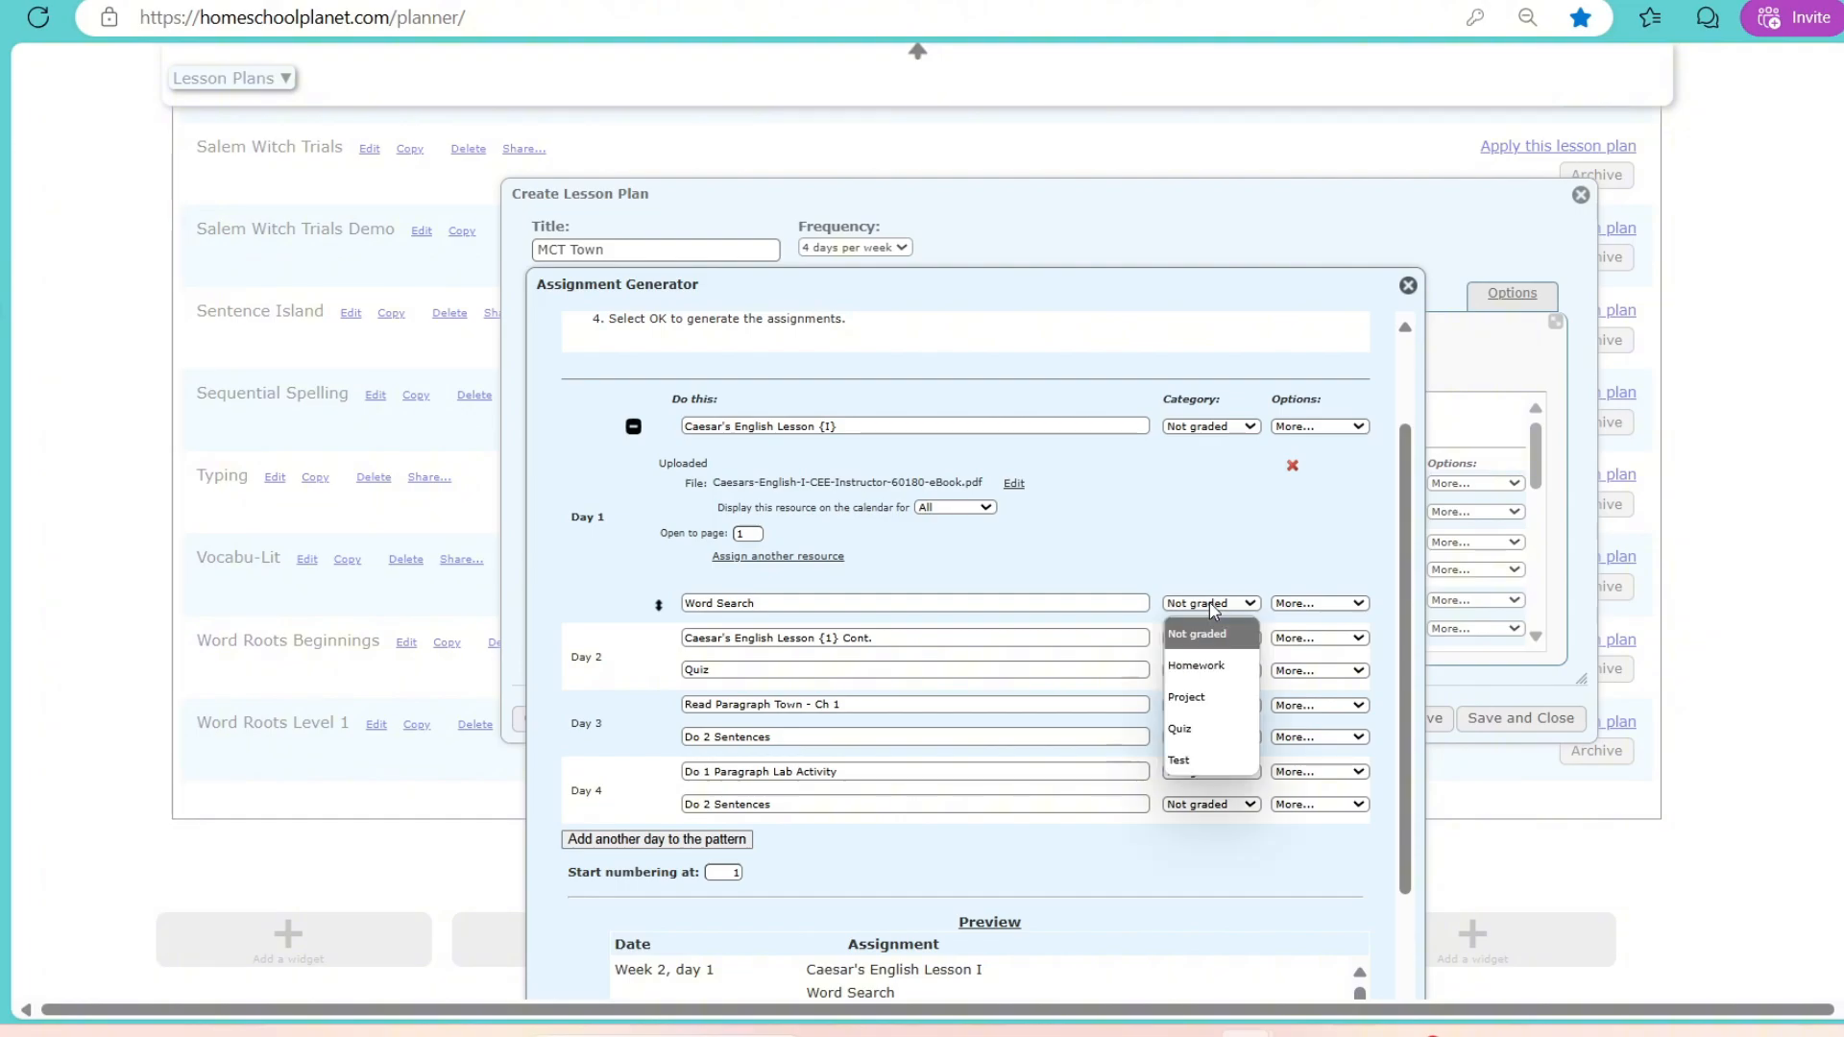
left_click(1218, 665)
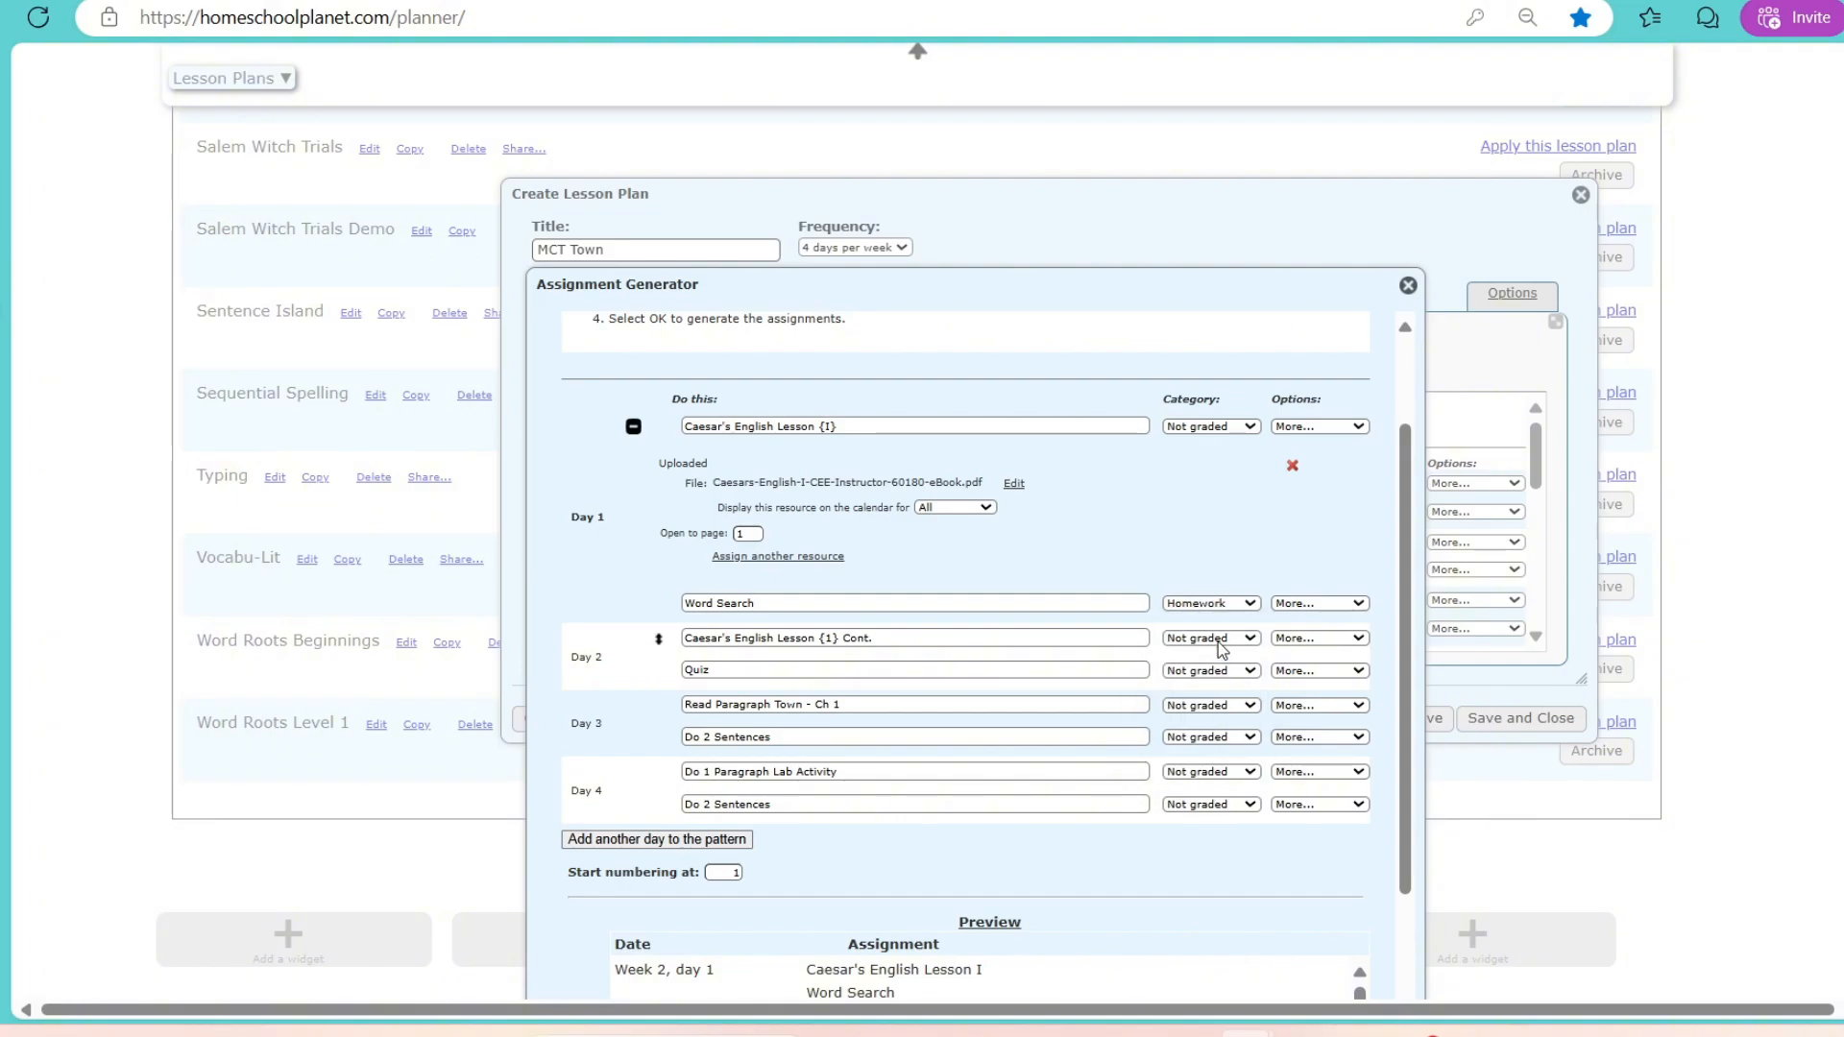
left_click(1216, 671)
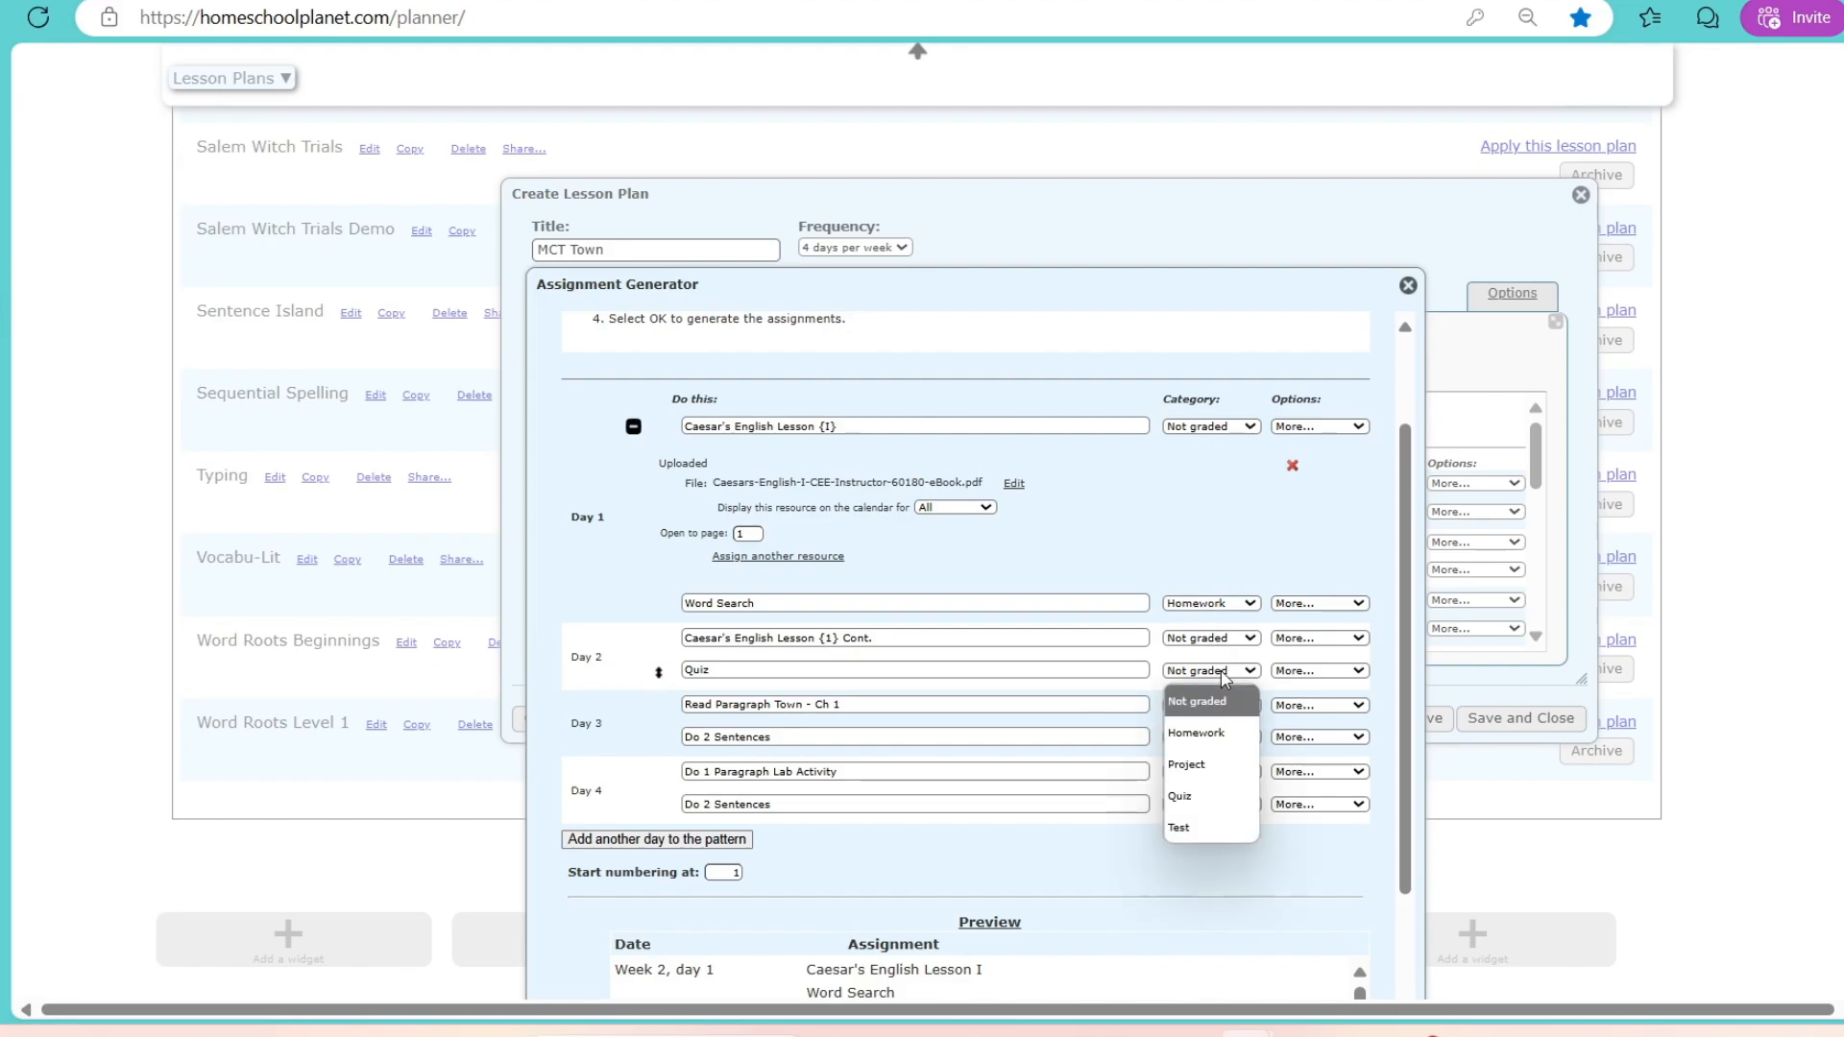
left_click(1207, 807)
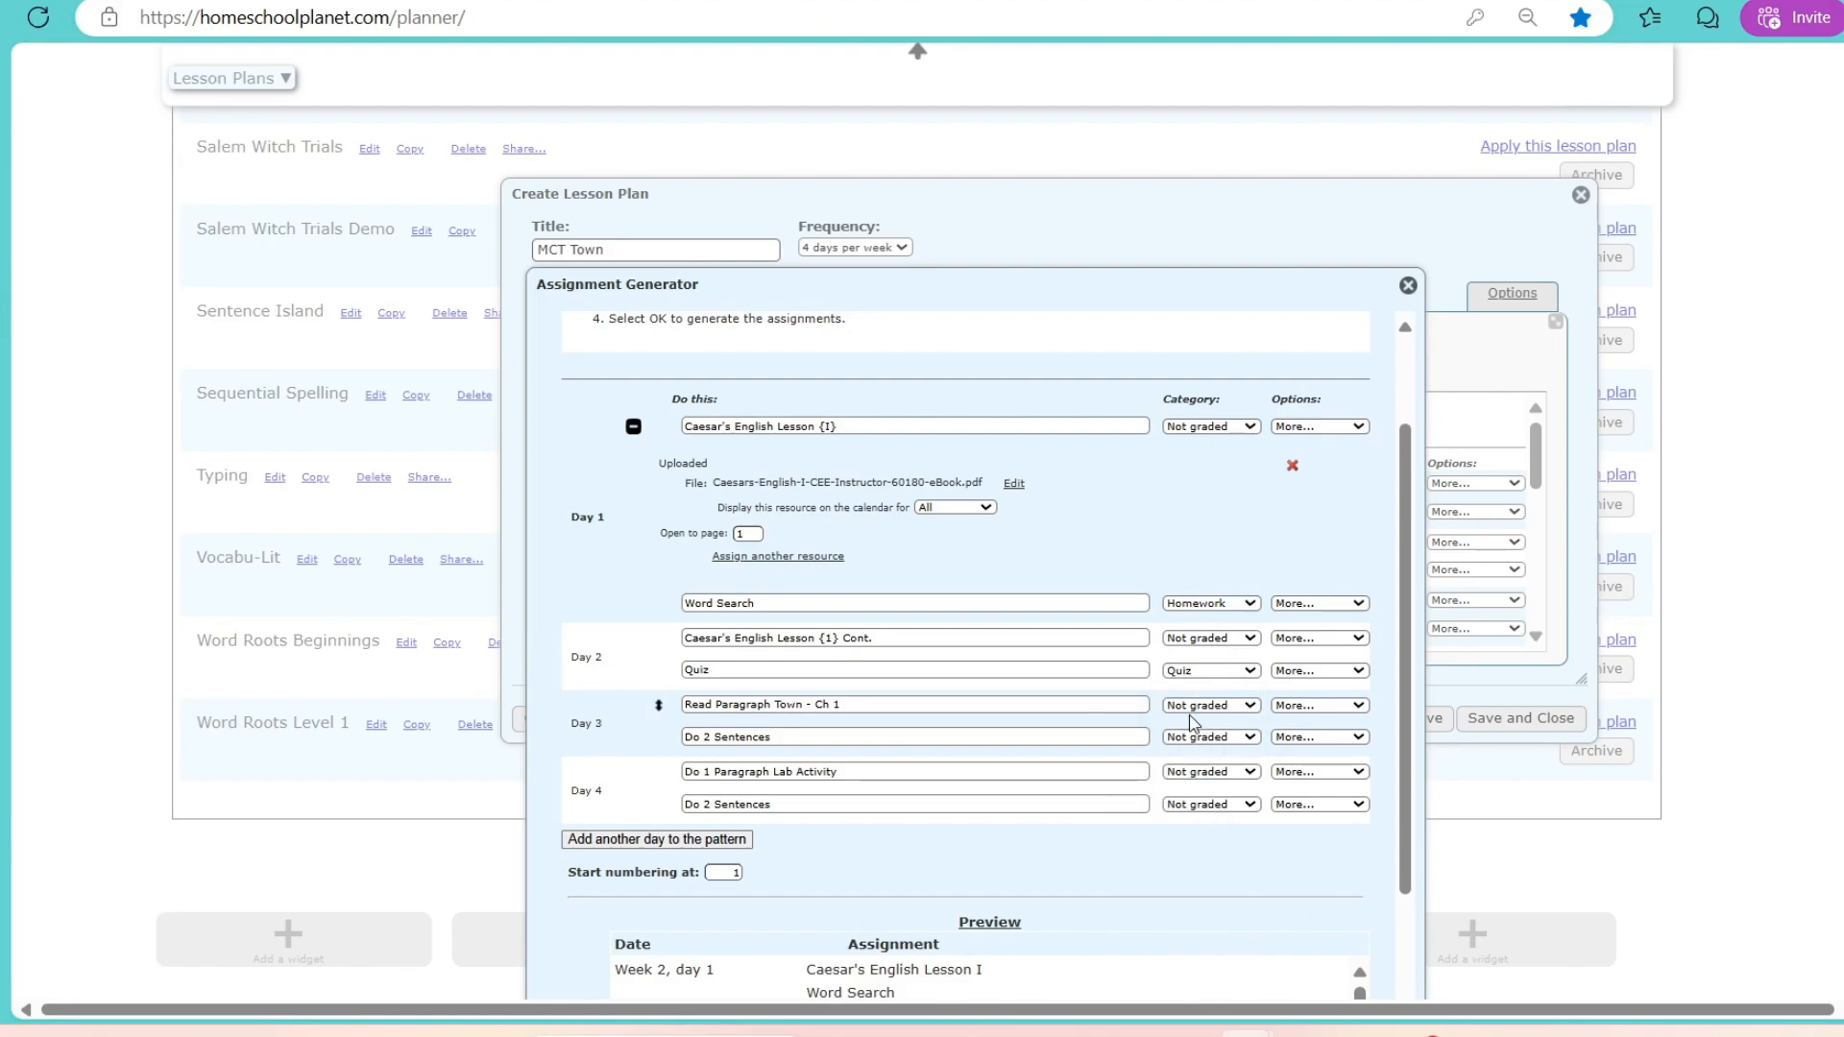
Step: Set the category of the "Do 2 Sentences" assignments on Day 3 and Day 4 to Homework
left_click(1200, 740)
left_click(1212, 798)
left_click(1212, 807)
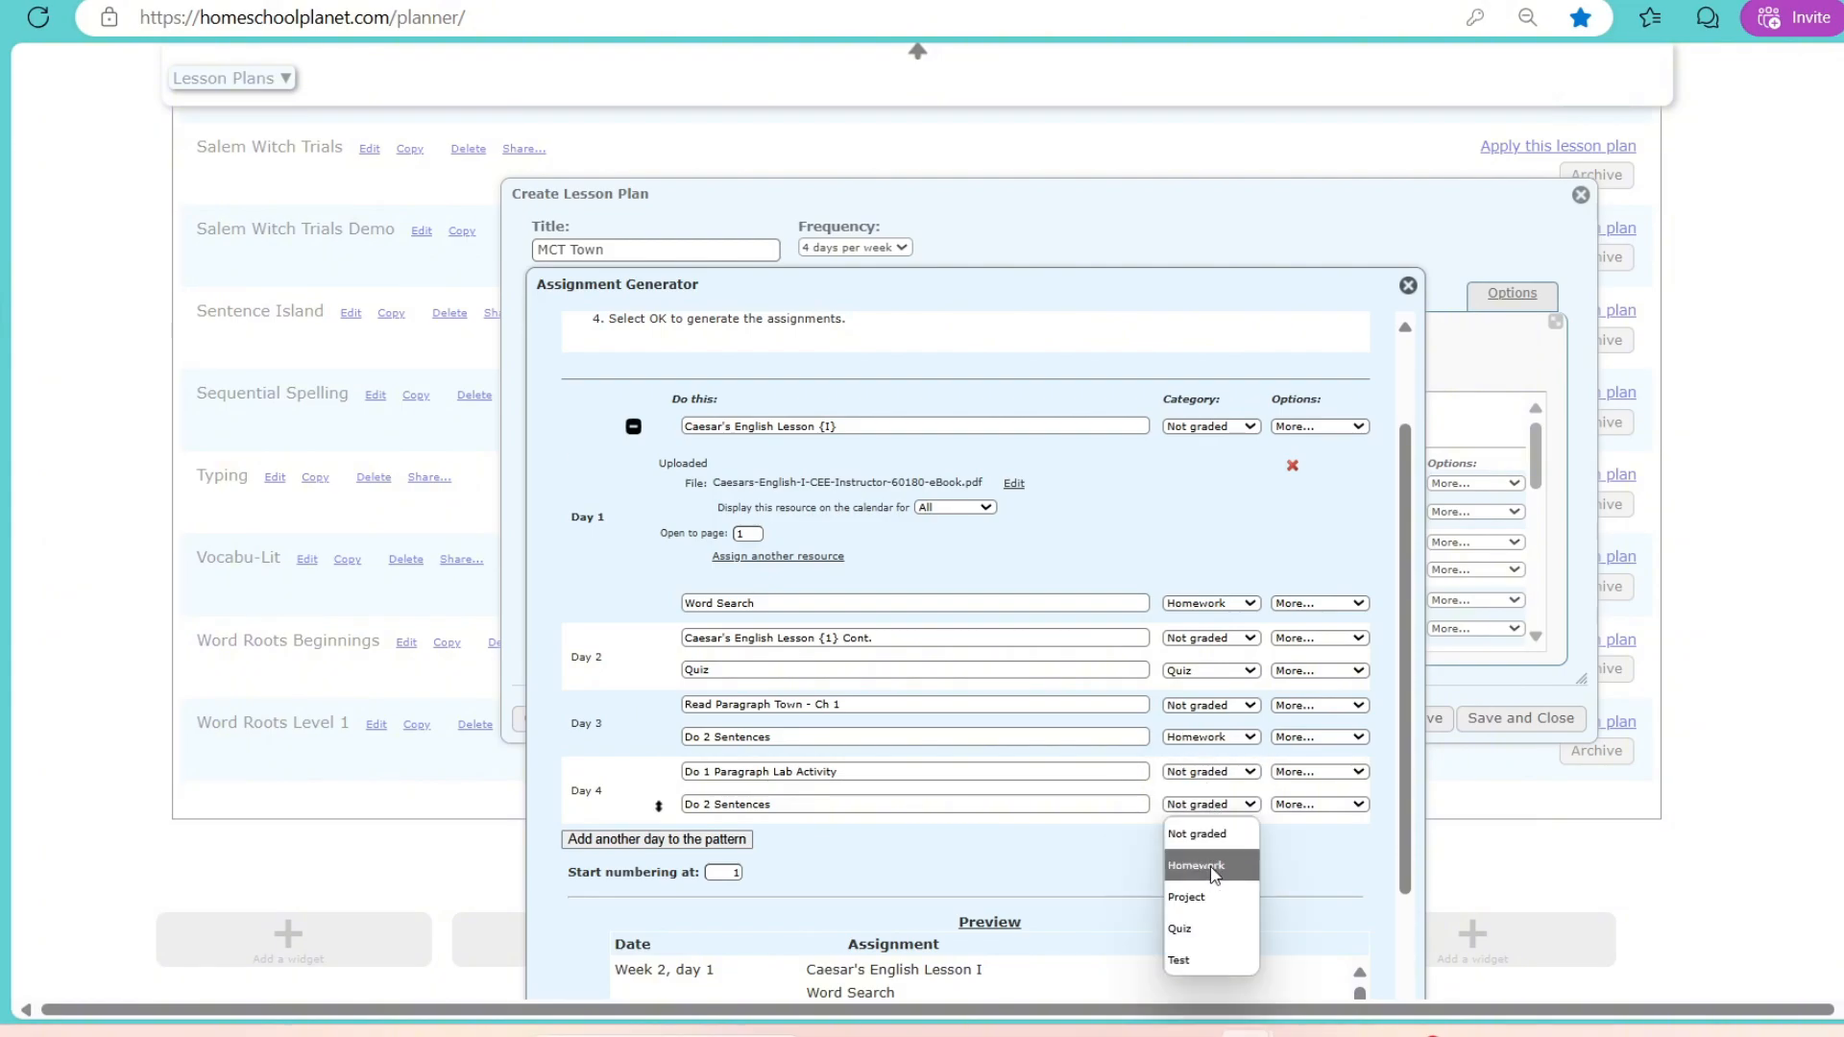
left_click(1216, 871)
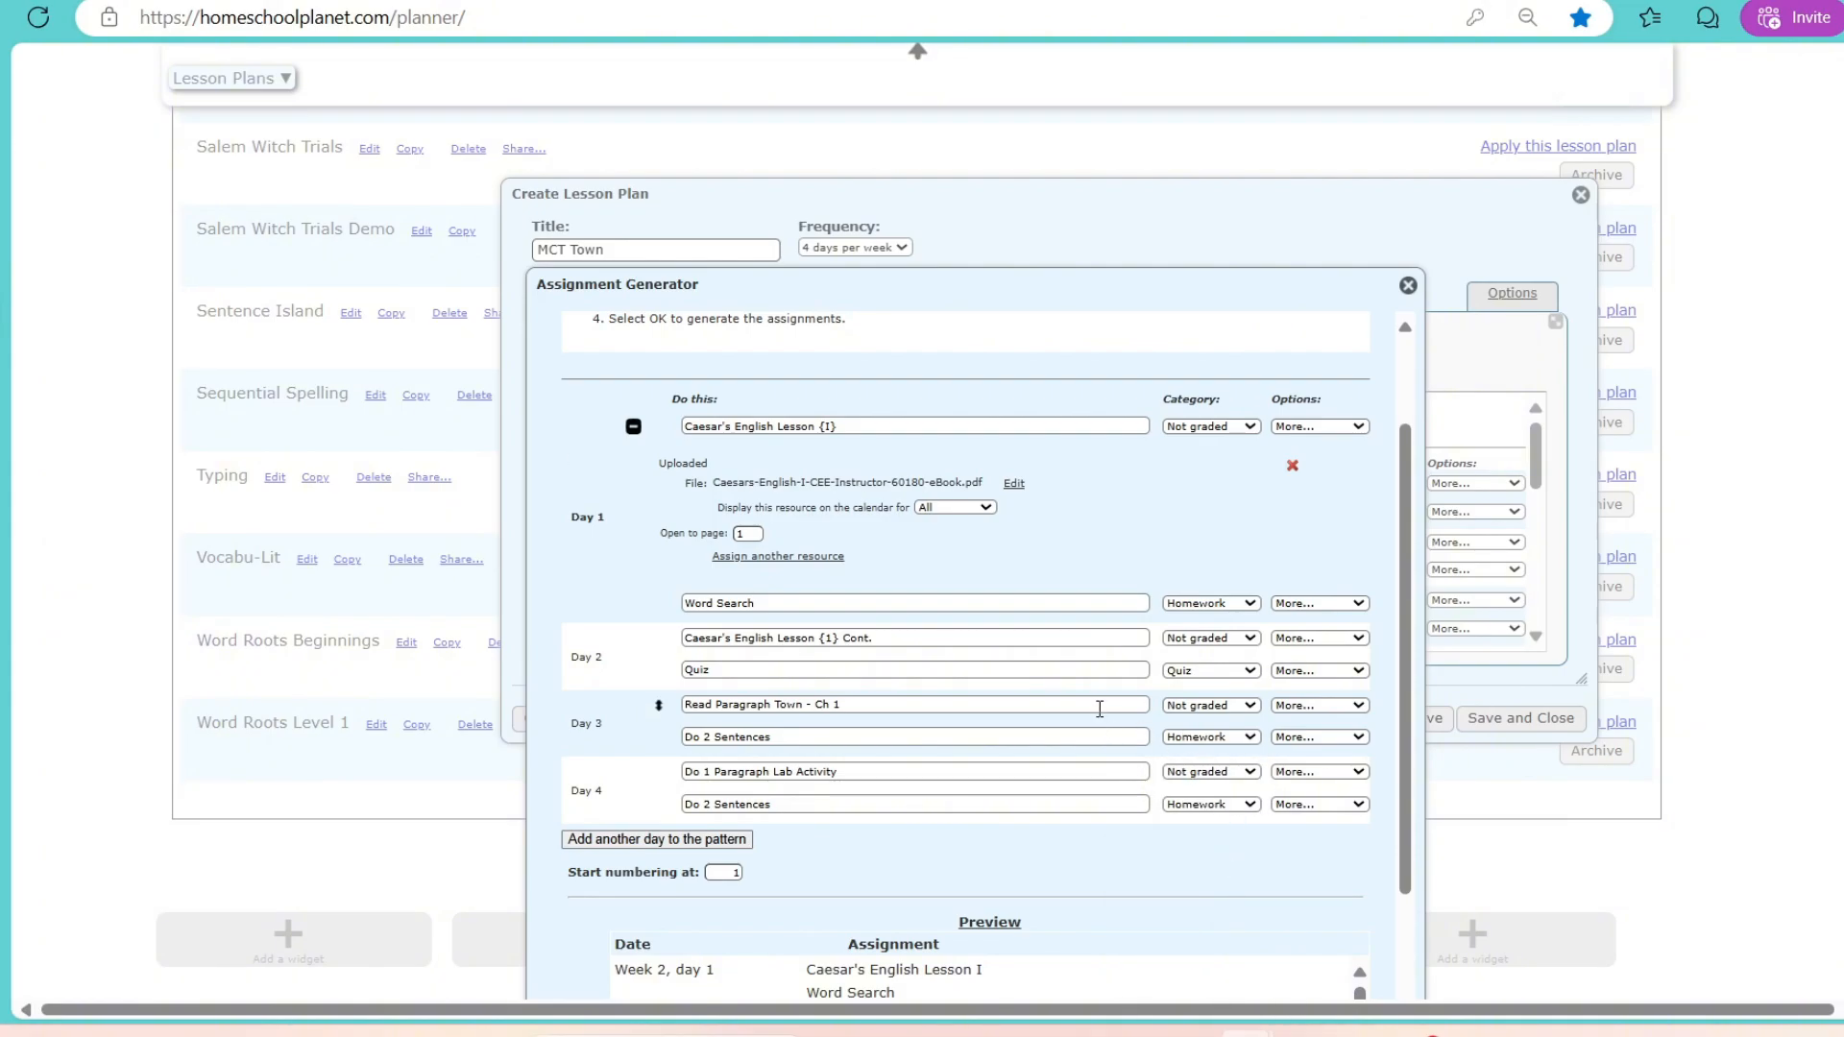
Step: Upload Paragraph-Town-Instructor-60227-eBook.pdf as a resource for the Day 3 Paragraph Town reading and save it
left_click(1343, 707)
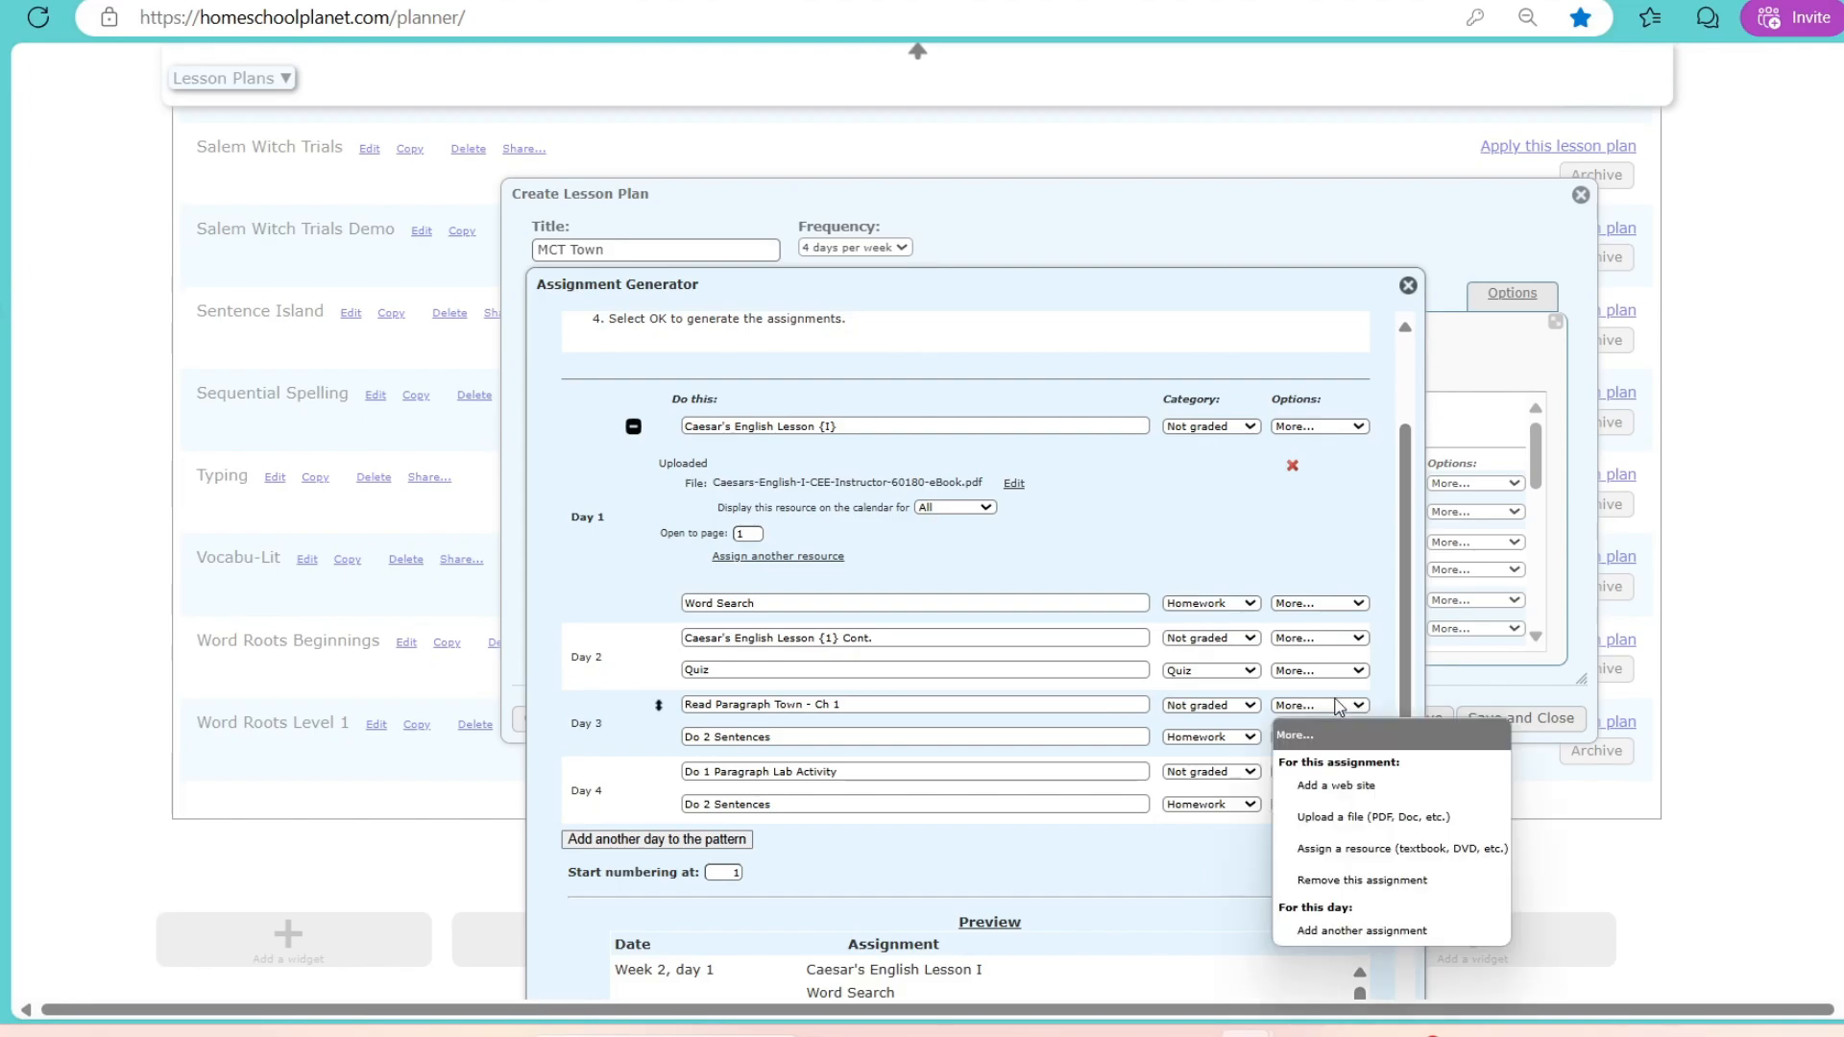
left_click(1343, 817)
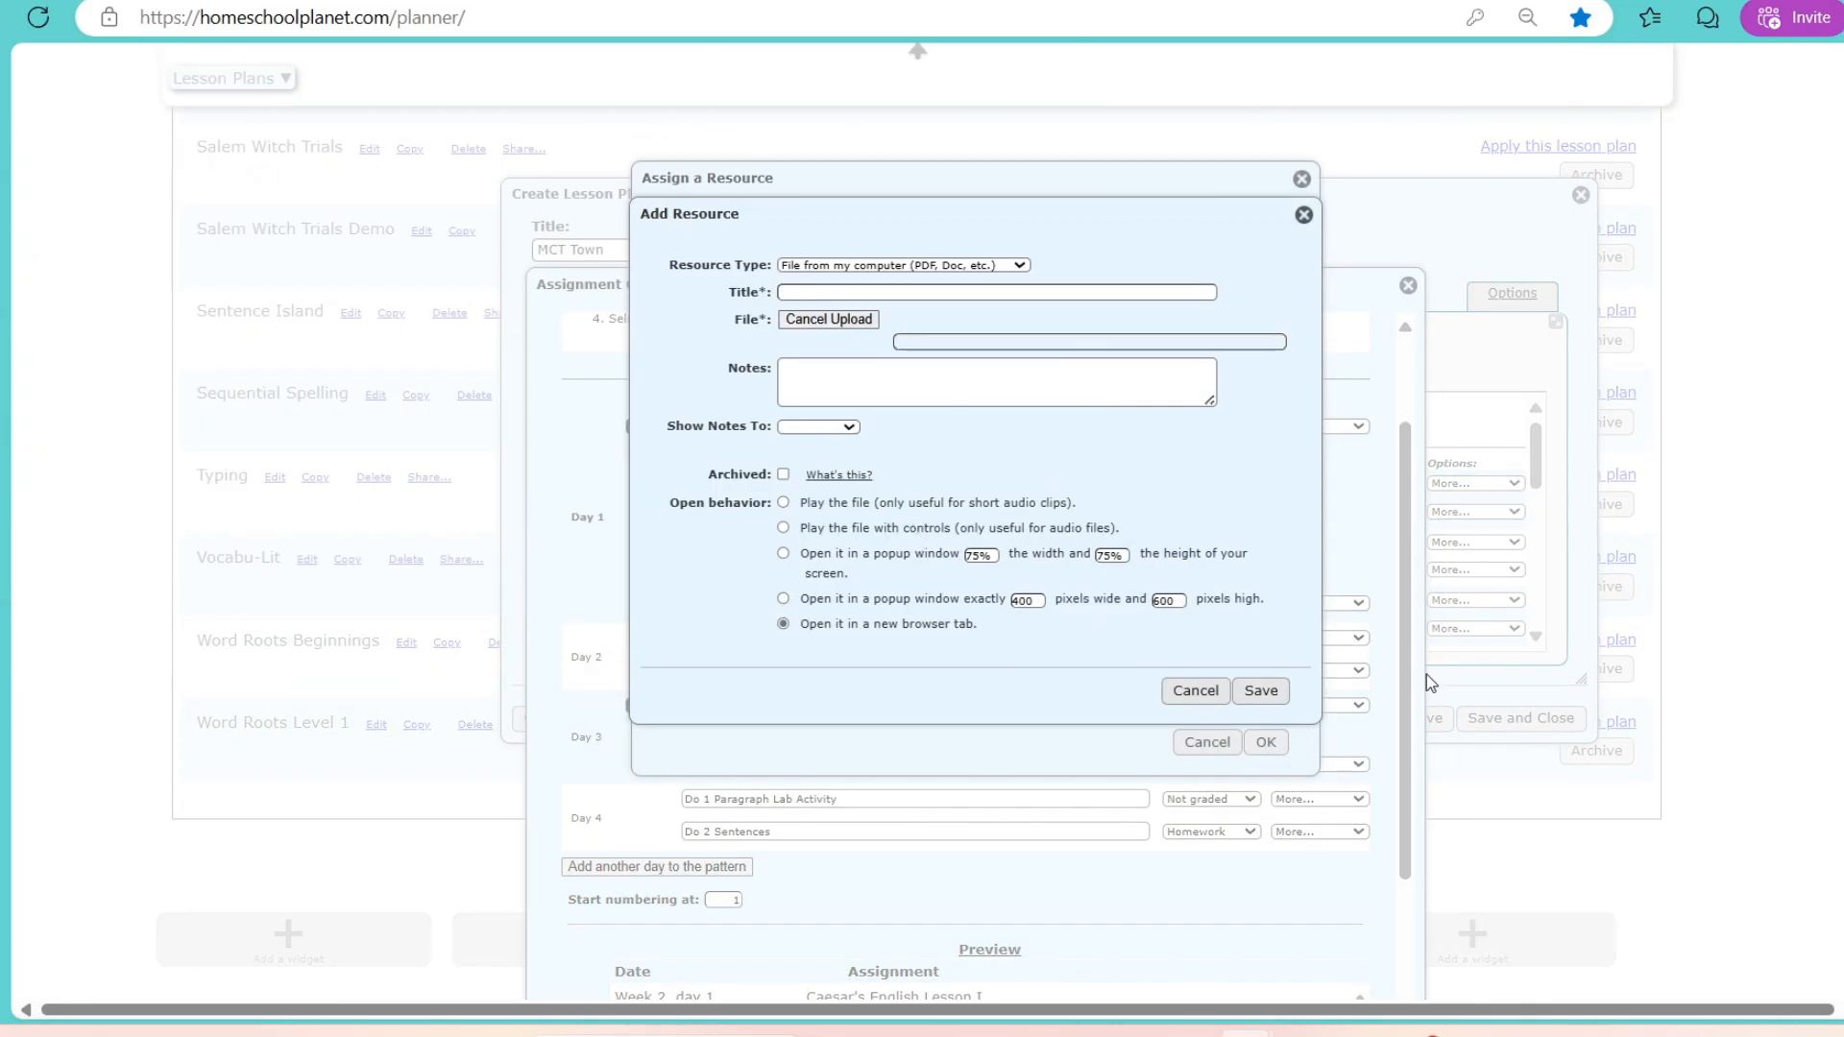
left_click(1260, 689)
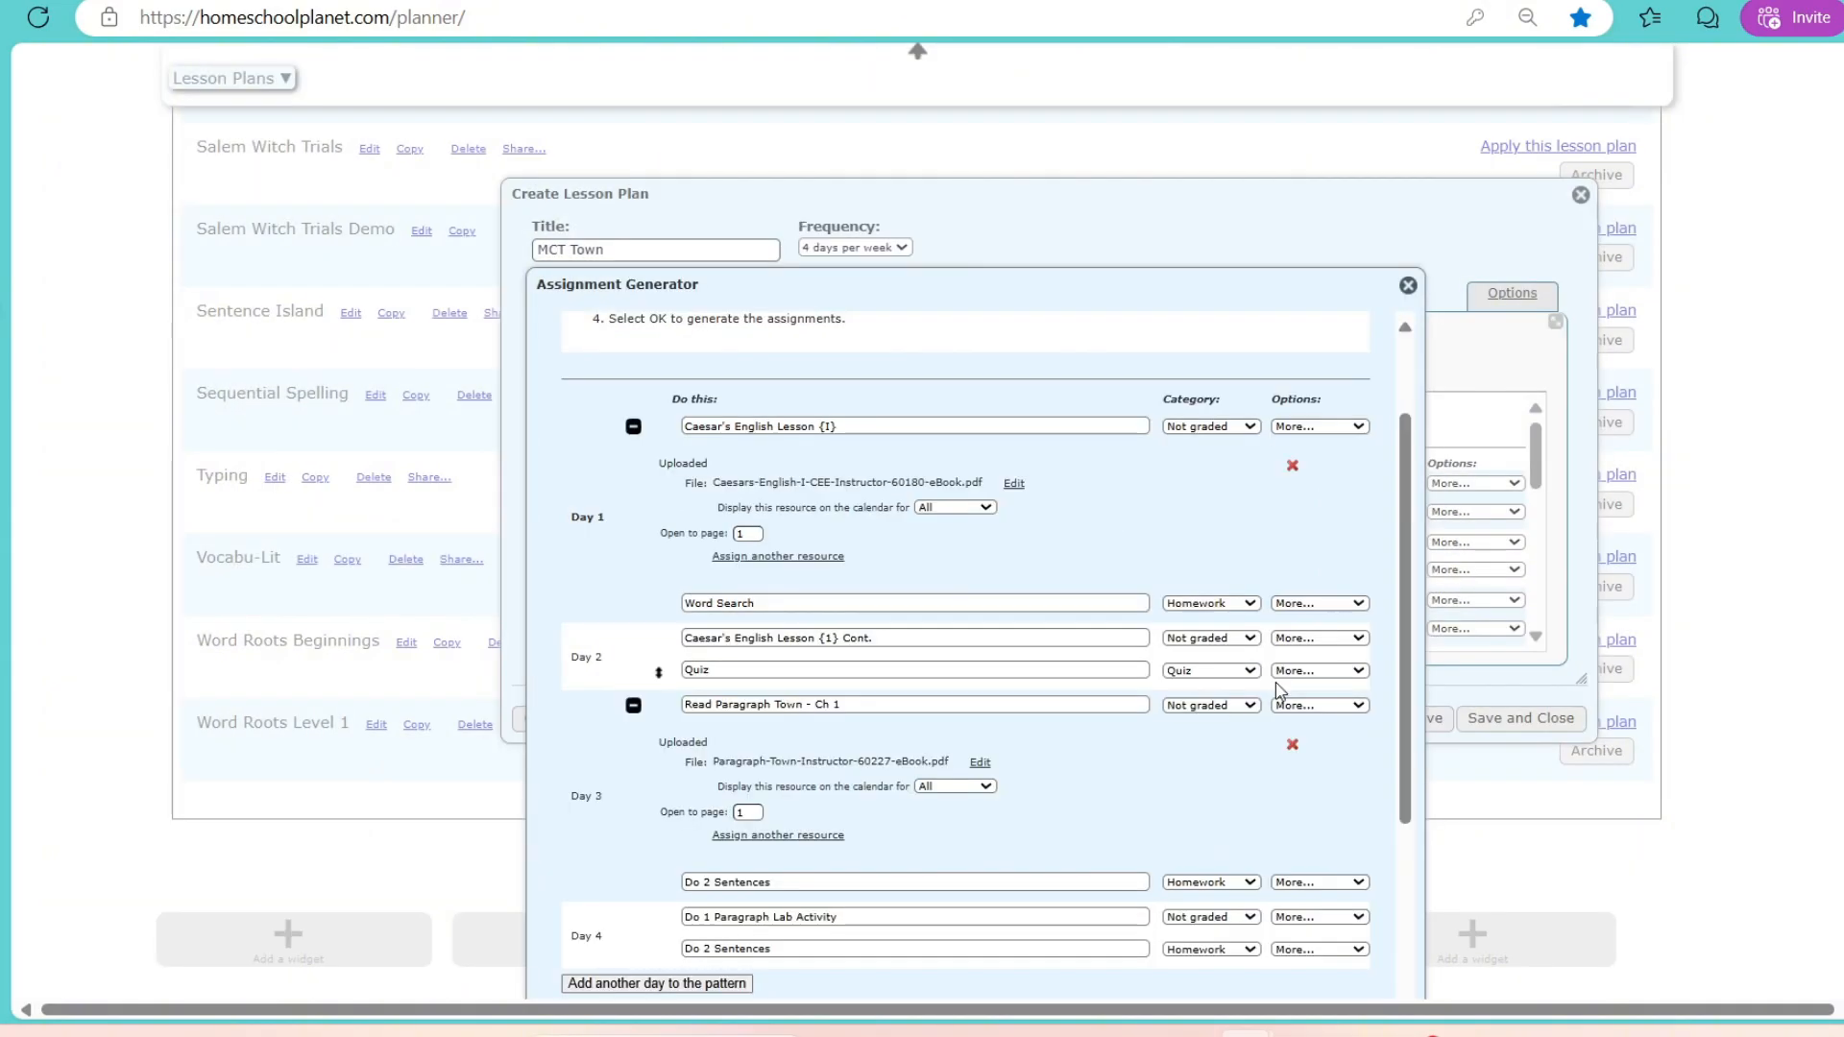
Step: Check the preview of the generated assignments and change the Day 3 reading to "Read Paragraph Town - Ch {1}"
left_click_drag(1399, 688, 1432, 871)
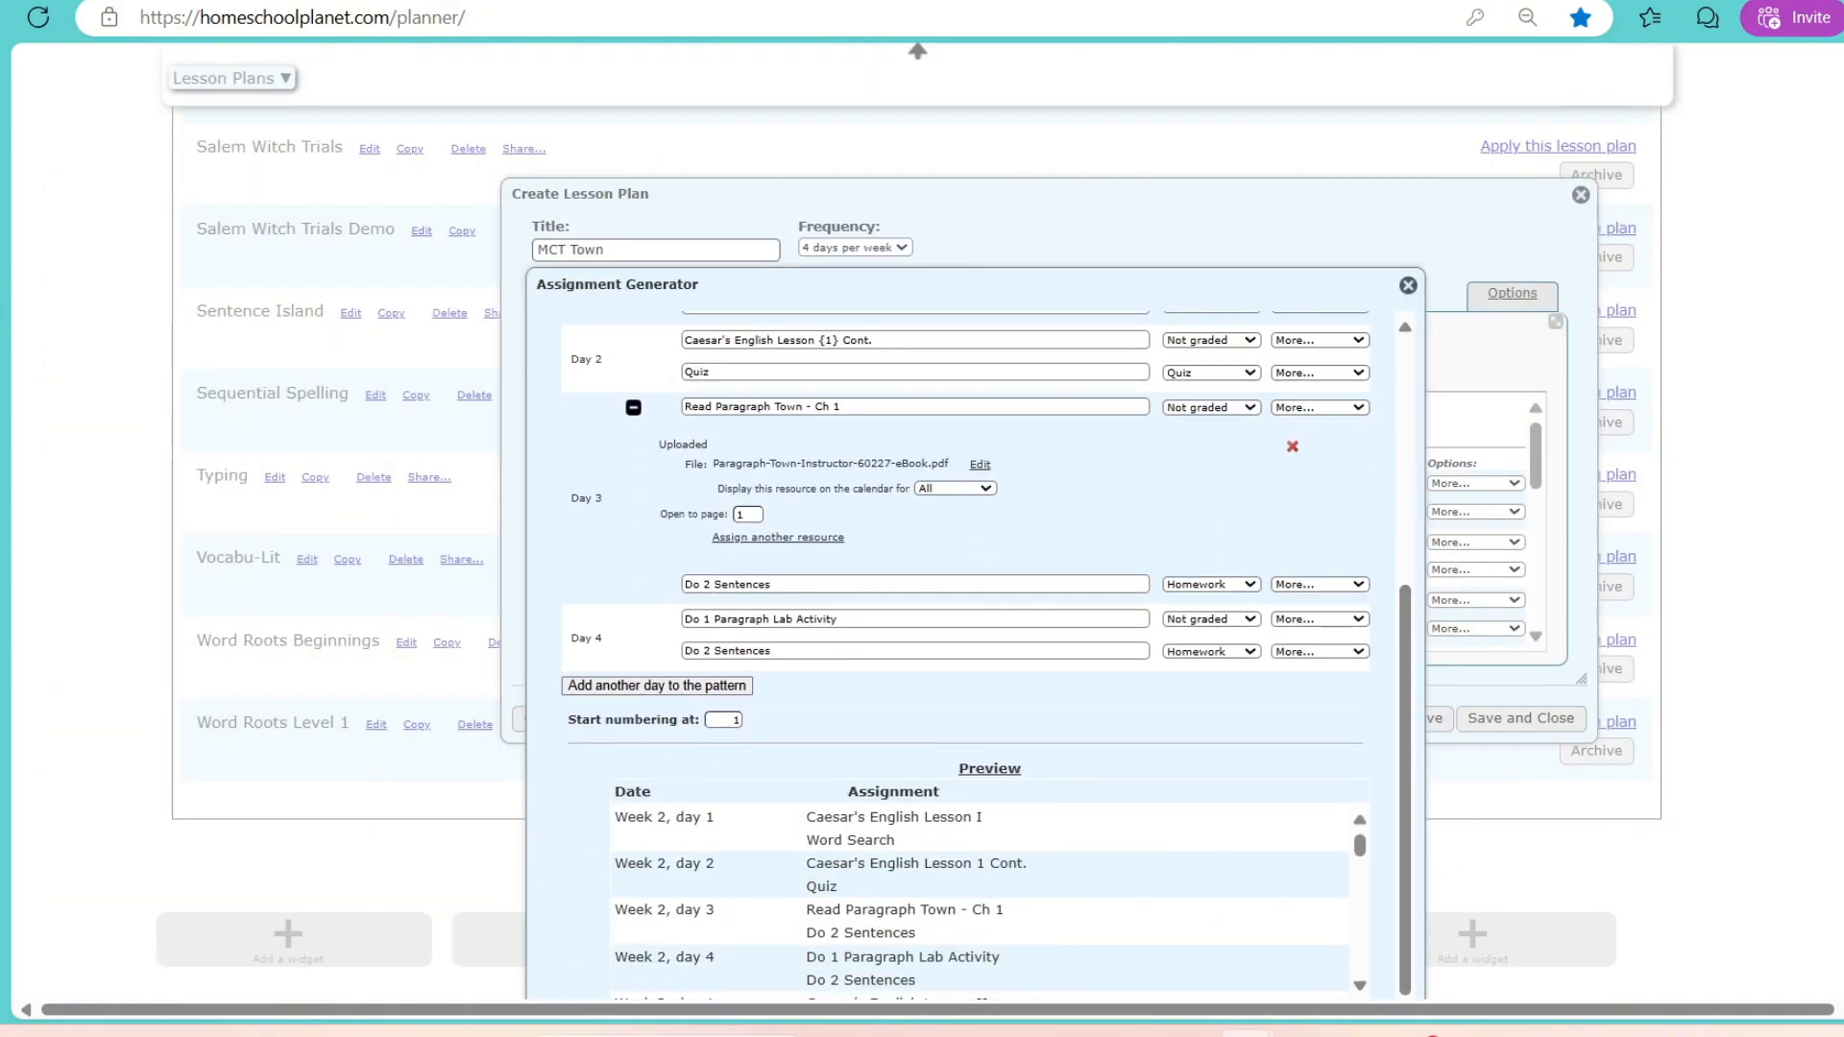
scroll(975, 576, "down", 1)
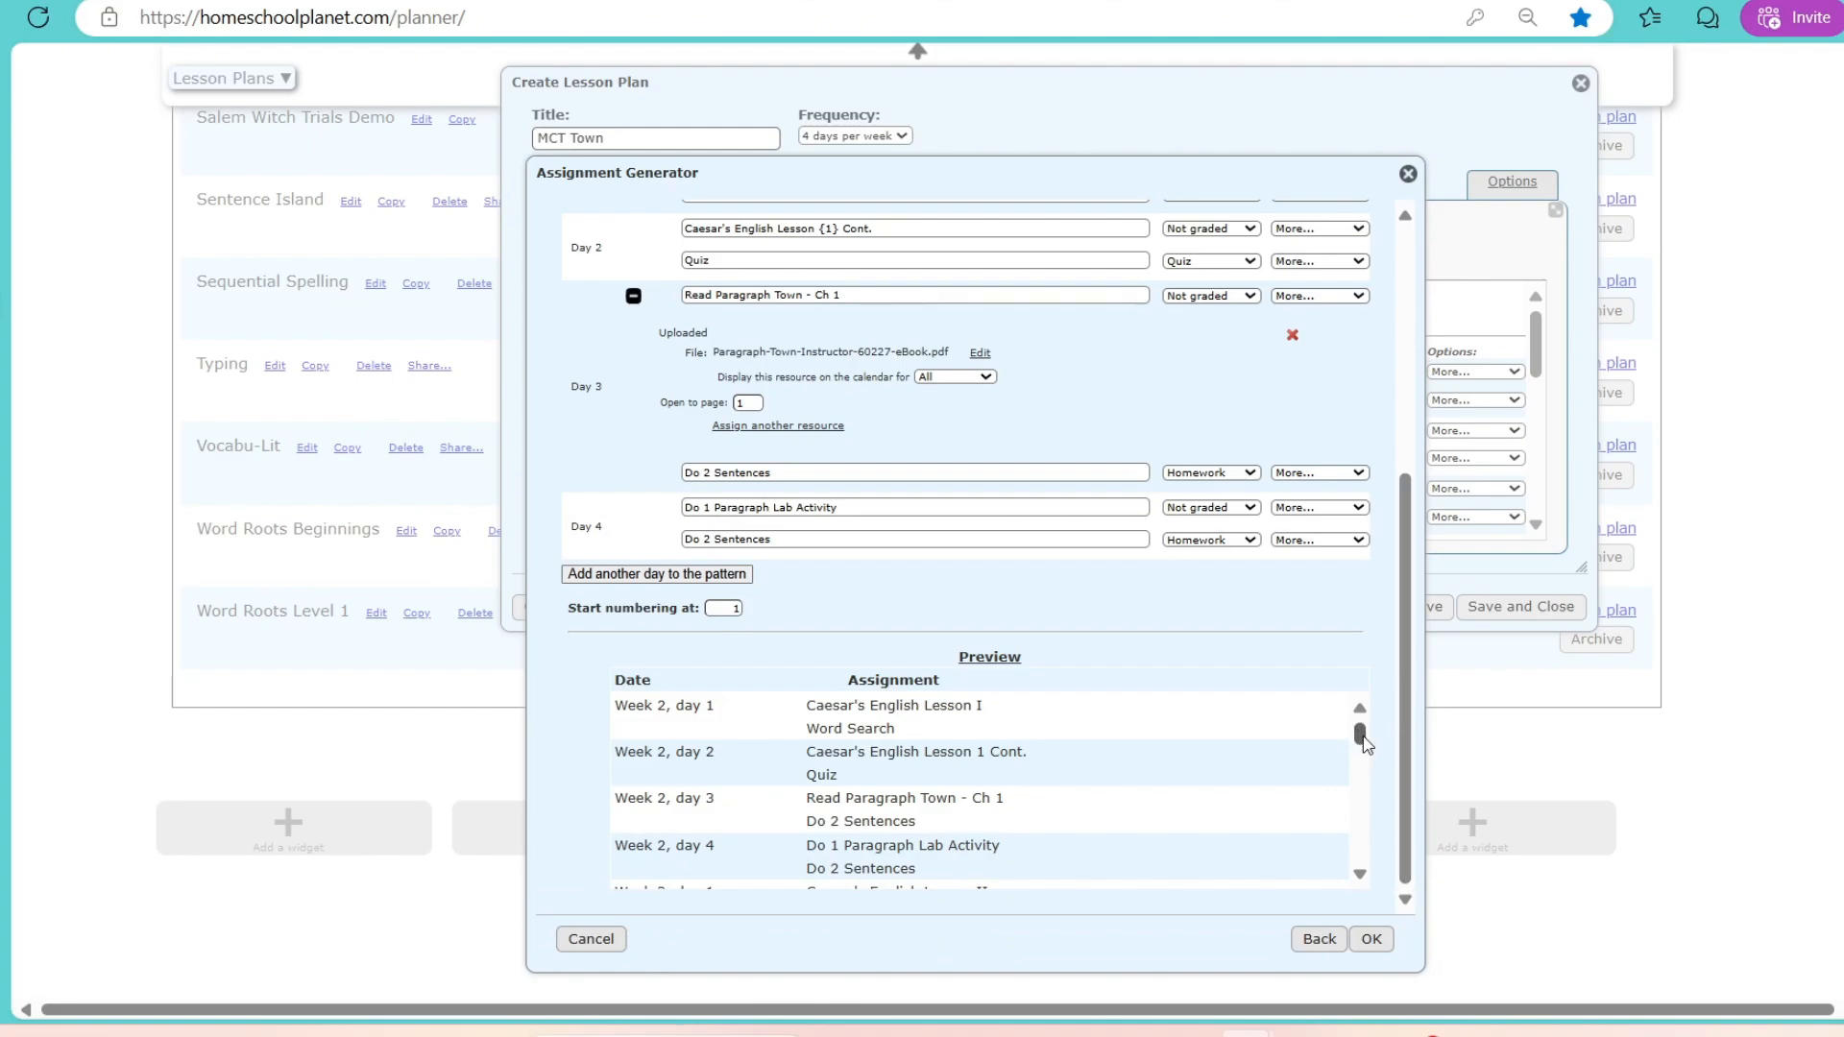
scroll(1366, 744, "down", 1)
scroll(1366, 745, "up", 1)
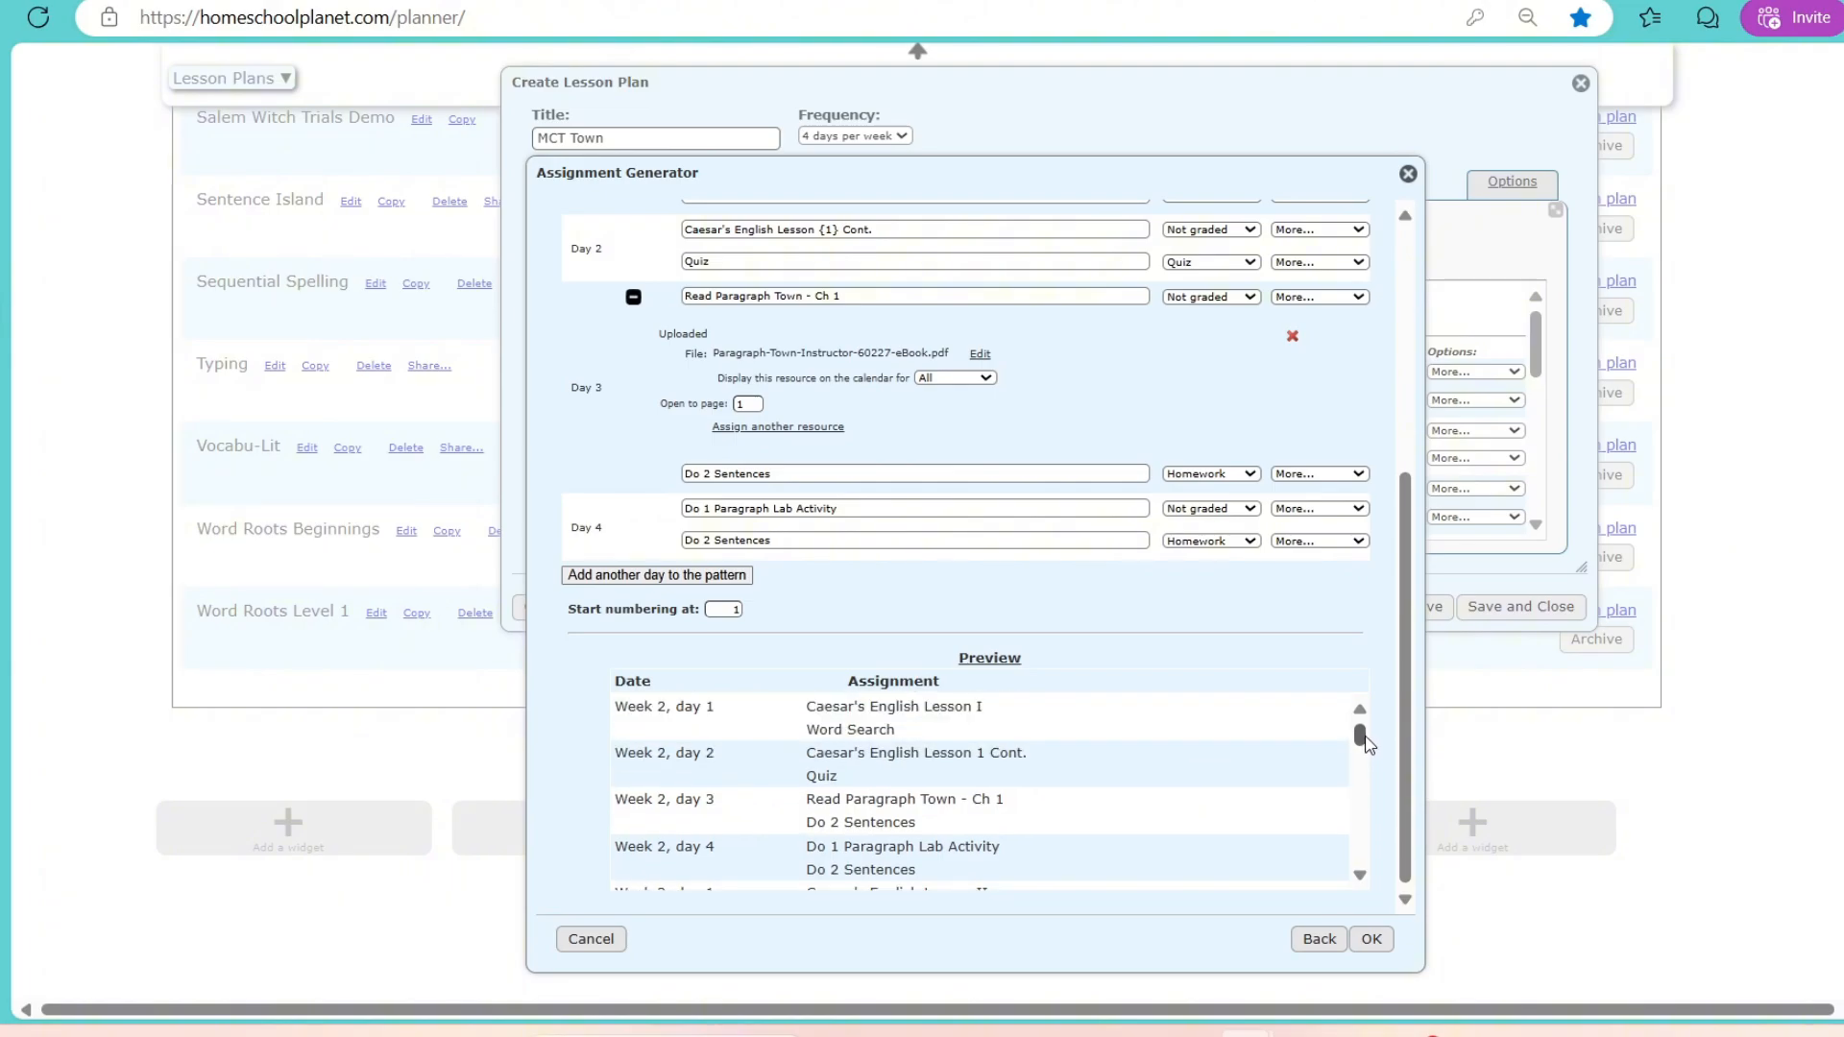
scroll(1366, 745, "down", 2)
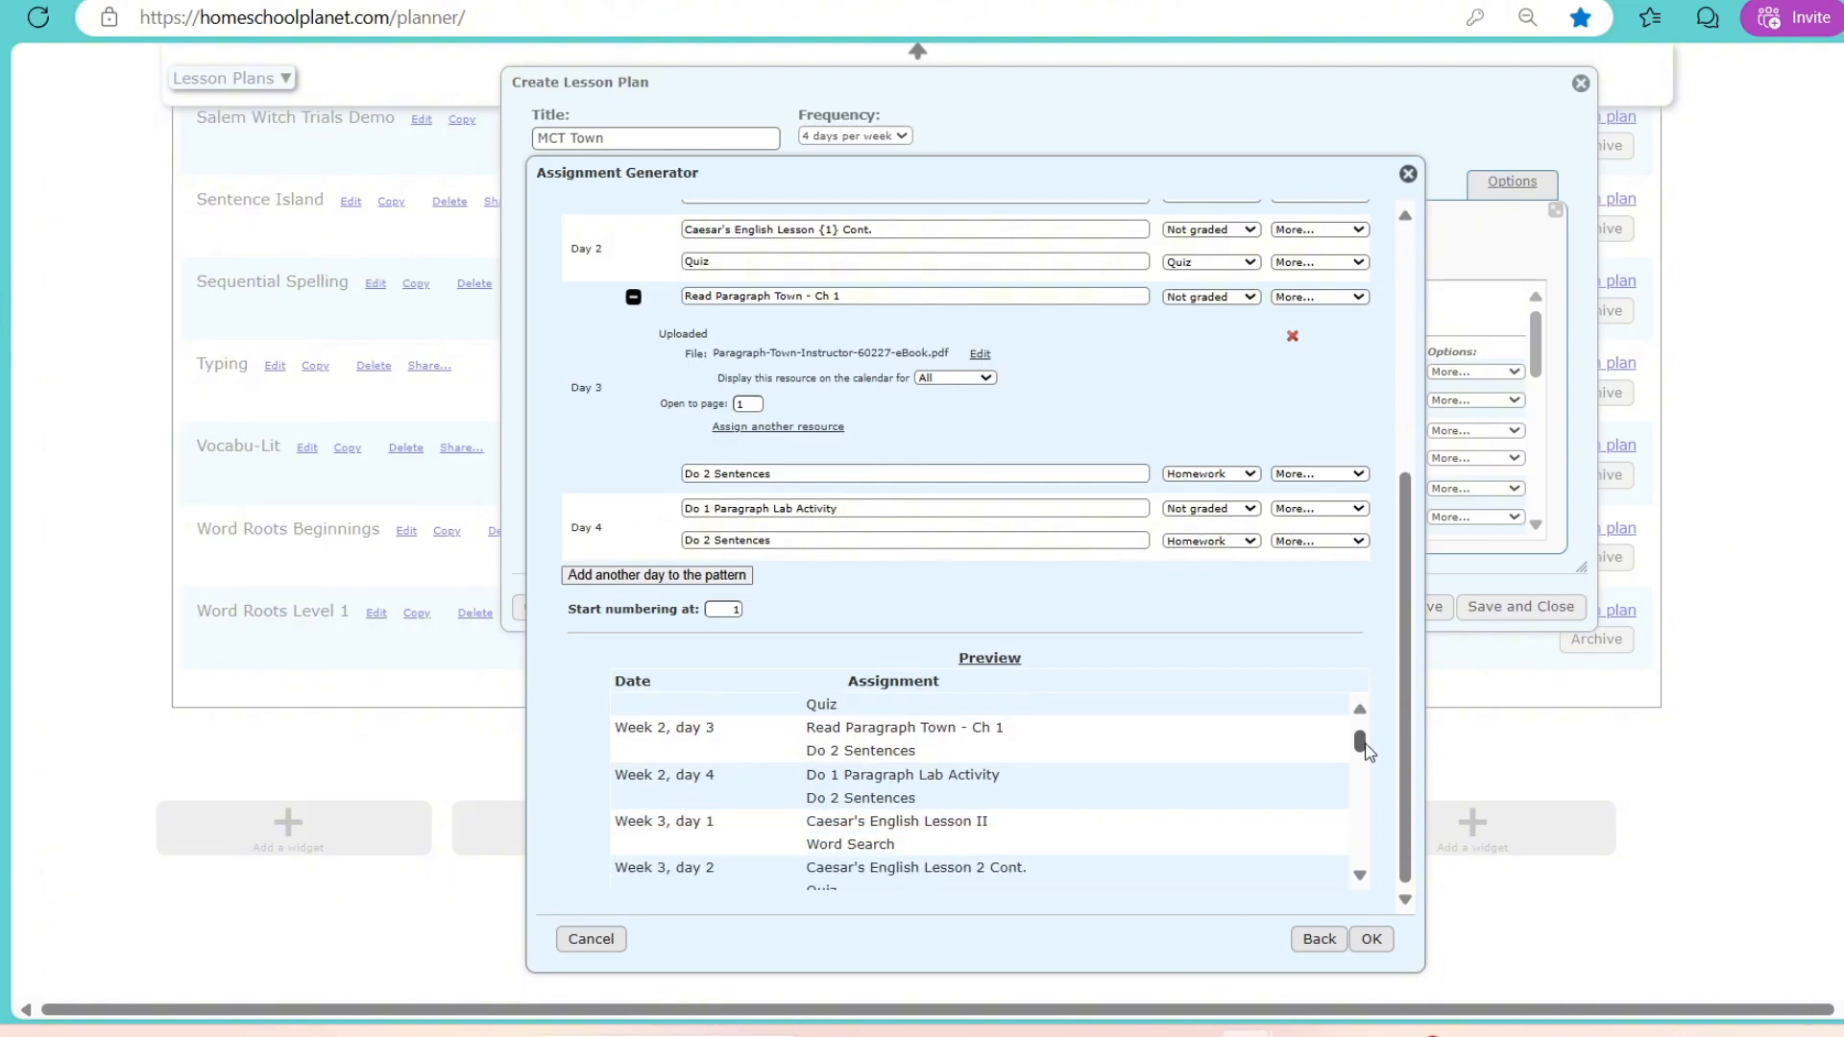
scroll(1368, 751, "up", 2)
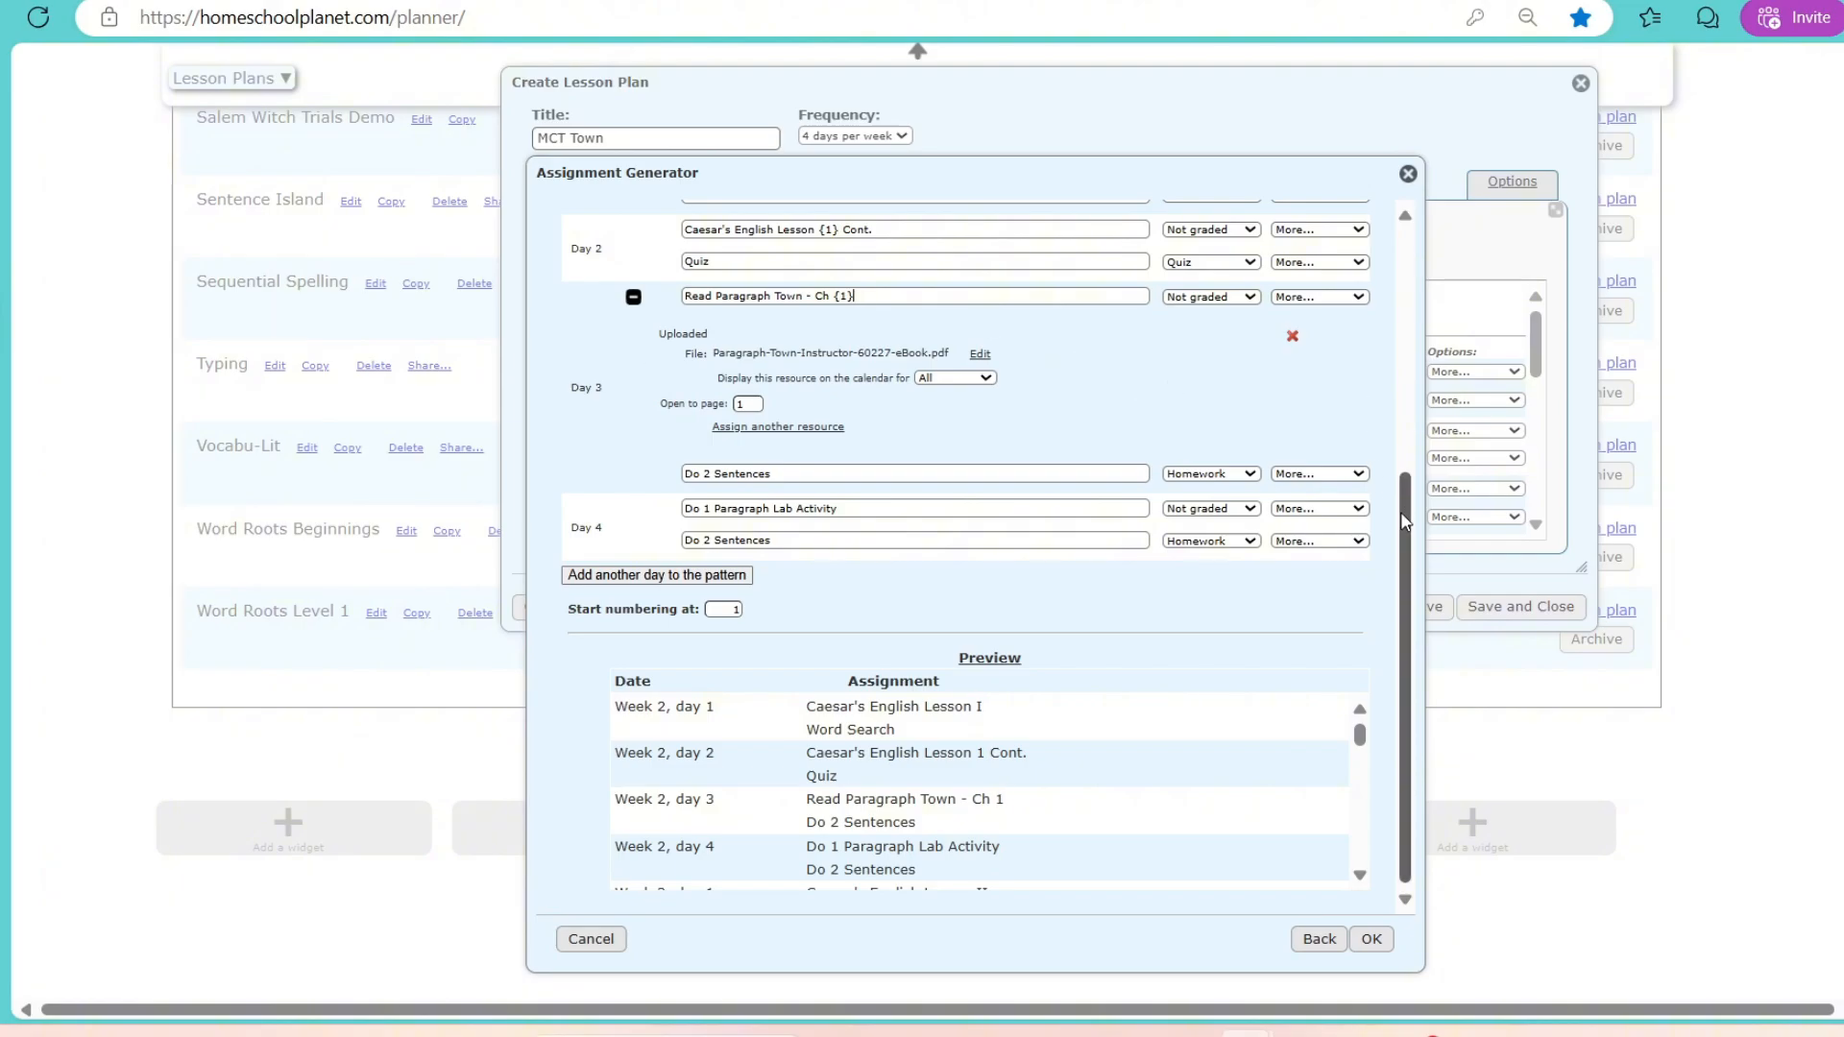
left_click_drag(1405, 521, 1400, 529)
left_click(1037, 539)
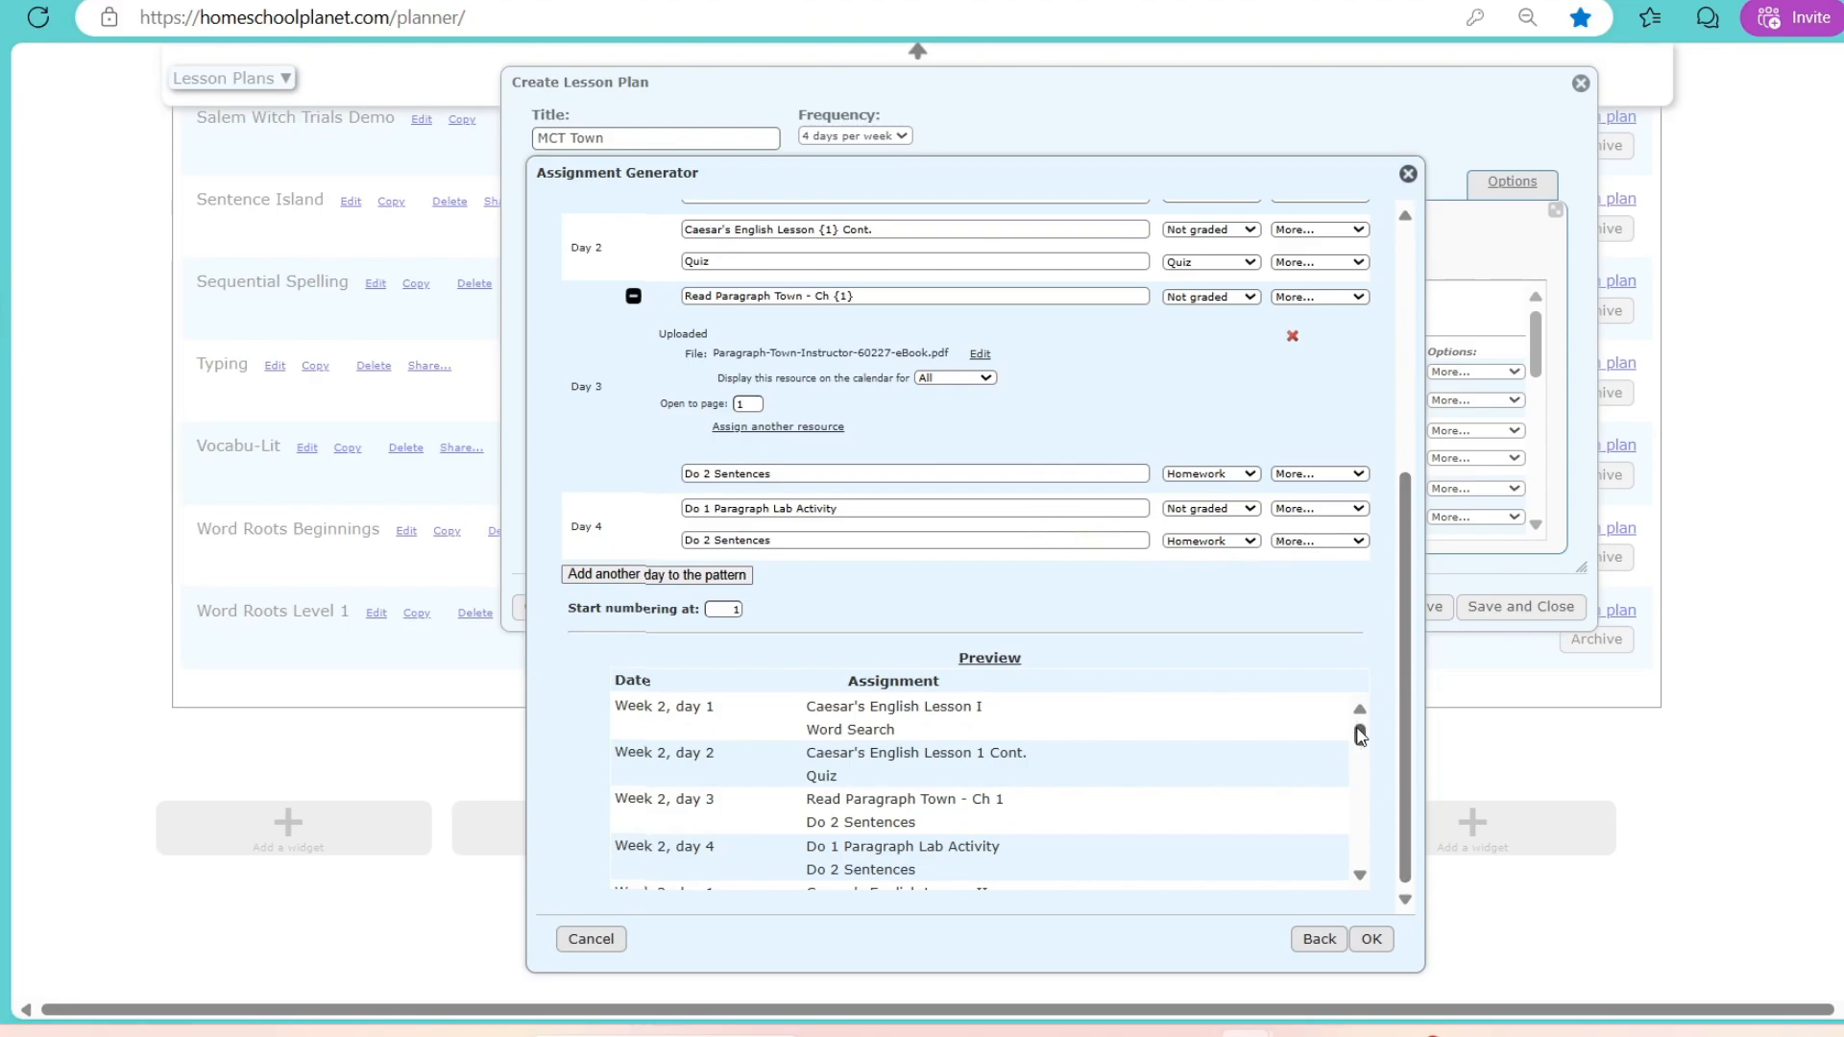
Step: Change the Day 2 lesson numbering to a Roman numeral so it reads "Caesar's English Lesson {I} Cont."
left_click_drag(1359, 736, 1384, 559)
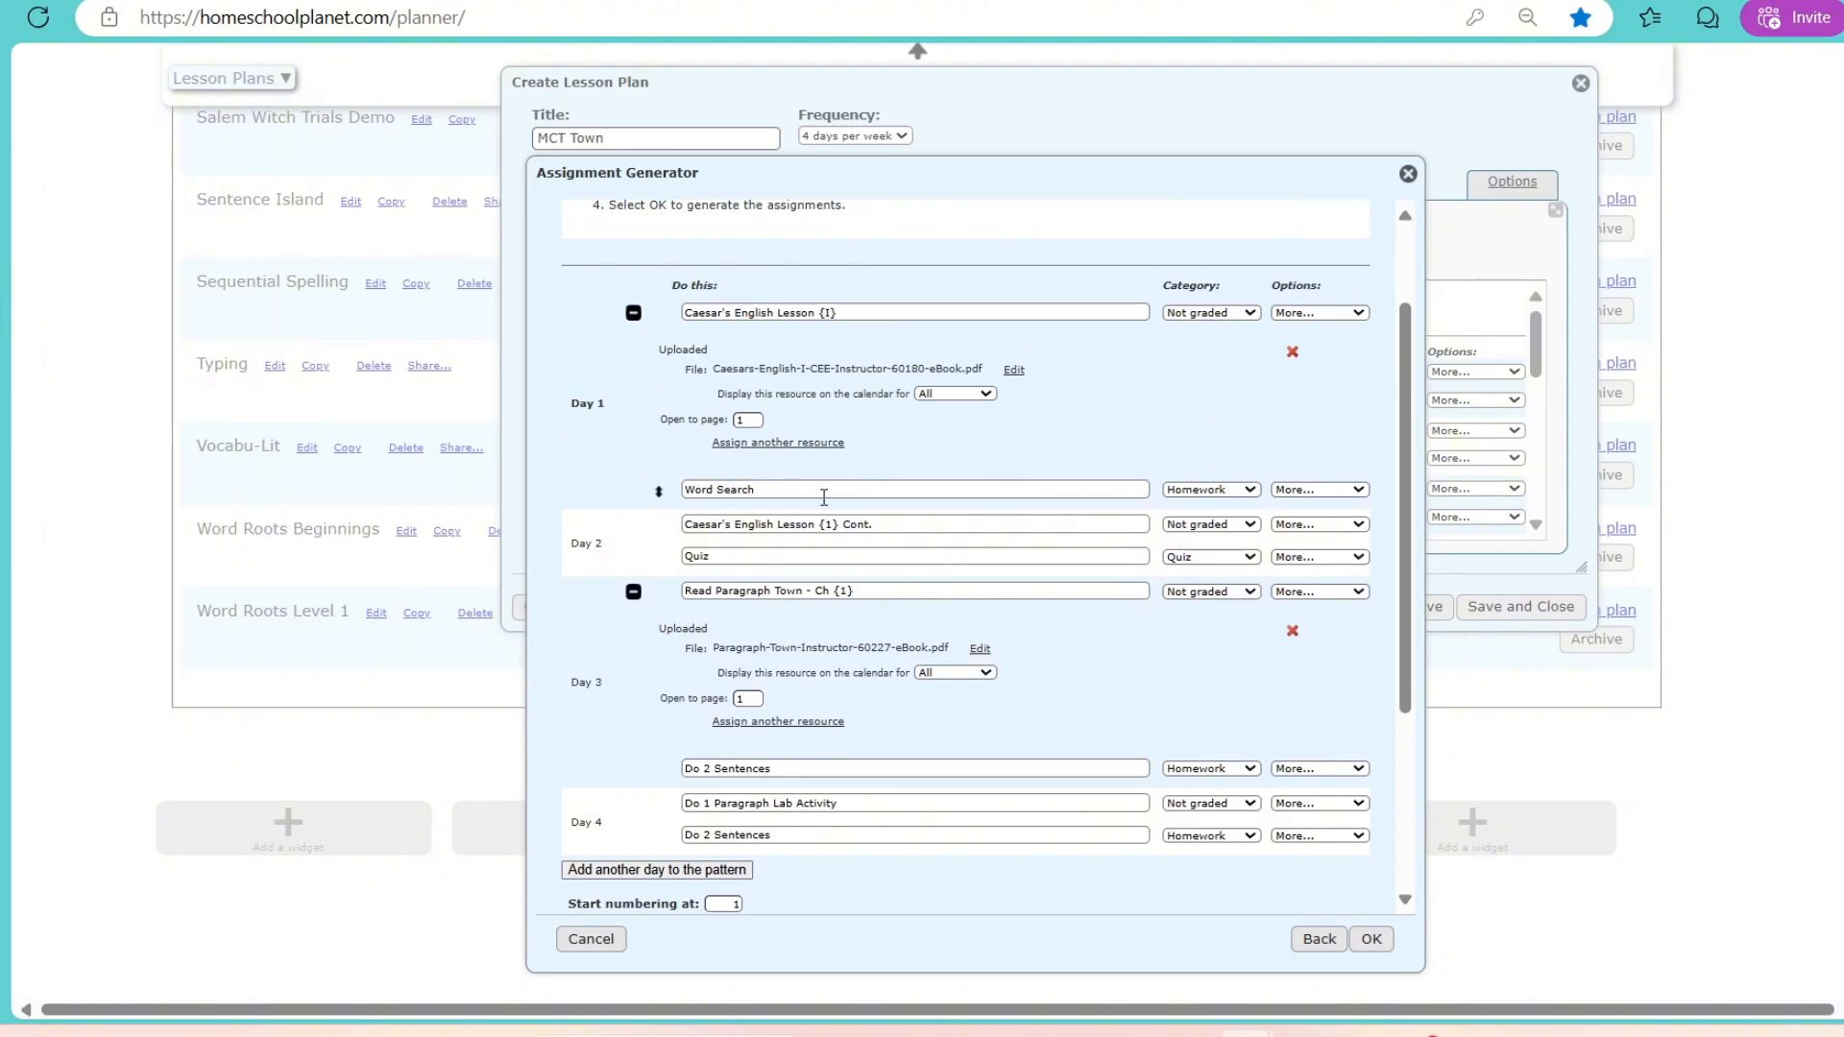
left_click(832, 526)
key("BackSpace")
type("I")
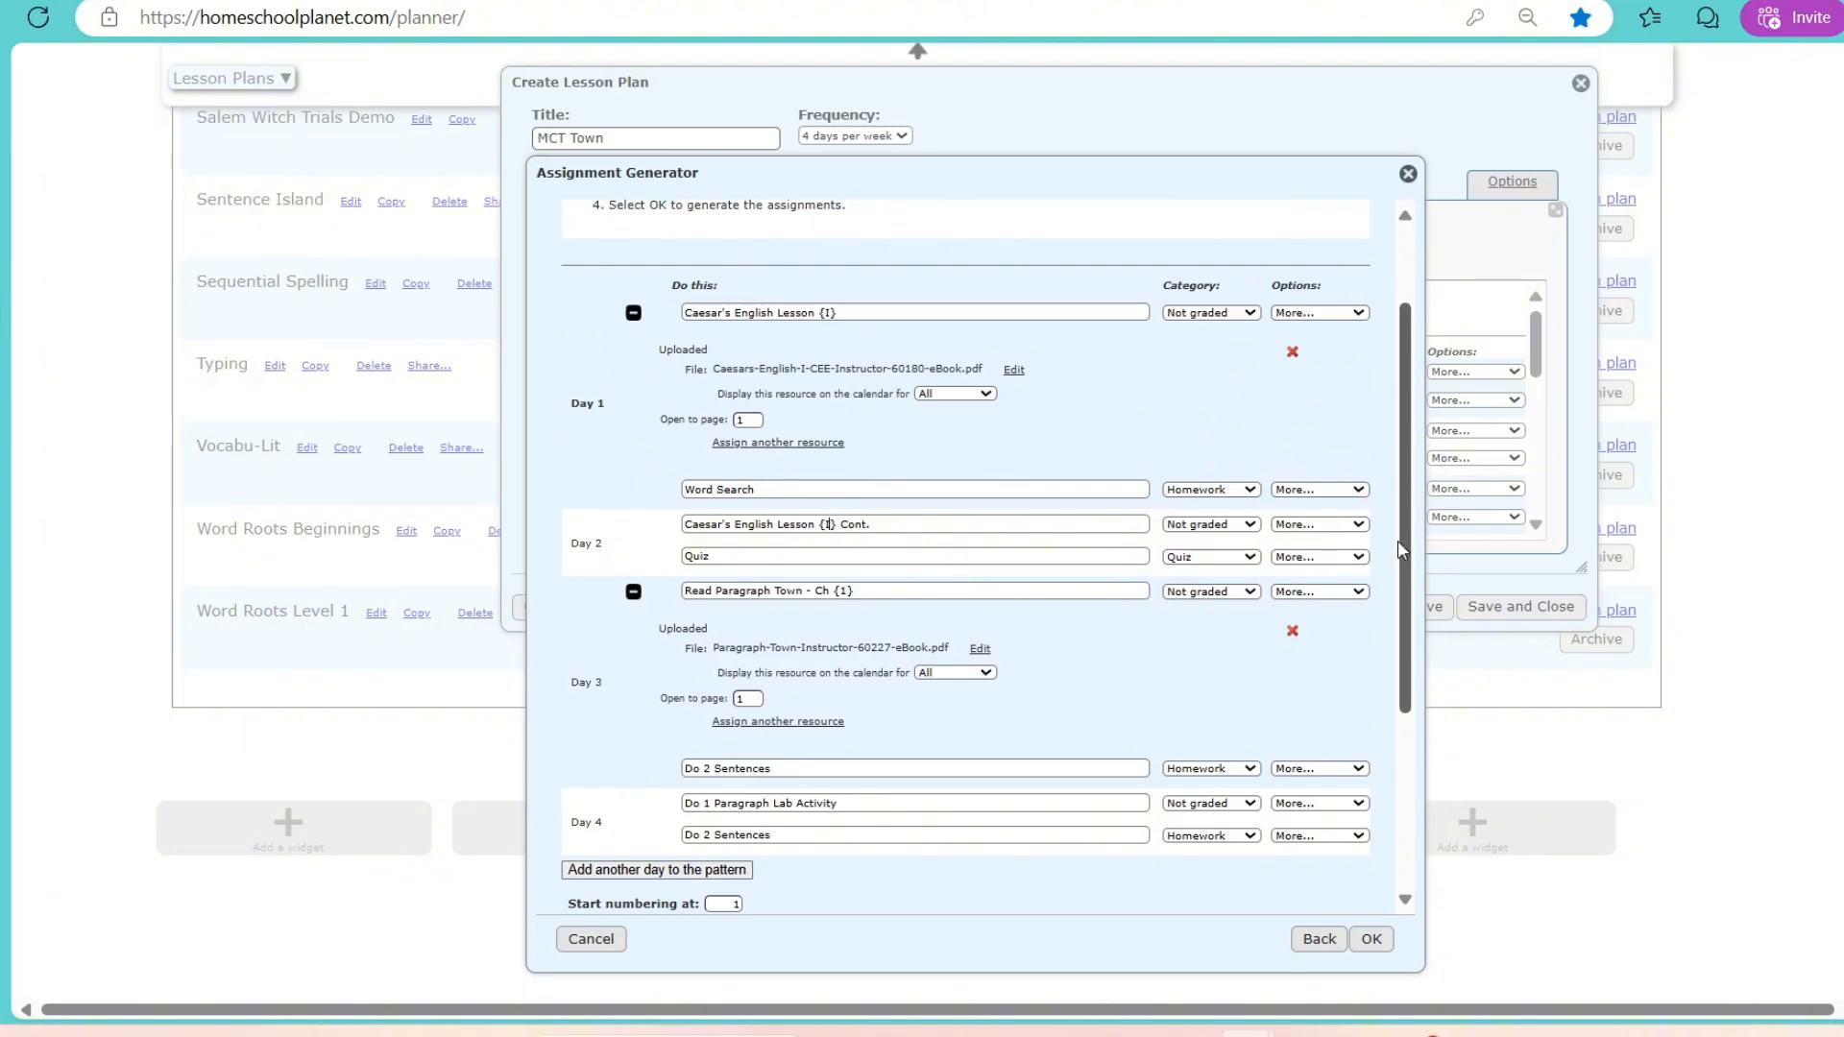
Step: Generate the assignments from the finished four-day pattern and add them to the lesson plan
left_click_drag(1408, 559, 1374, 884)
left_click(1372, 938)
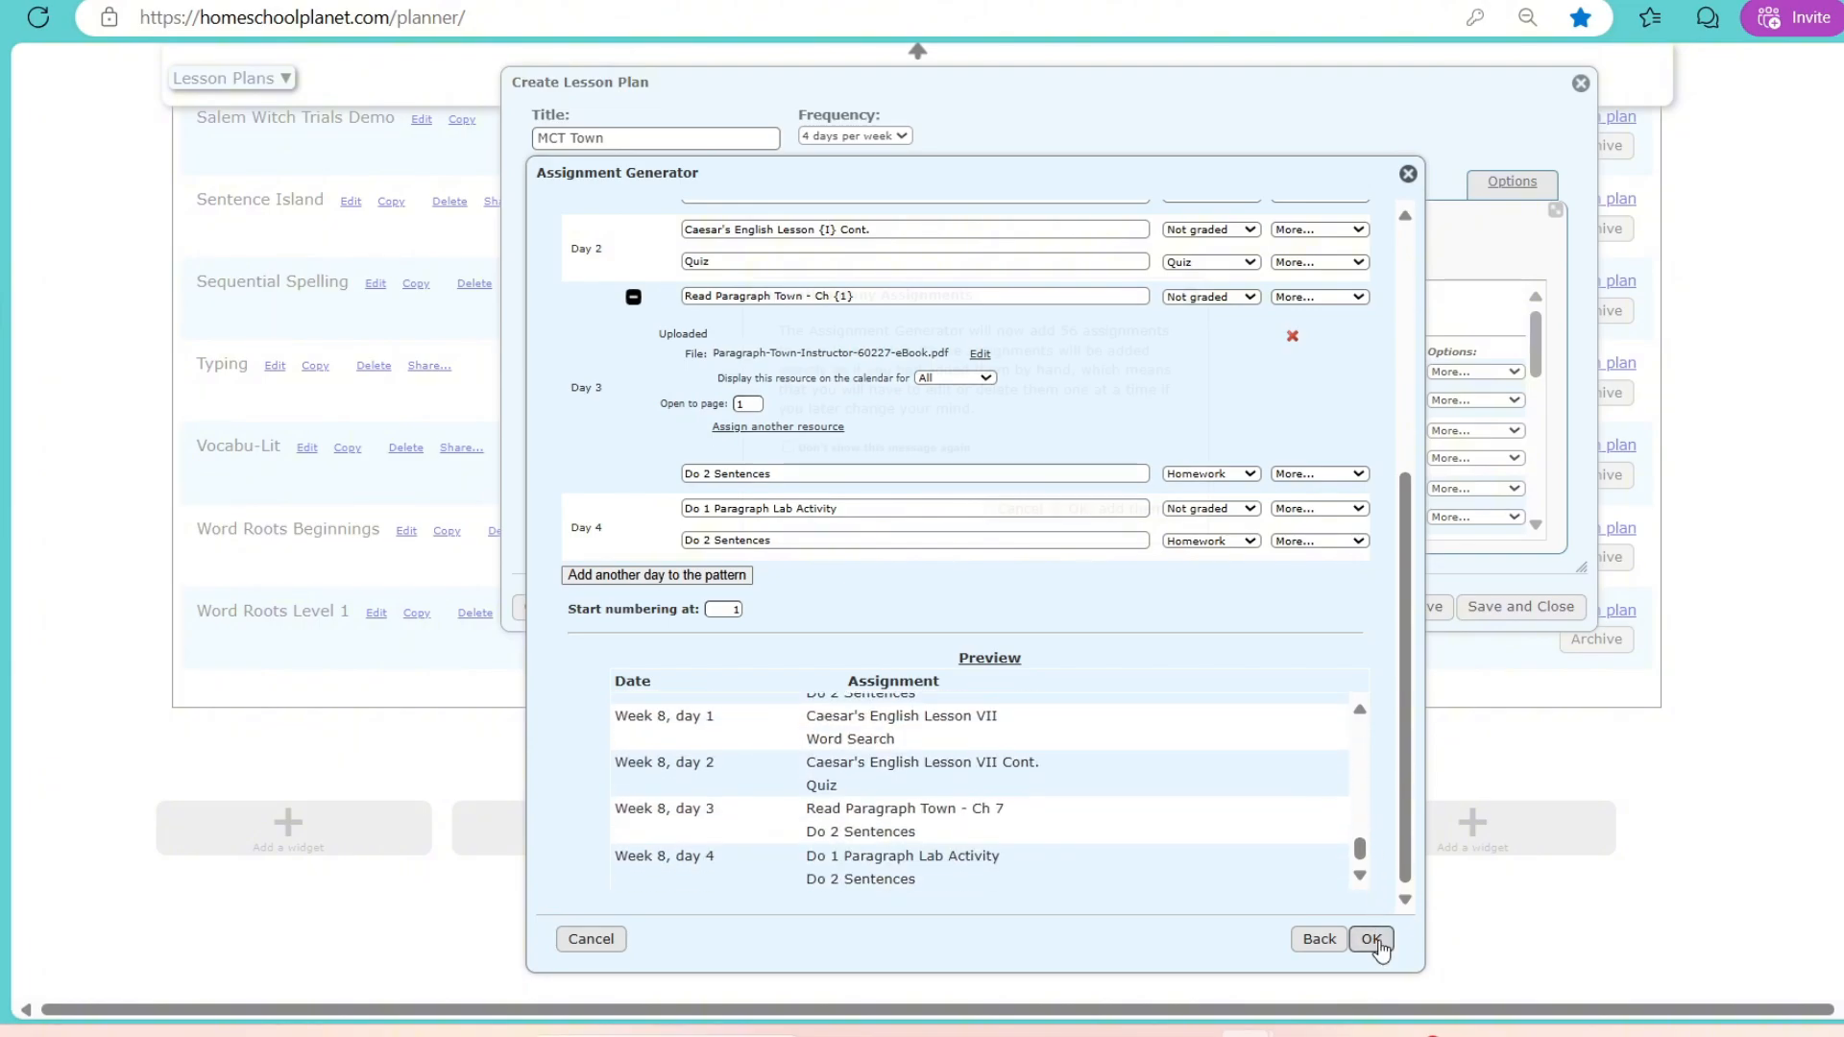
left_click(1118, 517)
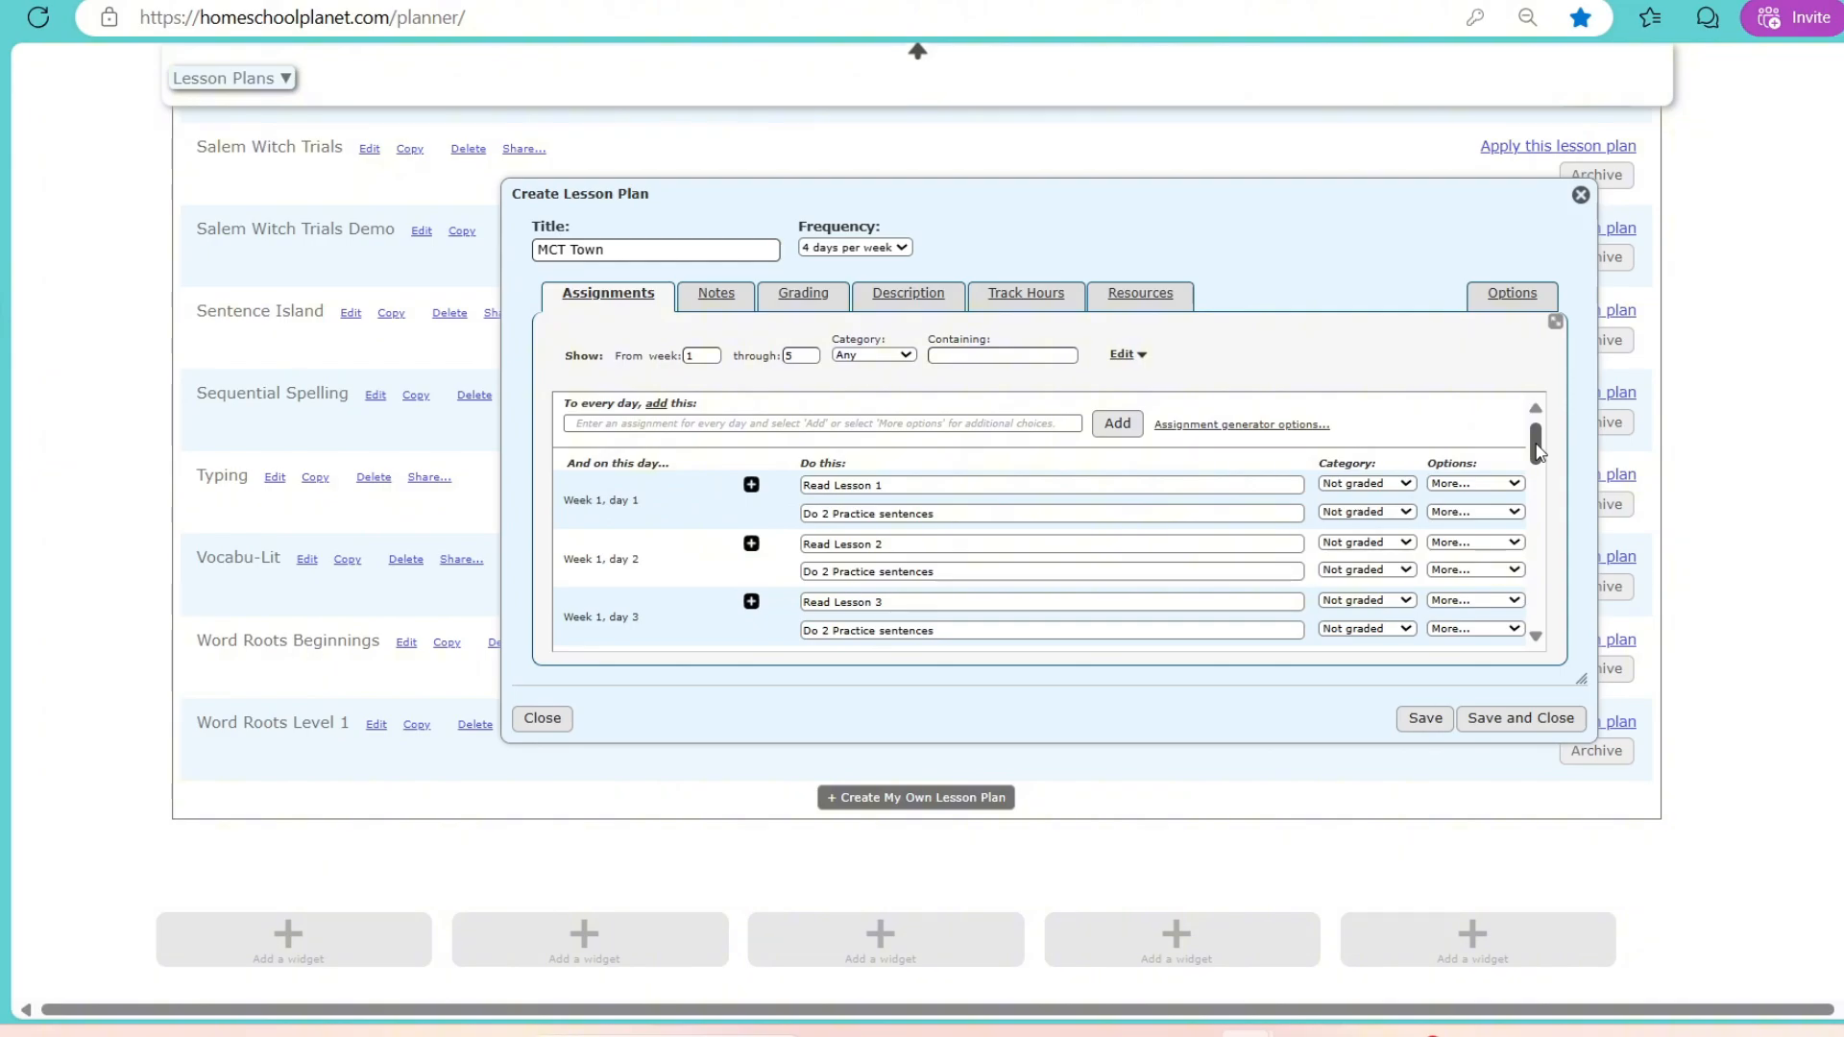
Step: Shift the Week 2, day 1 and following assignments down and enter "Complete Gra" on the freed day
left_click_drag(1537, 452, 1541, 485)
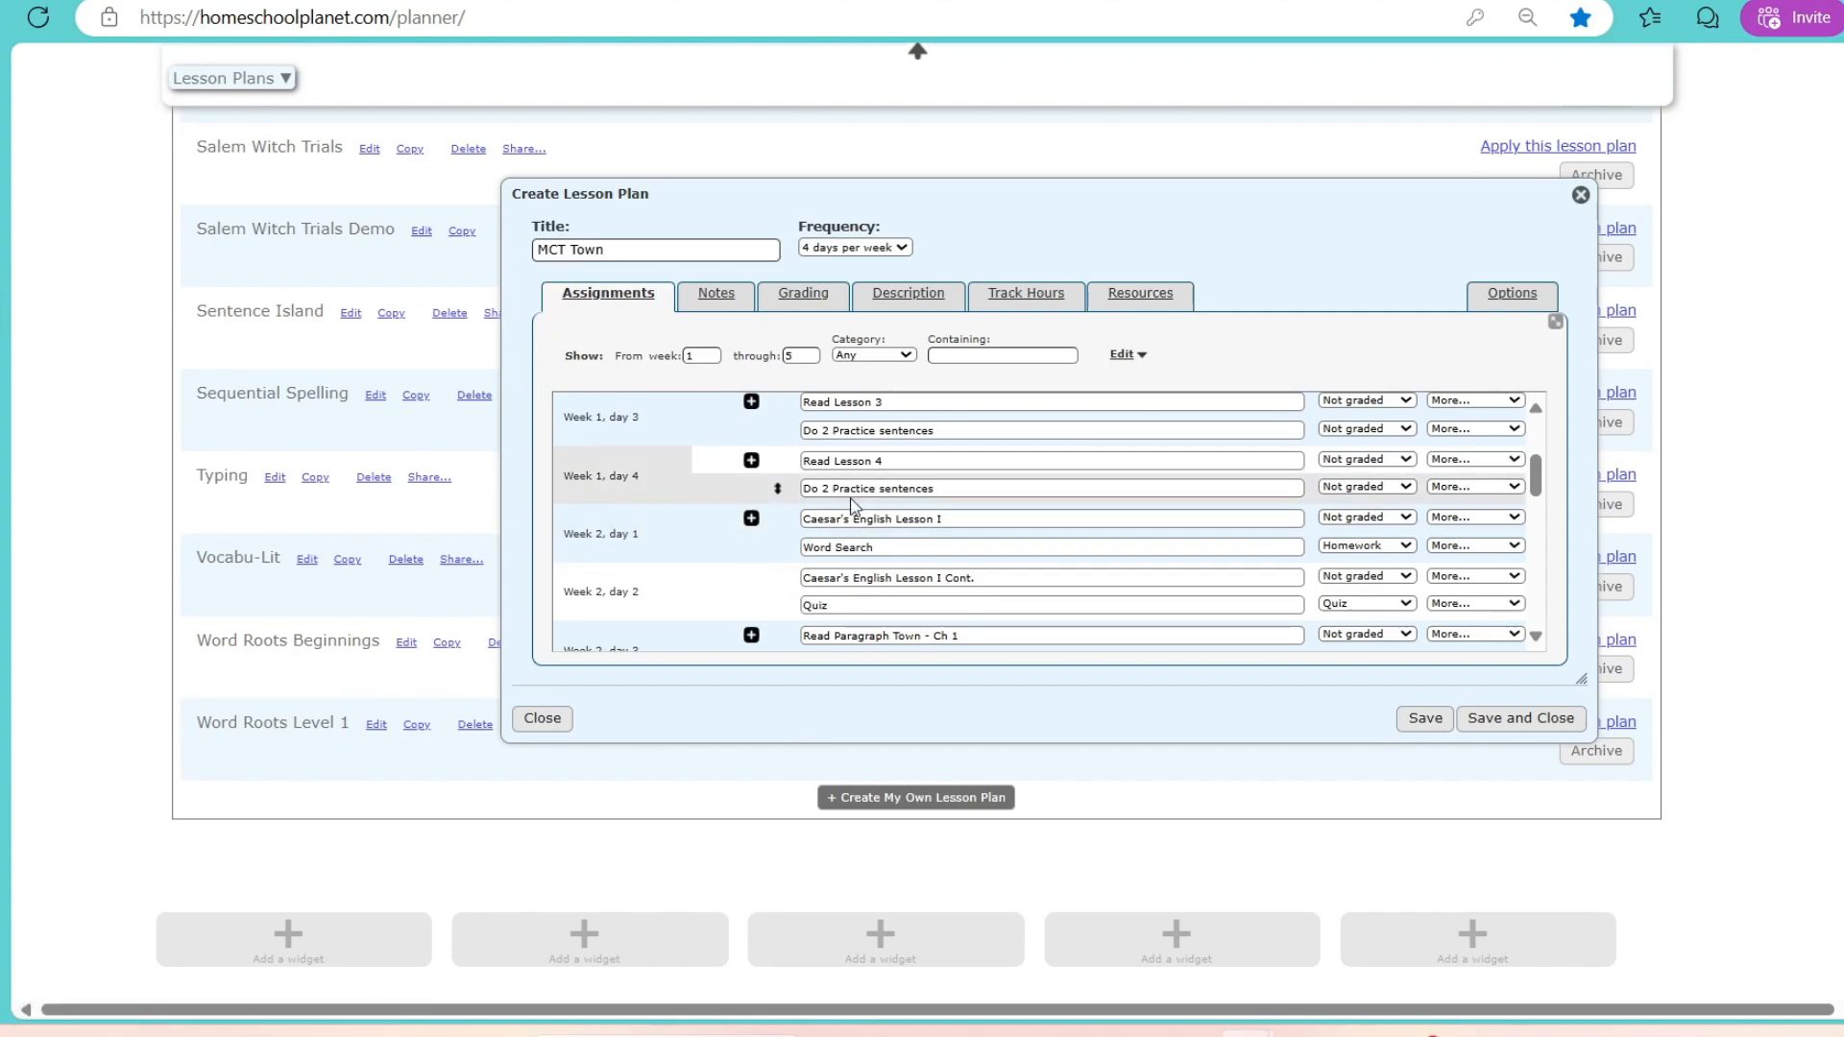
left_click(1444, 520)
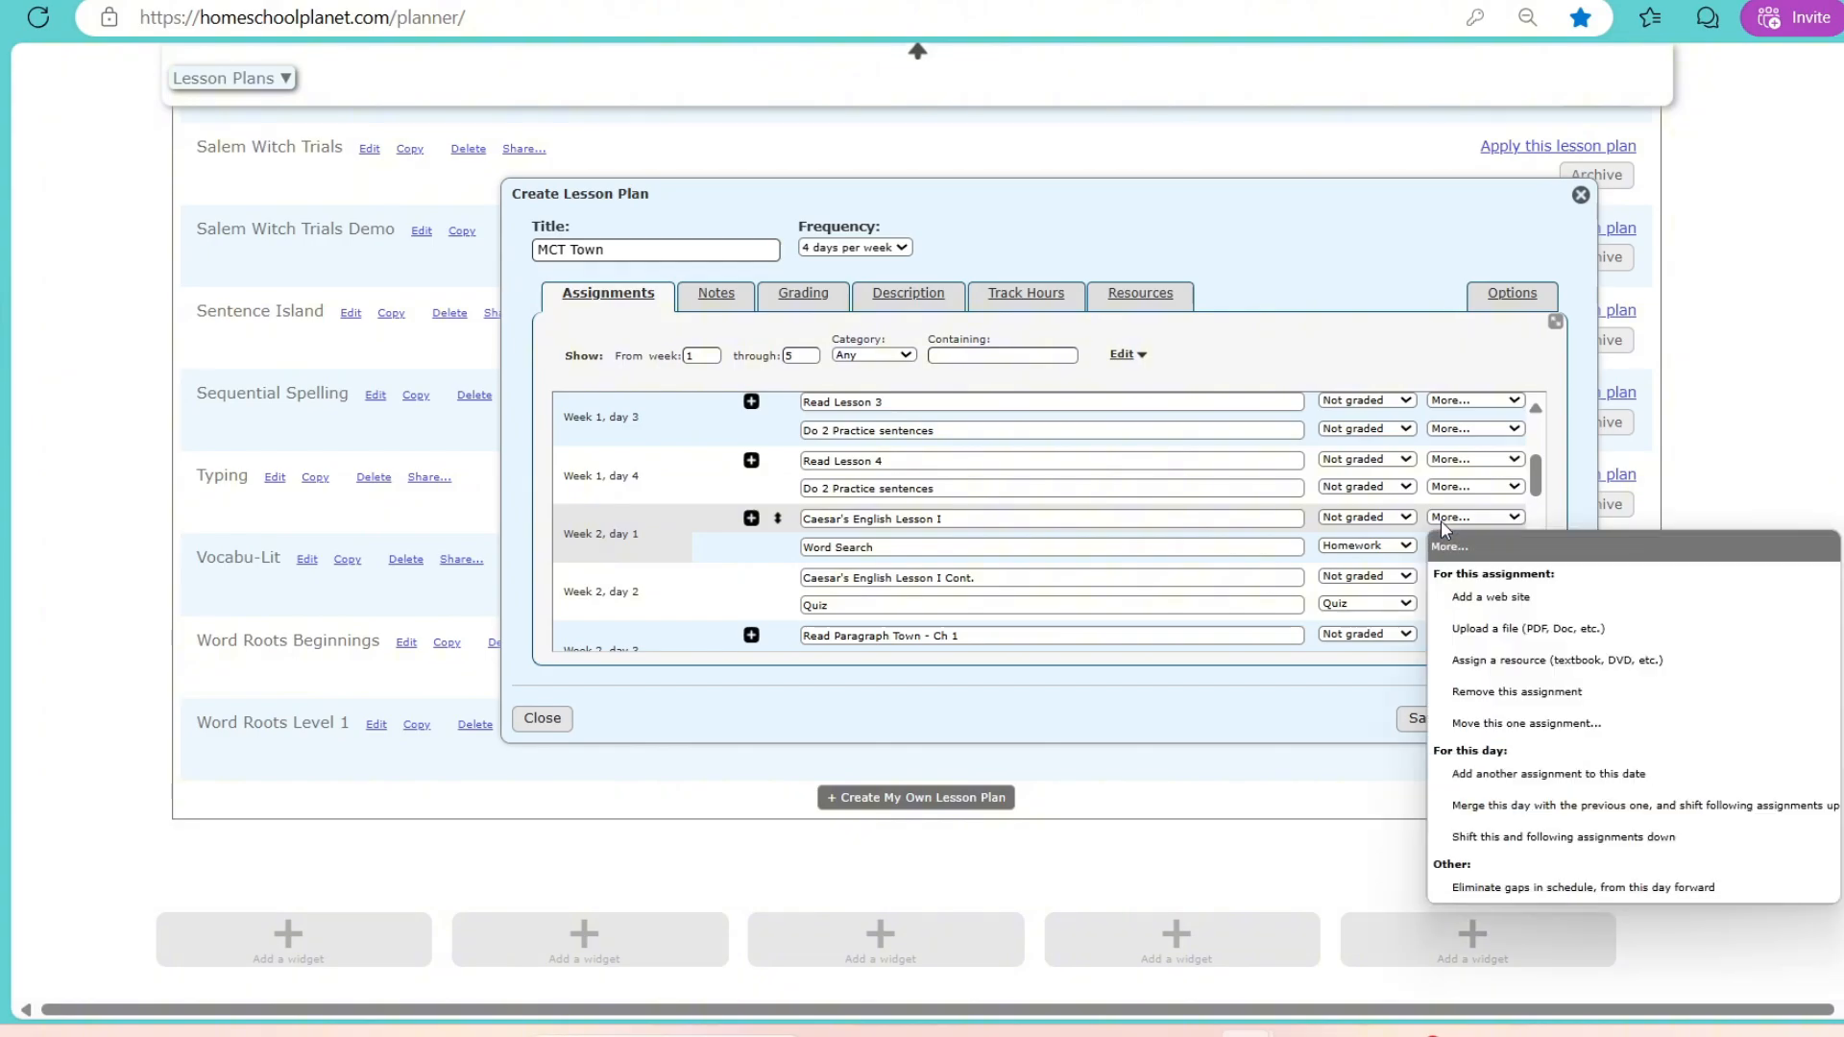
left_click(1511, 845)
left_click(965, 520)
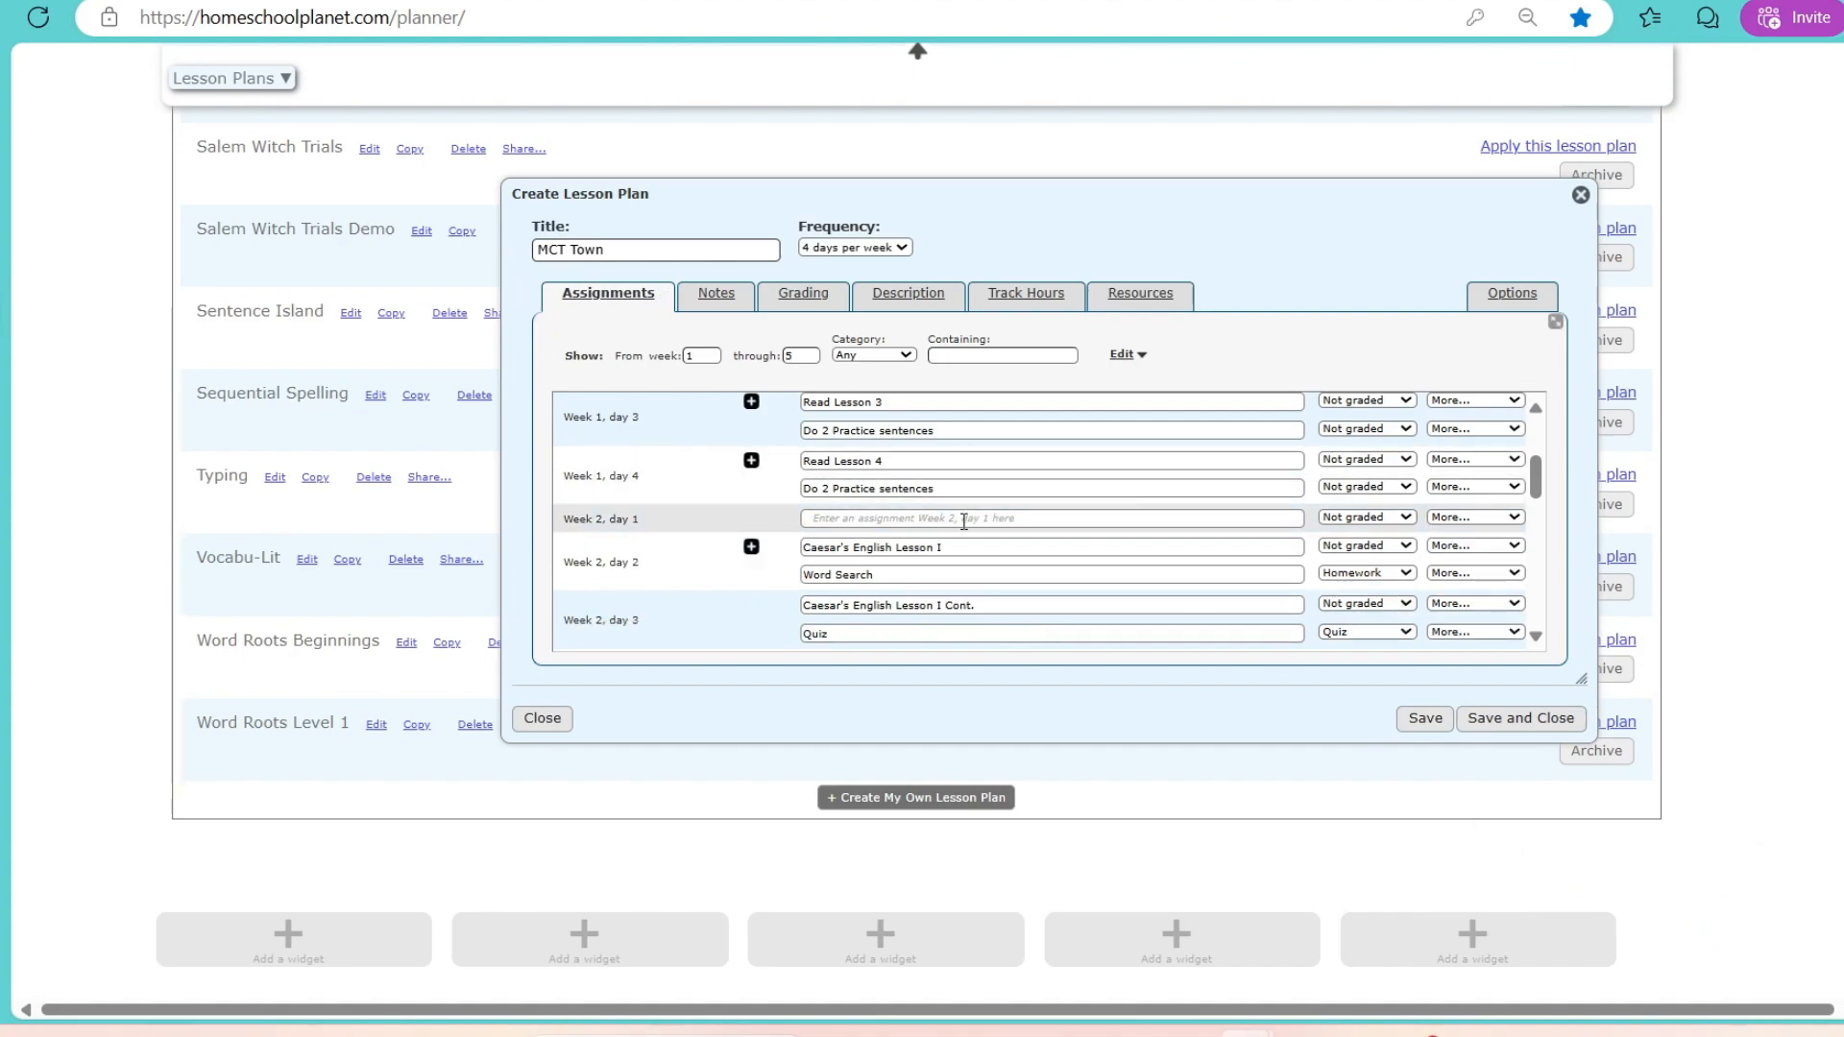
type("D")
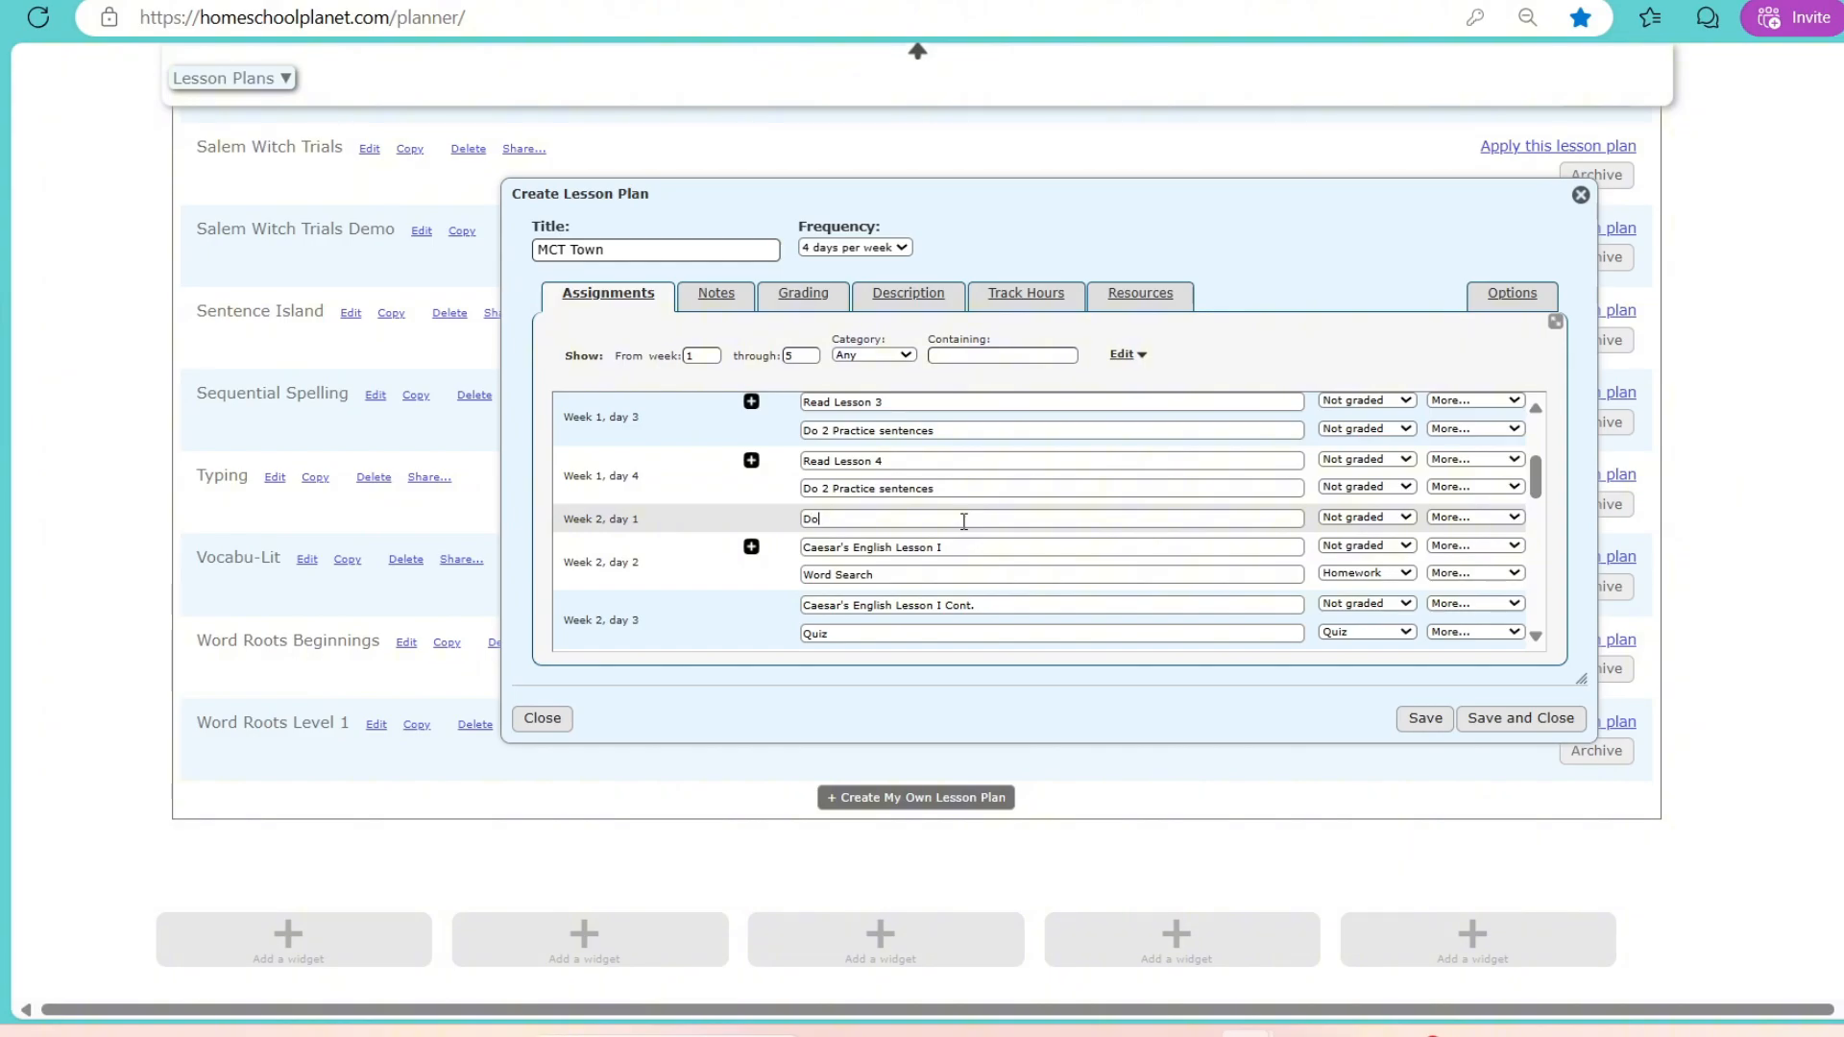
type("o")
key("BackSpace")
key("BackSpace")
type("Complete Gra")
Step: Remove the "Complete Gra" assignment and eliminate the schedule gap from Week 2, day 1 forward
left_click(1476, 518)
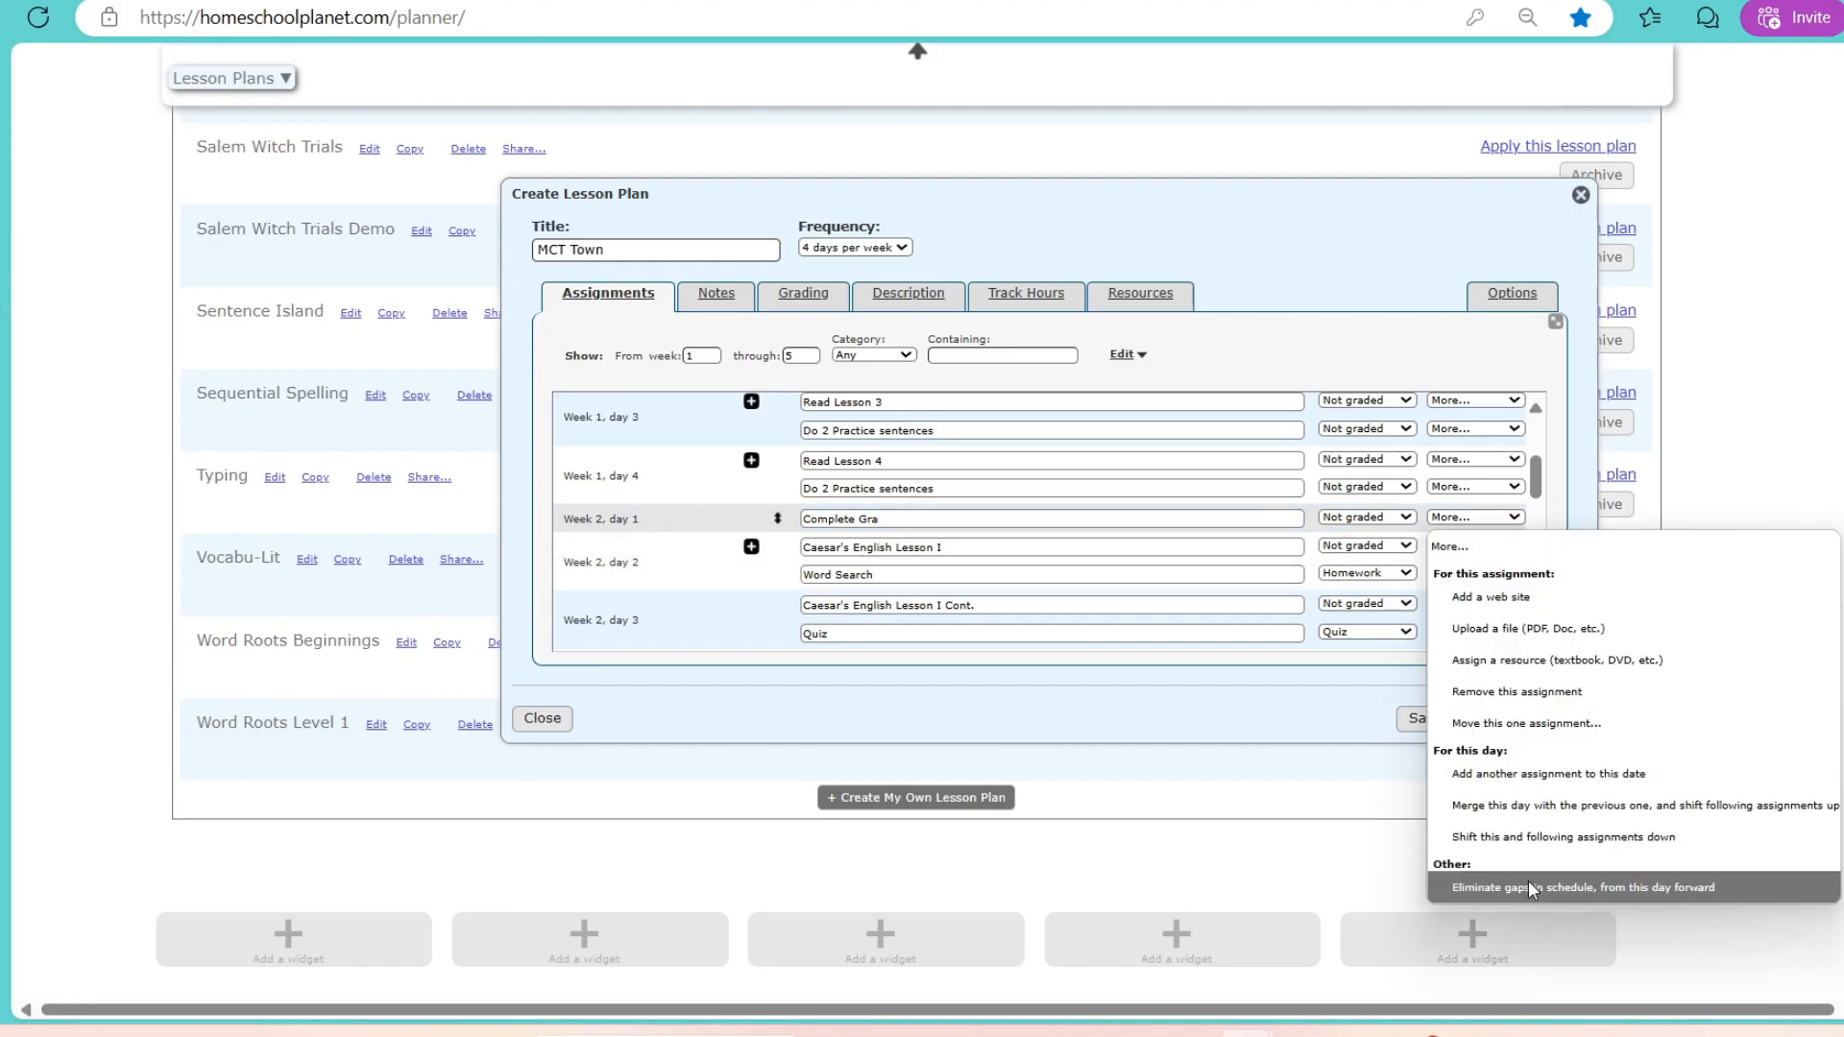
left_click(963, 519)
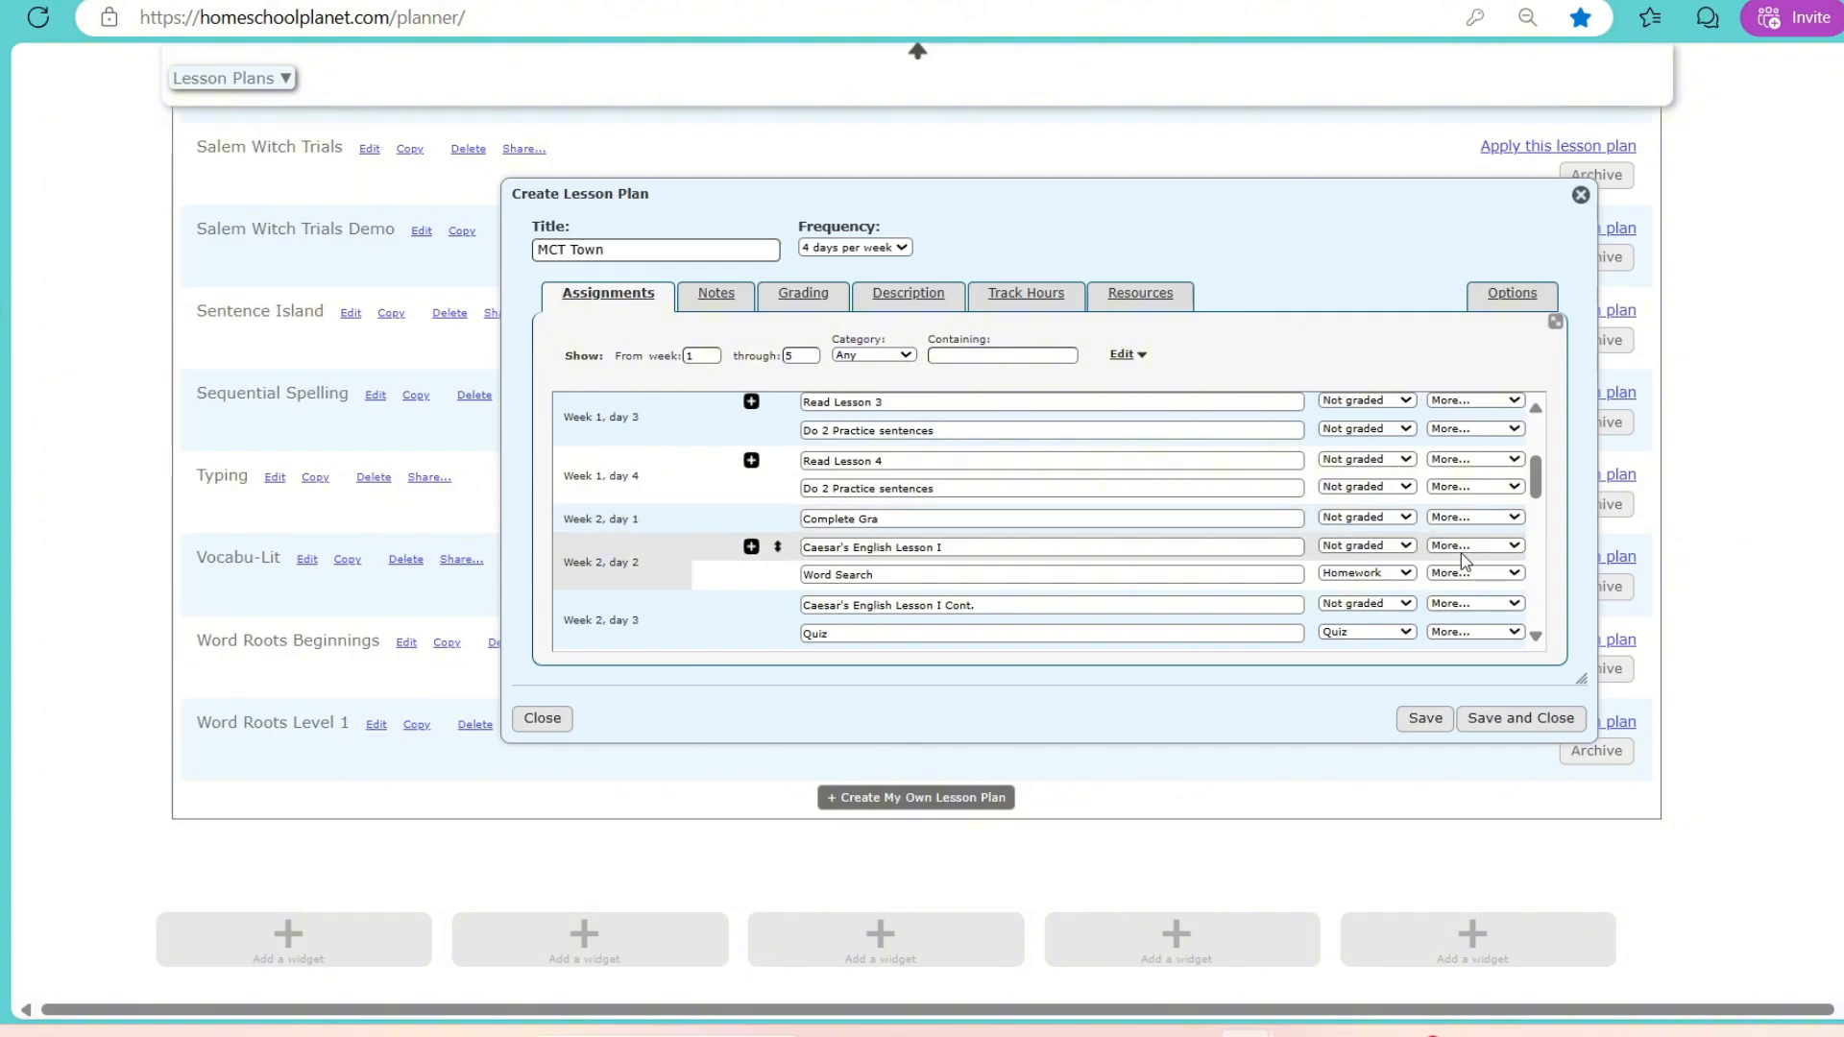
left_click(1462, 521)
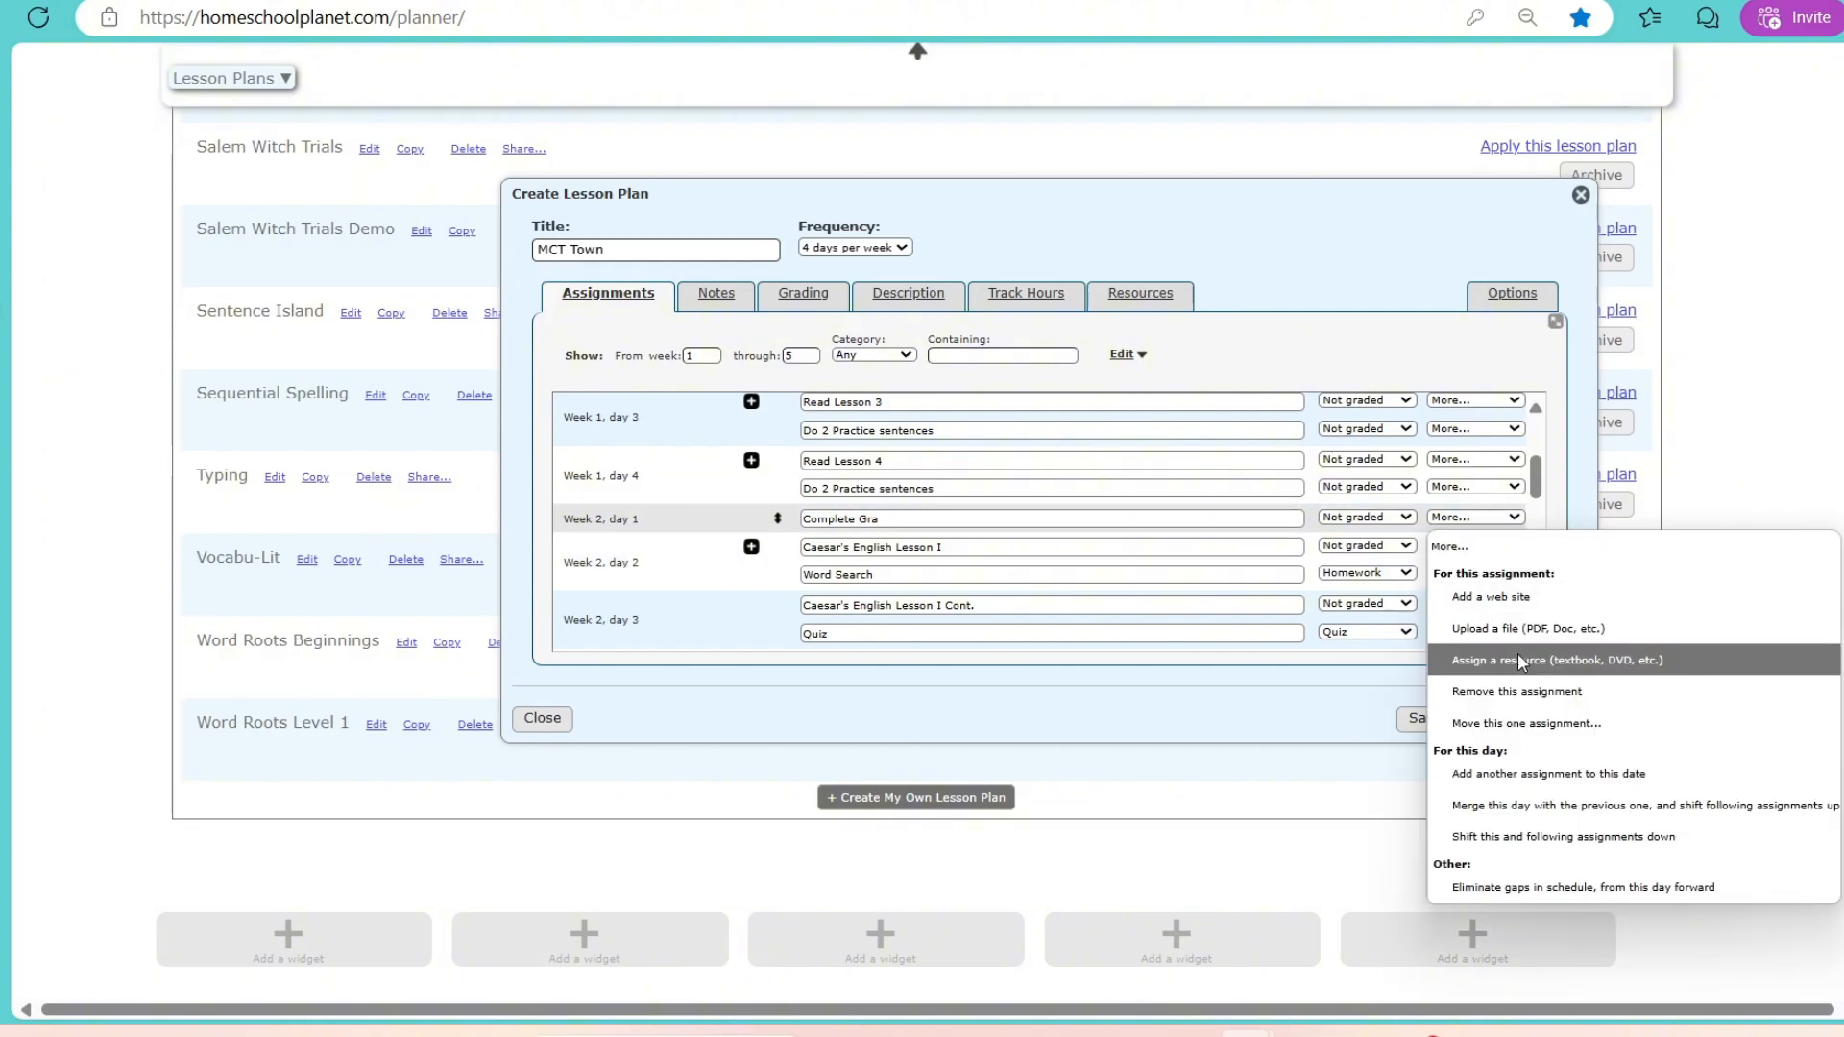
left_click(1525, 684)
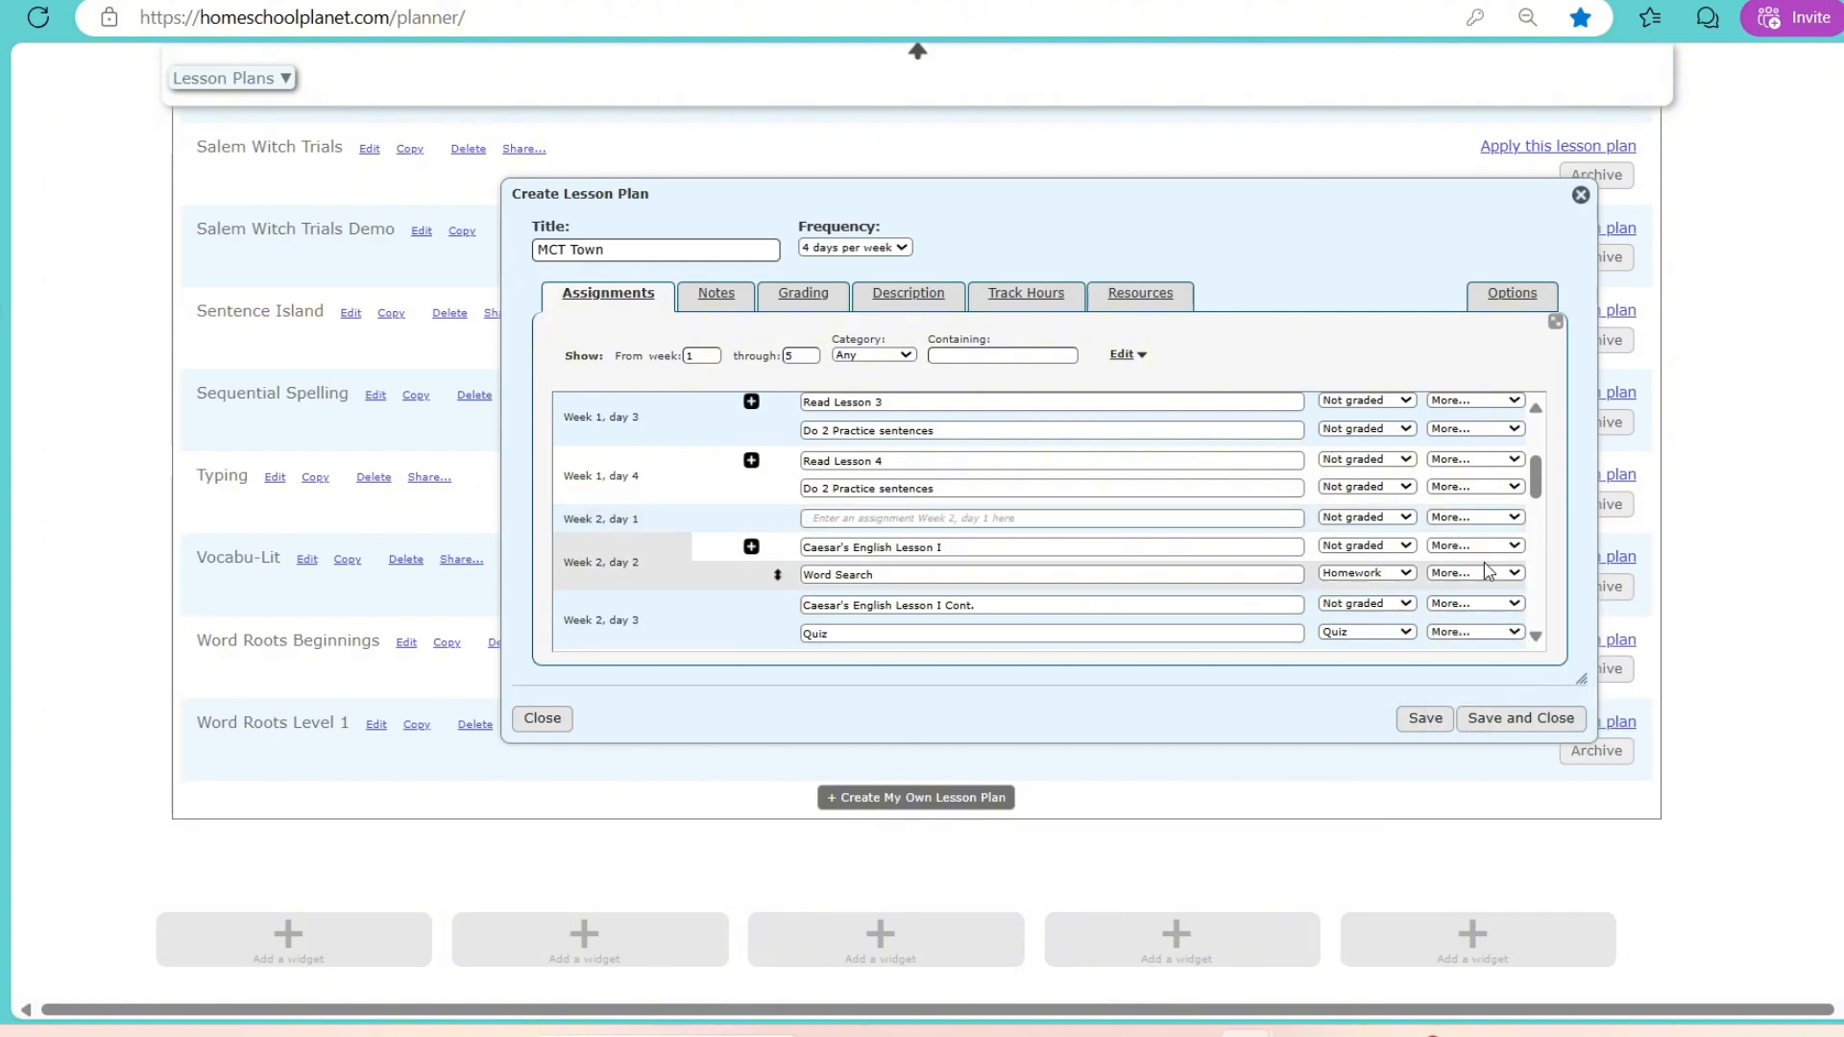
left_click(1472, 517)
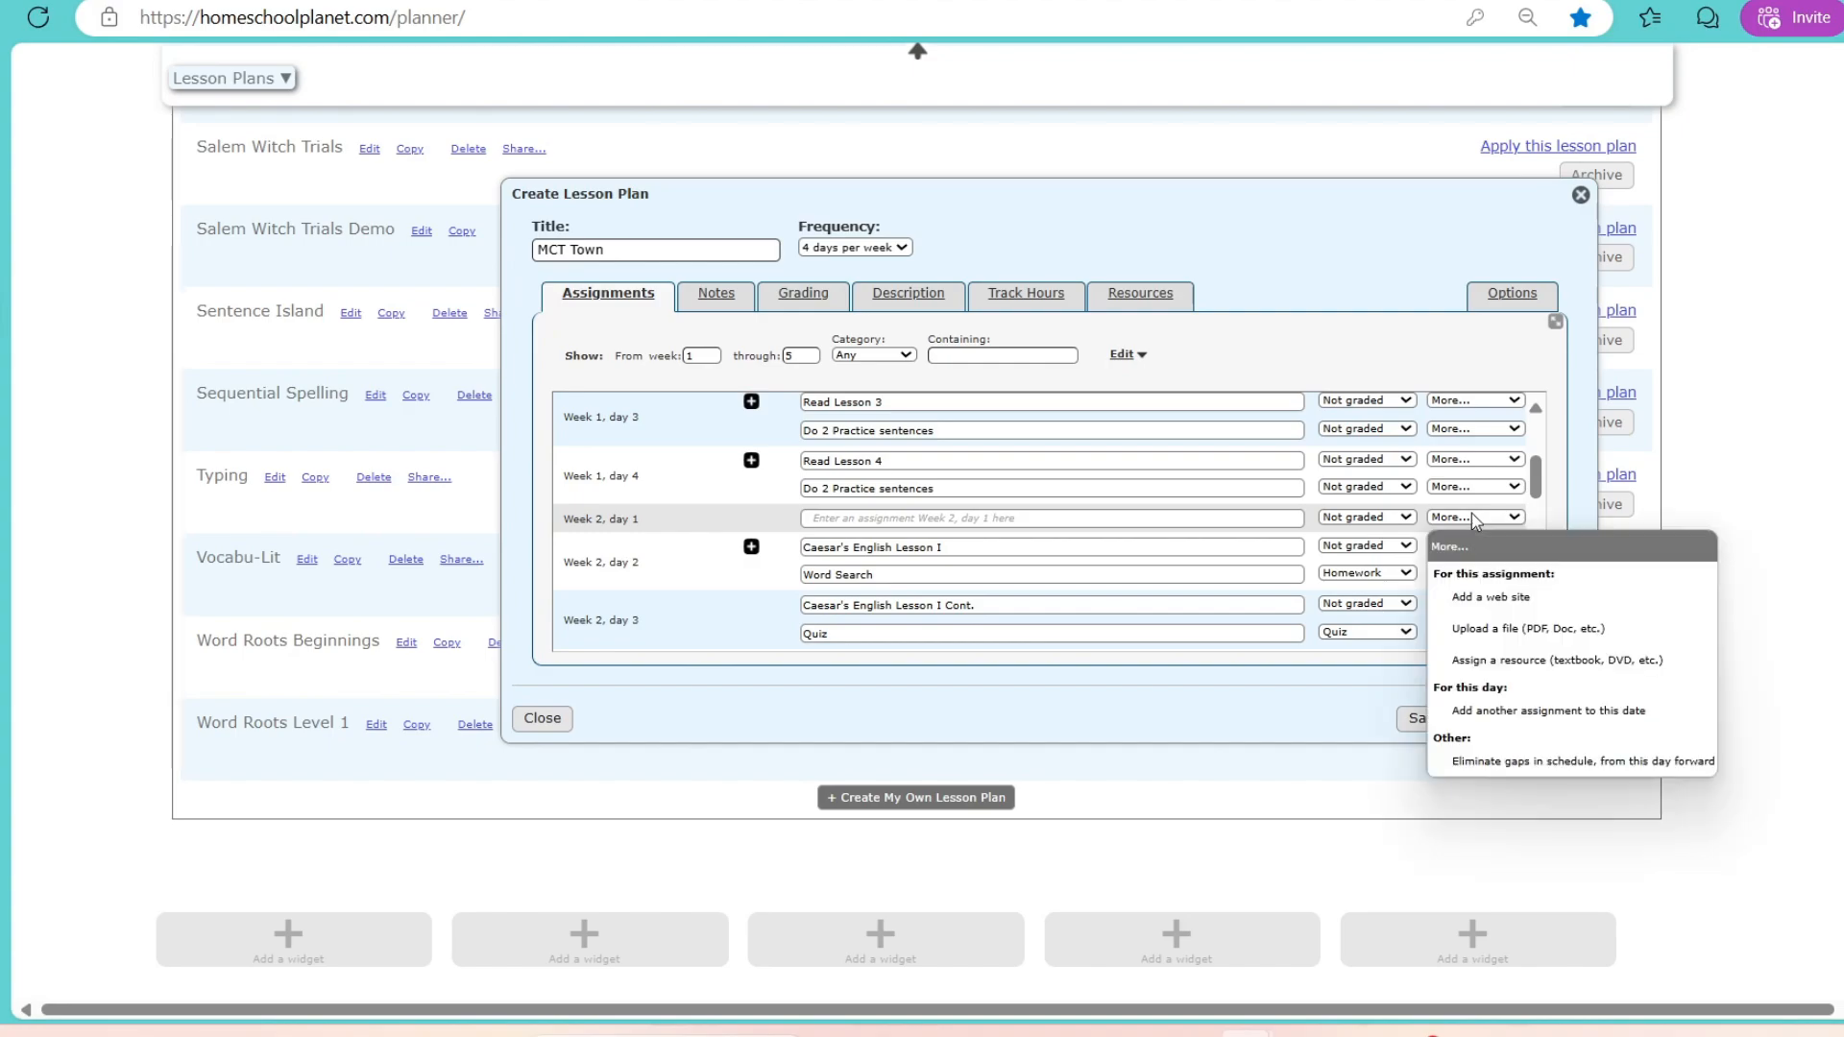
left_click(1538, 755)
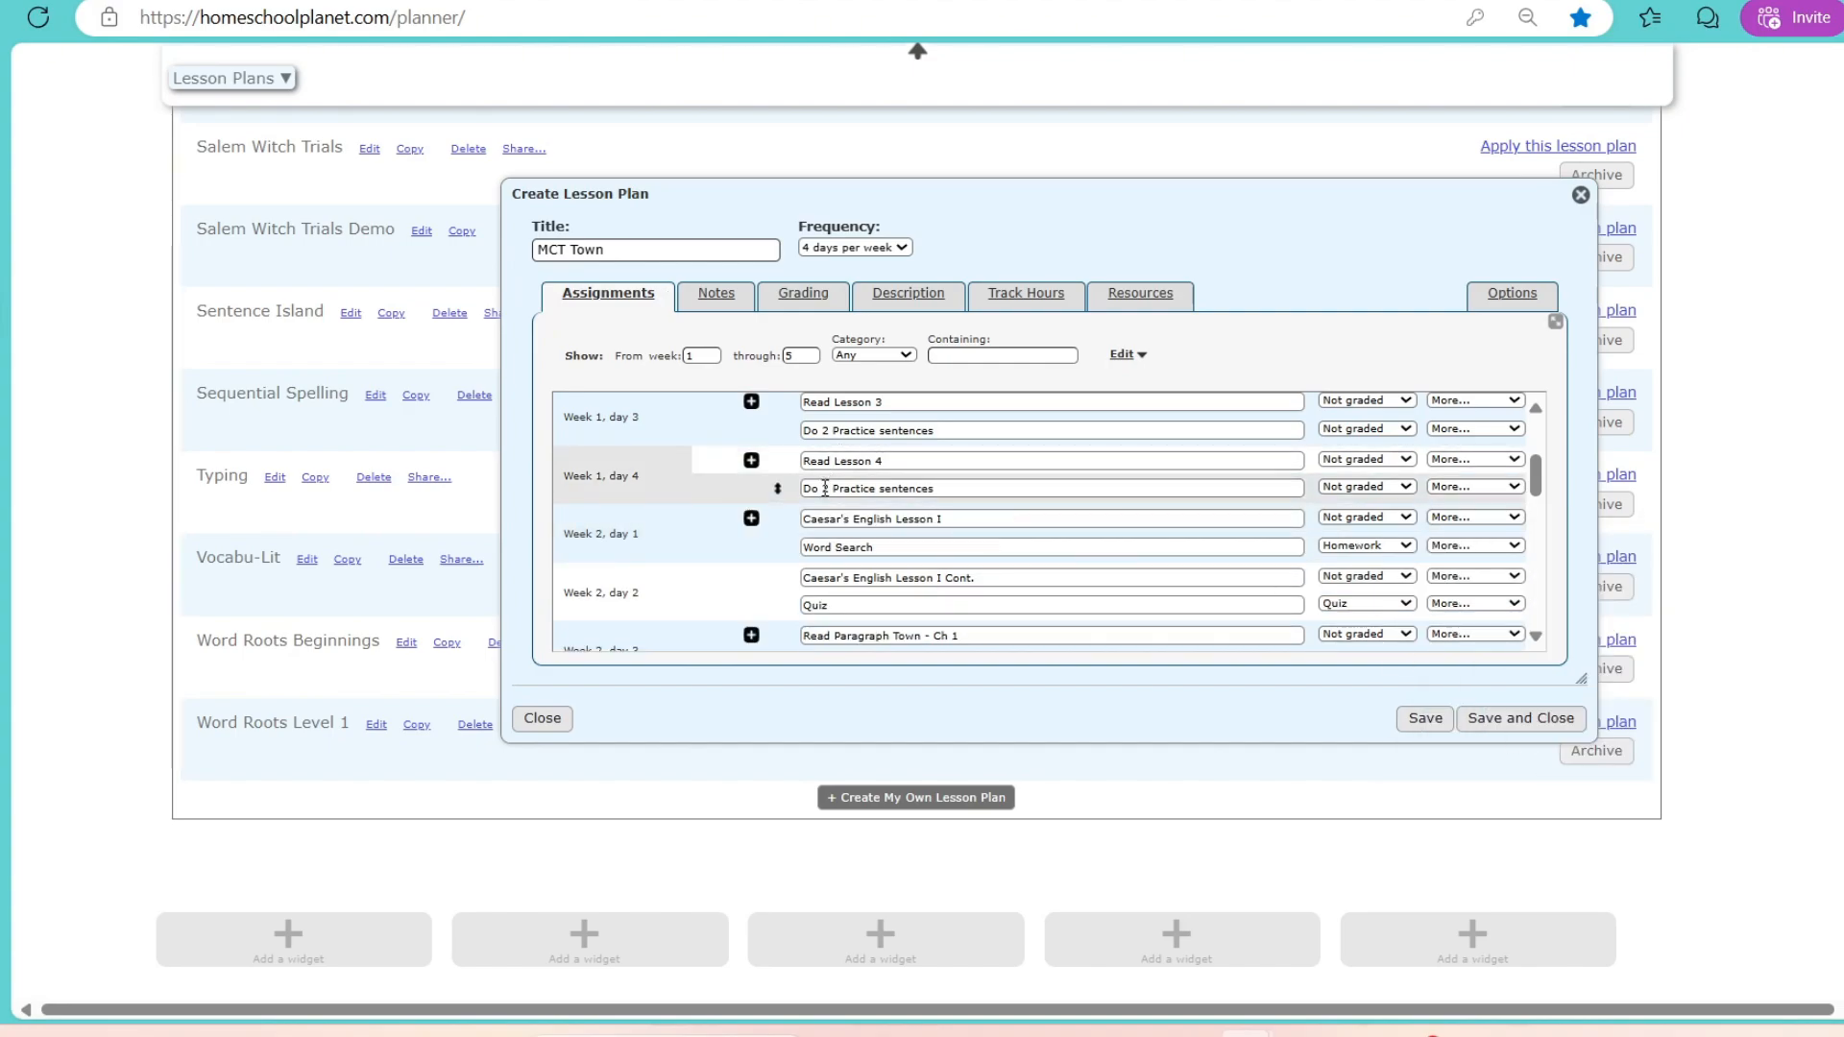
Step: Replace the Week 1, day 4 practice sentences assignment with "Grammer Town Post Test"
left_click_drag(1000, 490, 800, 488)
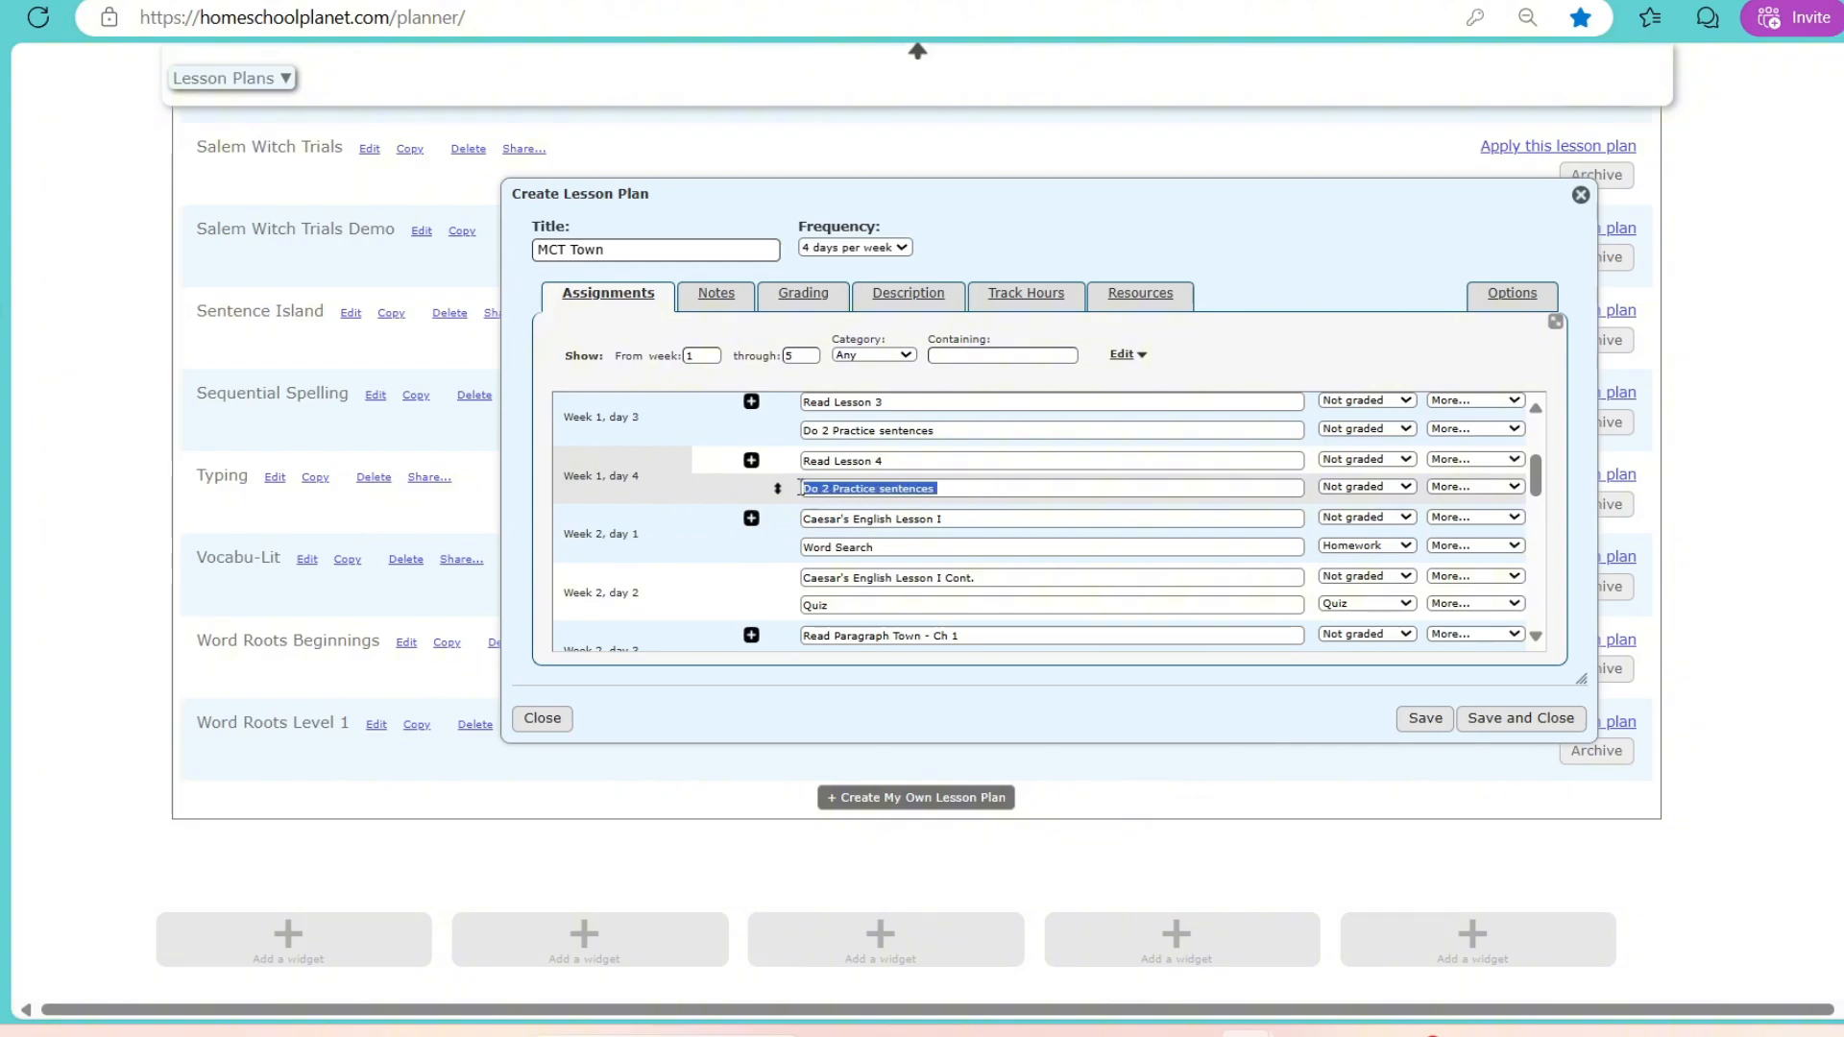
type("Grammer Town Post Test")
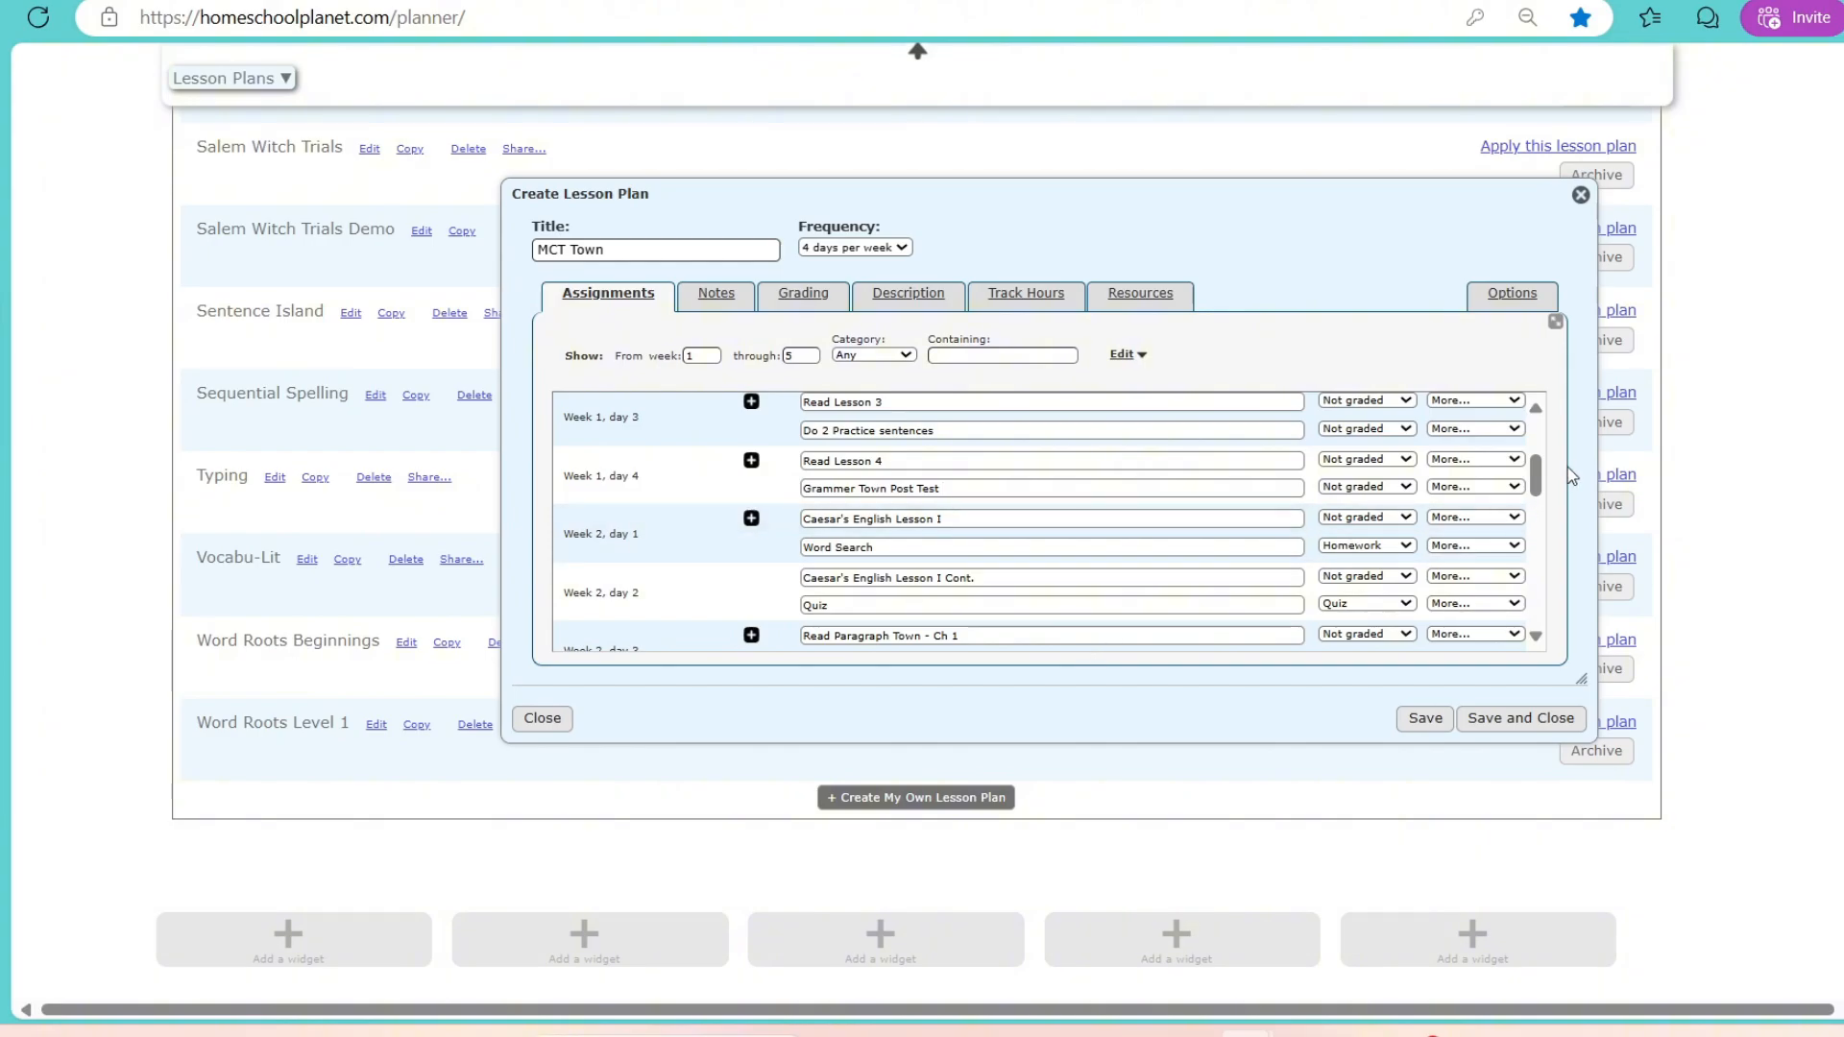
Step: Show weeks through 10 and replace the Week 8, day 3 reading with "Do 1 Writing Practice Activity", correcting its spelling
left_click_drag(1537, 485, 1570, 614)
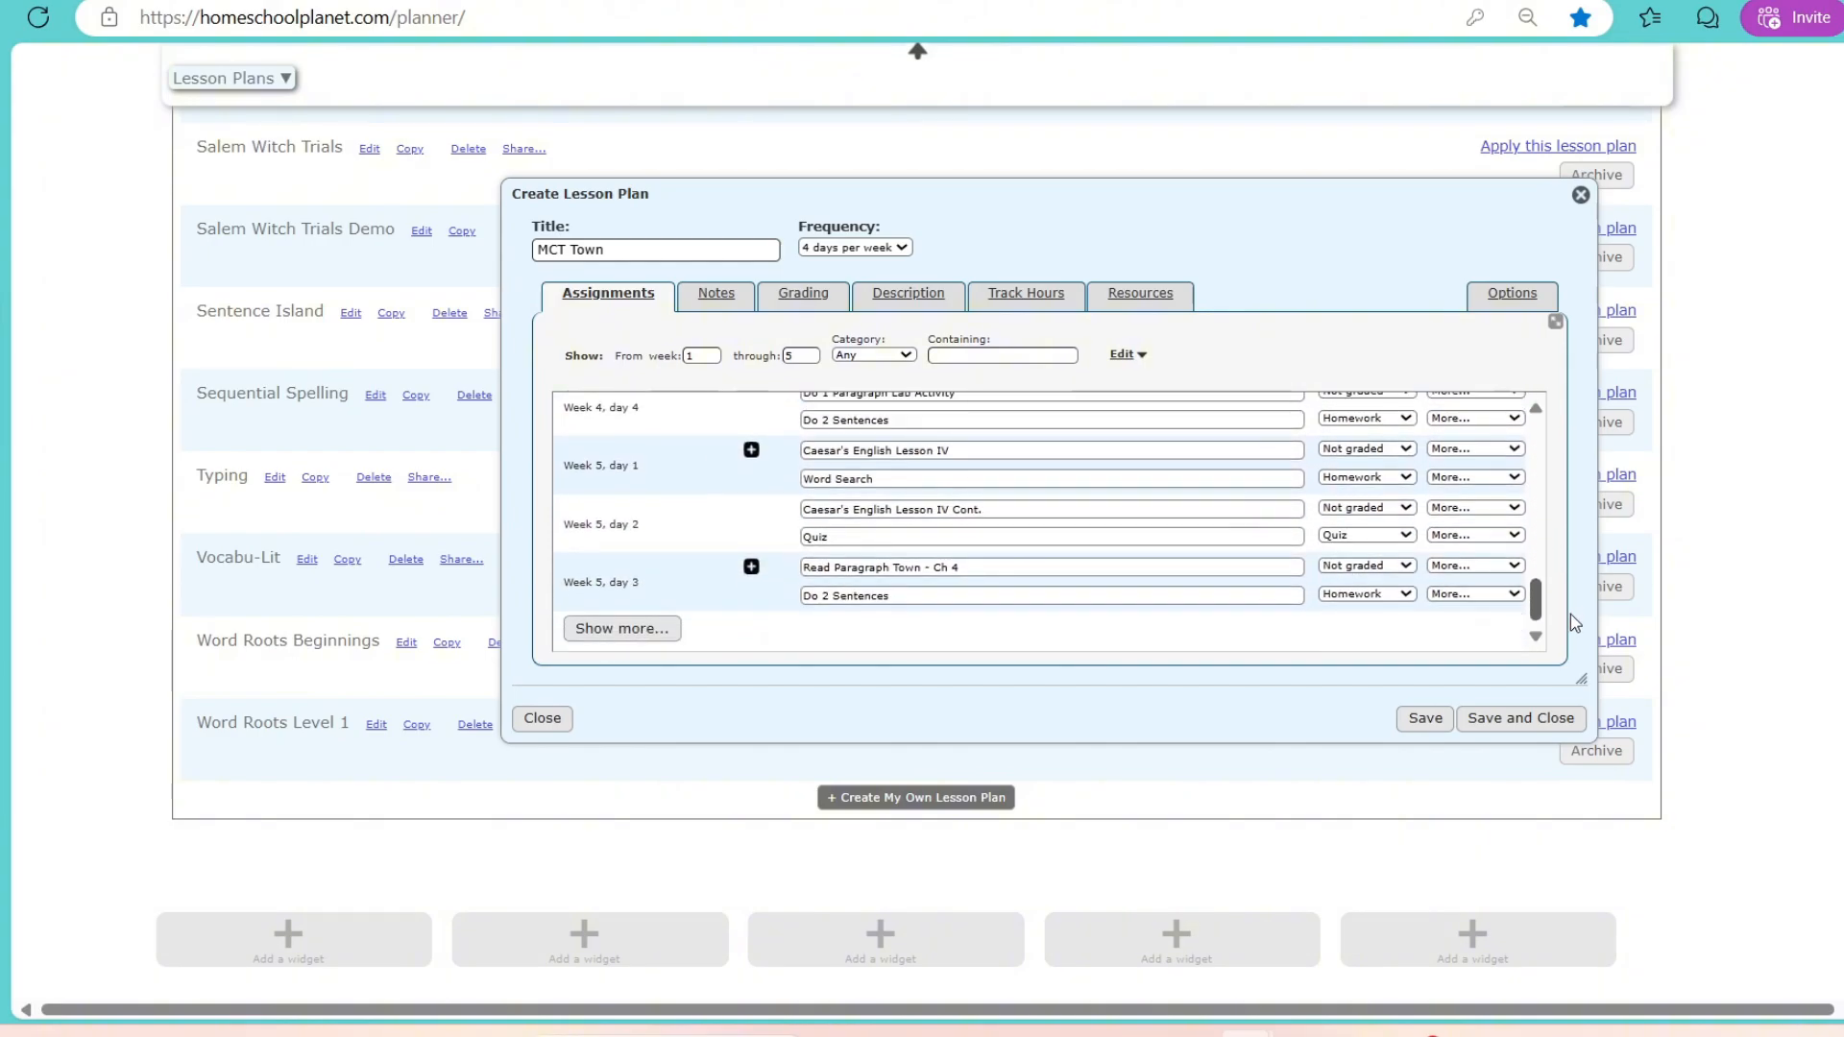
left_click(669, 632)
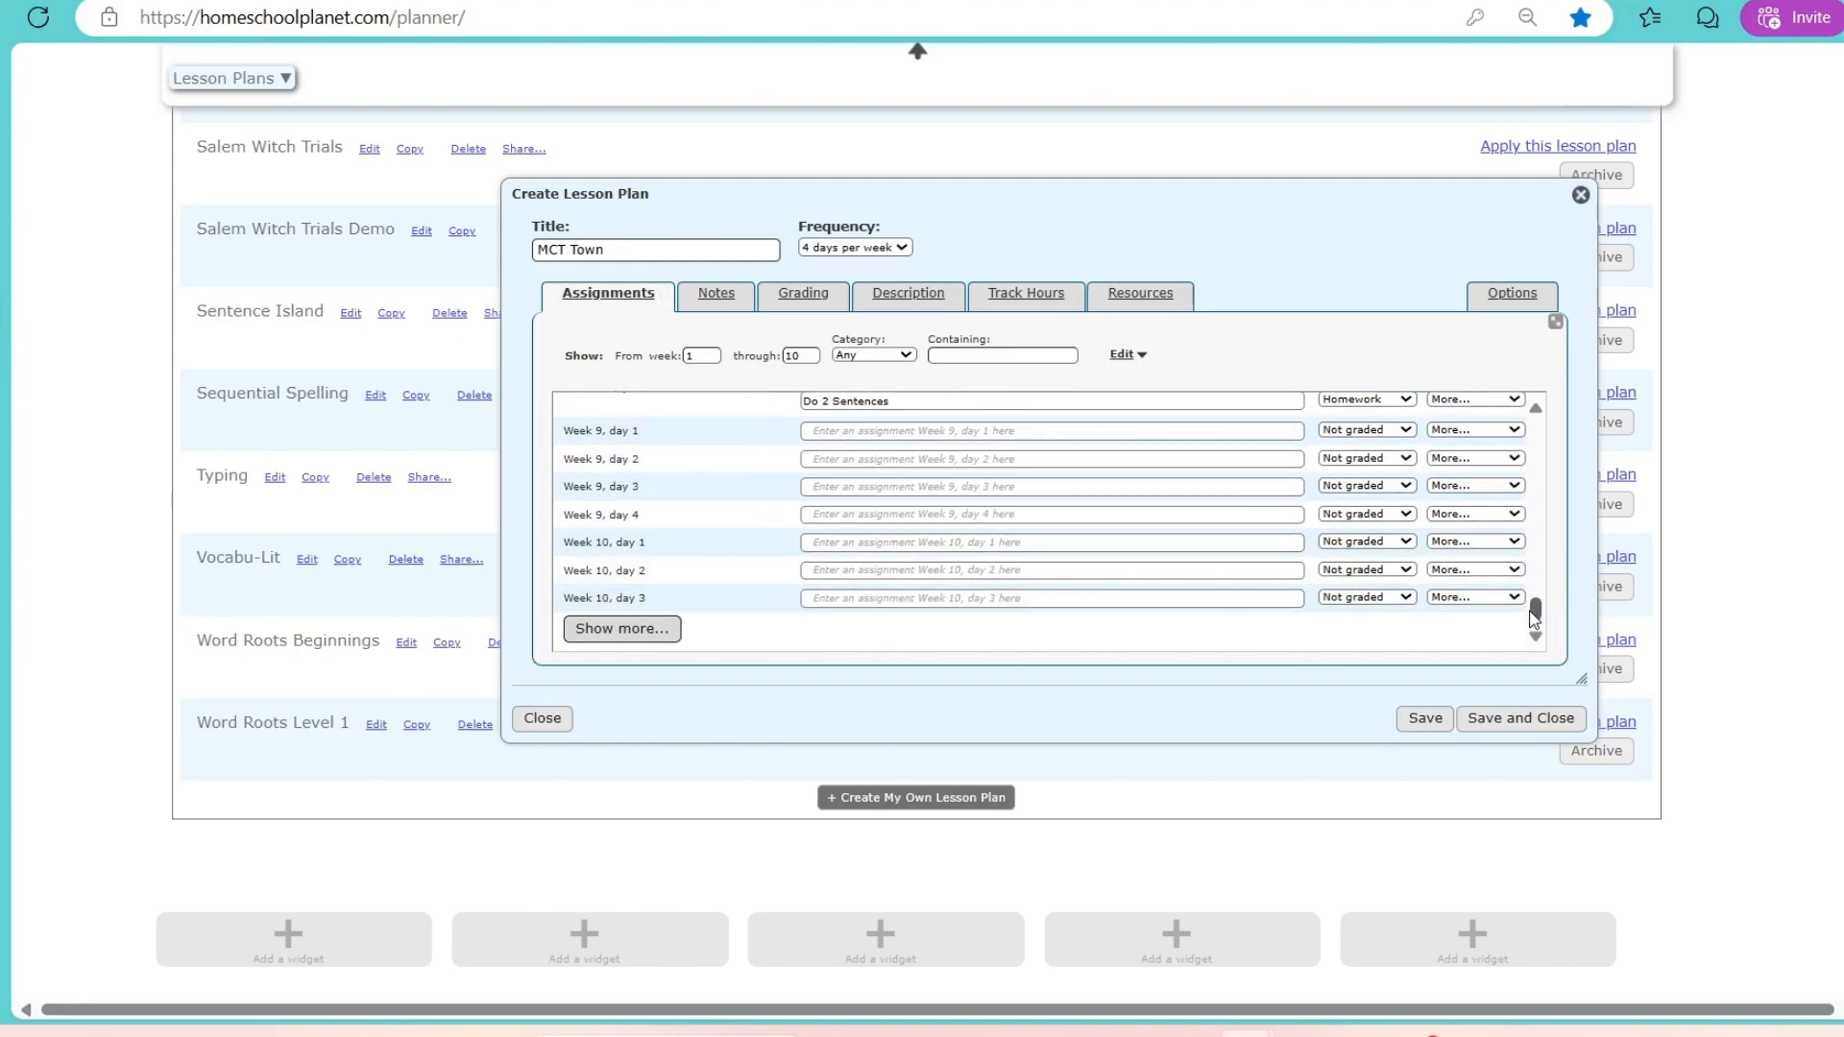
left_click_drag(1533, 612, 1537, 601)
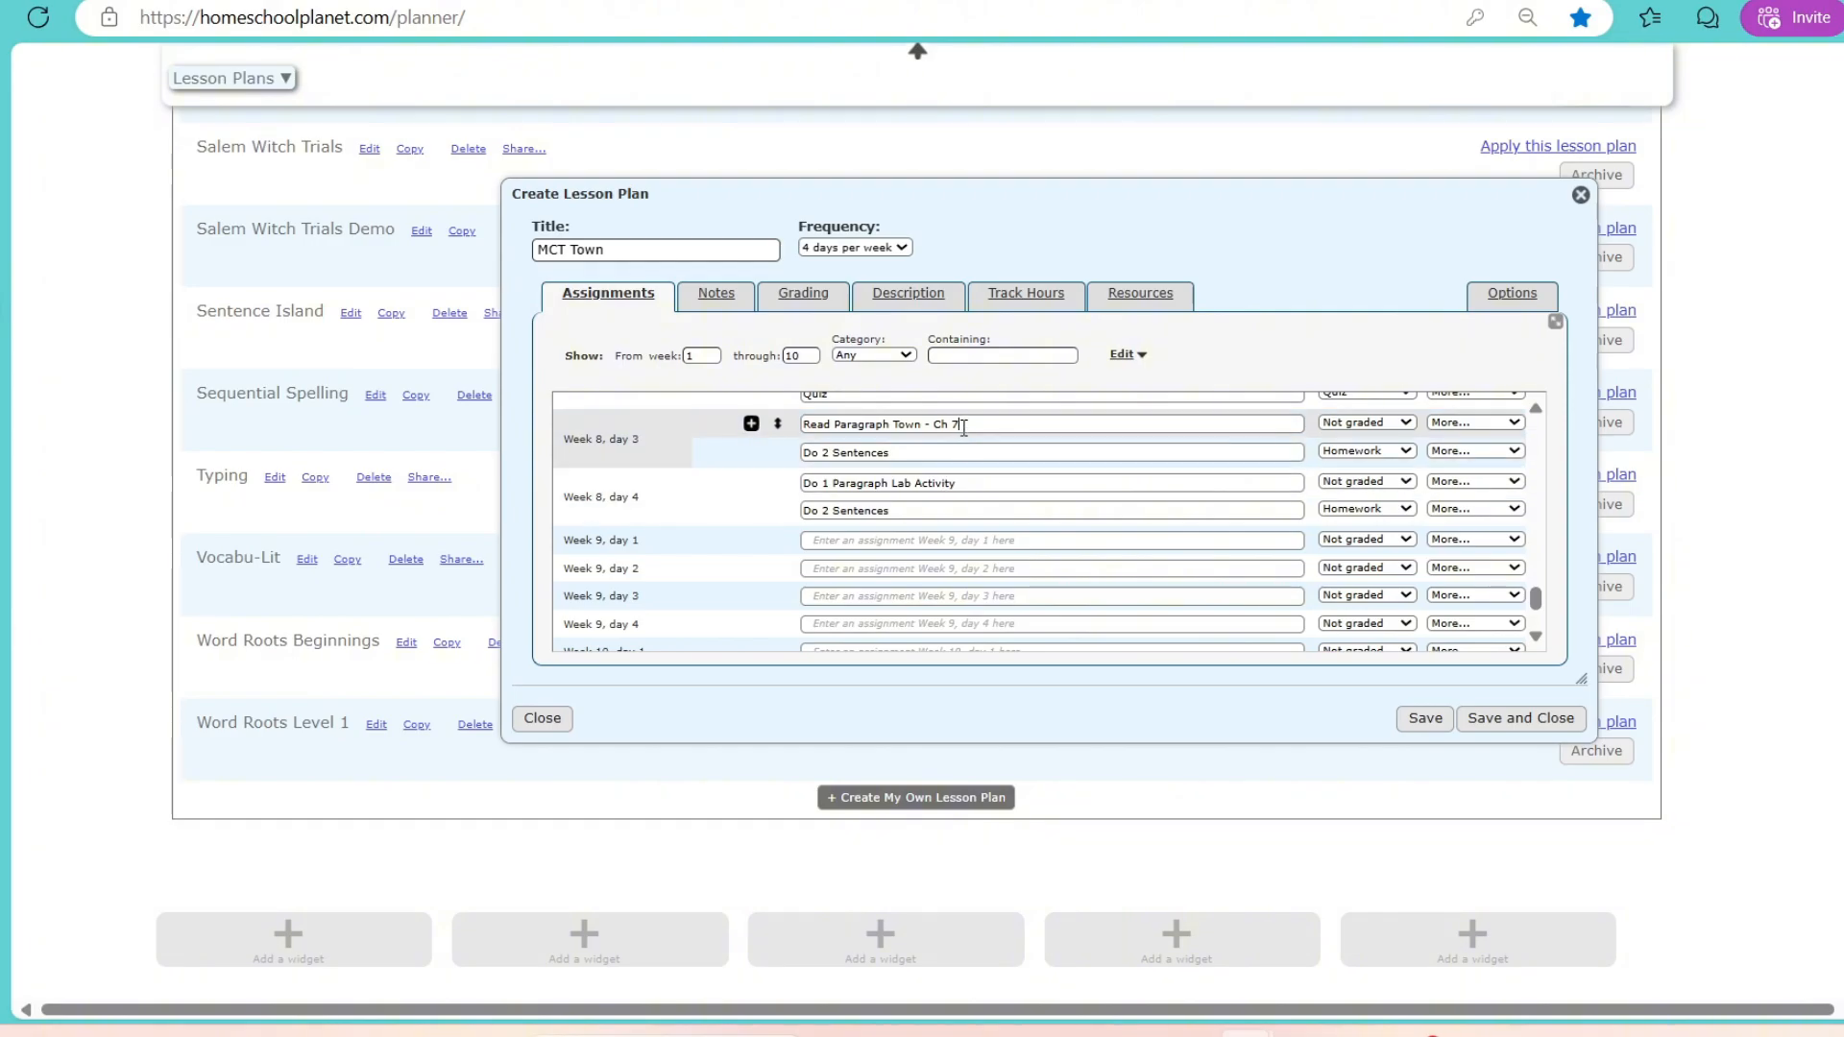
left_click_drag(957, 424, 794, 426)
type("D")
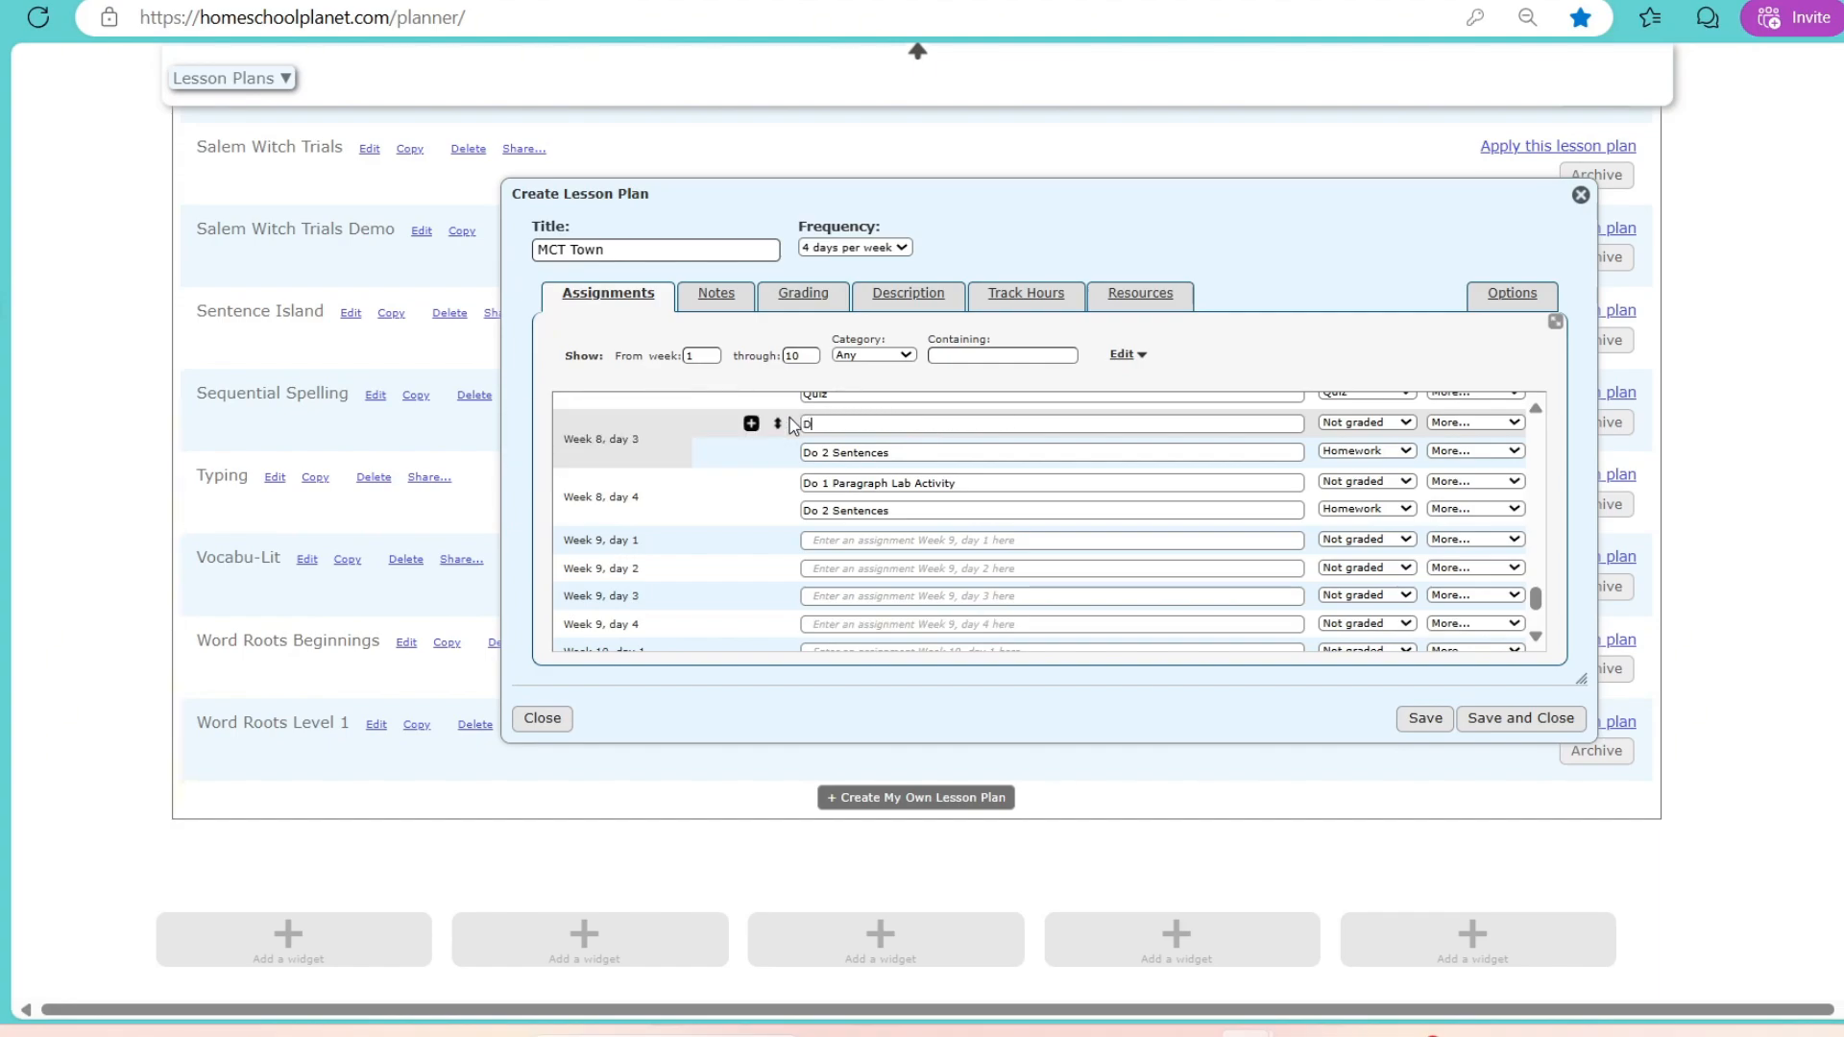
type("o 1 Writing Practice Acitiv")
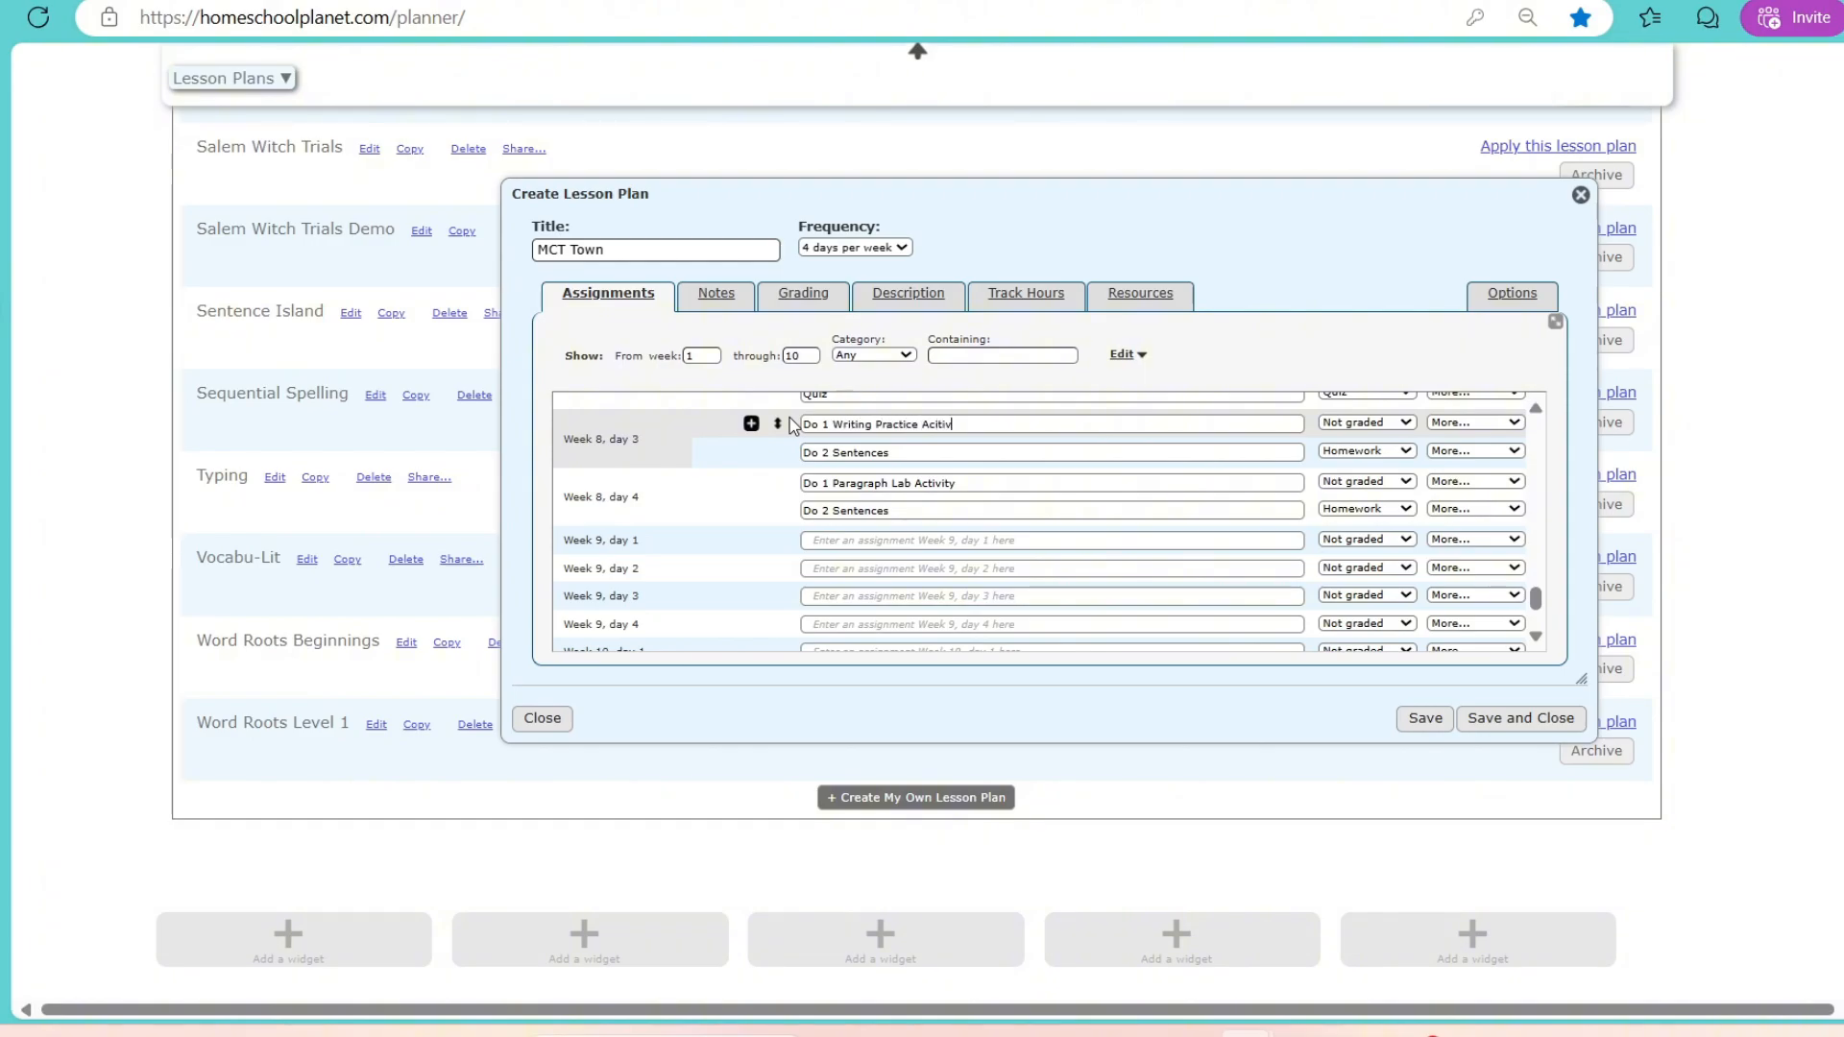
type("ty")
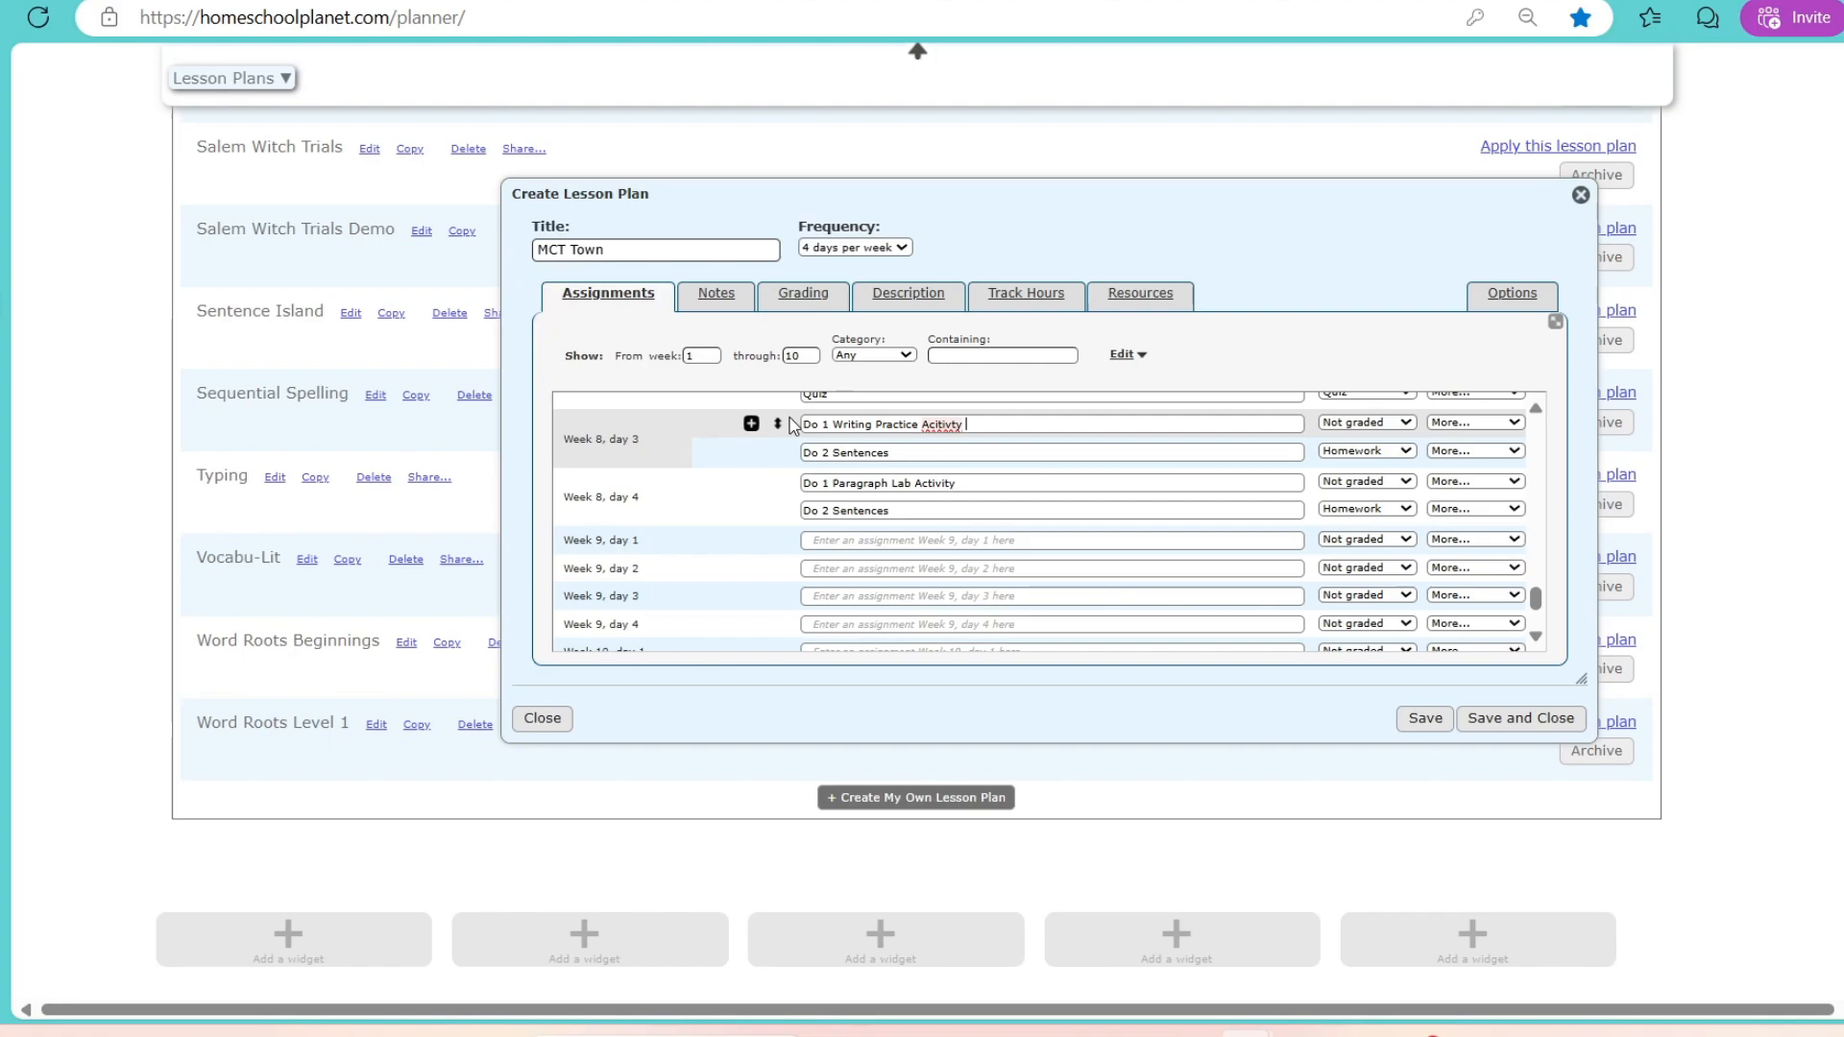
right_click(928, 431)
left_click(960, 523)
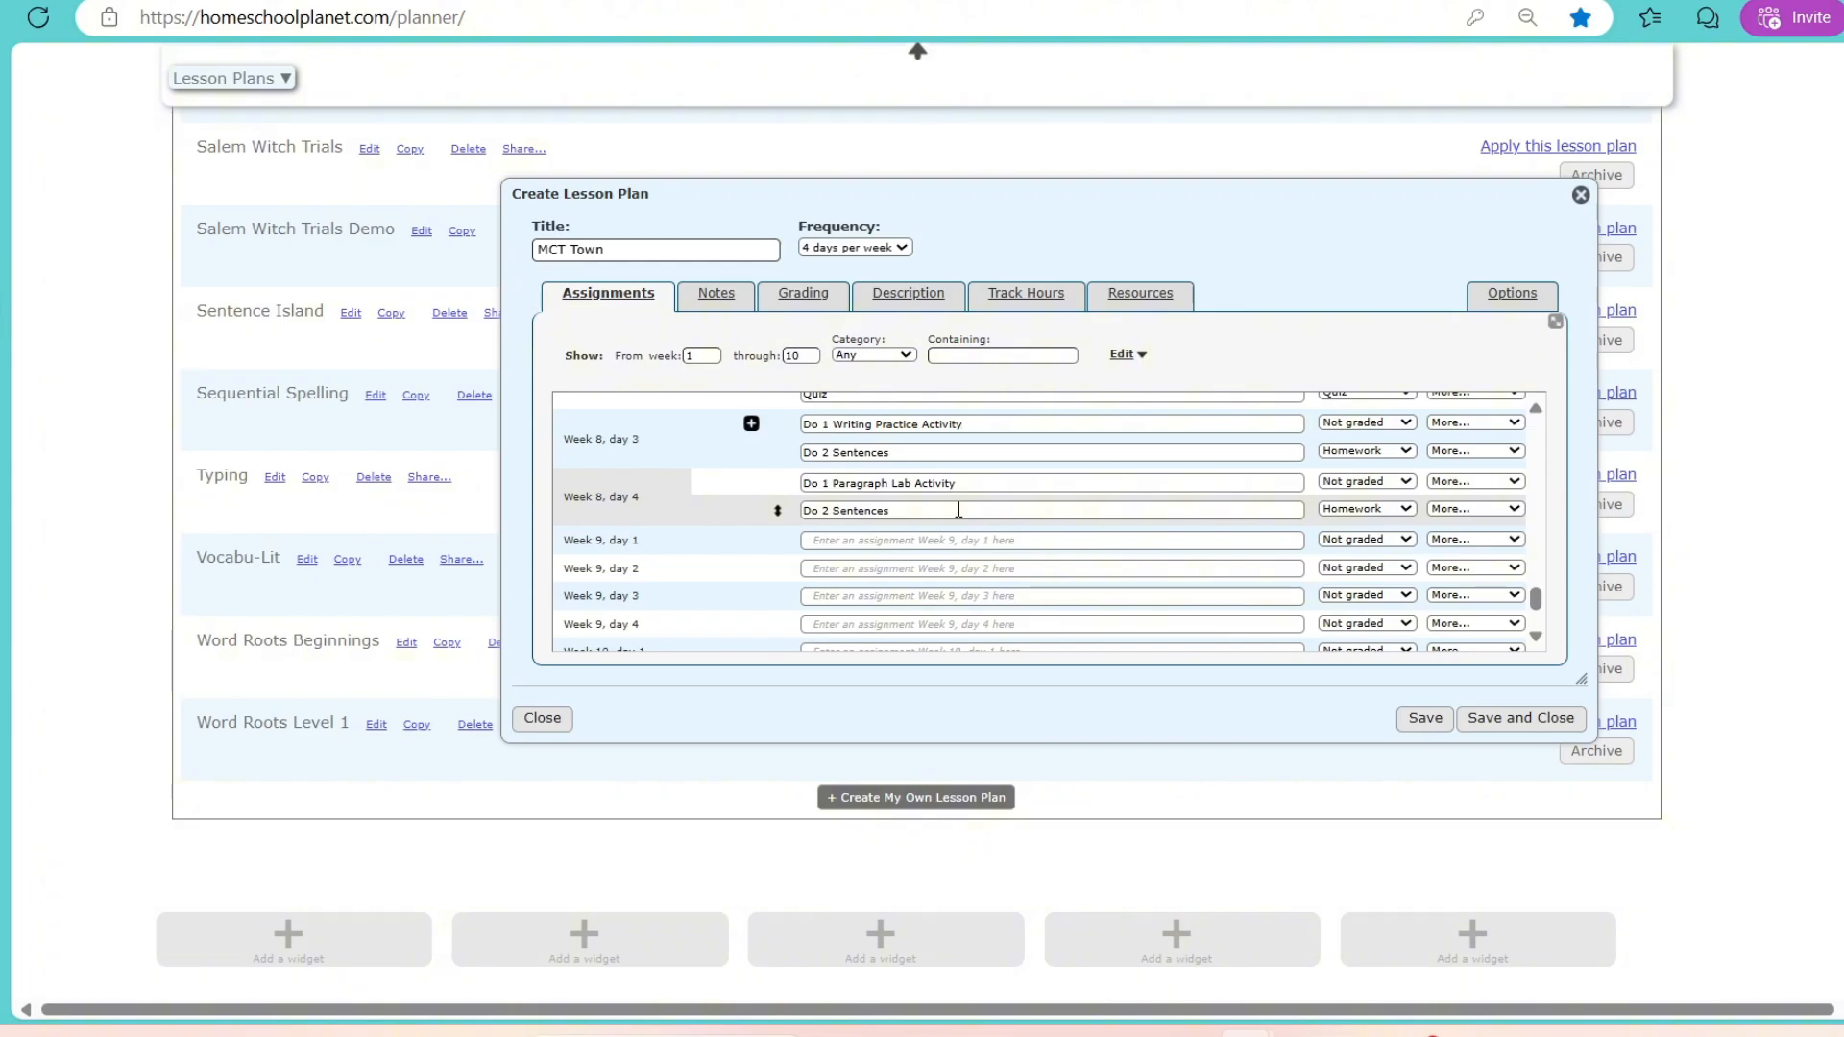
left_click_drag(1544, 614, 1544, 605)
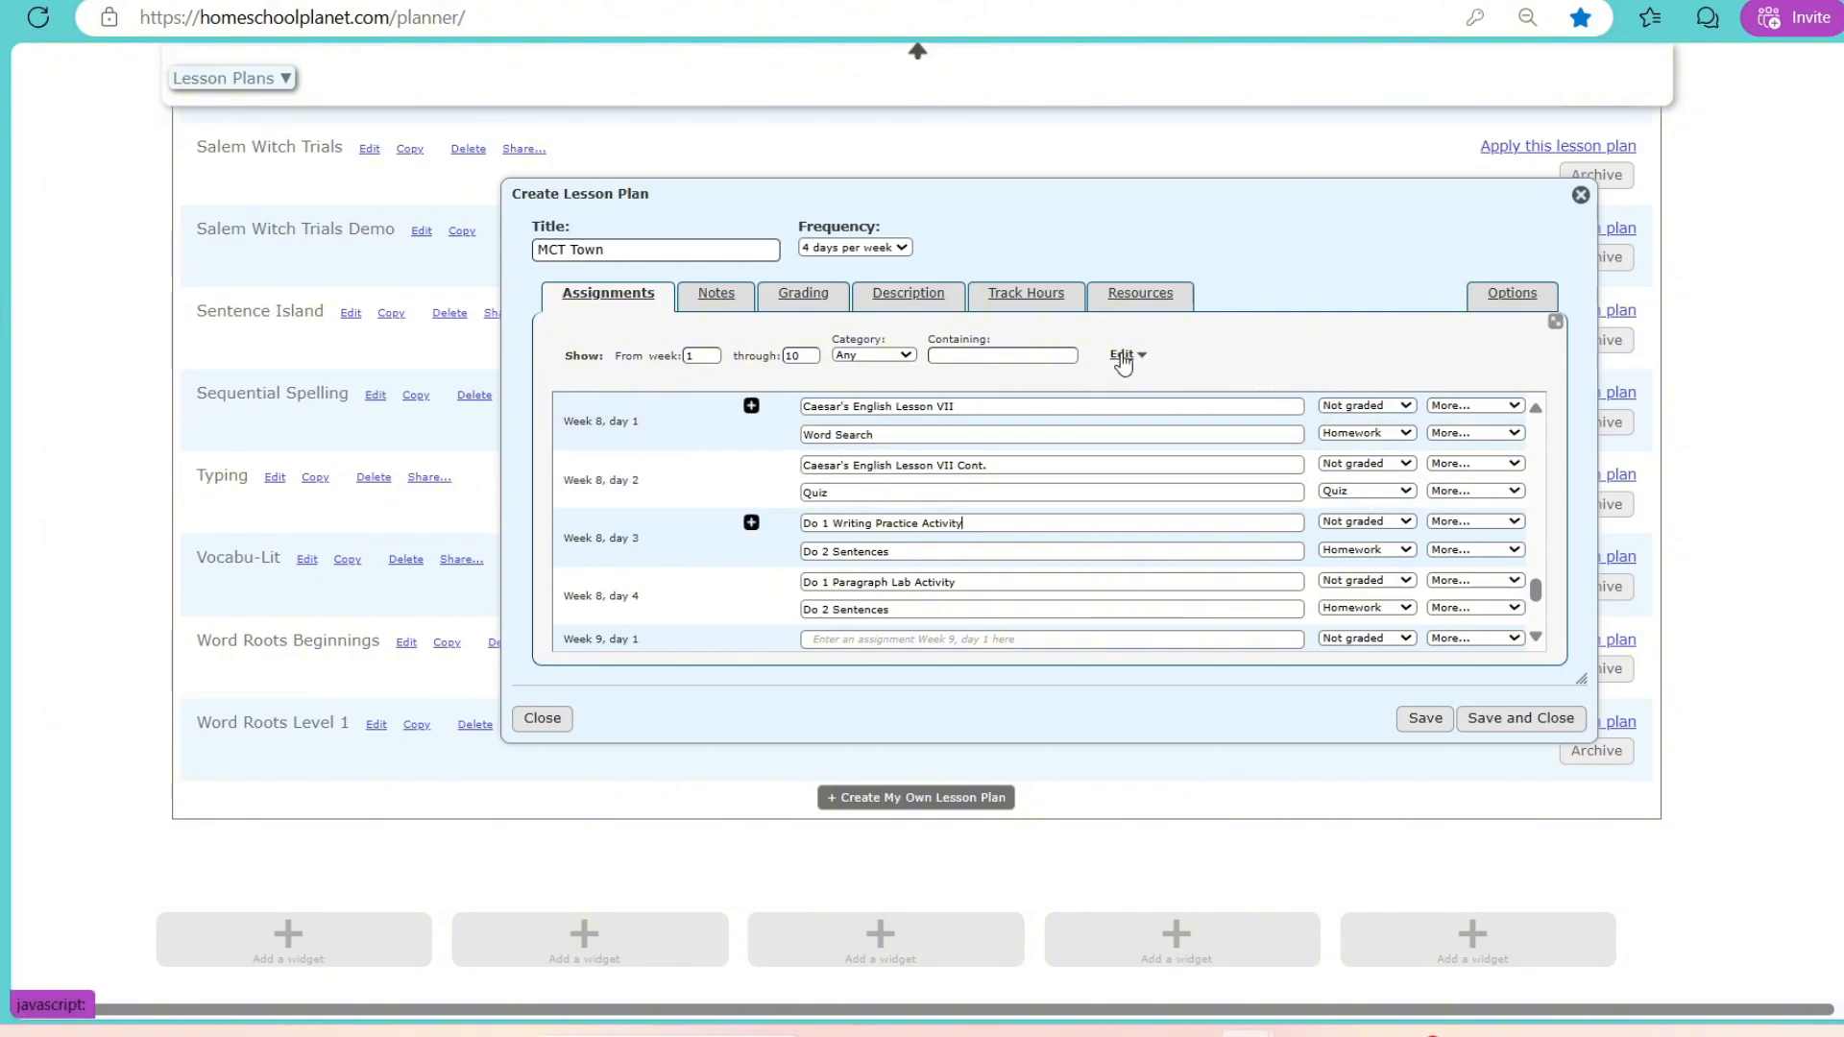
left_click_drag(1536, 591, 1531, 401)
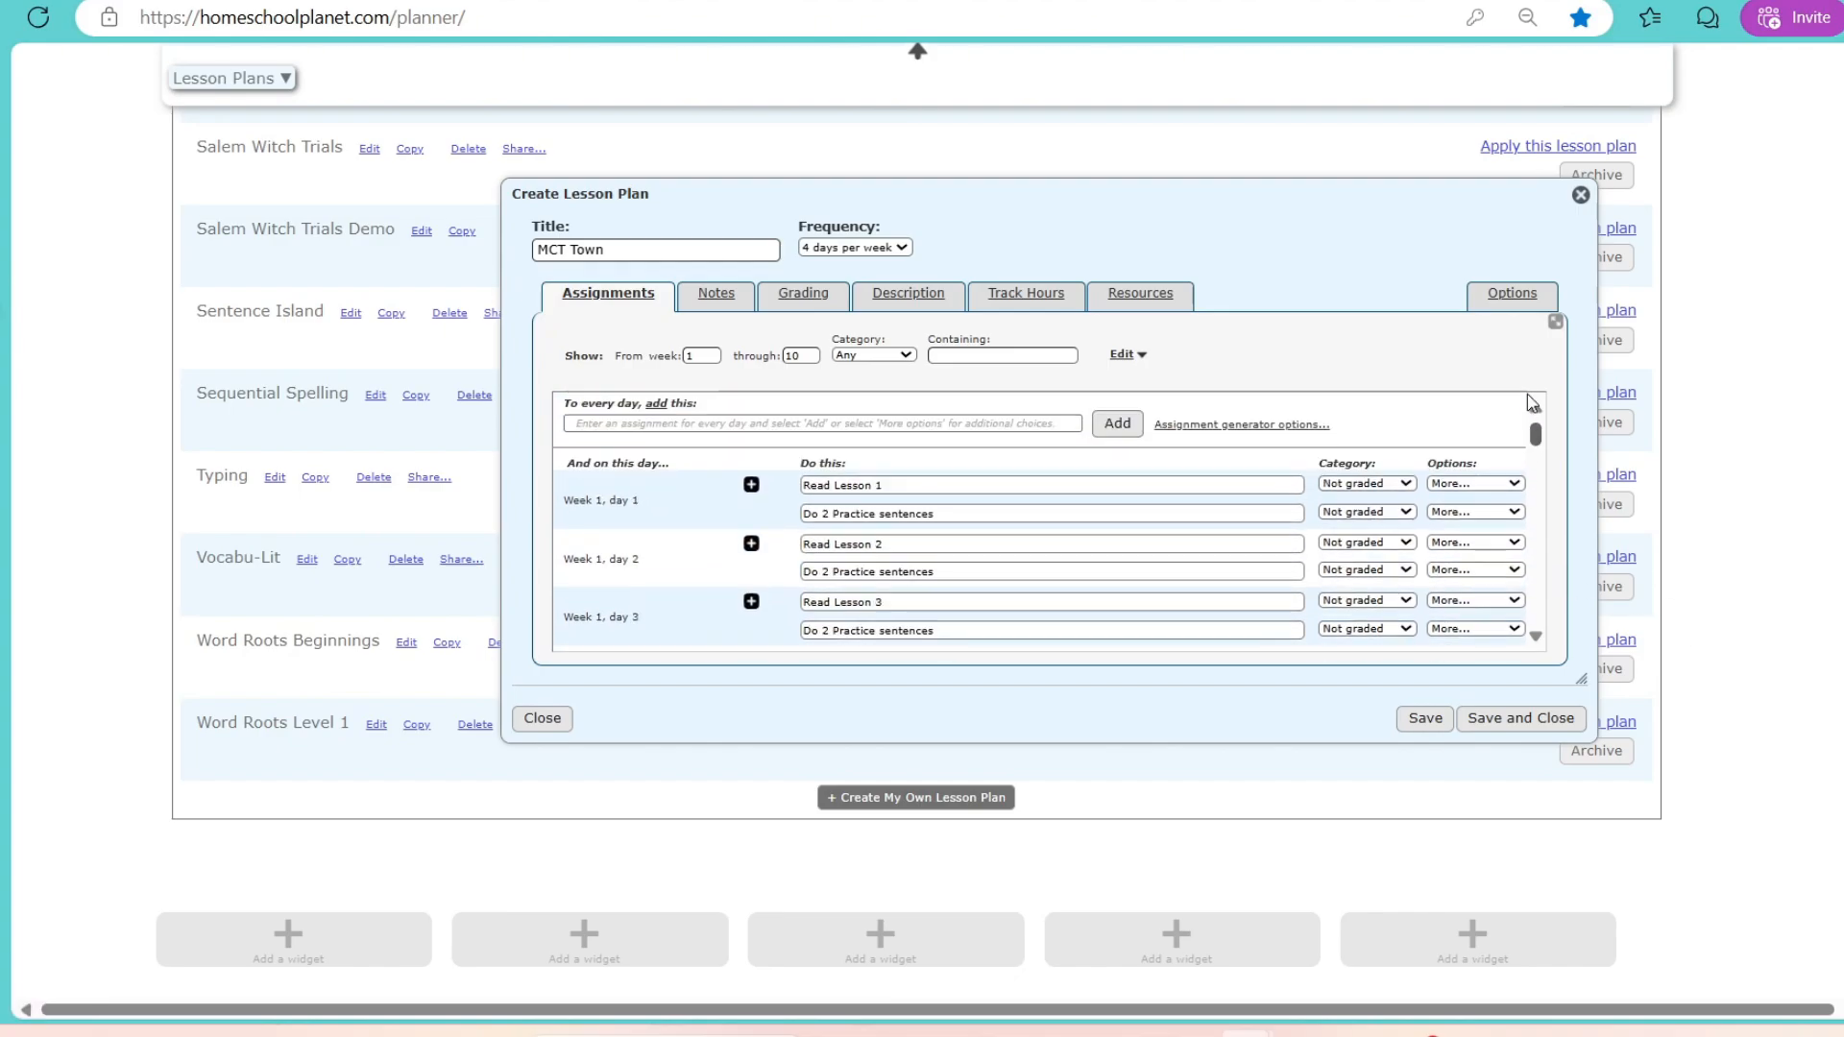
left_click(1270, 425)
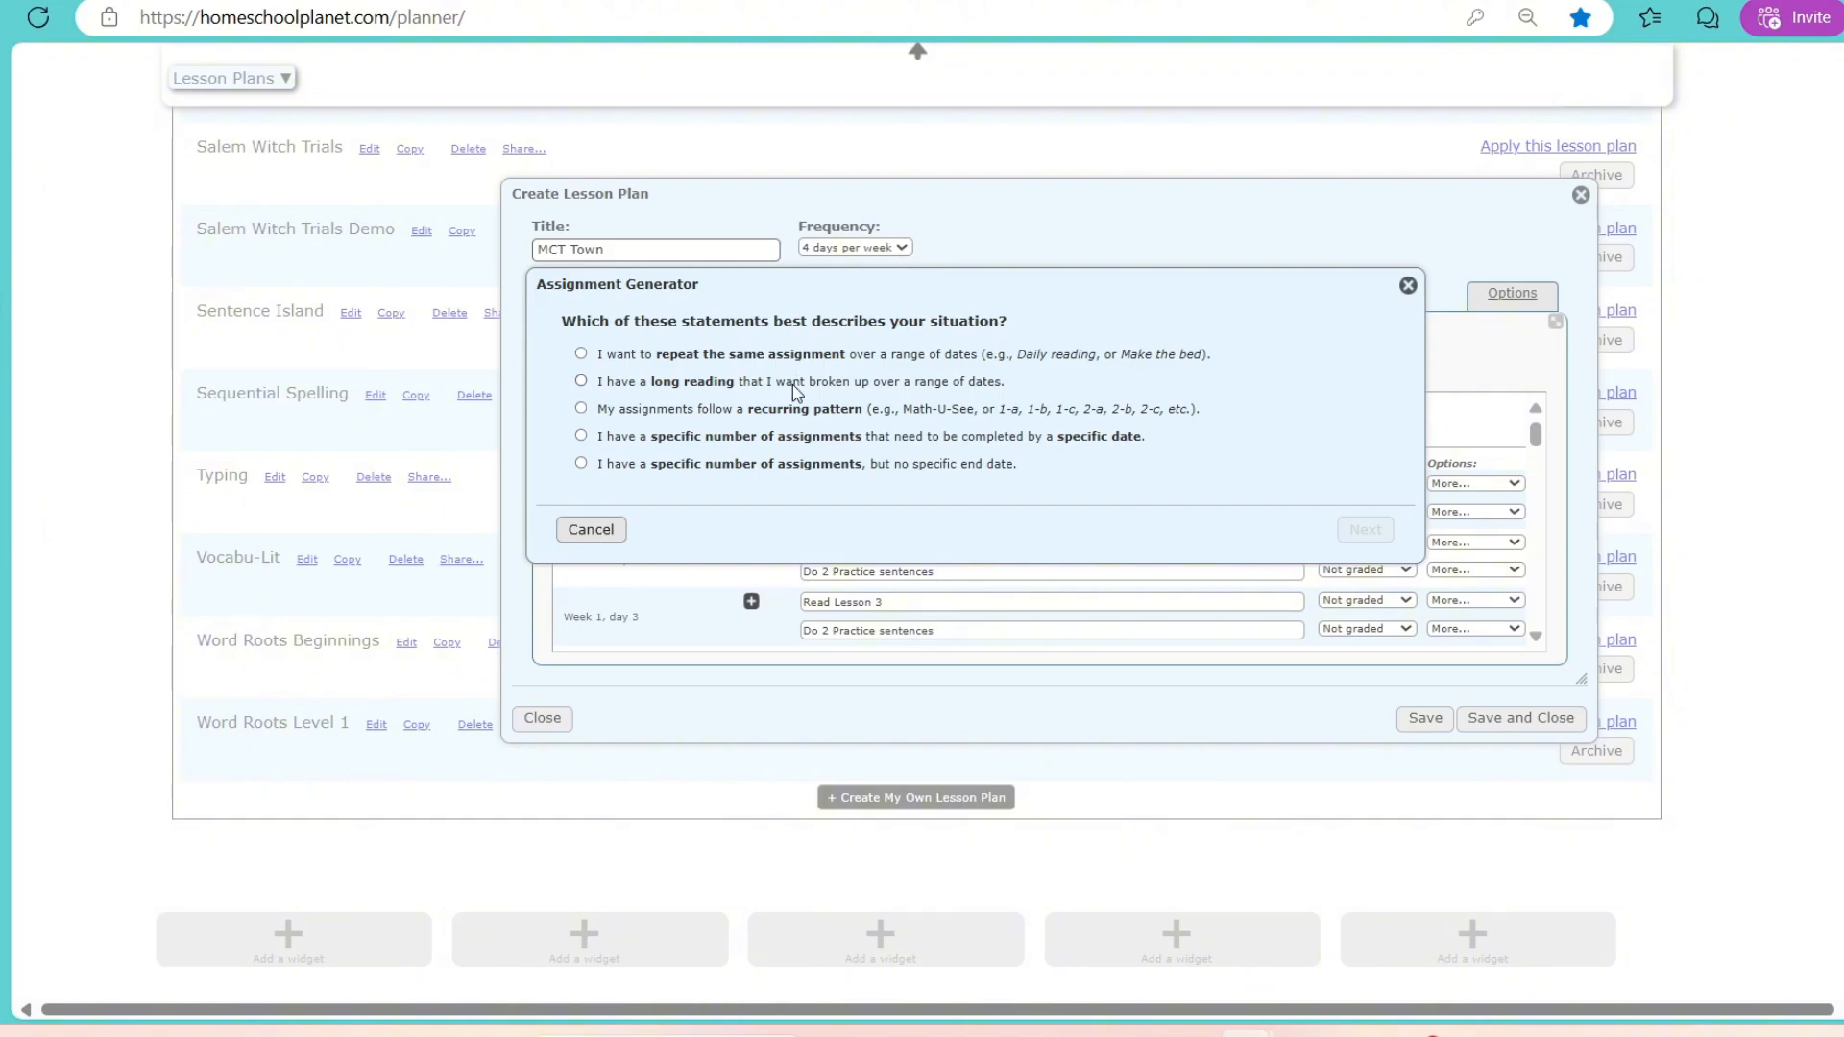
left_click(797, 421)
left_click(591, 529)
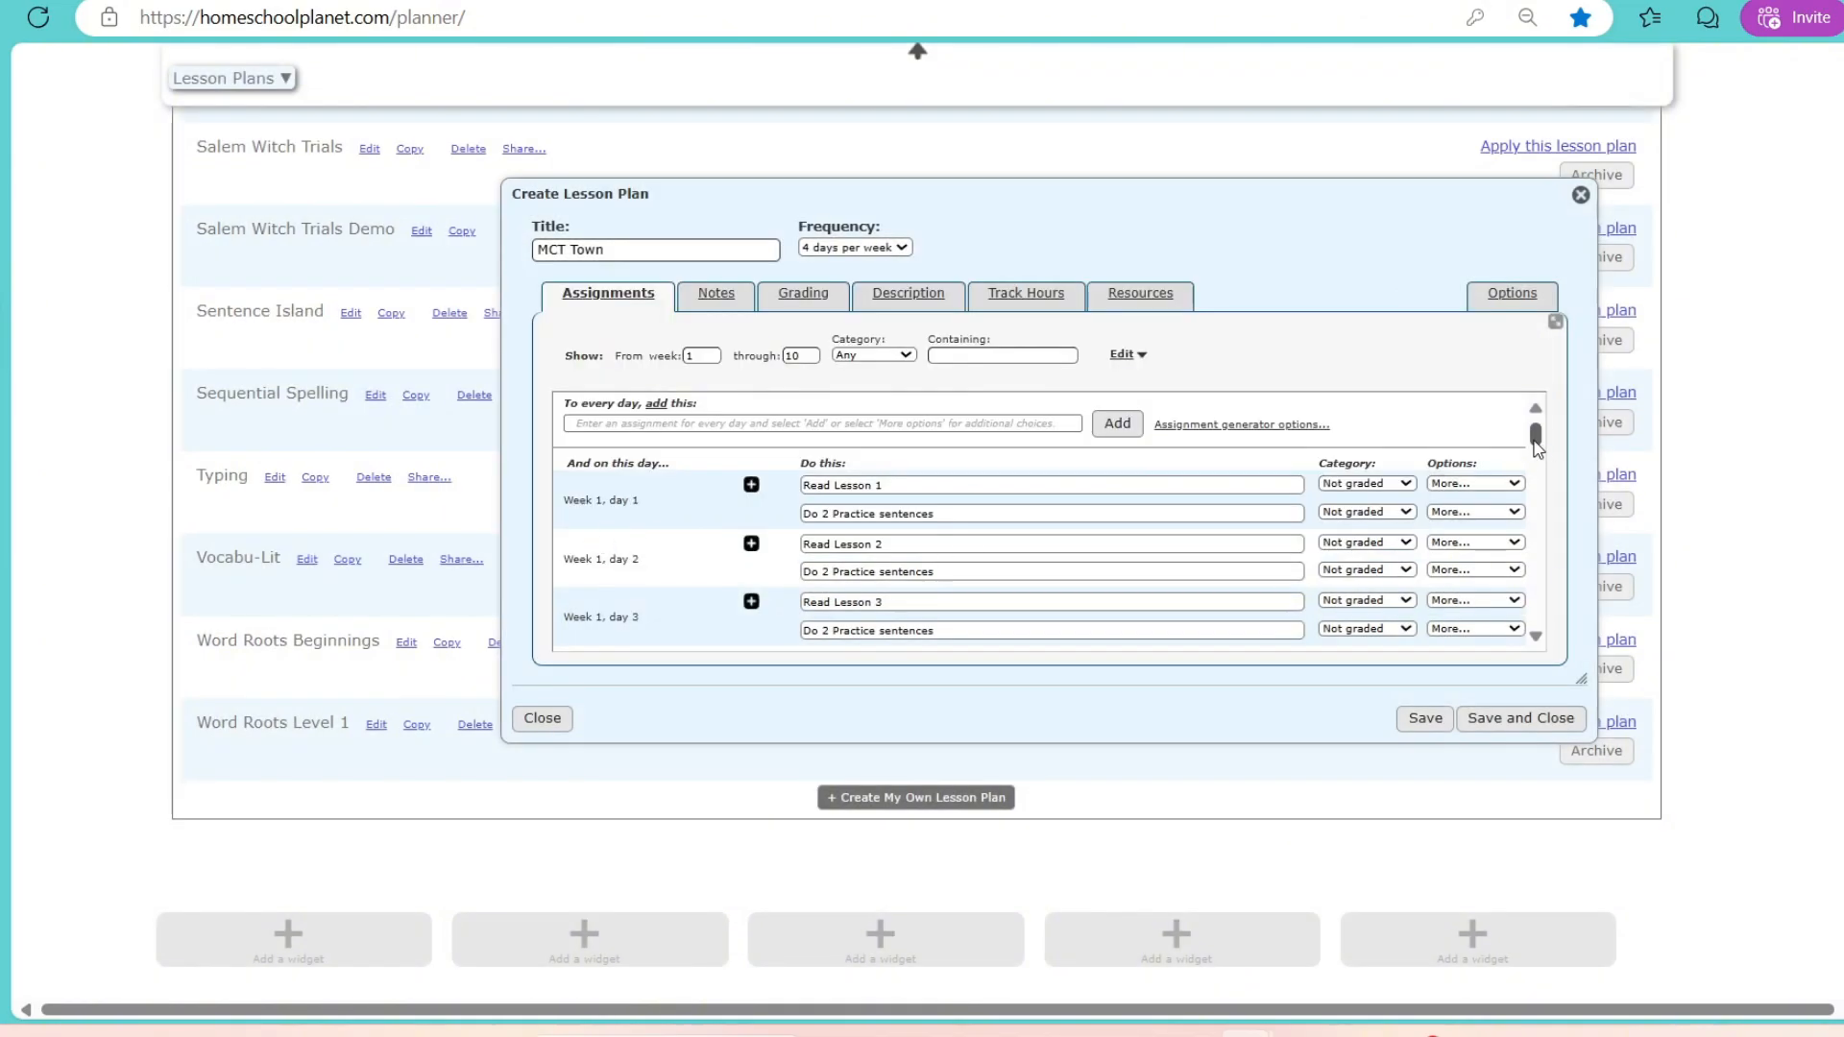
Step: Start generating assignments that follow a recurring pattern, running from week 9 to week 13 on all four days
left_click_drag(1536, 434, 1562, 600)
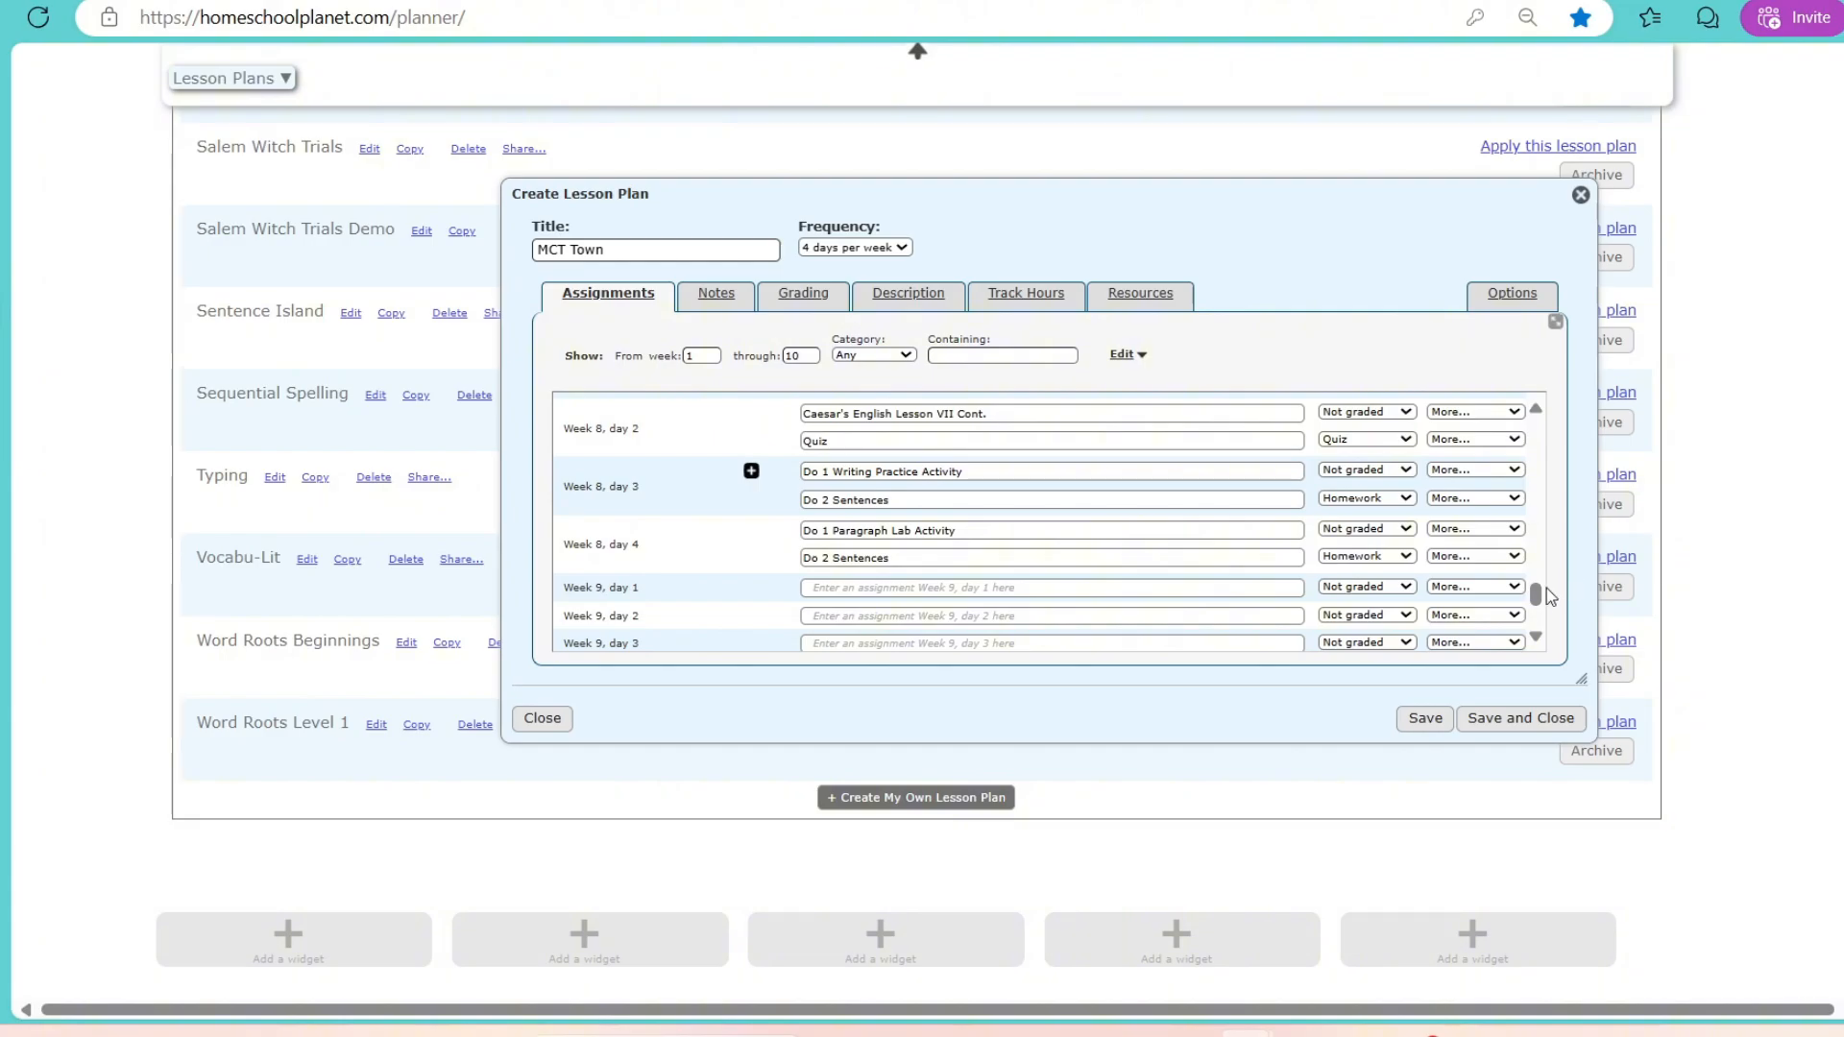
left_click_drag(1535, 593, 1523, 378)
left_click(1254, 423)
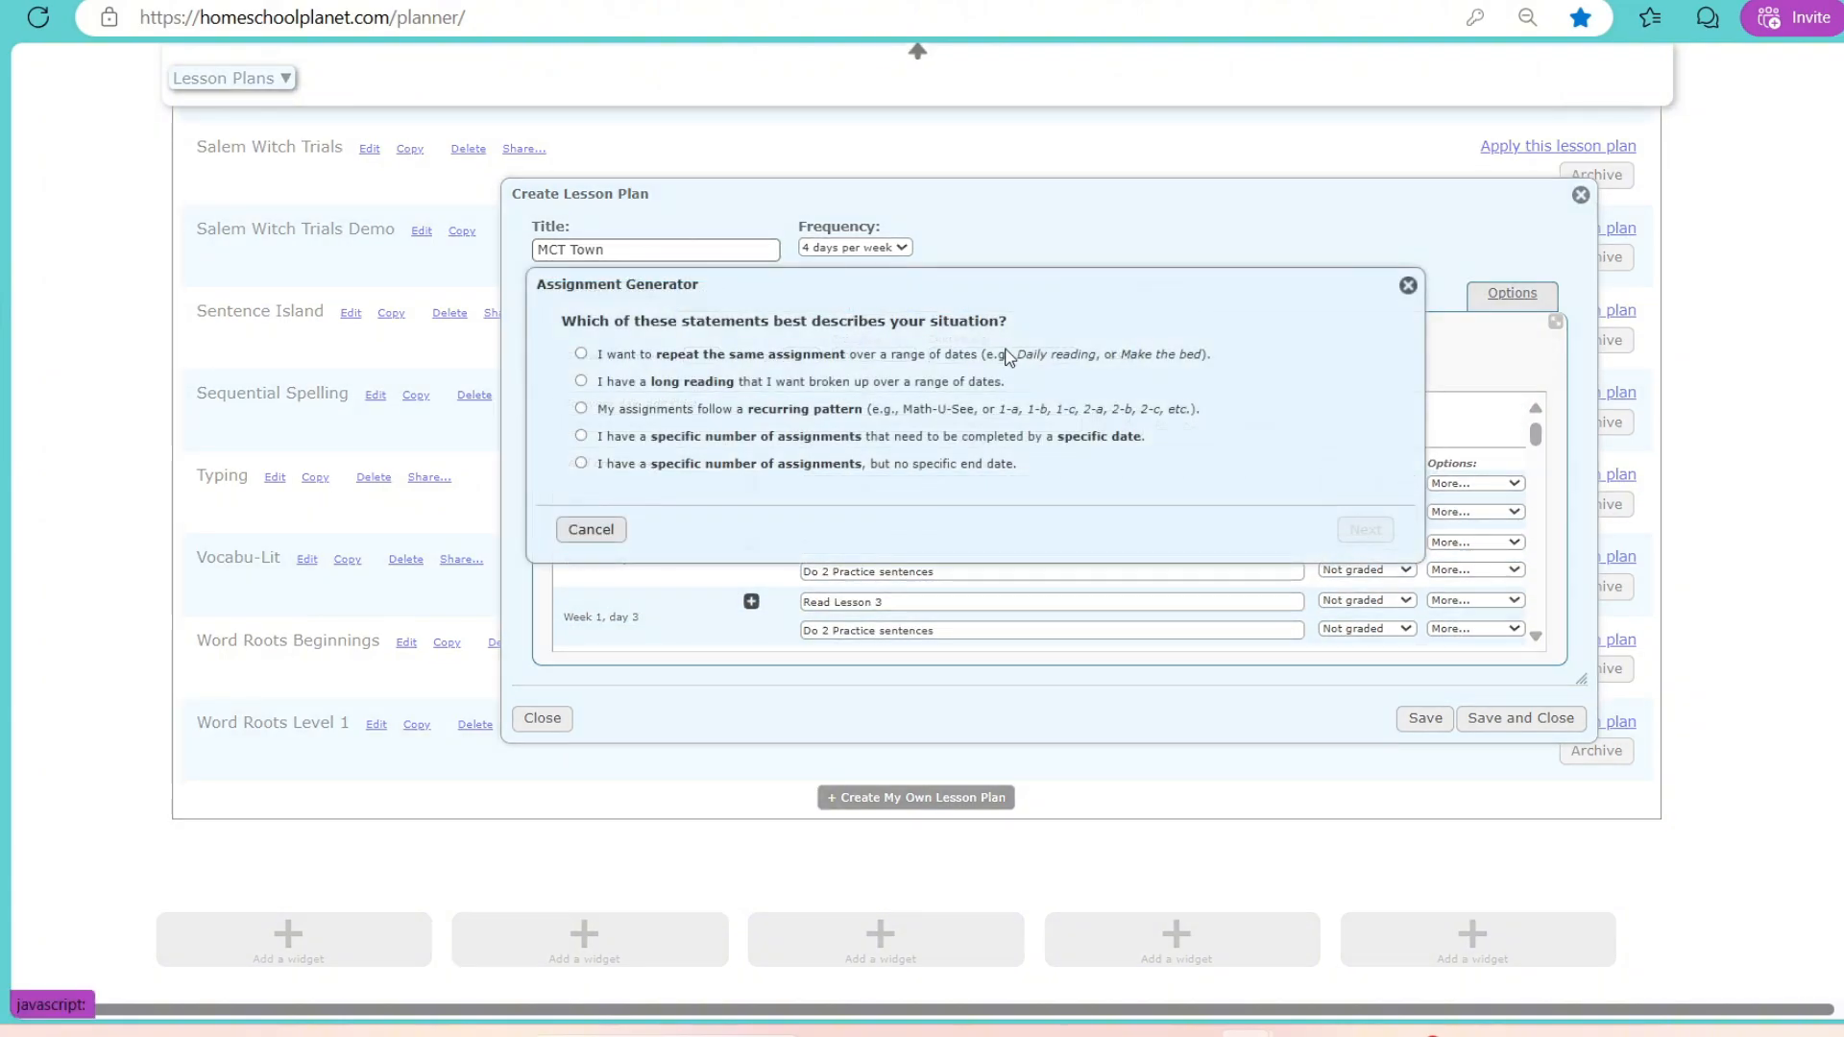
left_click(799, 416)
left_click(1366, 529)
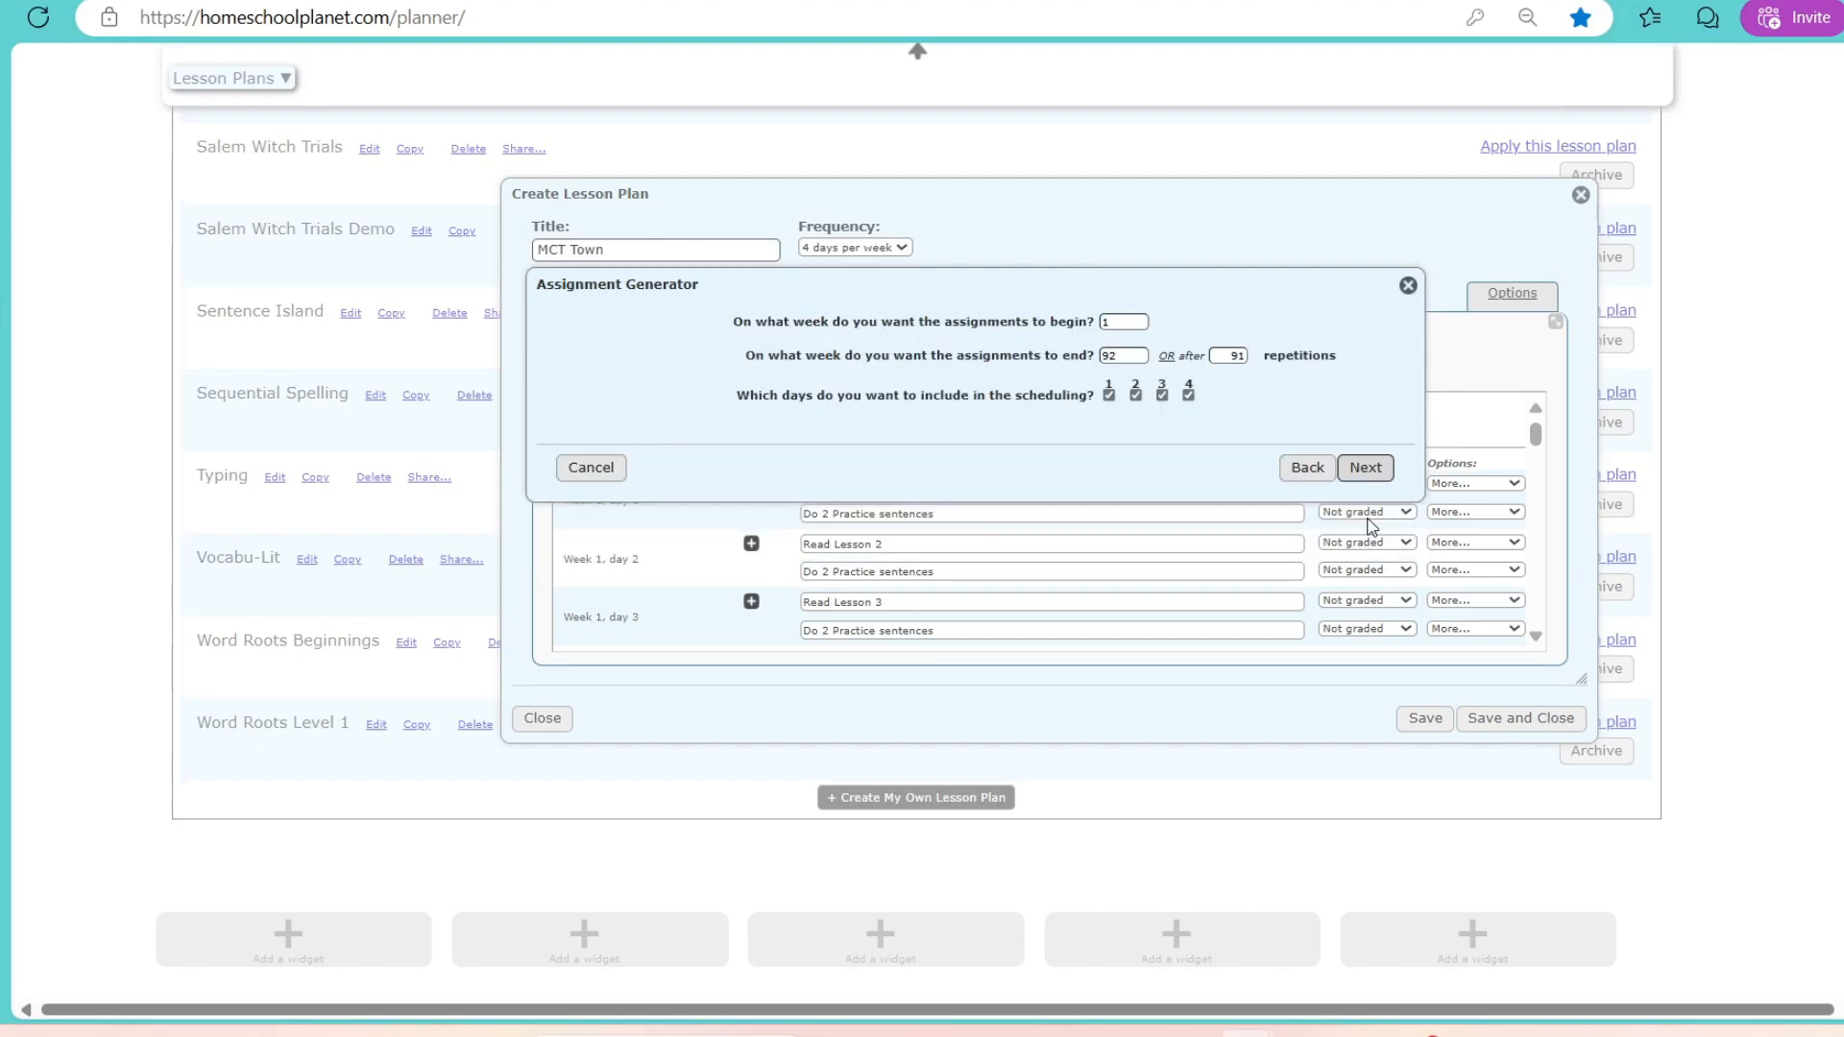
double_click(1138, 321)
double_click(1112, 355)
type("132")
key("BackSpace")
left_click(1364, 470)
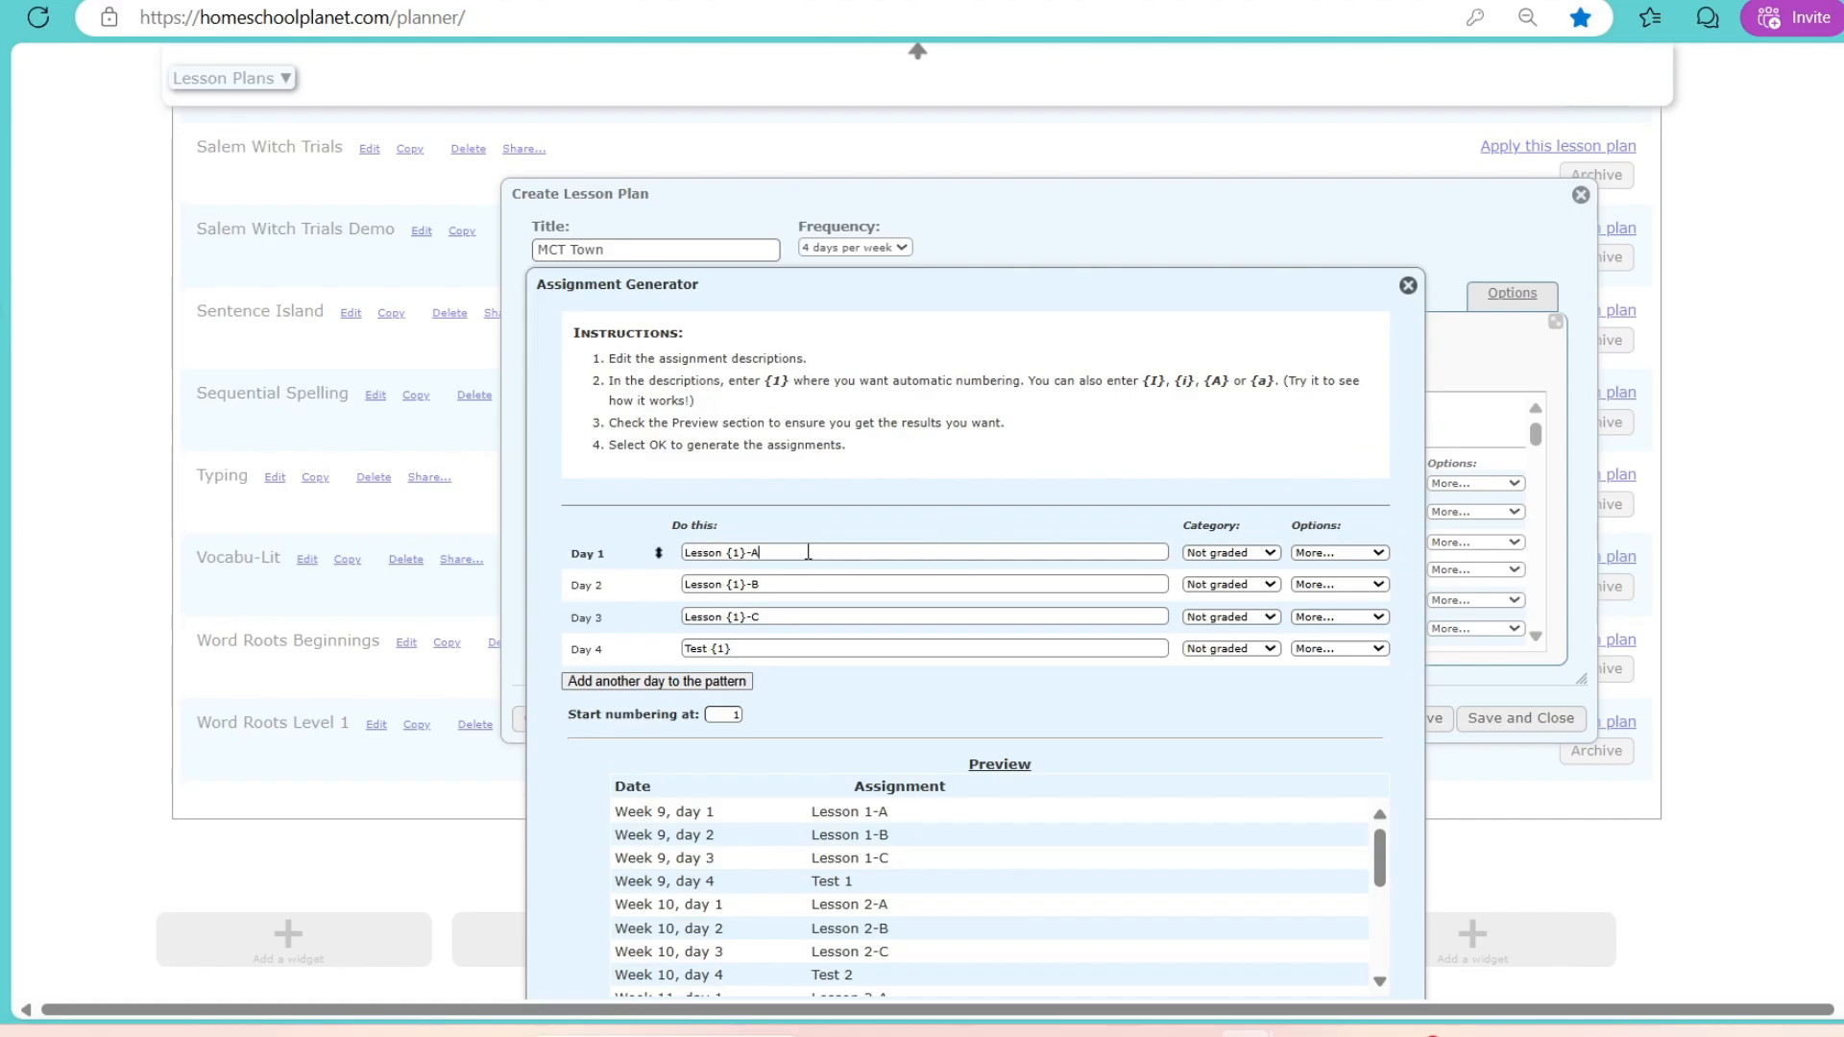
Step: Set the pattern's Day 1 assignment to "Ceasar's English {VIII}" and add a second assignment, "Word Search"
left_click_drag(810, 553, 656, 554)
type("Ceasar's English")
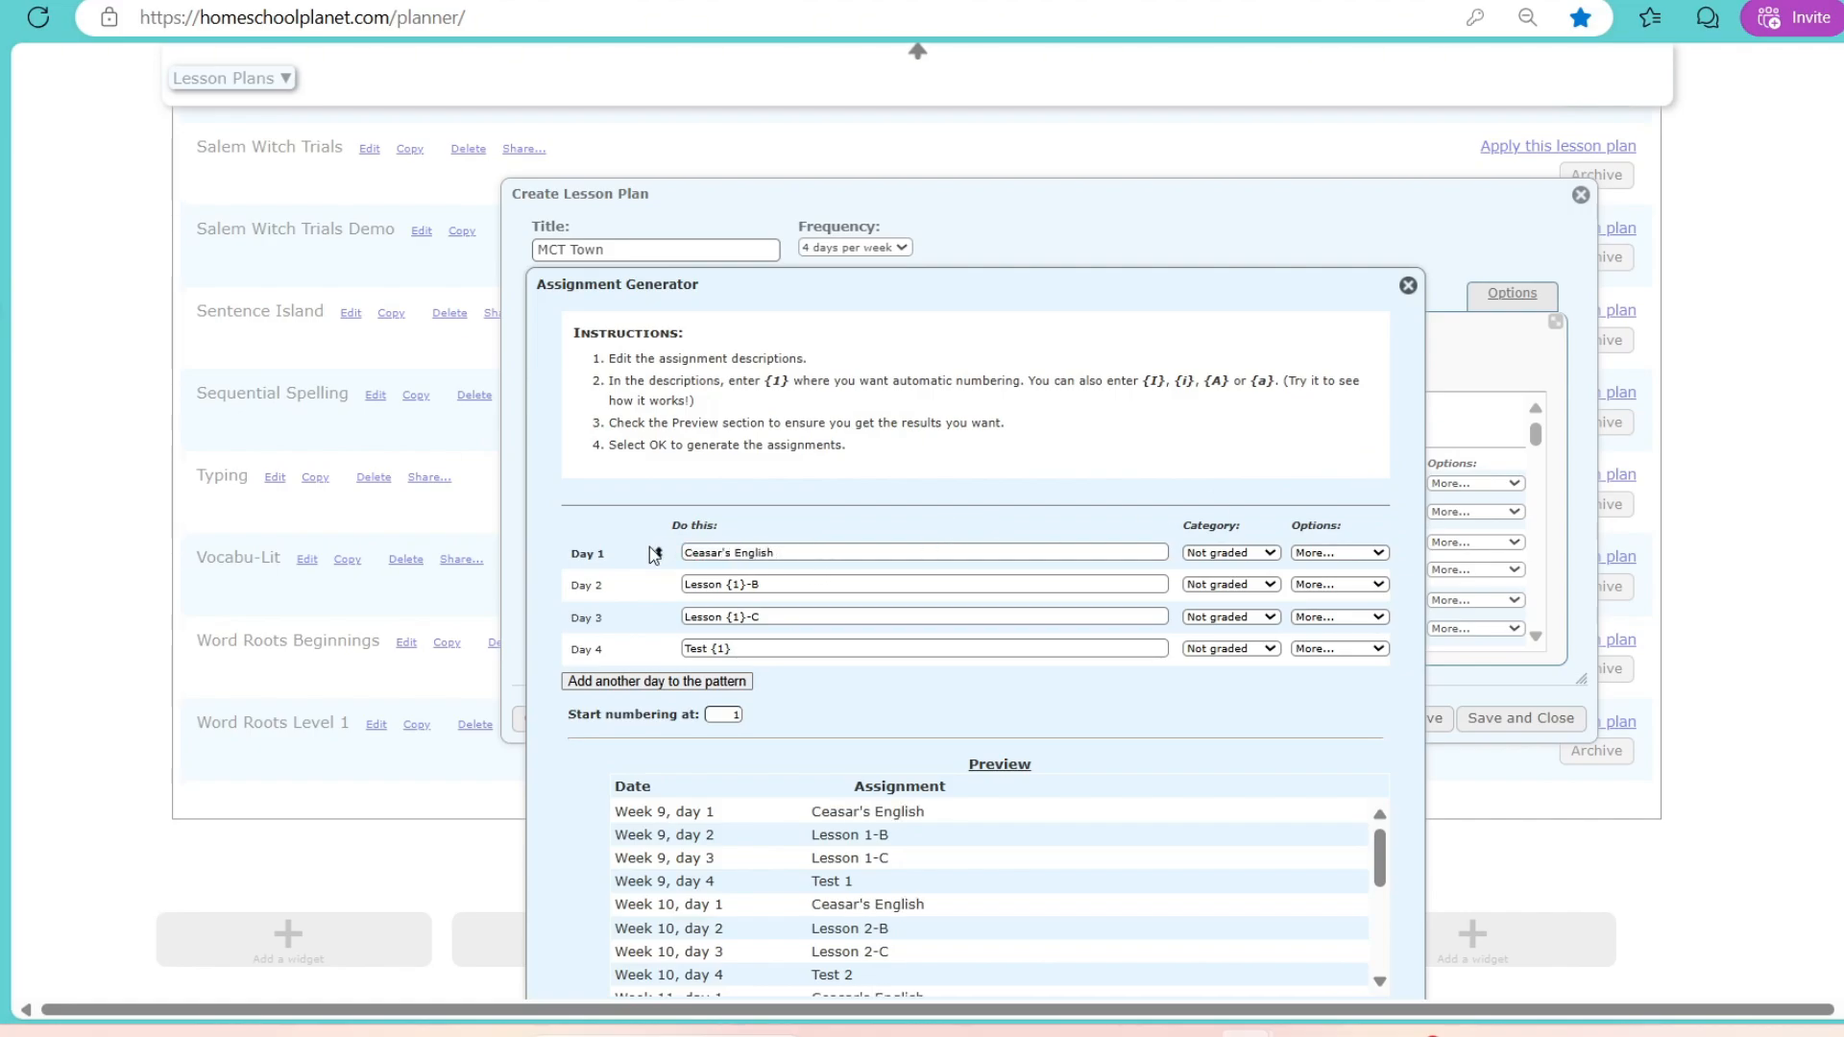
type(" {VIII")
left_click_drag(790, 585, 678, 585)
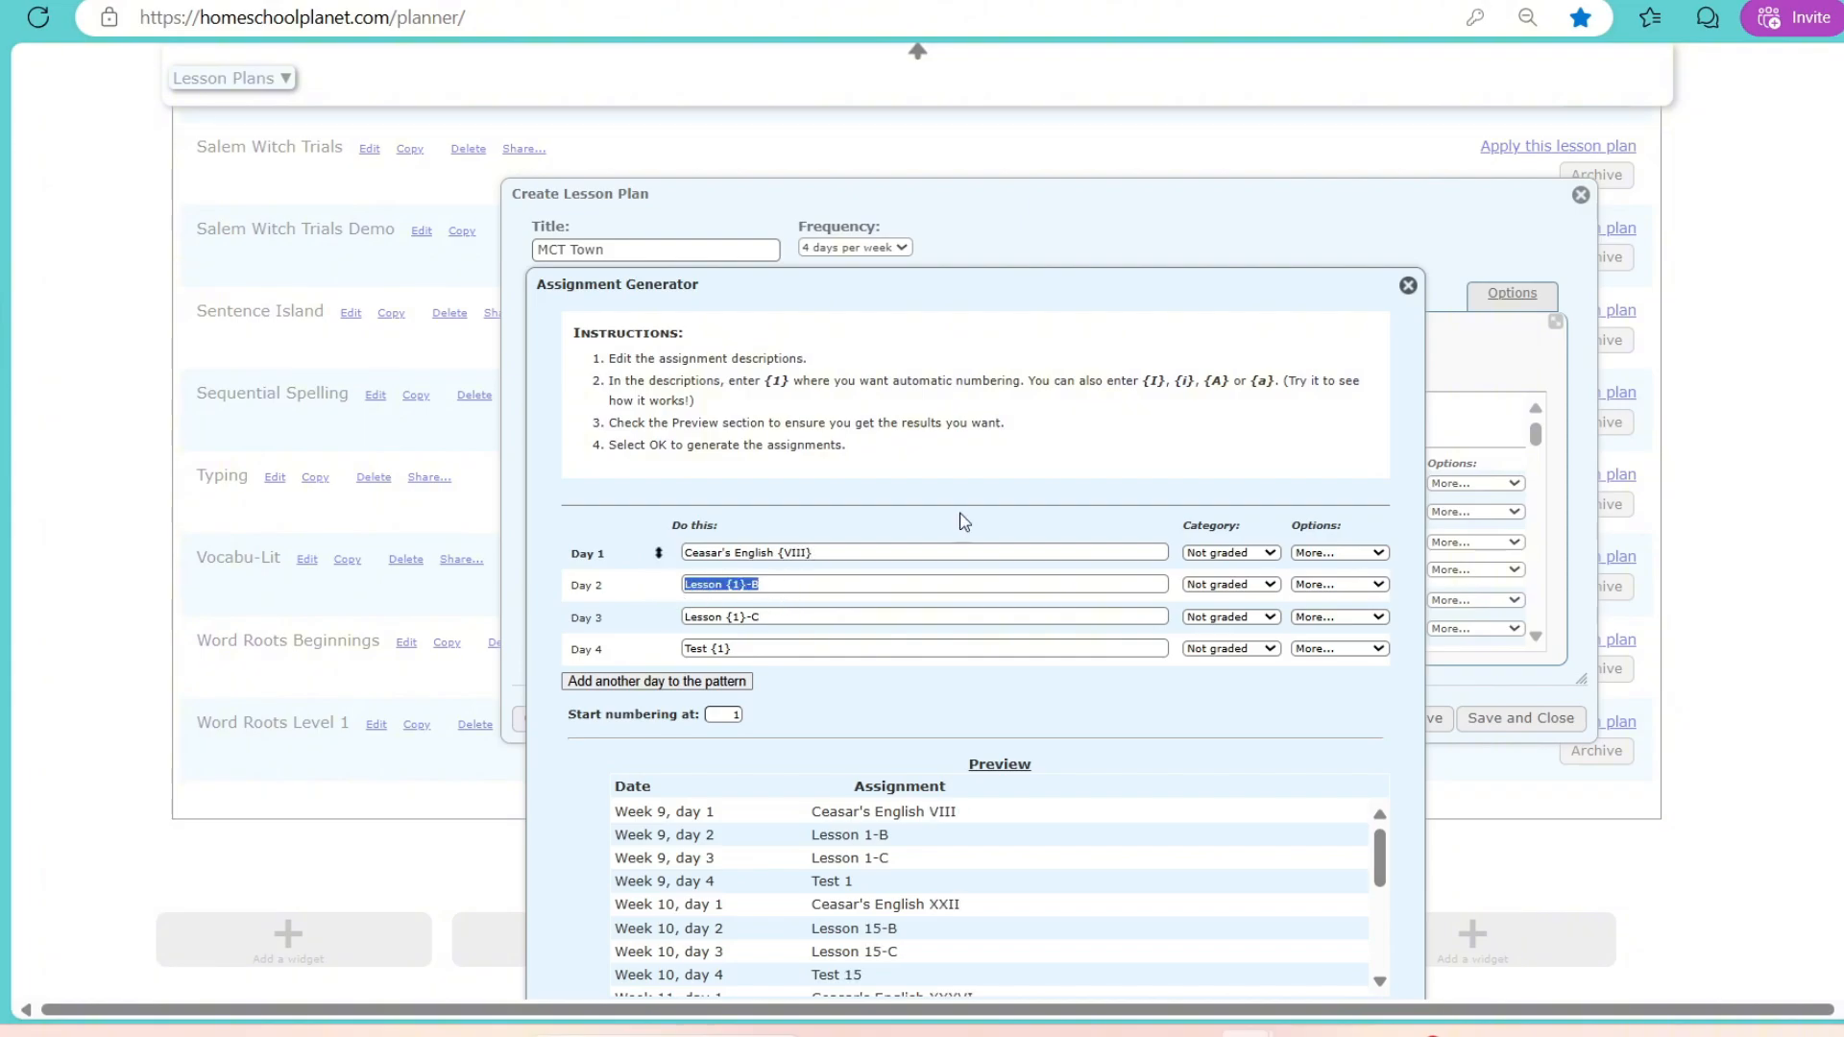
left_click(1355, 555)
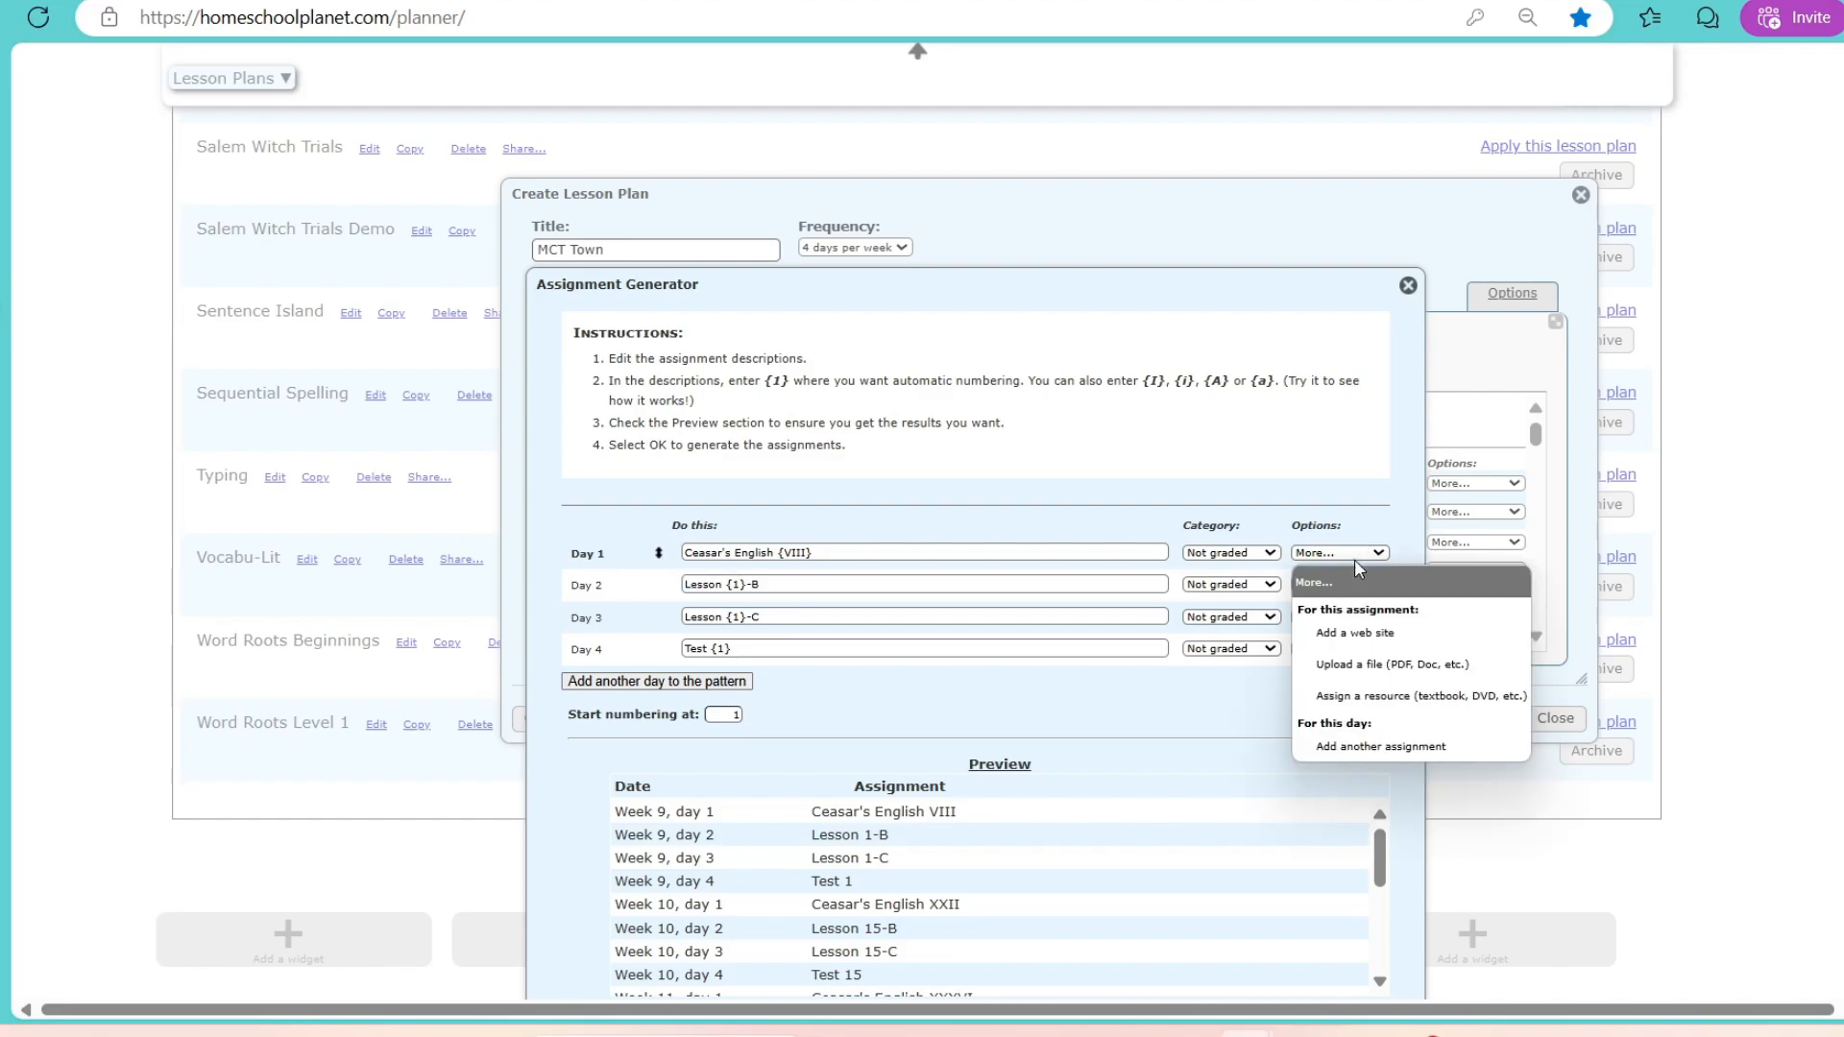
left_click(1374, 747)
left_click(862, 586)
type("Word Search")
Step: Set the pattern's Day 2 assignment to "Ceasar's English {VIII} cont." and add a second assignment, "Quiz"
left_click_drag(790, 618, 646, 609)
type("Ceasar's English {VII")
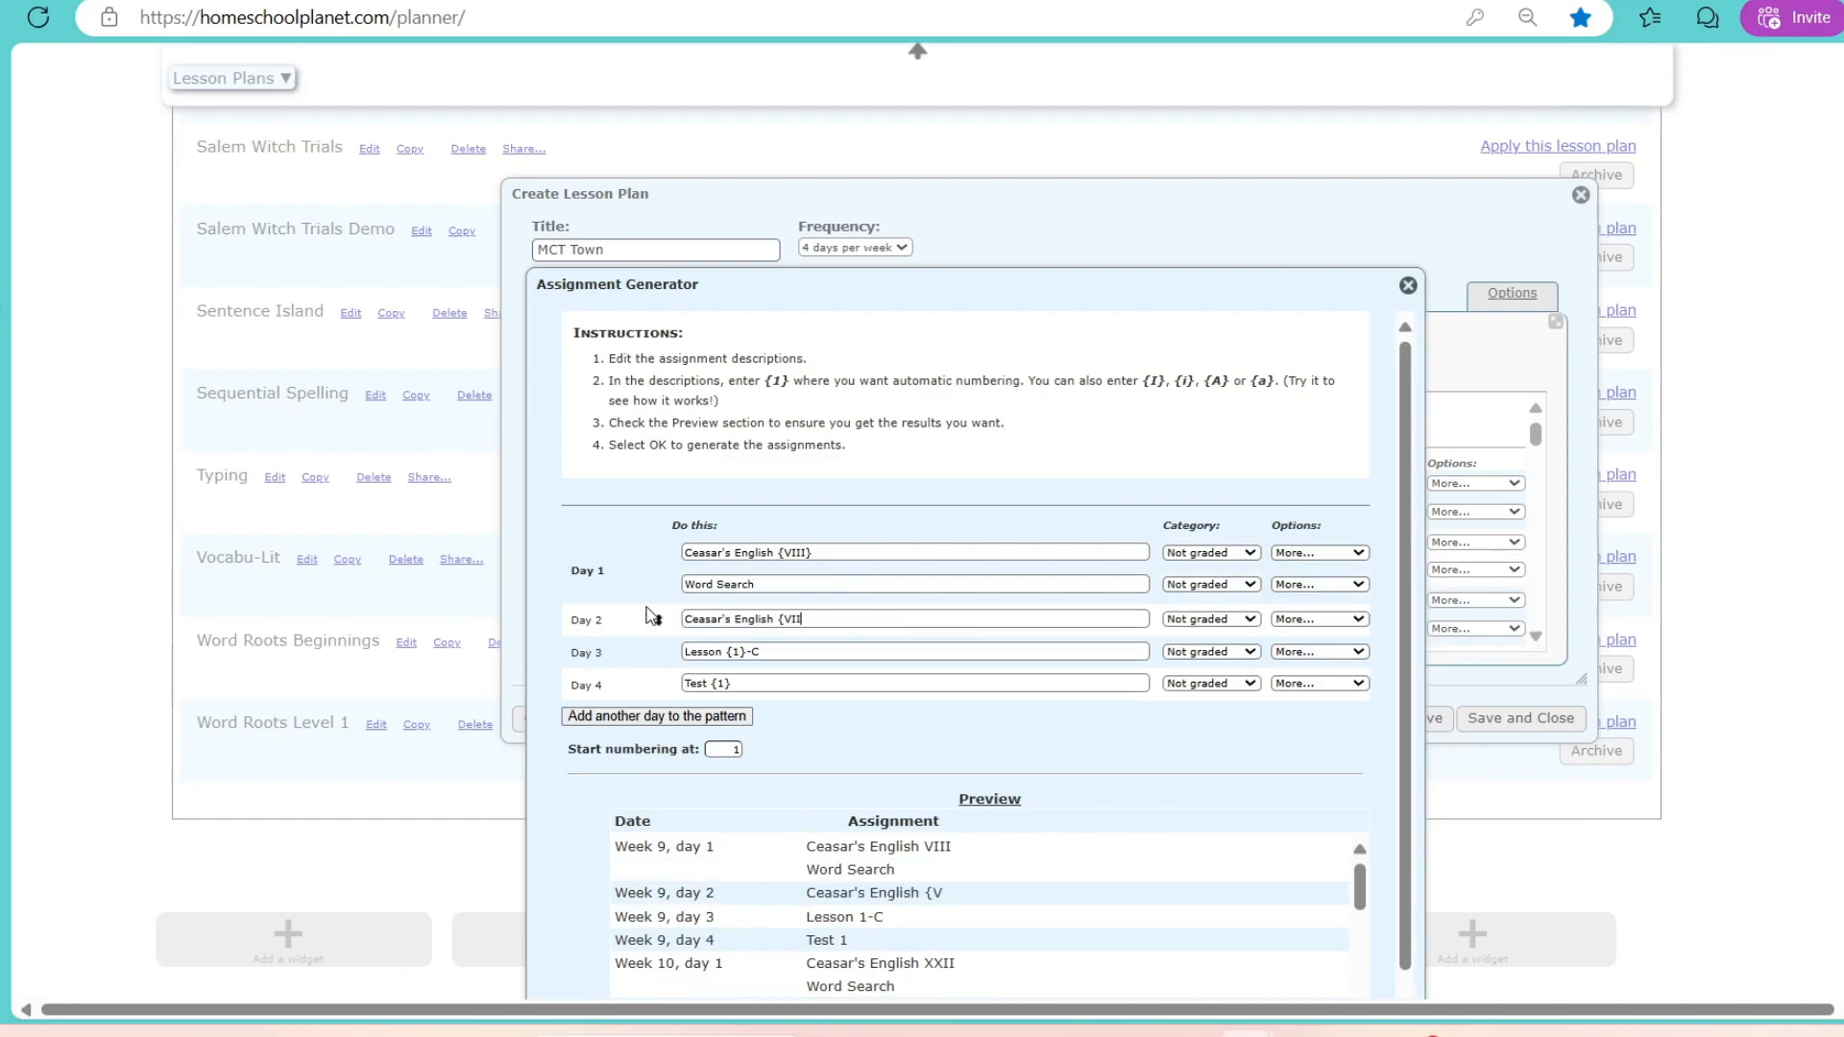
type("I} cont.")
left_click(1321, 618)
left_click(1373, 811)
type("Quiz")
Step: Replace the pattern's Day 3 assignment with "Read Alice in Wonderland - Ch {1}"
left_click_drag(768, 686, 663, 687)
key("BackSpace")
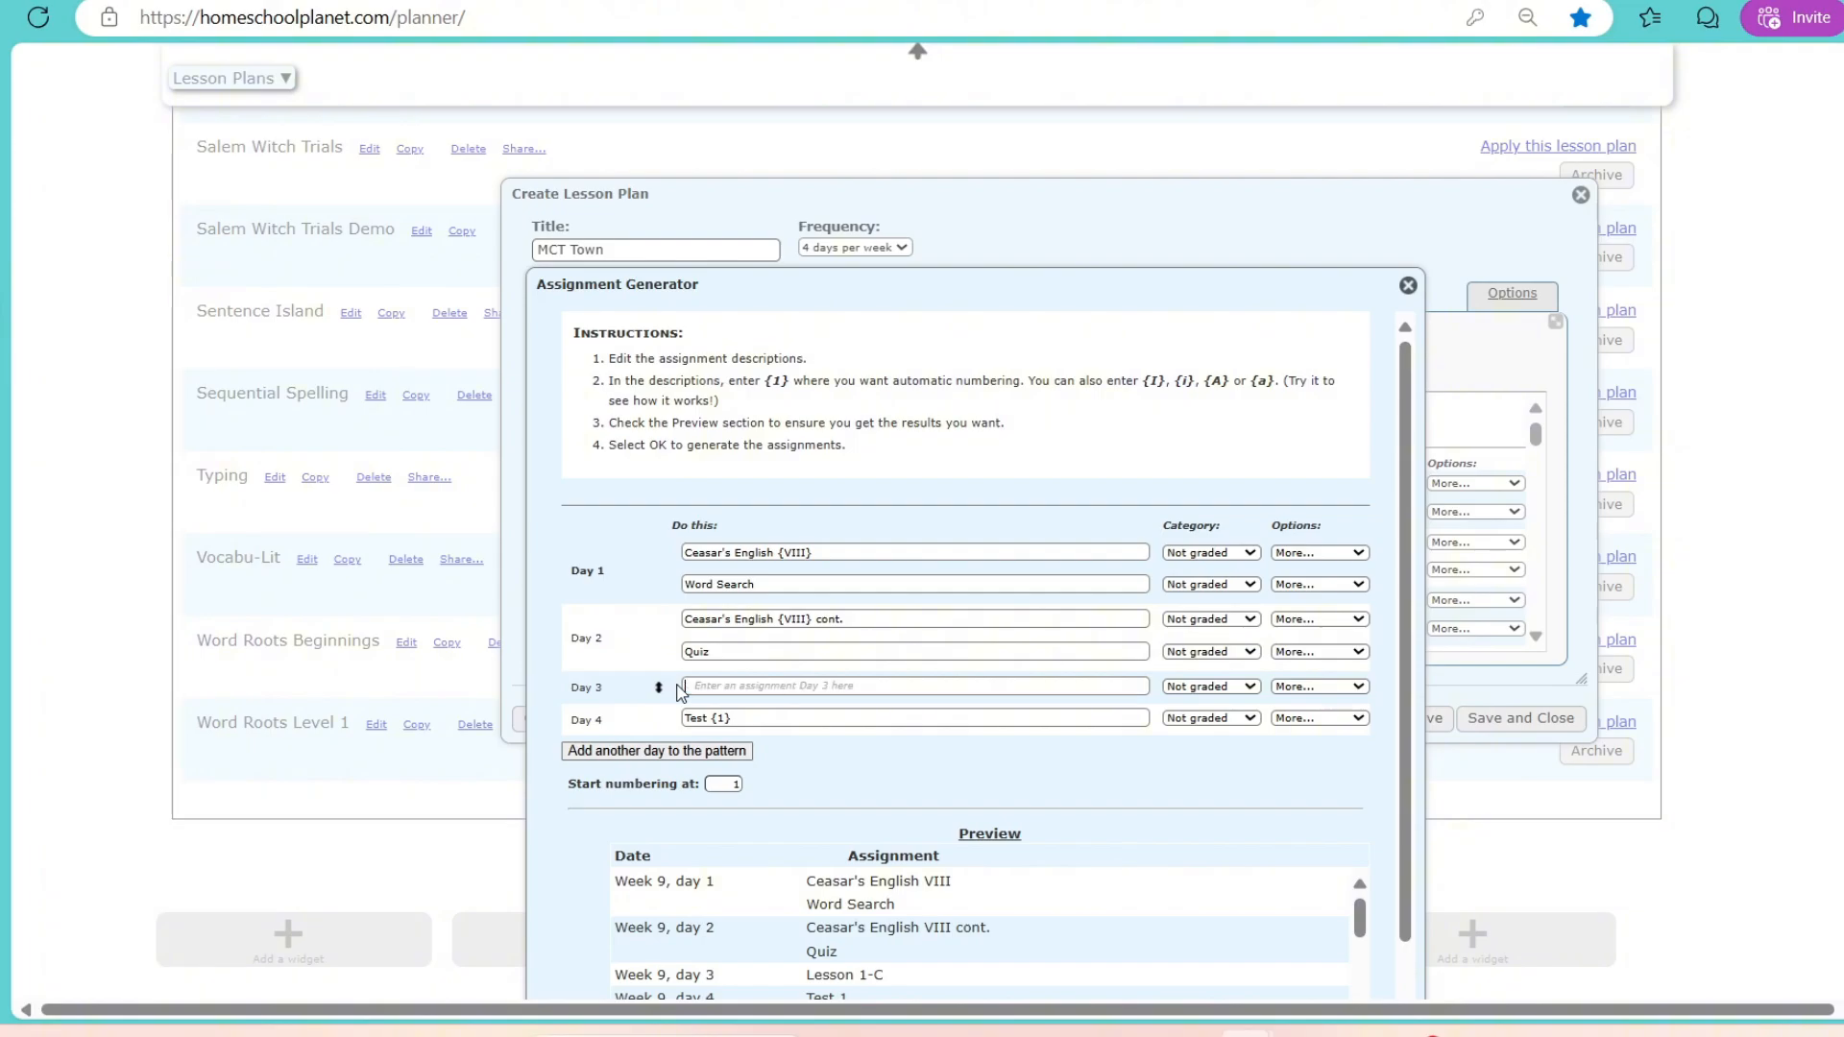
type("Read")
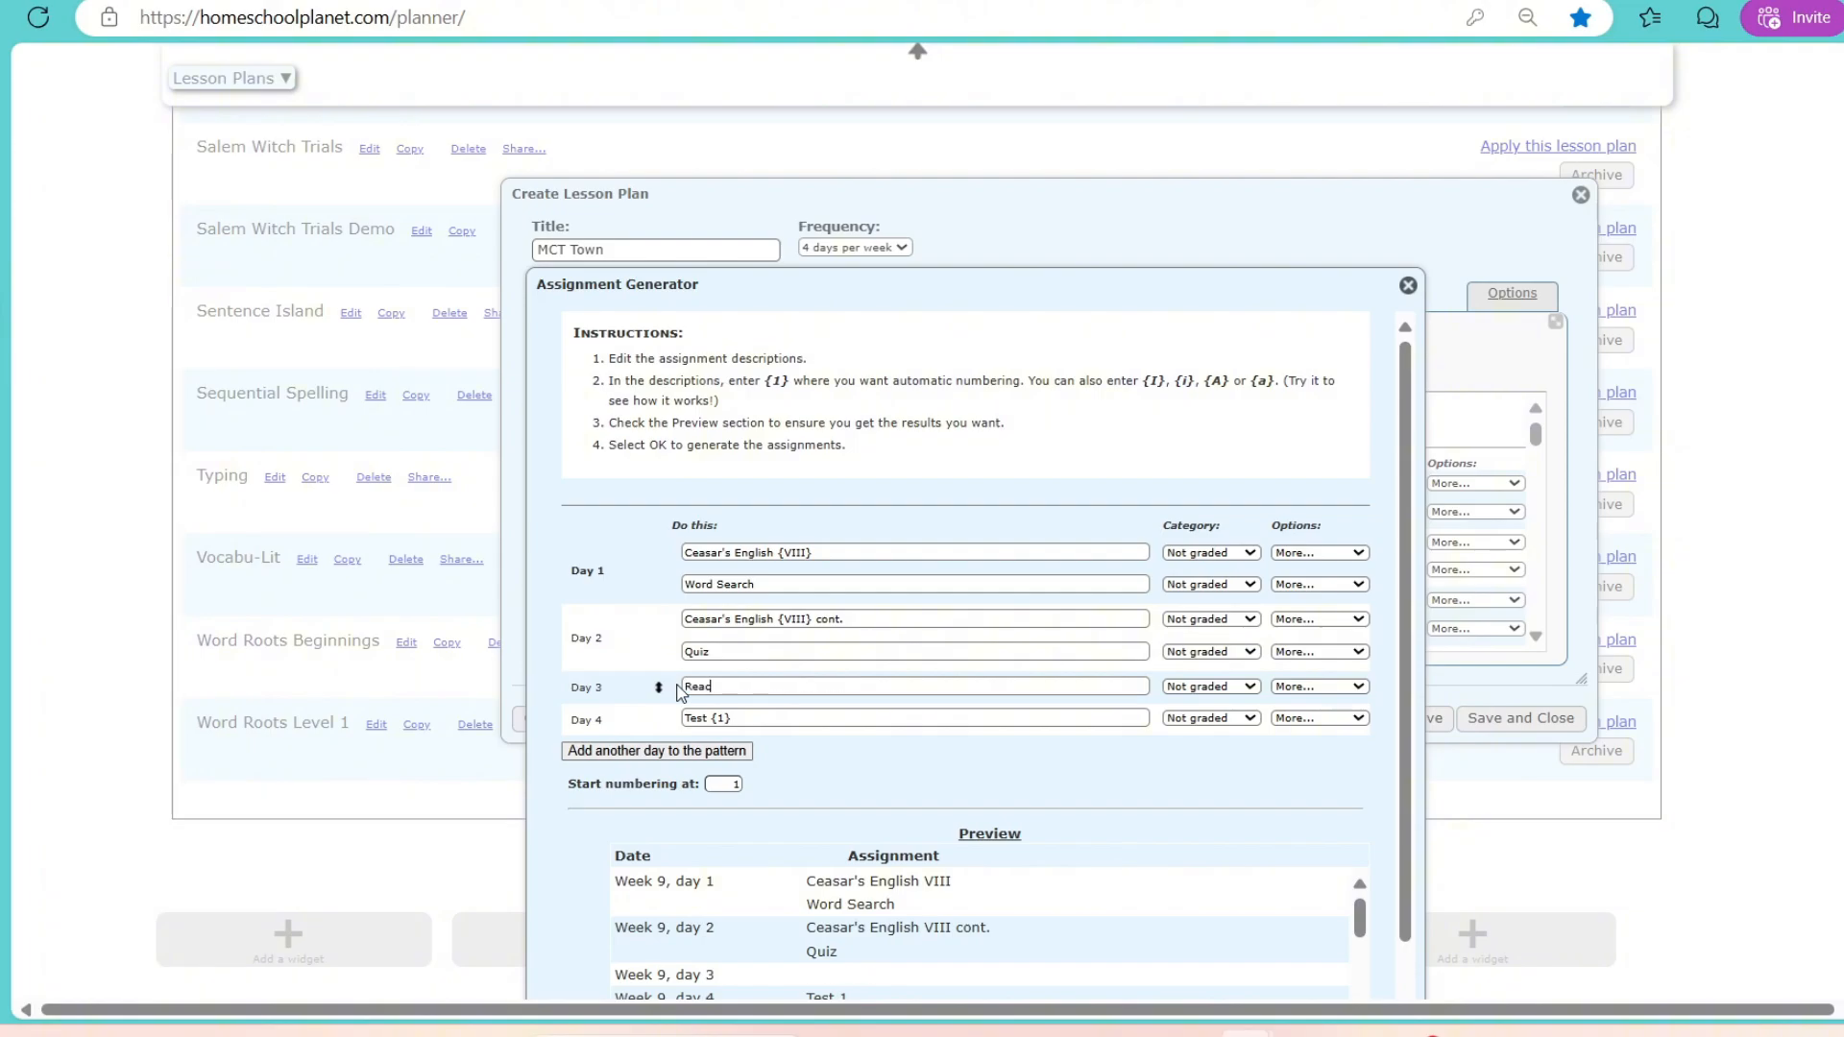
type(" Alice in Wonderland ")
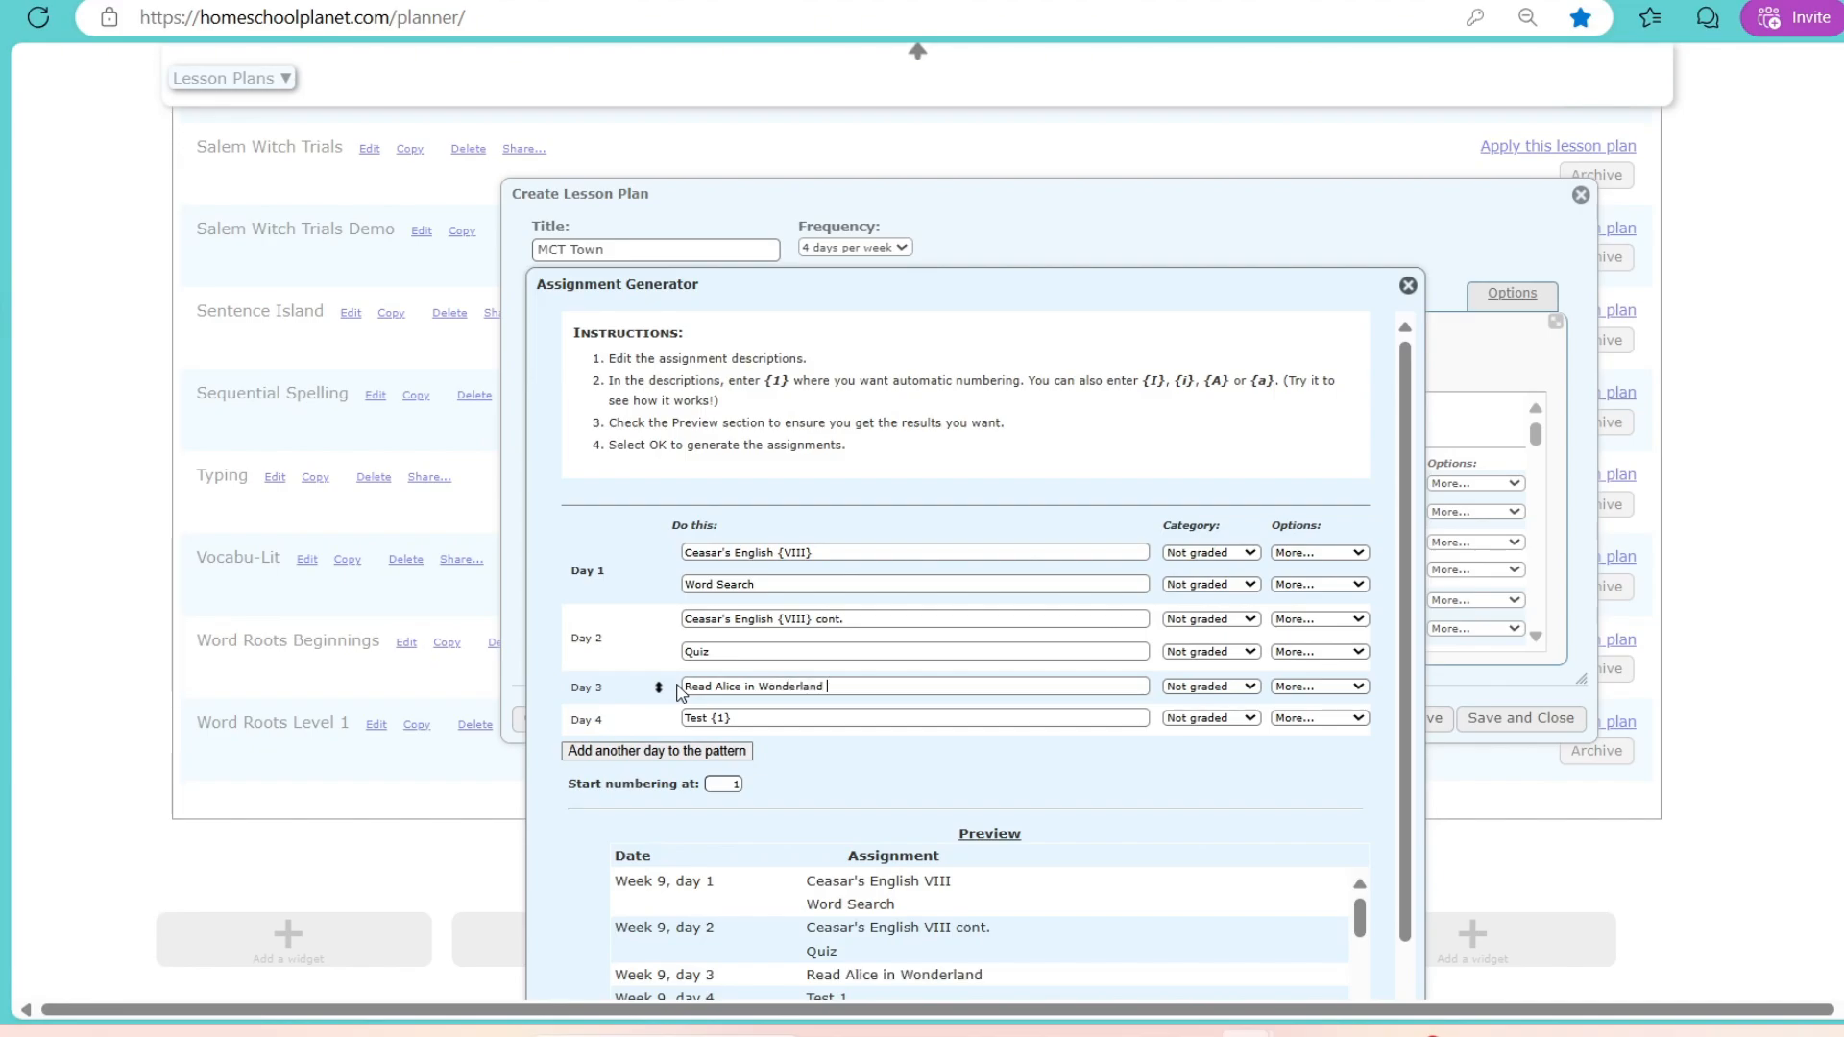
type("- Ch {1}")
Step: Replace the pattern's Day 4 assignment with "Read Alice in Wonderland - Ch {2}"
left_click_drag(757, 722, 683, 725)
type("Read Alice in Wond")
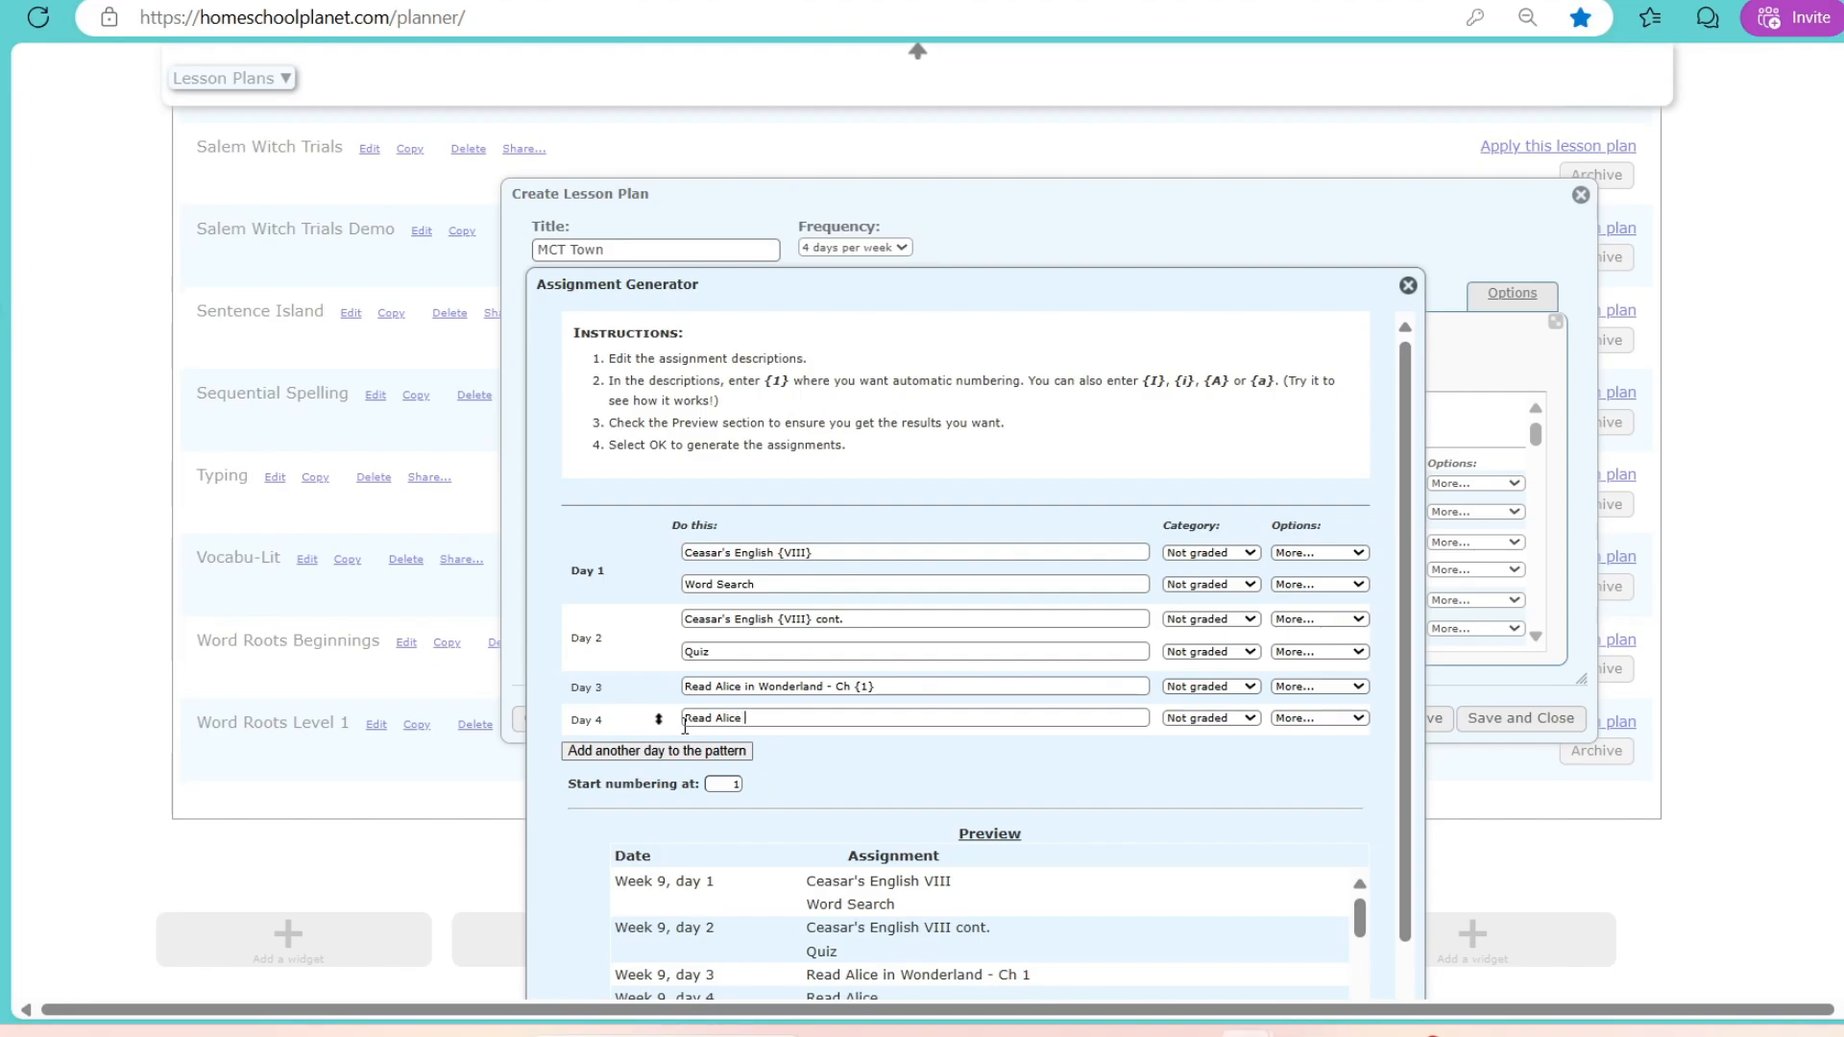
type("eruland")
key("BackSpace")
key("BackSpace")
key("BackSpace")
key("BackSpace")
key("BackSpace")
type("land - Ch")
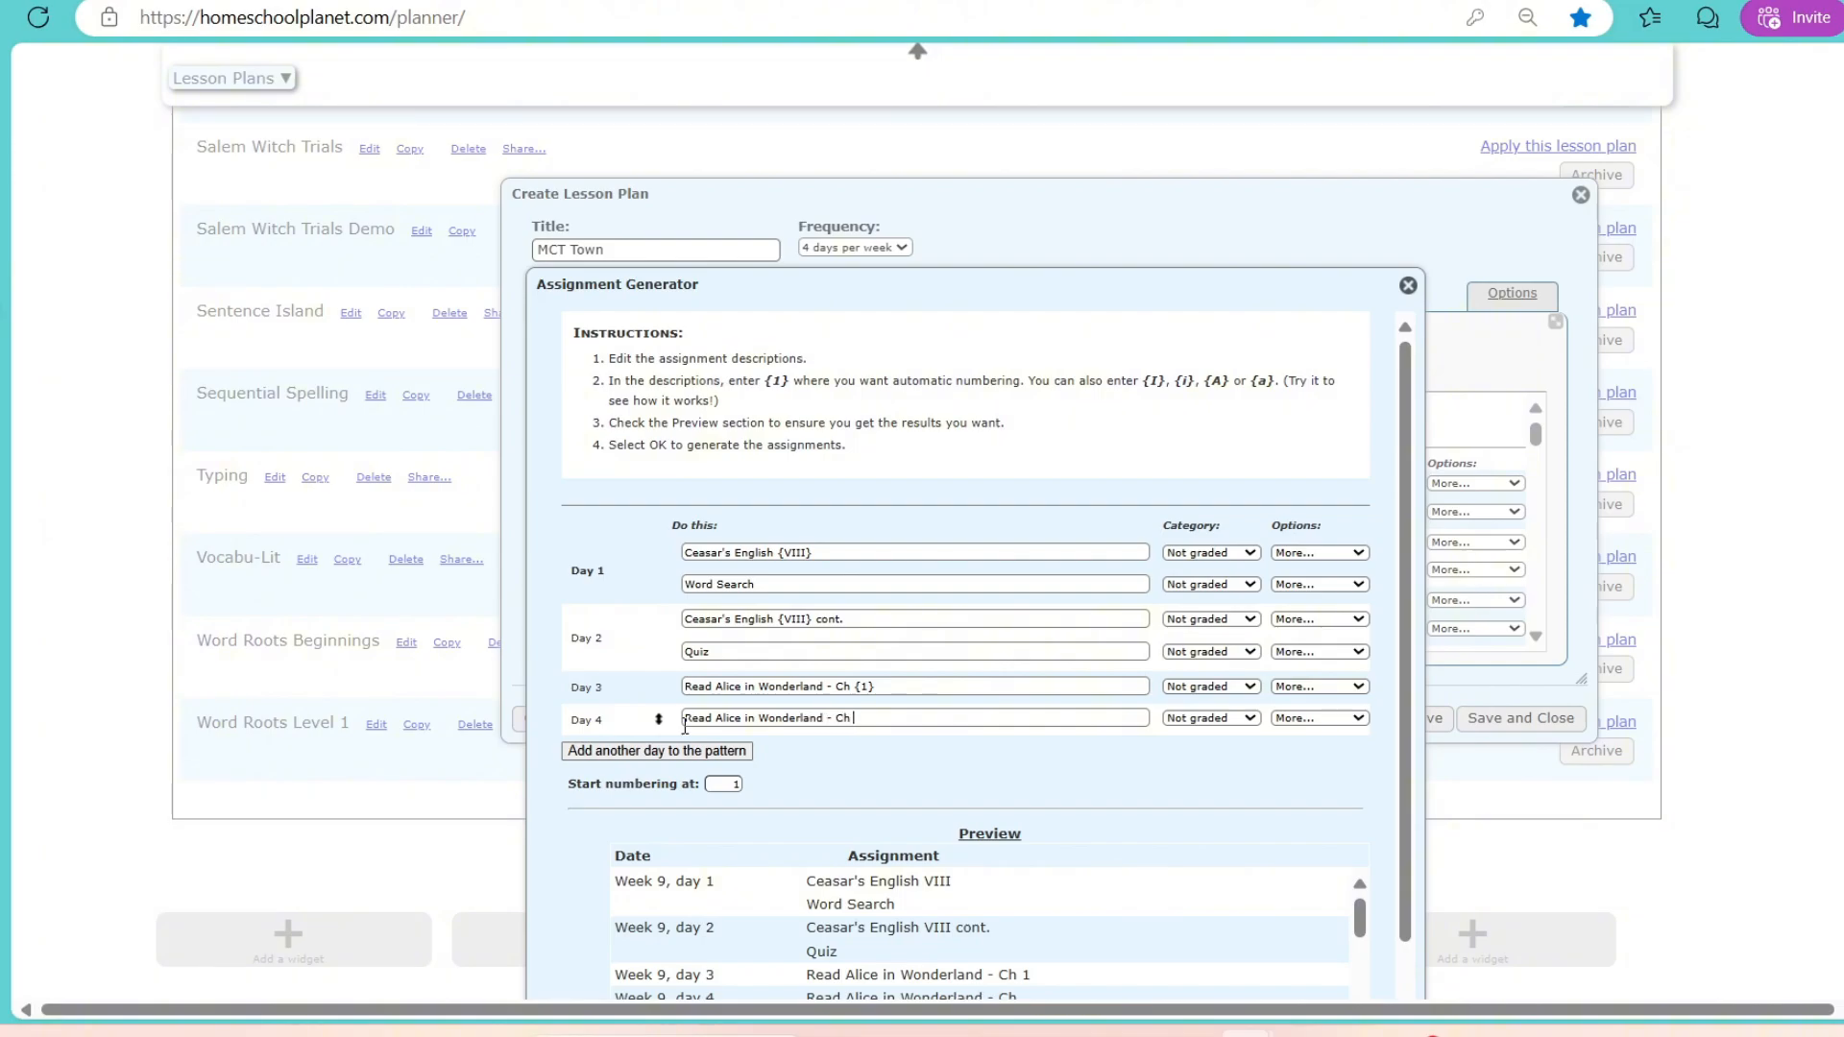
type(" {2}")
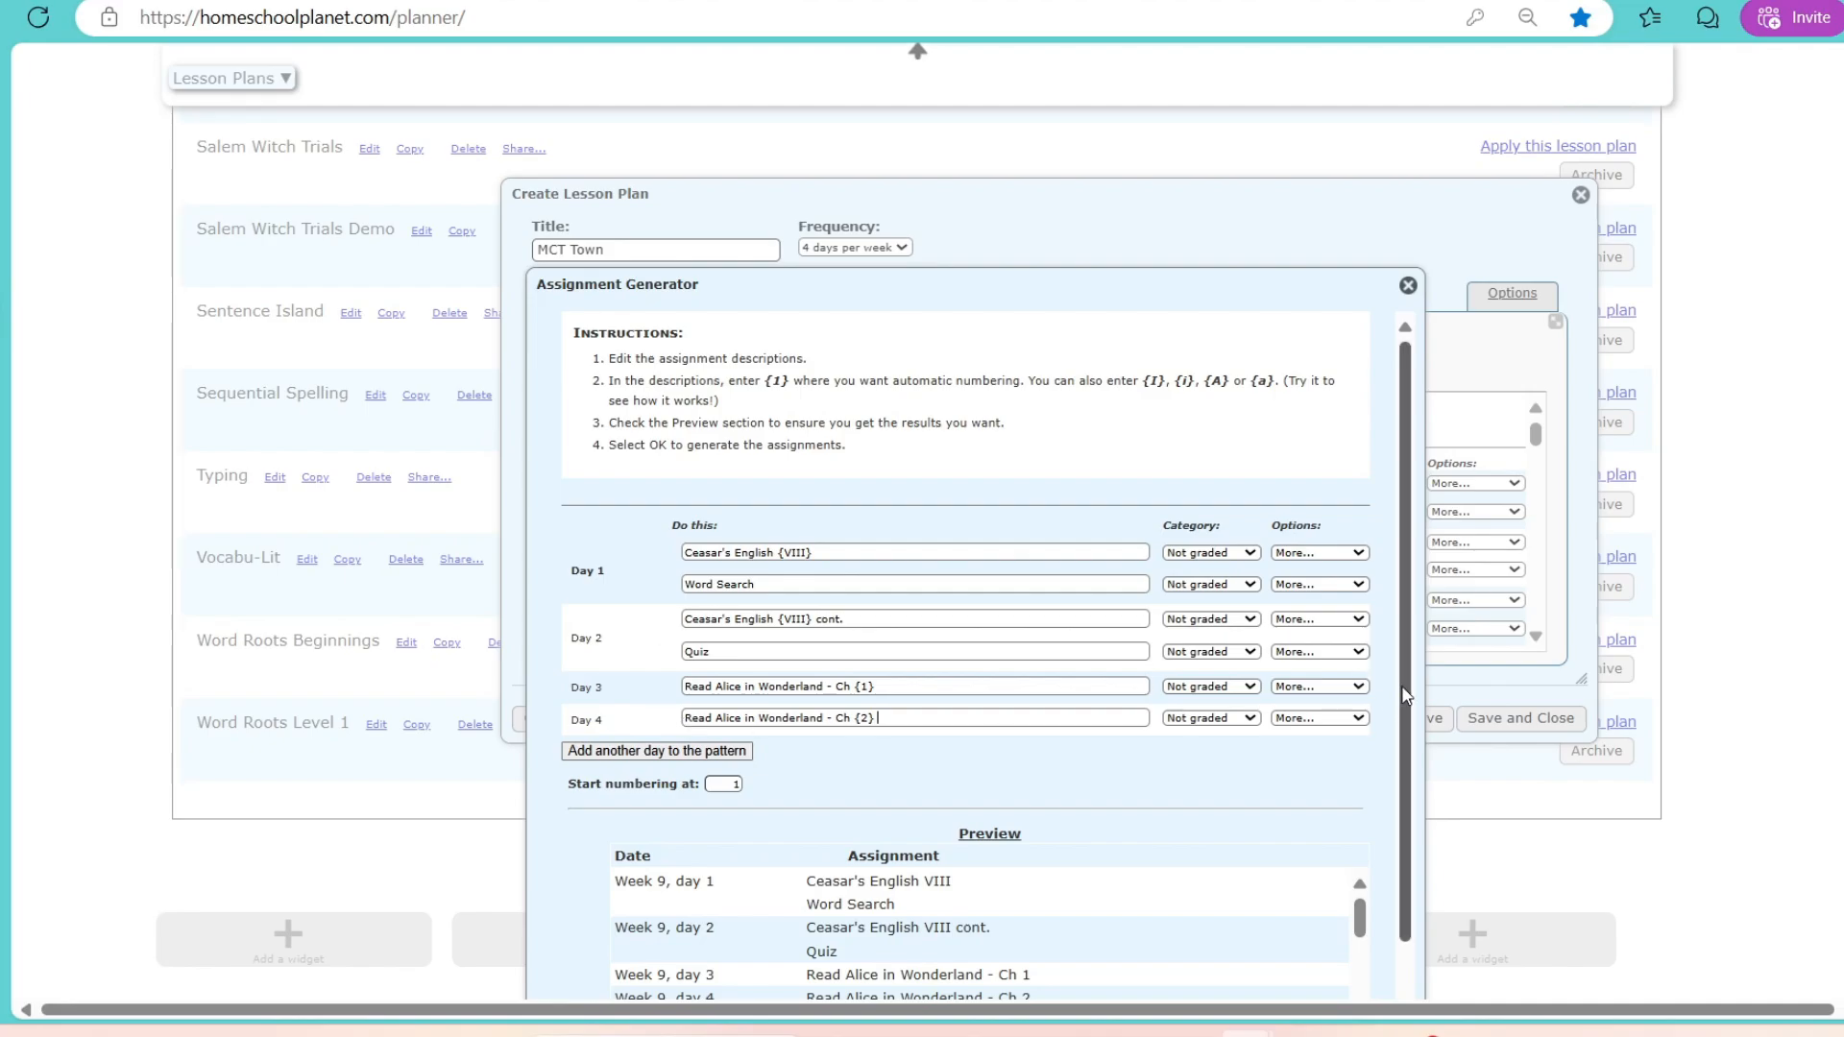
Step: Check the preview and remove the automatic chapter numbering from the Day 3 and Day 4 Alice in Wonderland readings
scroll(1408, 698, "down", 1)
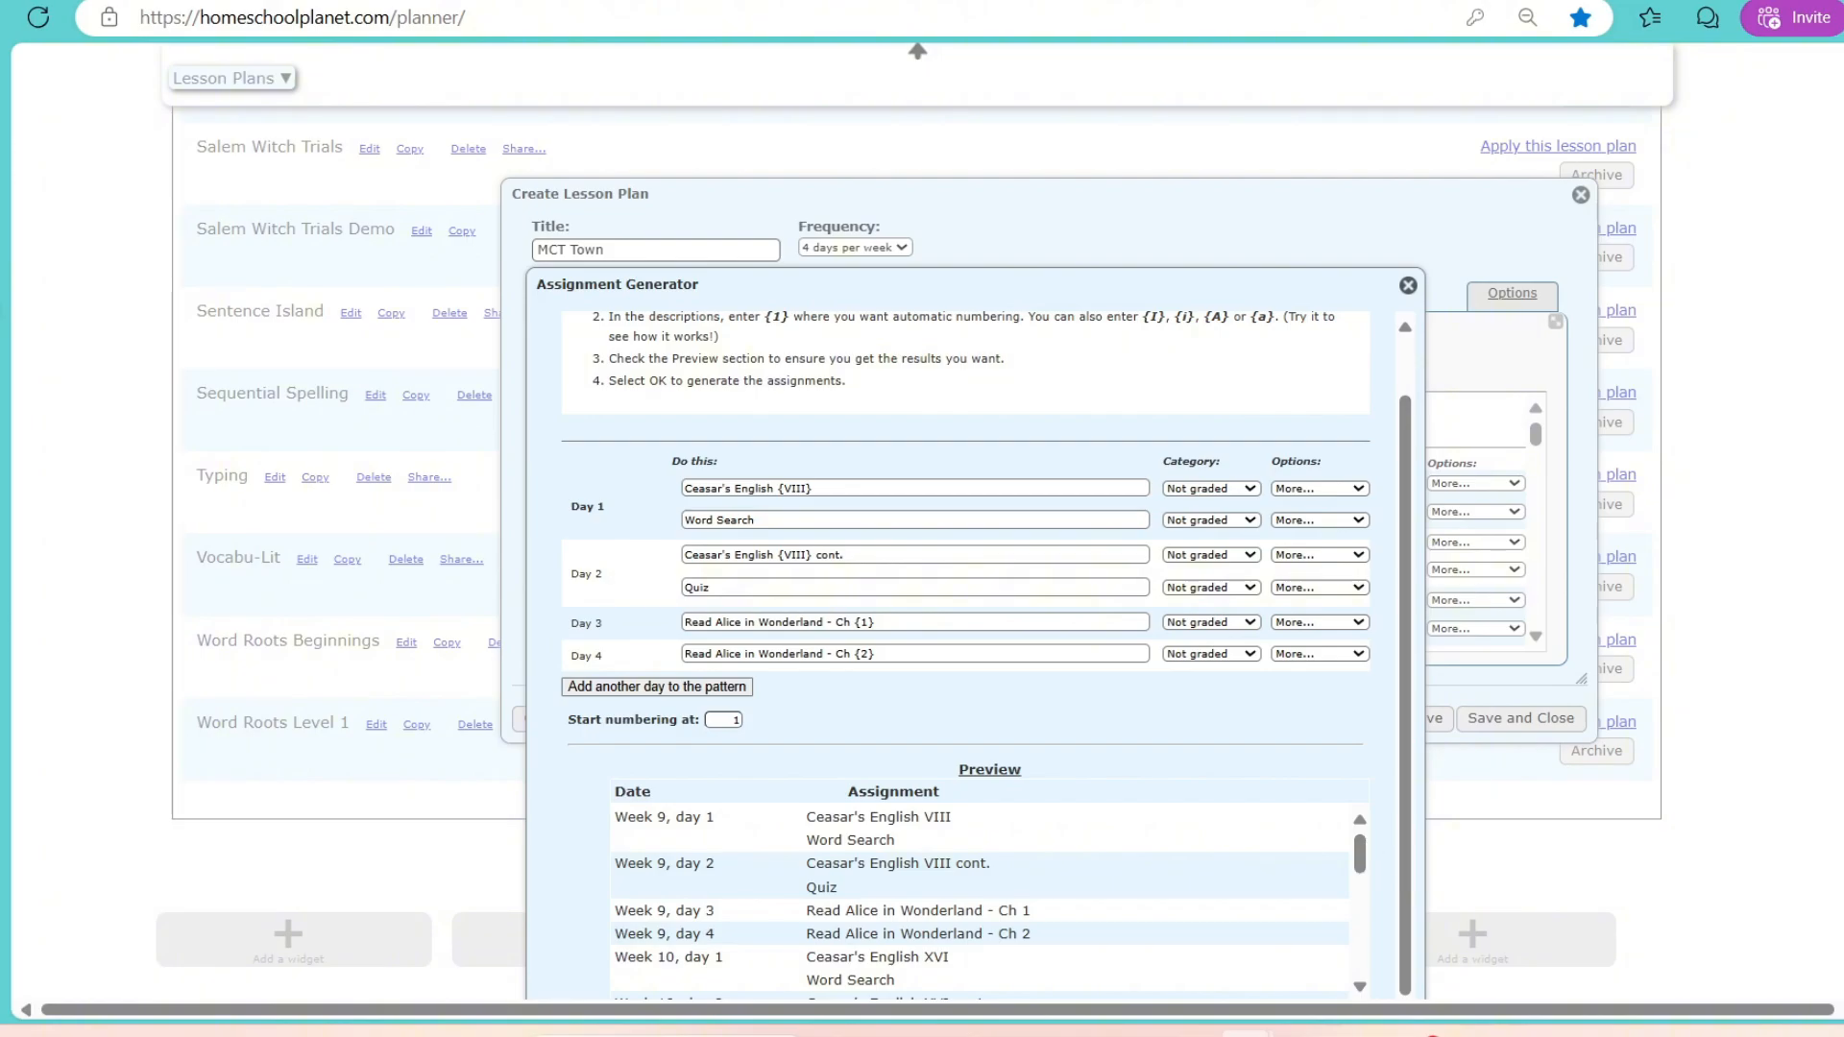
scroll(1181, 737, "down", 1)
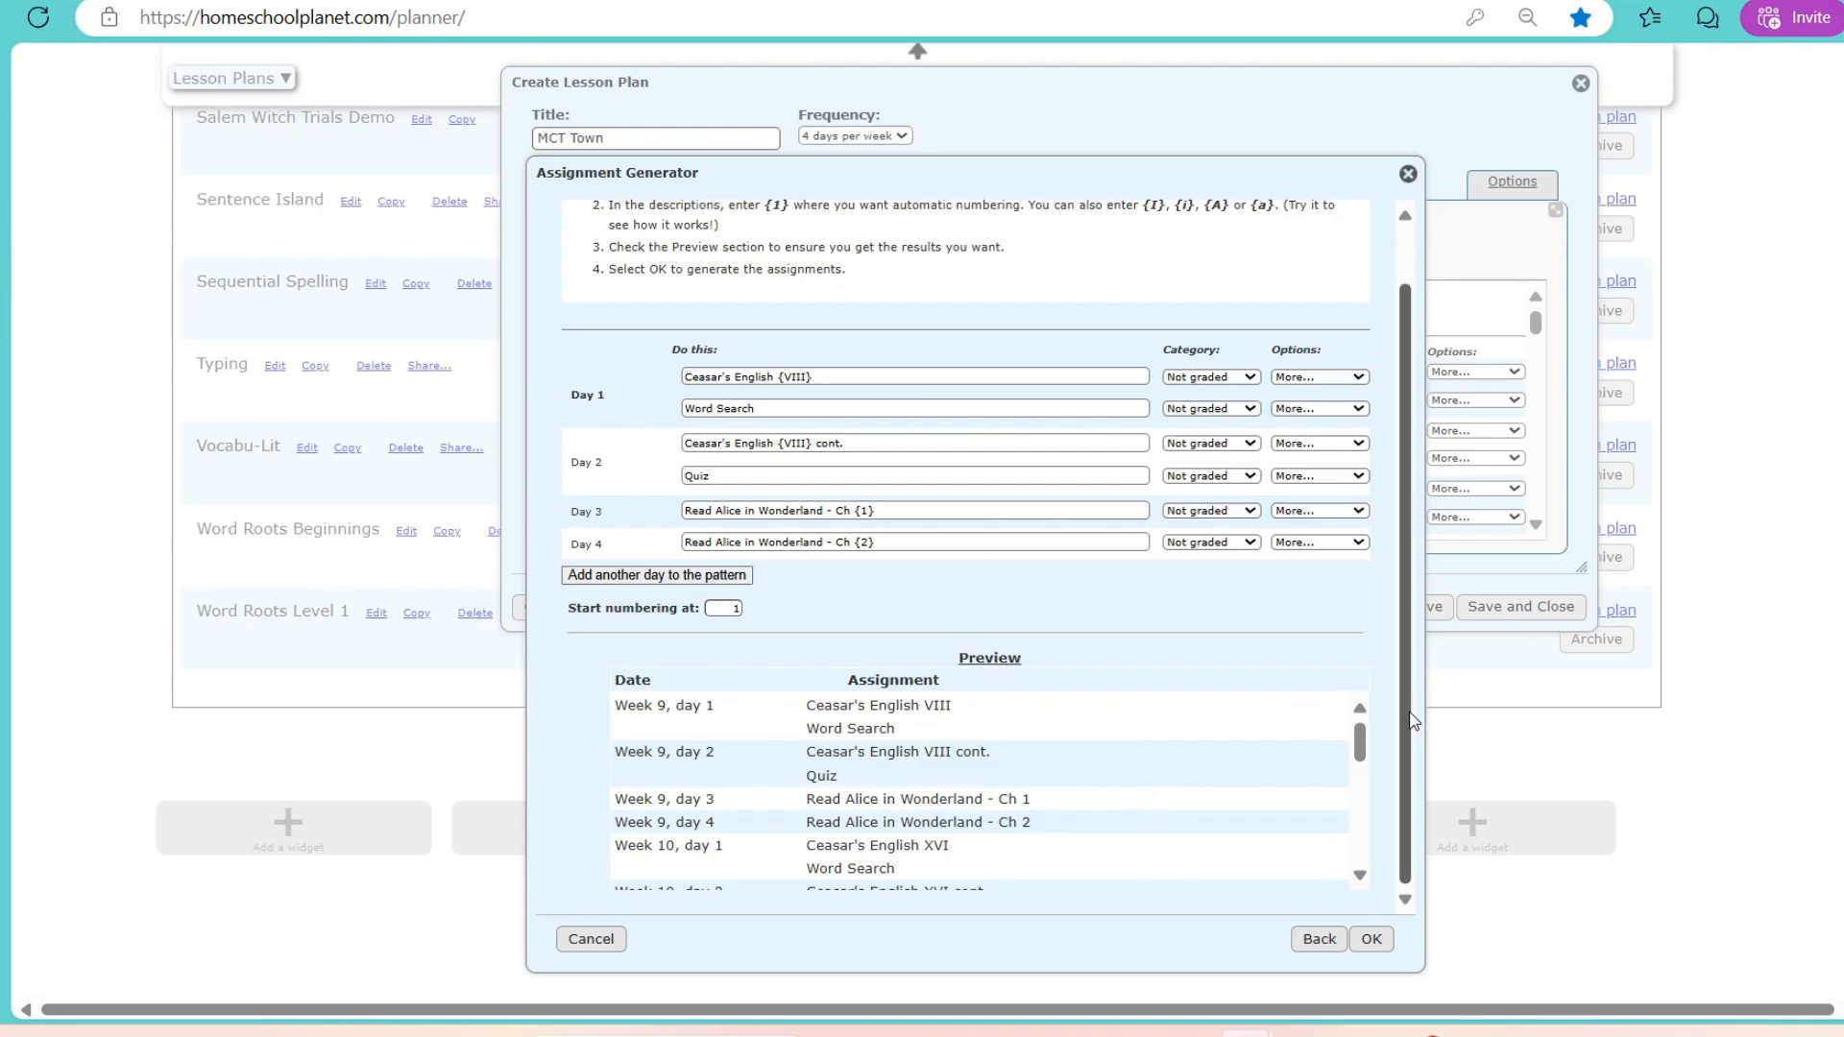
left_click_drag(1357, 749, 1358, 773)
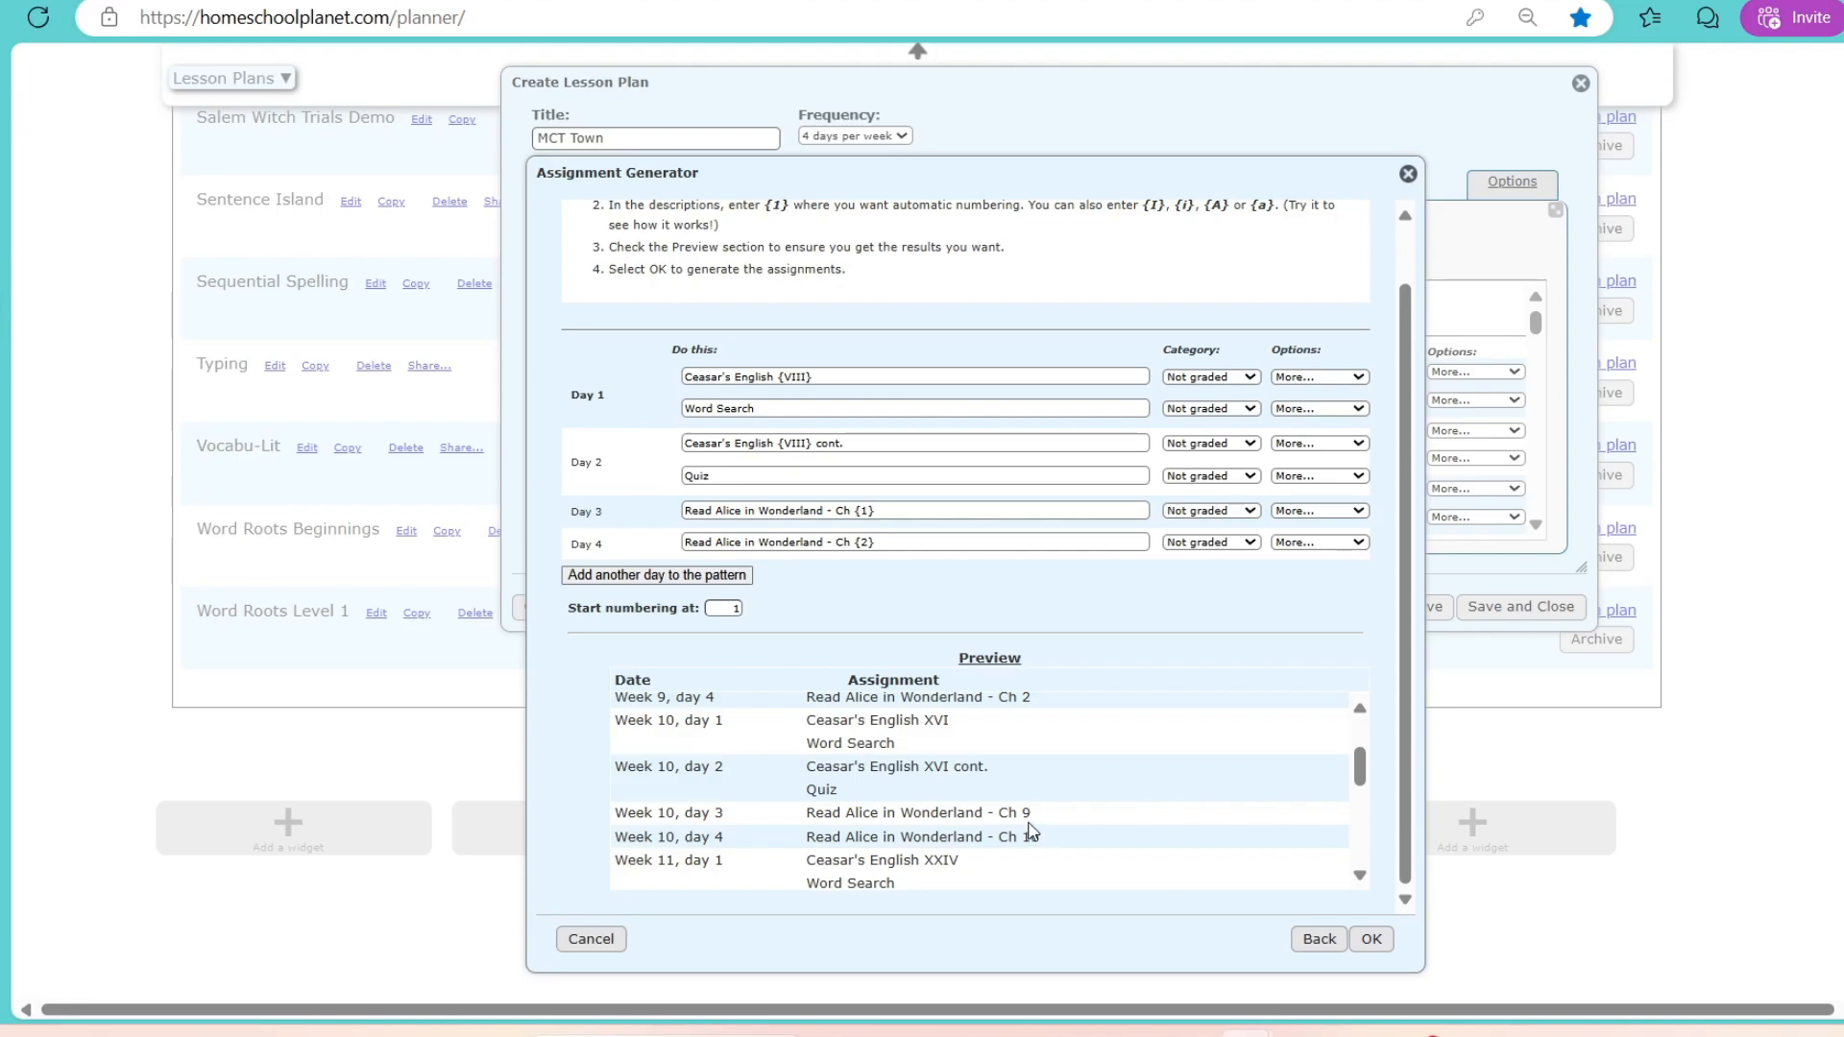
left_click(876, 511)
key("BackSpace")
key("BackSpace")
key("BackSpace")
left_click(885, 541)
key("BackSpace")
key("BackSpace")
key("BackSpace")
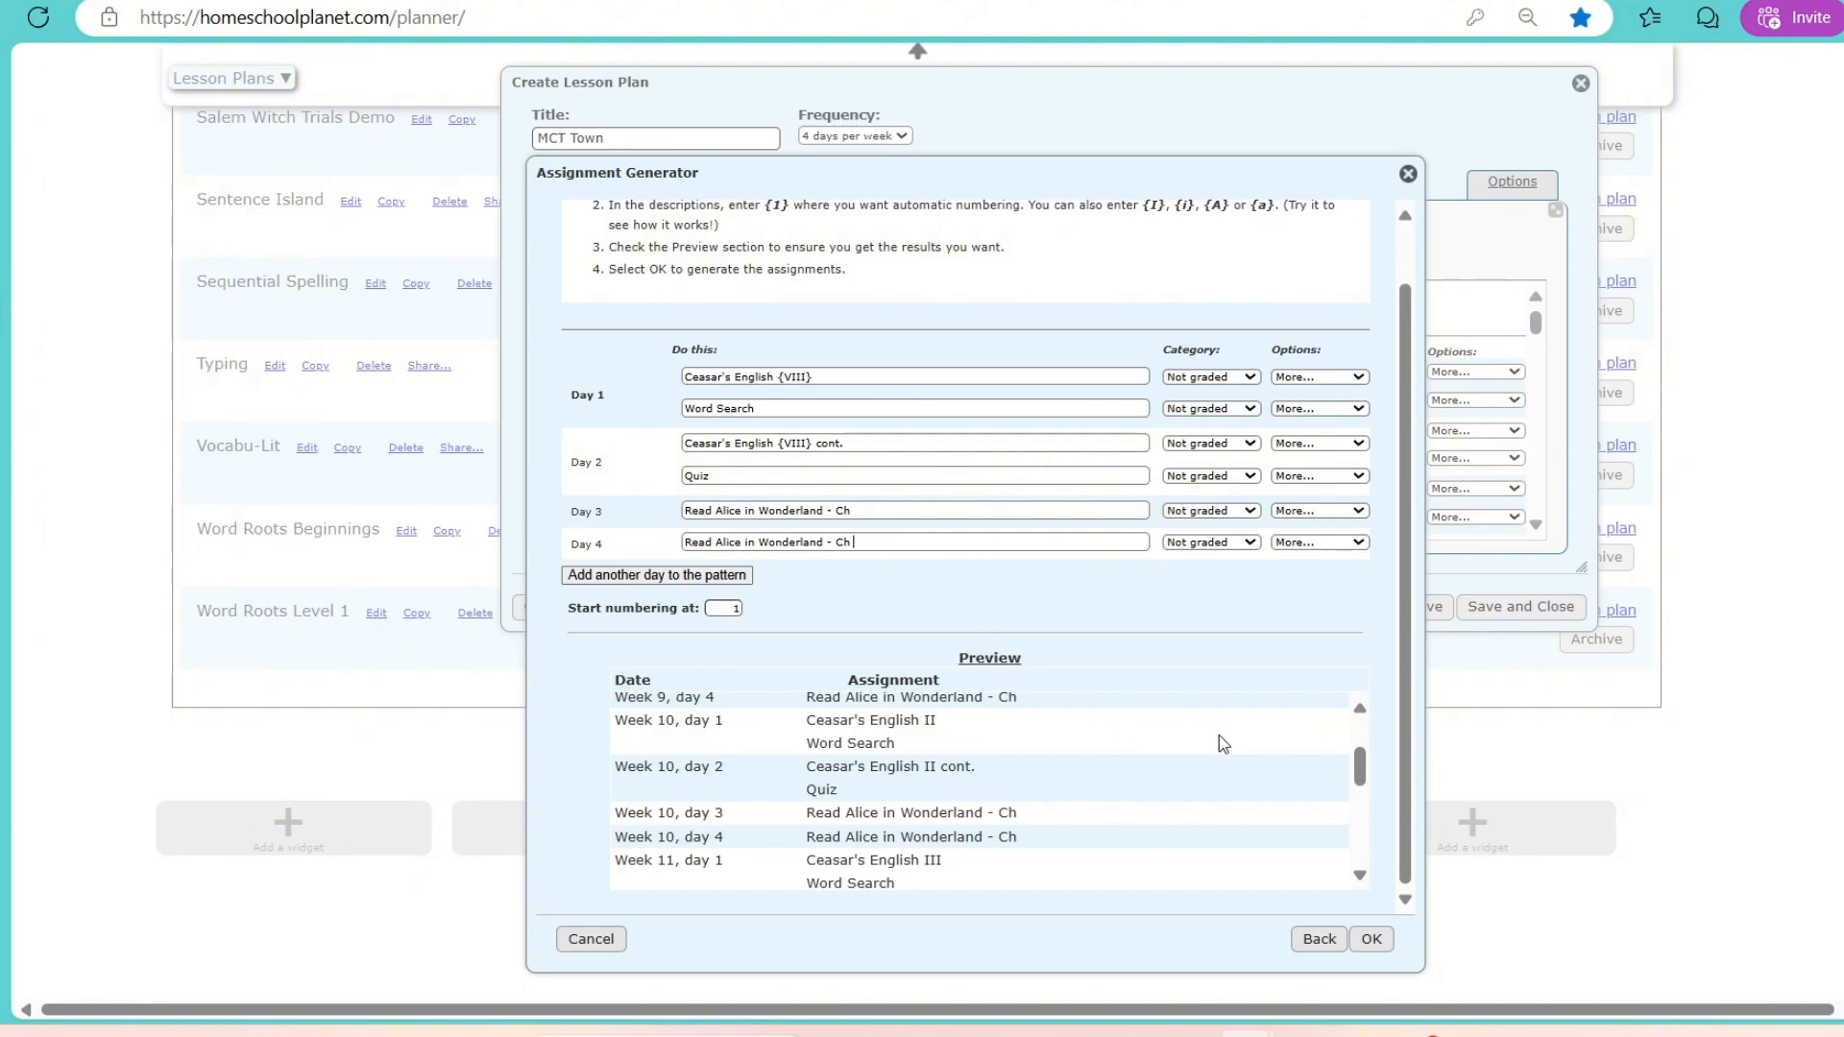
Step: Review the end of the preview and generate the patterned assignments into the lesson plan
left_click_drag(1360, 767, 1374, 851)
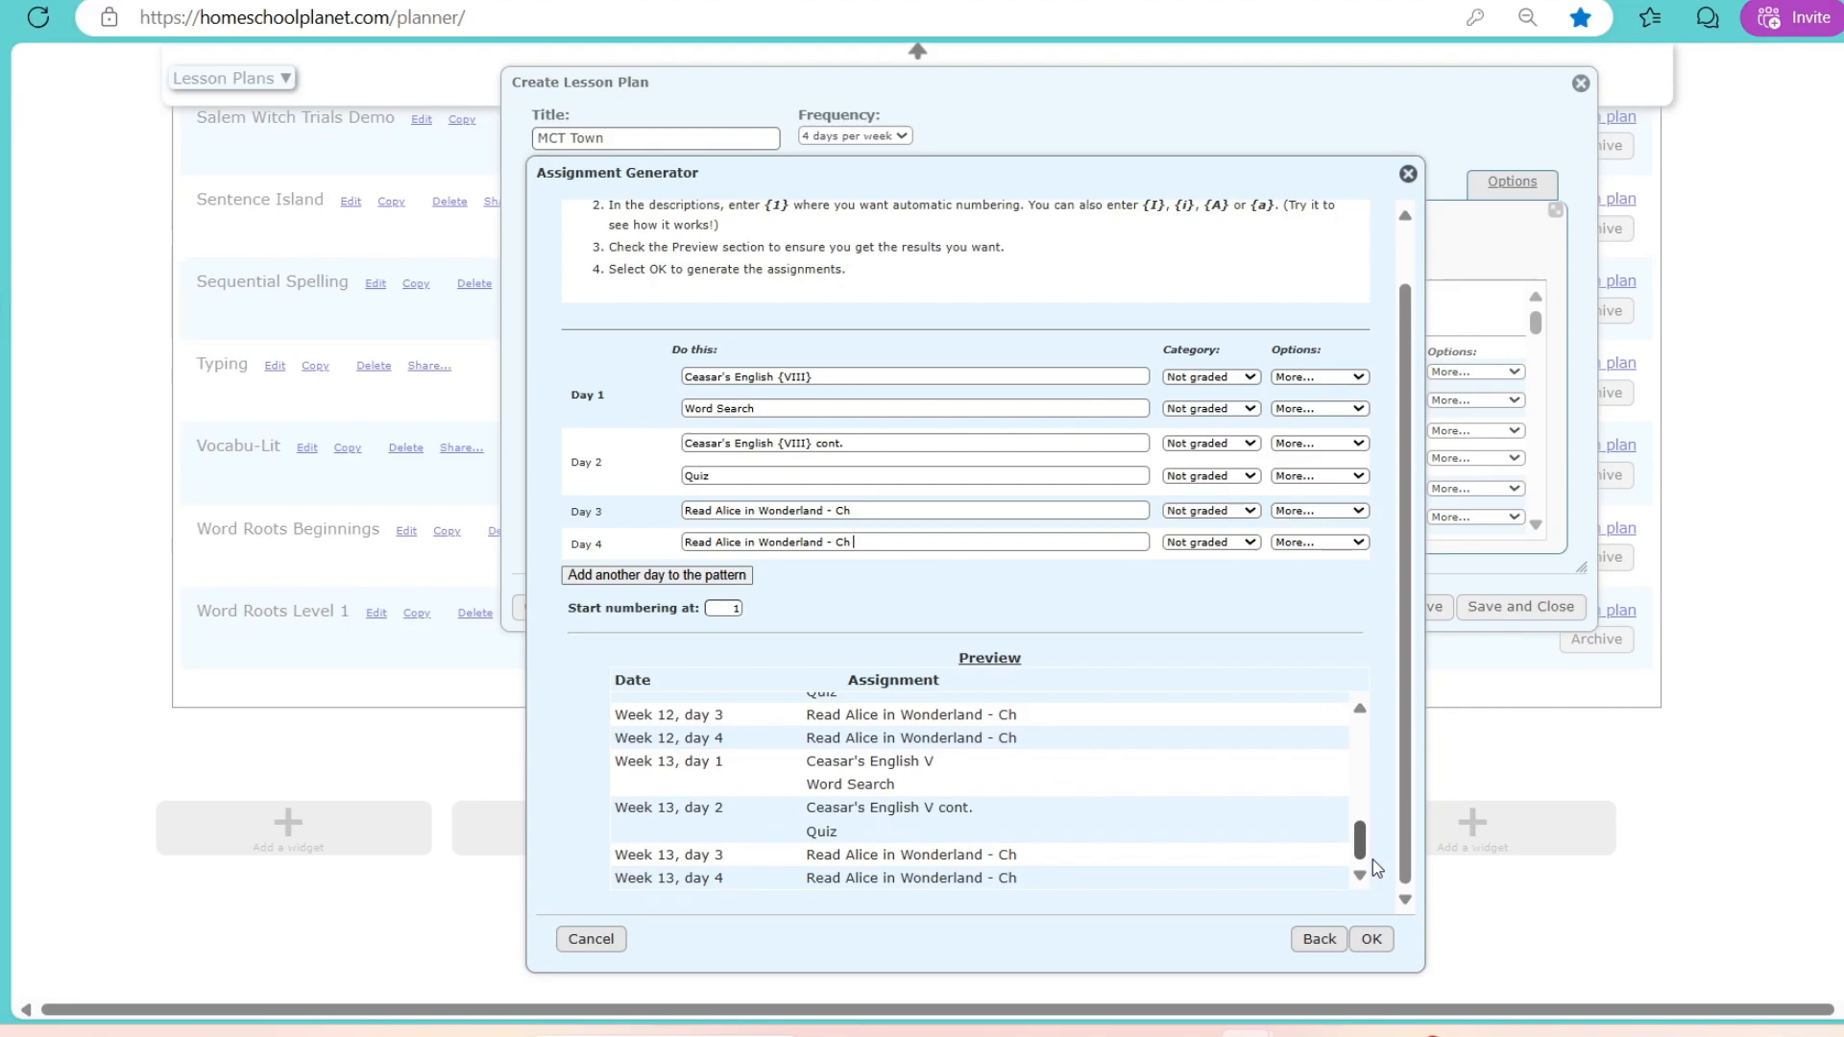
left_click(1374, 940)
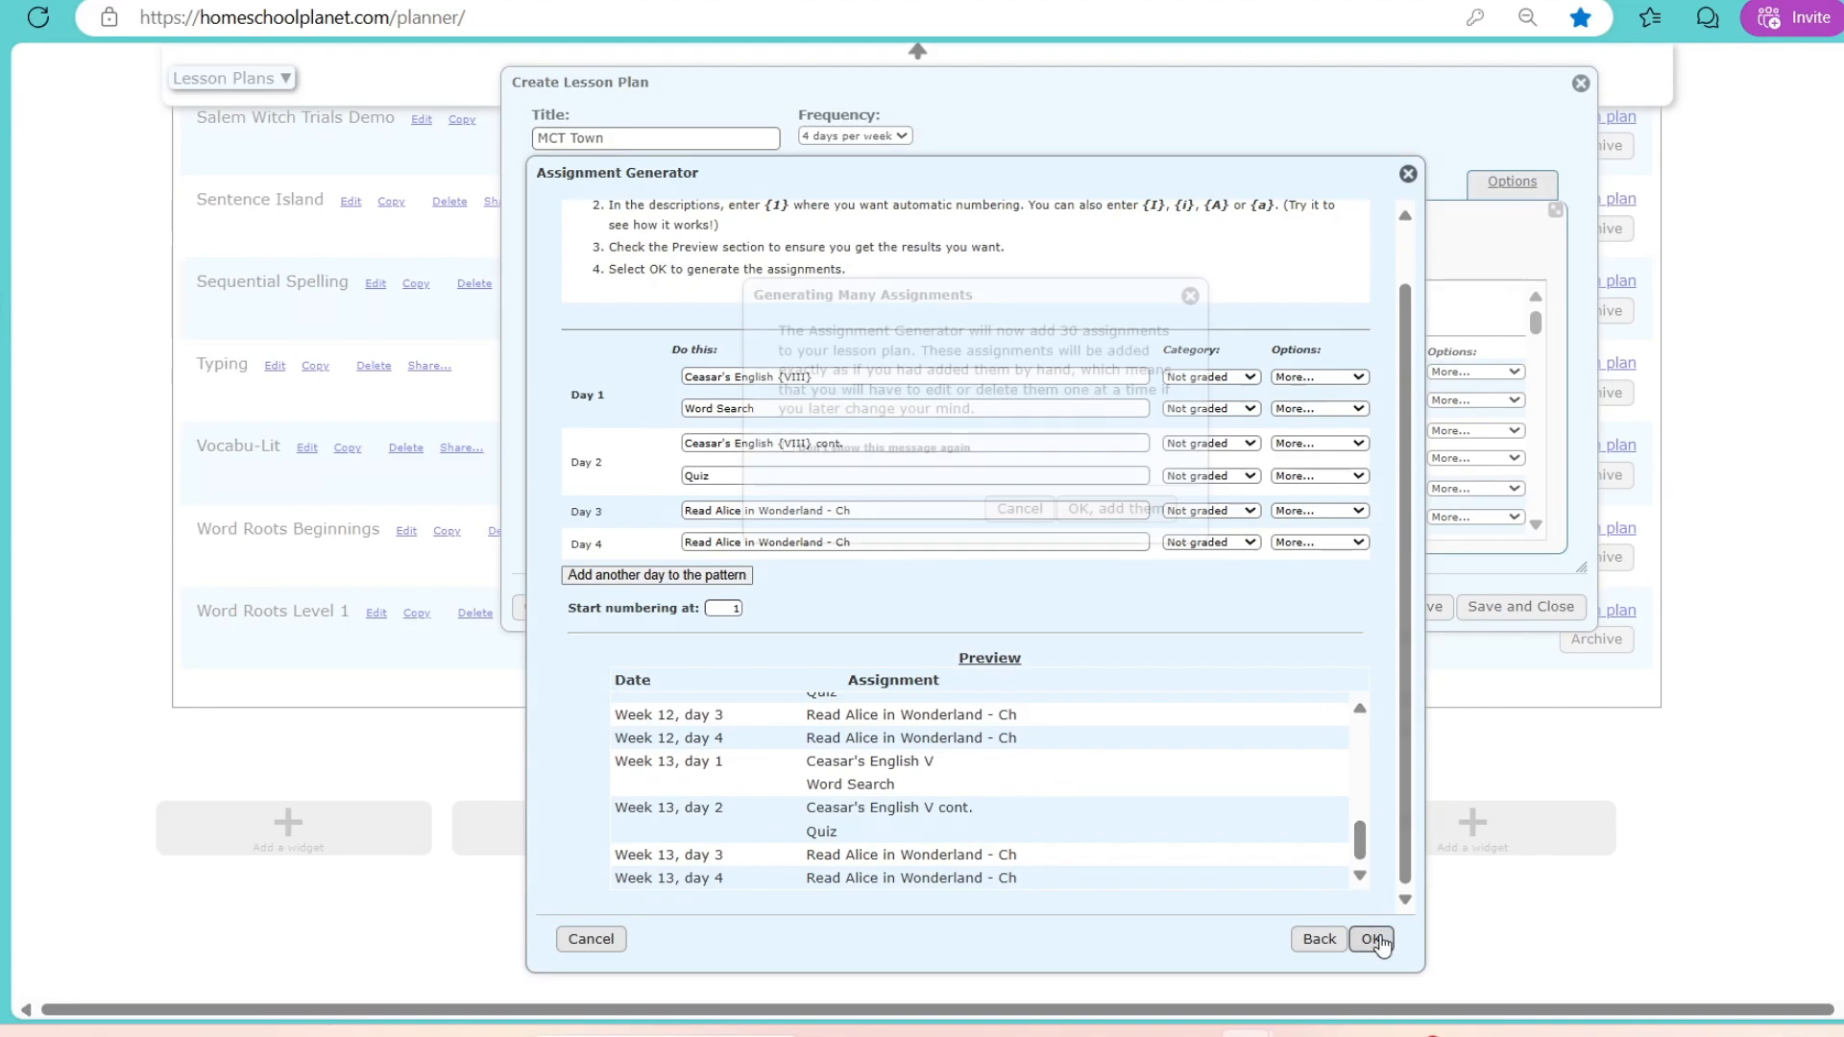
left_click(1095, 508)
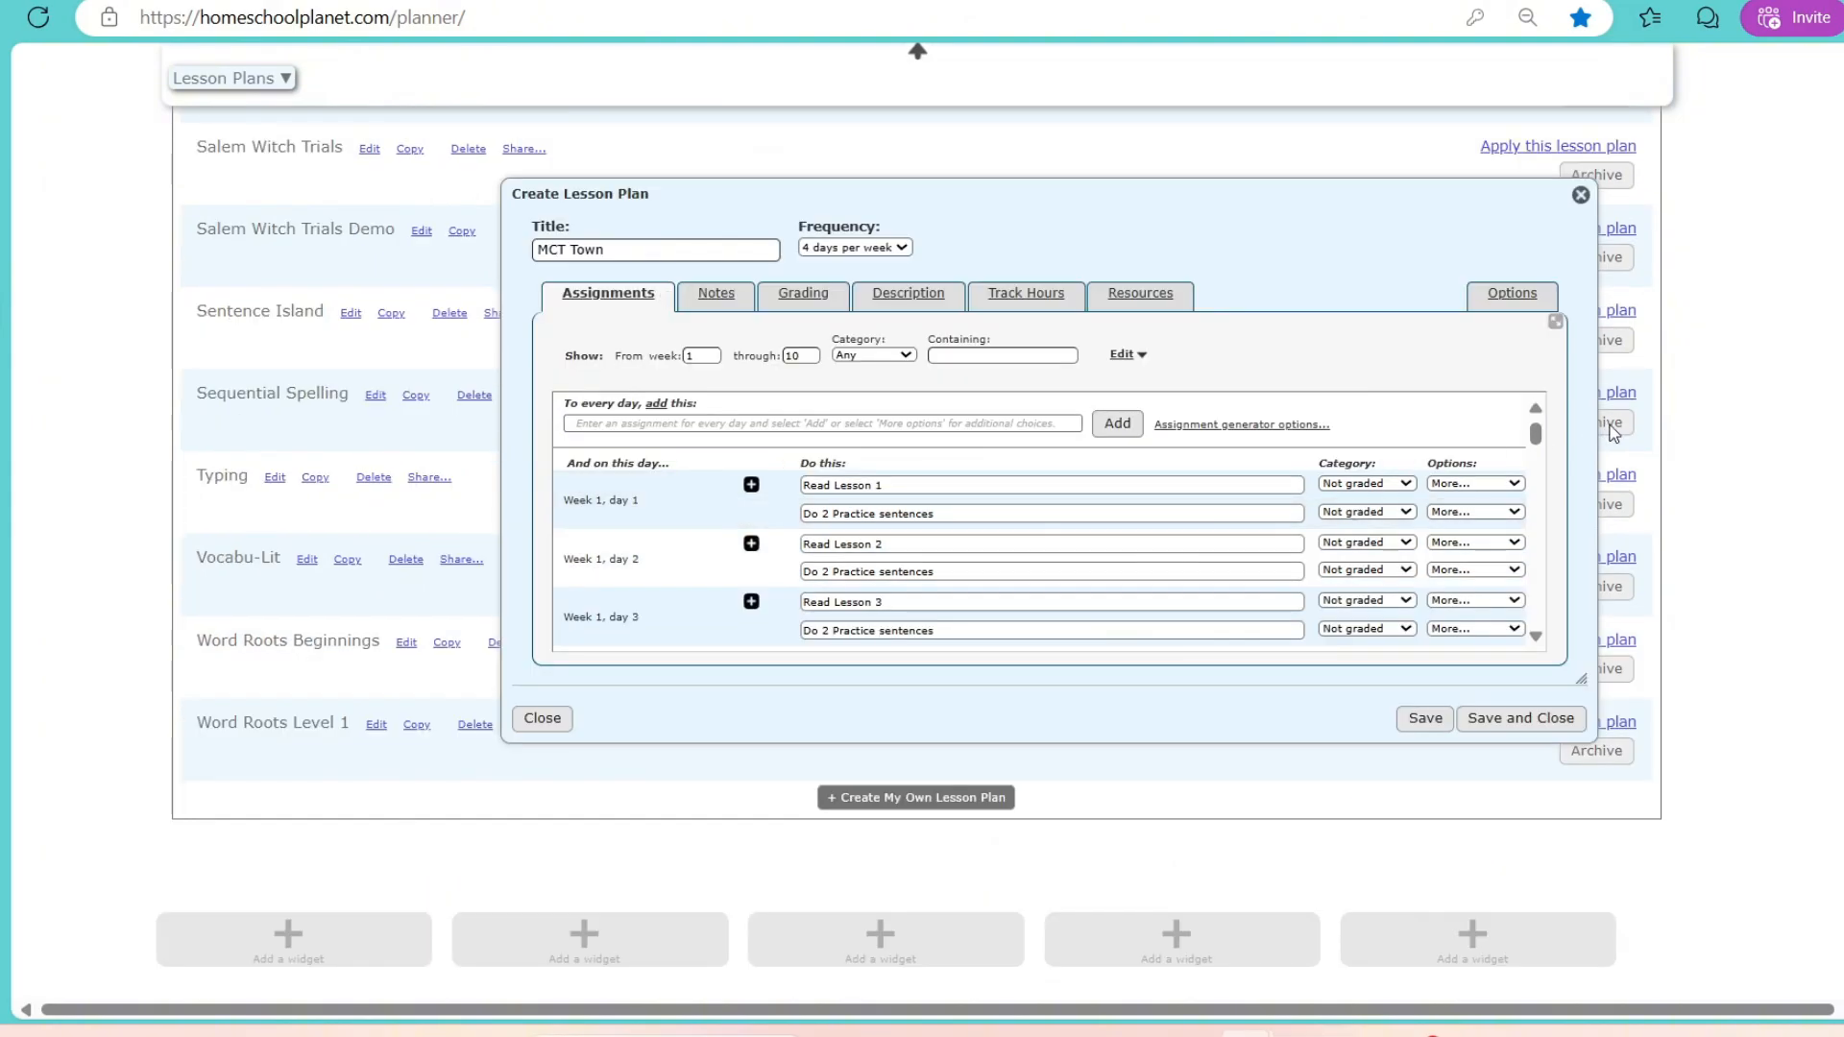
Step: Complete the Week 9, day 3 and day 4 readings as "Ch 1" and "Ch 2" of Alice in Wonderland
left_click_drag(1537, 437, 1544, 600)
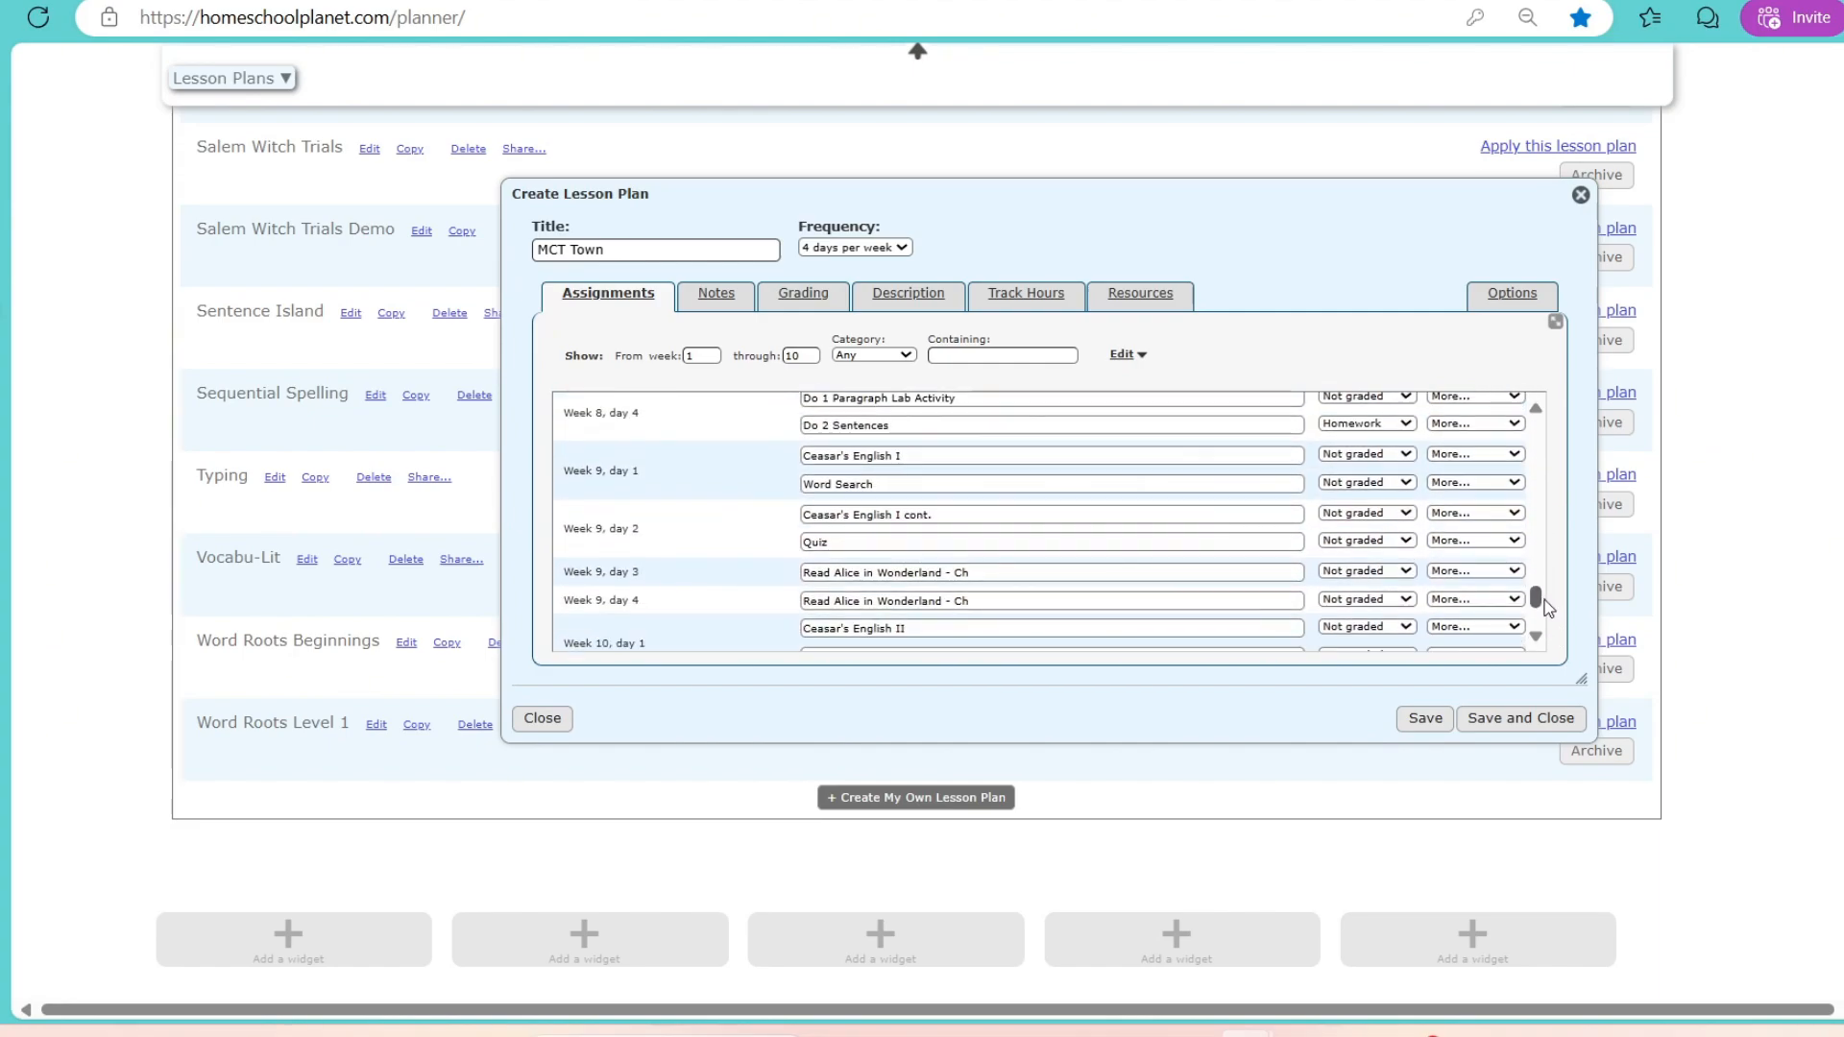
left_click(1007, 575)
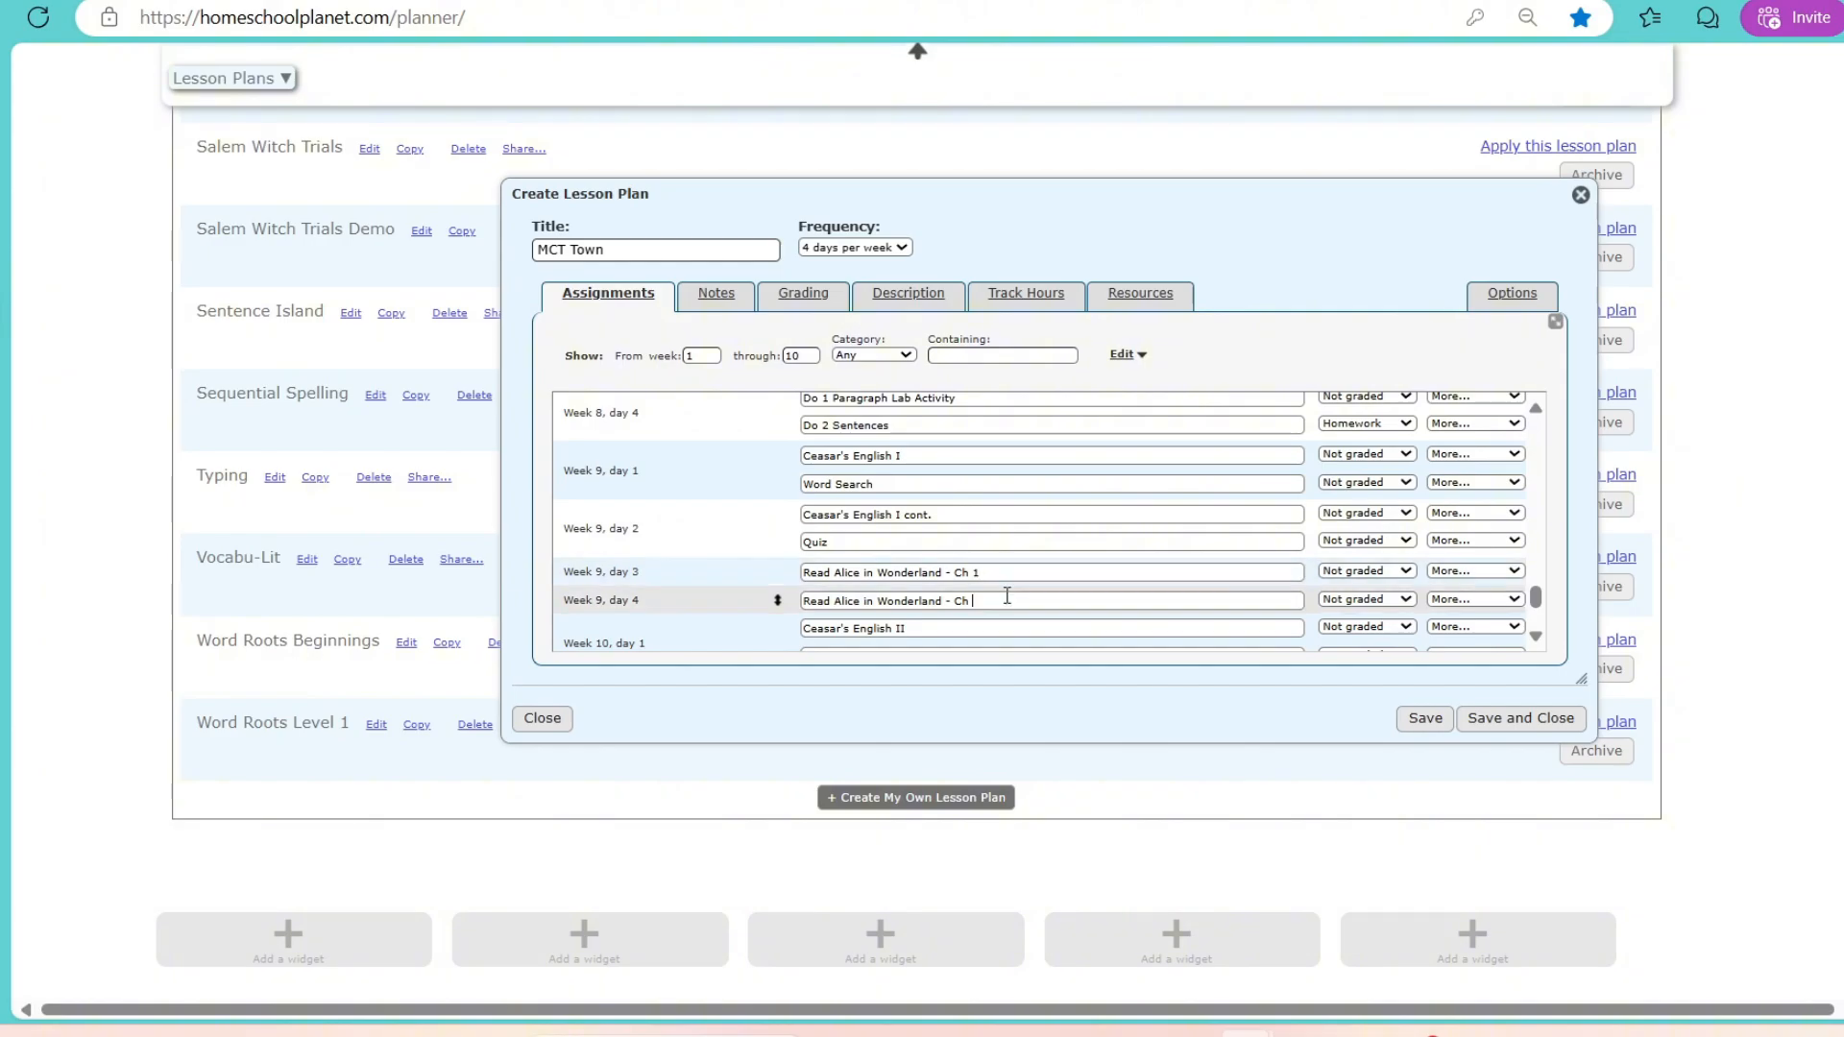
type("2")
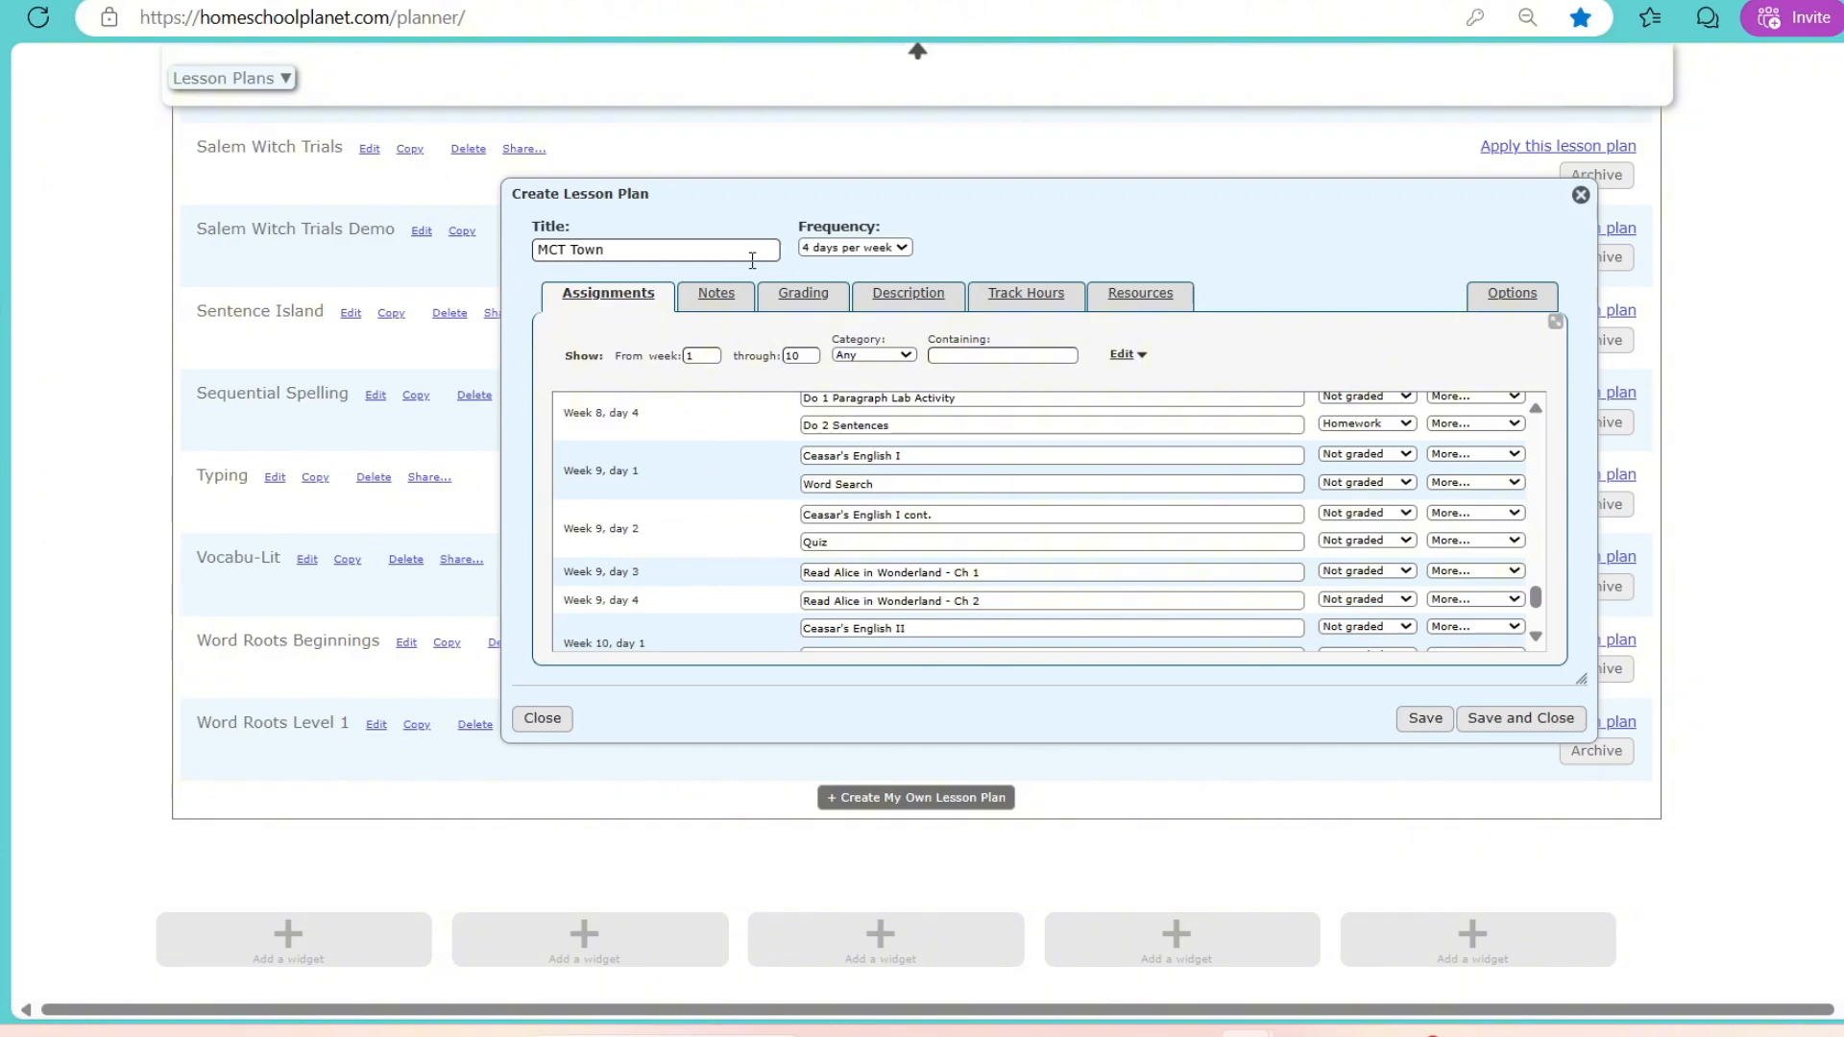
Step: Look over the lesson plan's notes and set Homework to 50 percent of the final grade
left_click(732, 298)
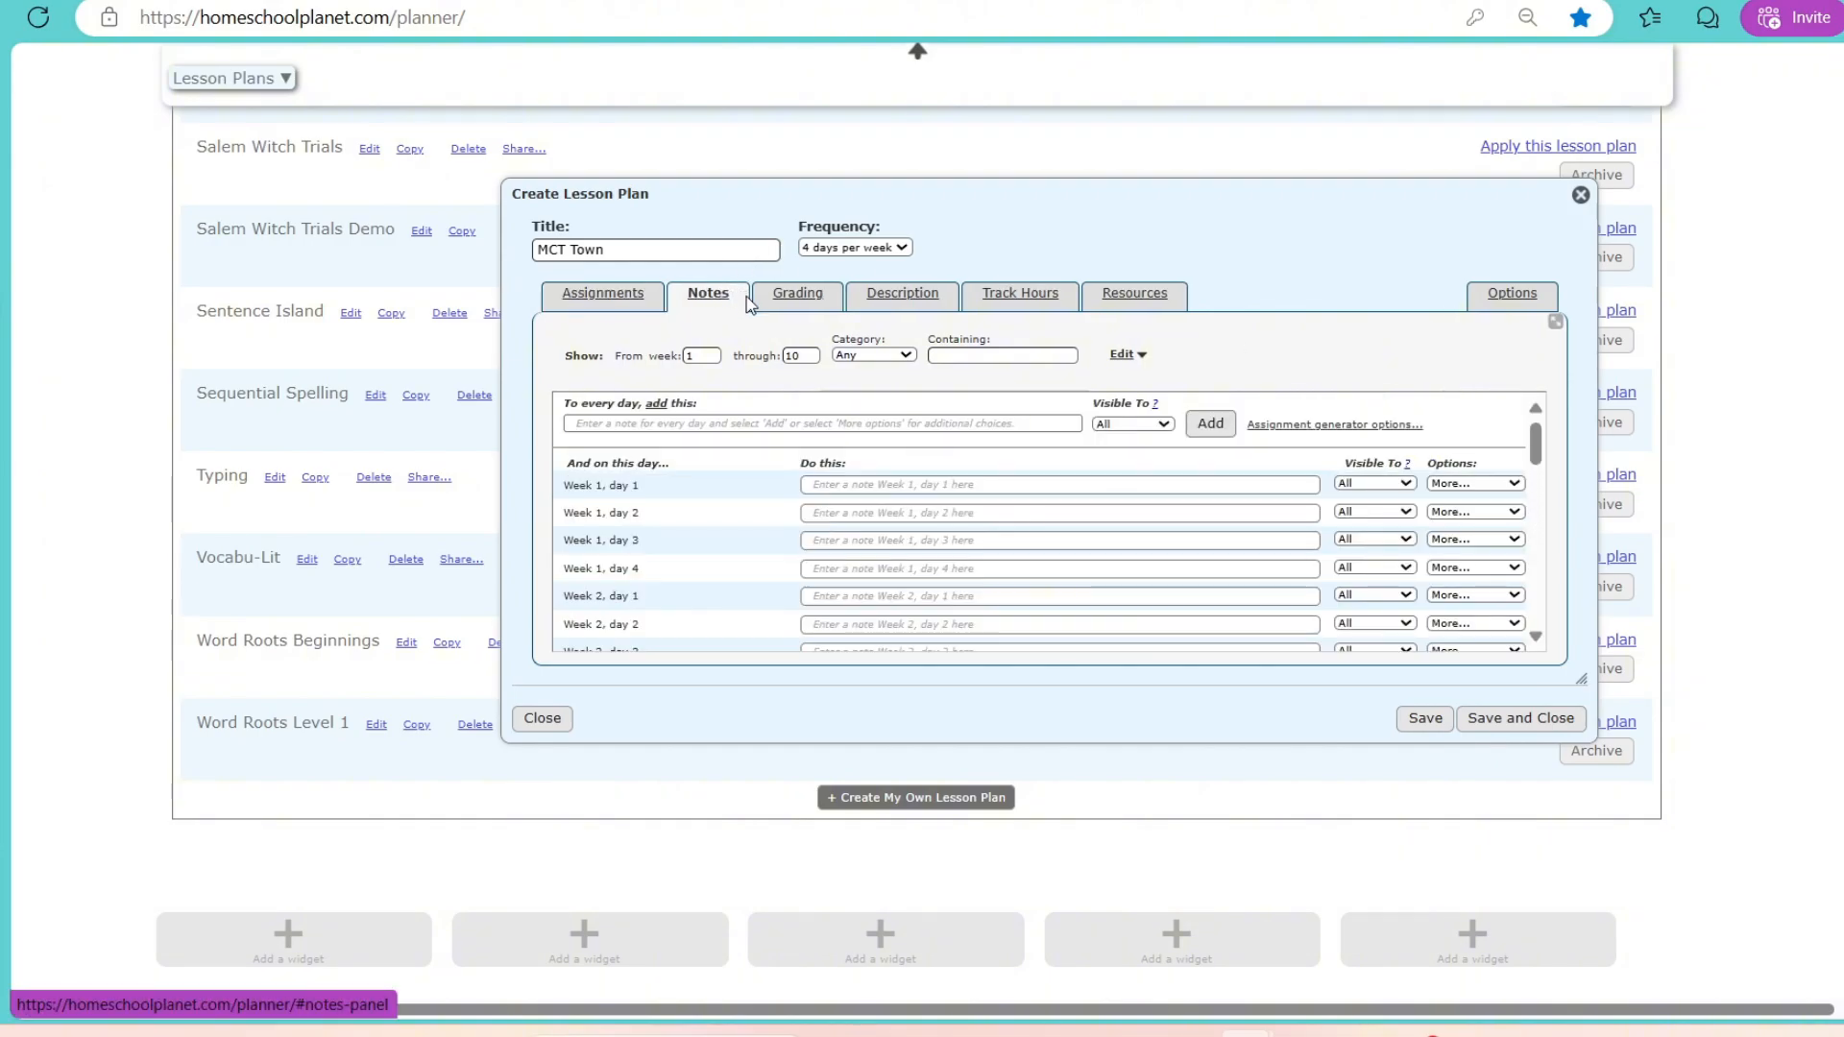
left_click(788, 304)
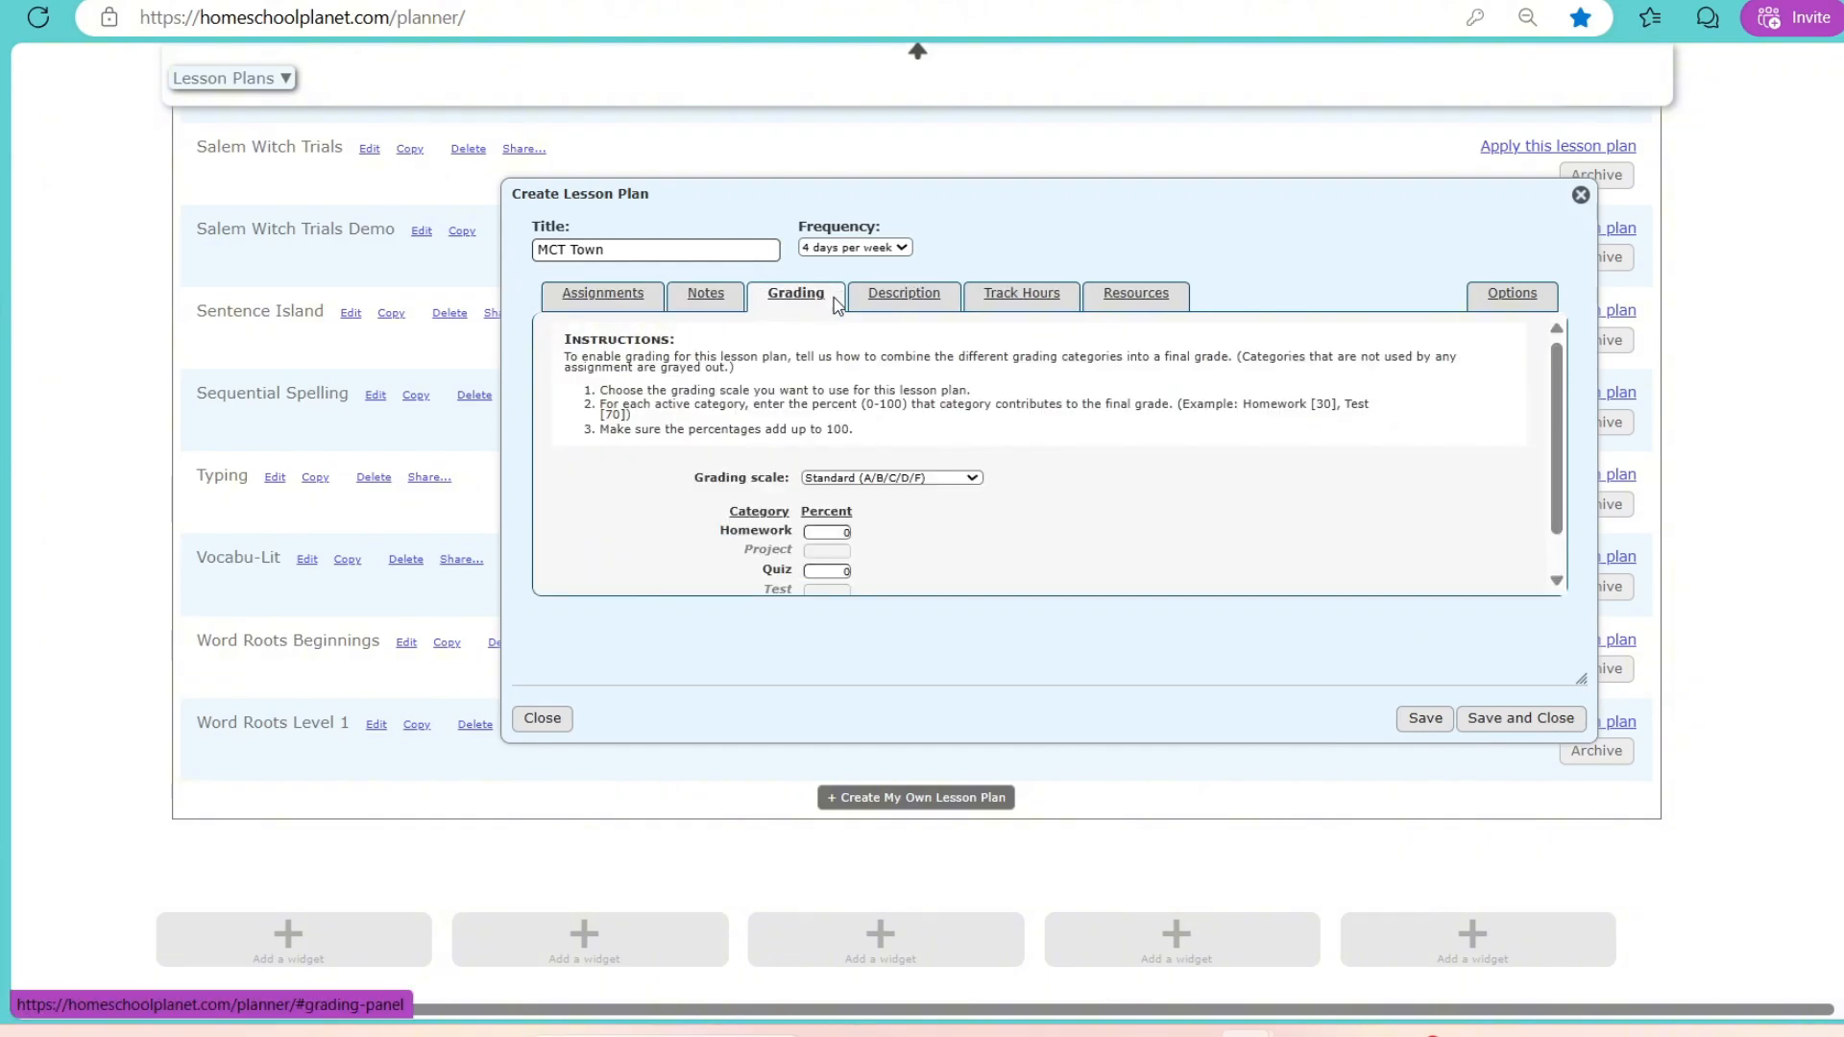
left_click_drag(1558, 458, 1558, 509)
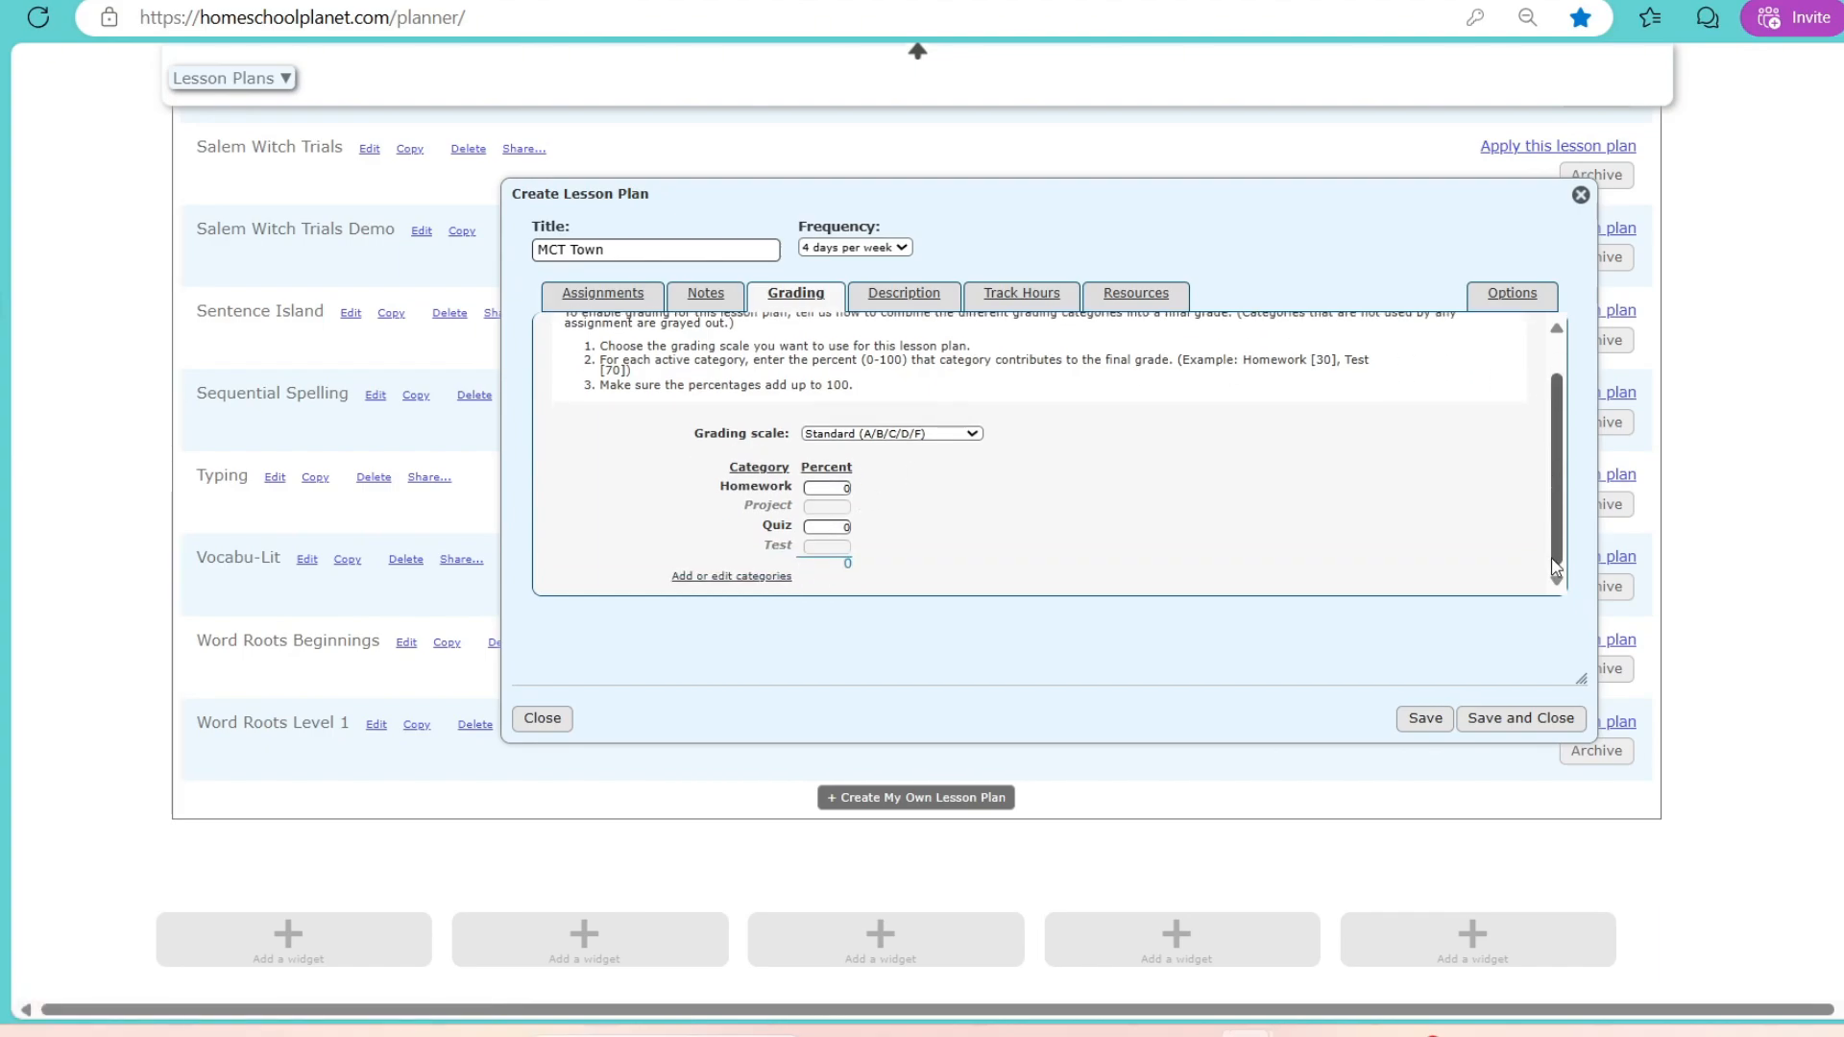
left_click_drag(833, 488, 867, 482)
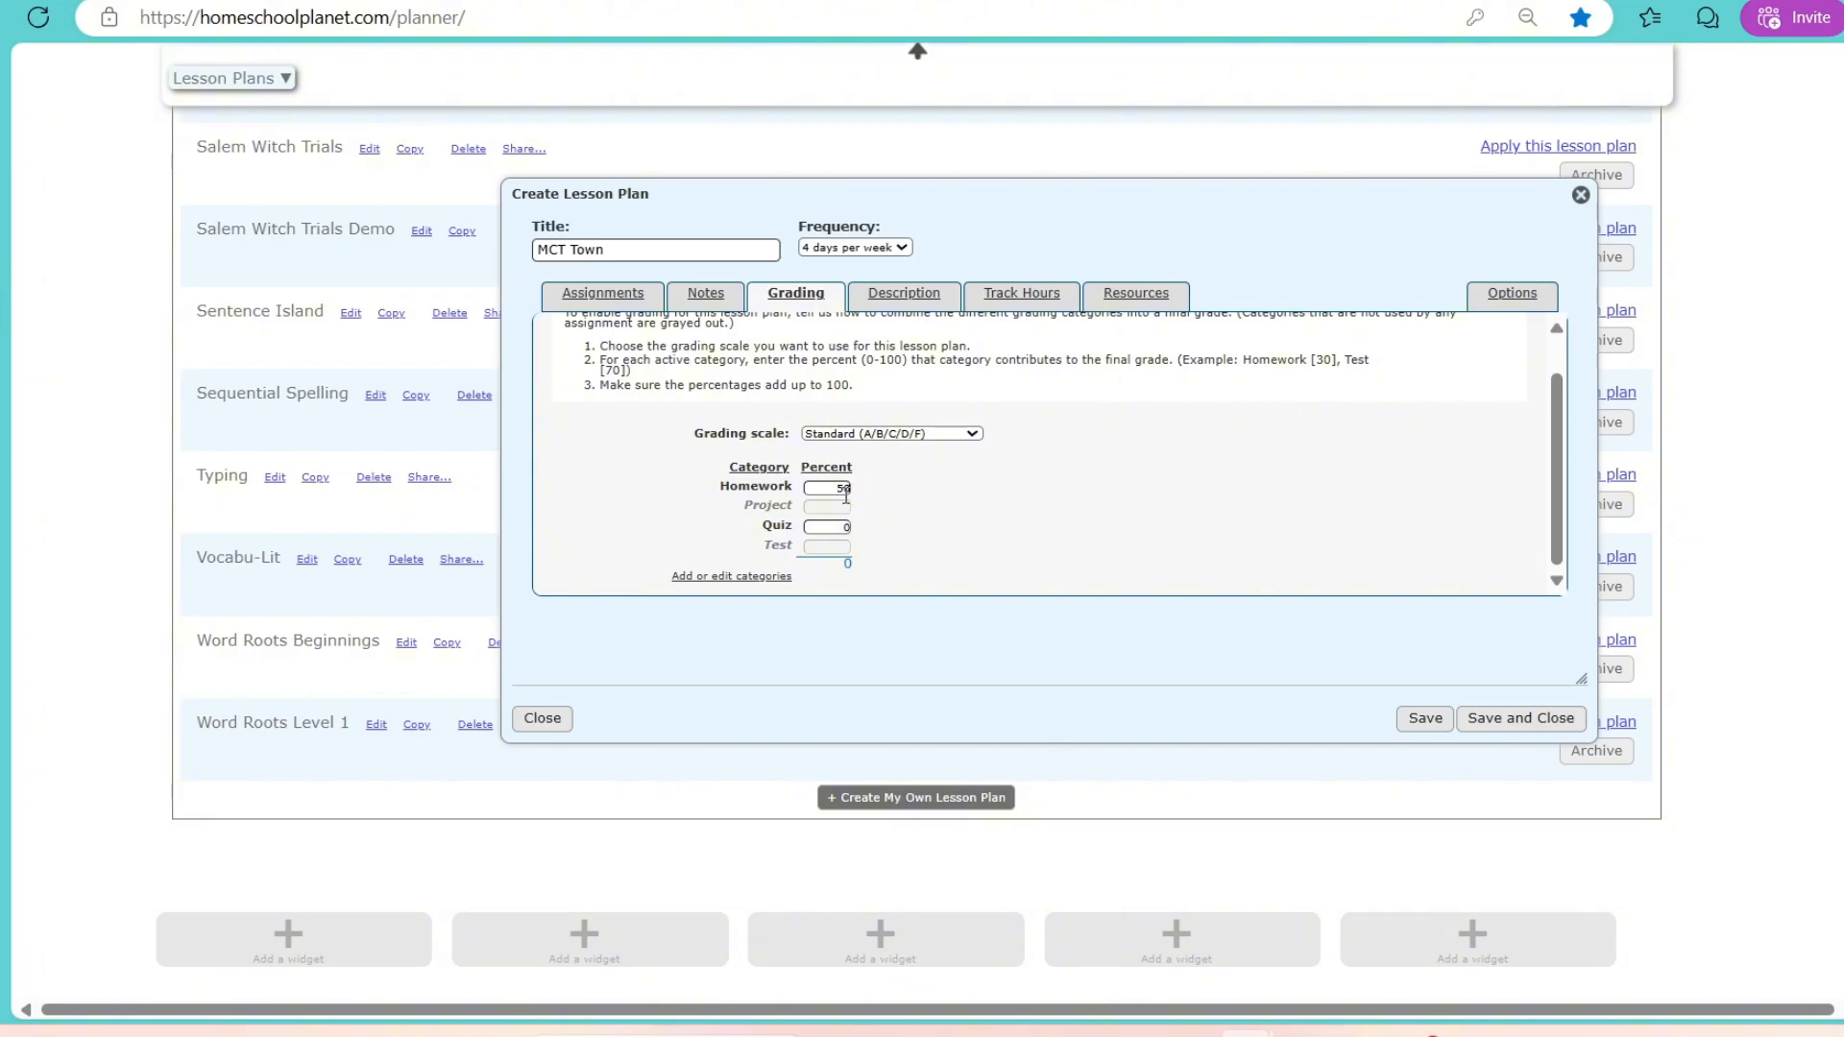
type("50")
key("Tab")
left_click(1086, 540)
Step: View the course description area and turn on durations for the activities in this lesson plan
left_click(899, 301)
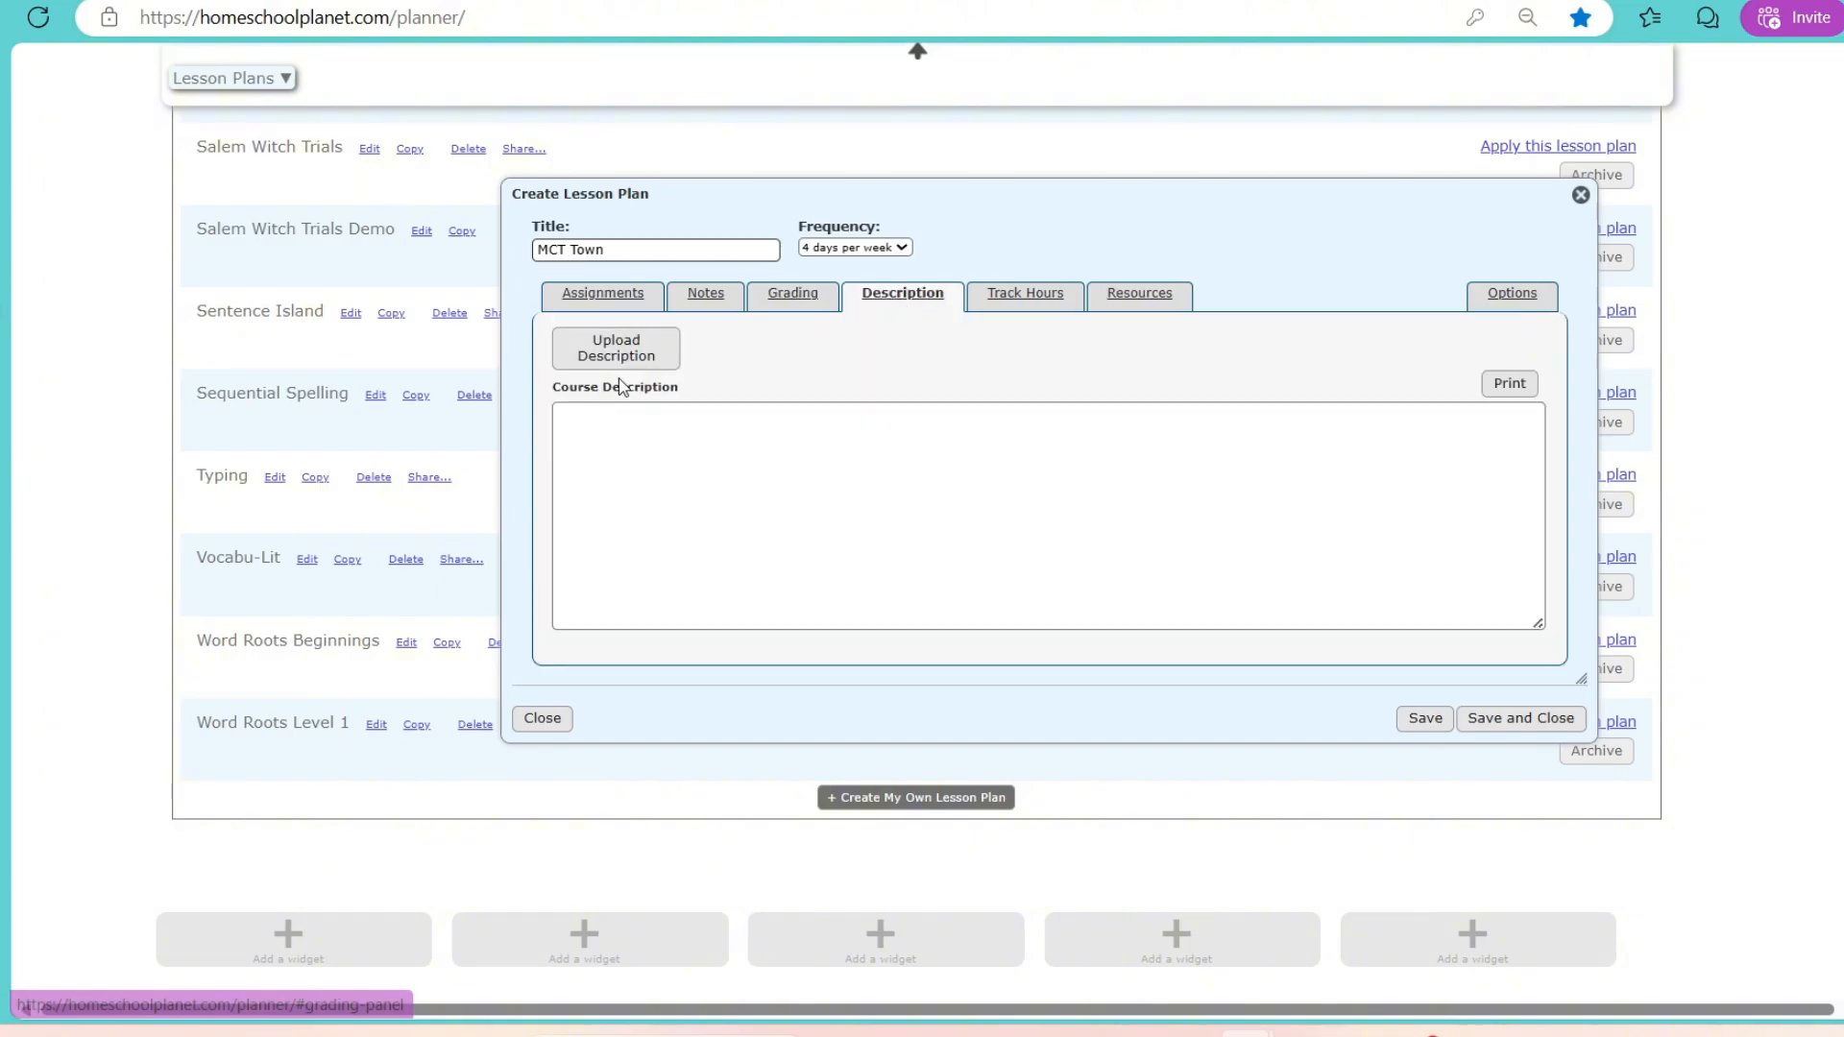
left_click(671, 477)
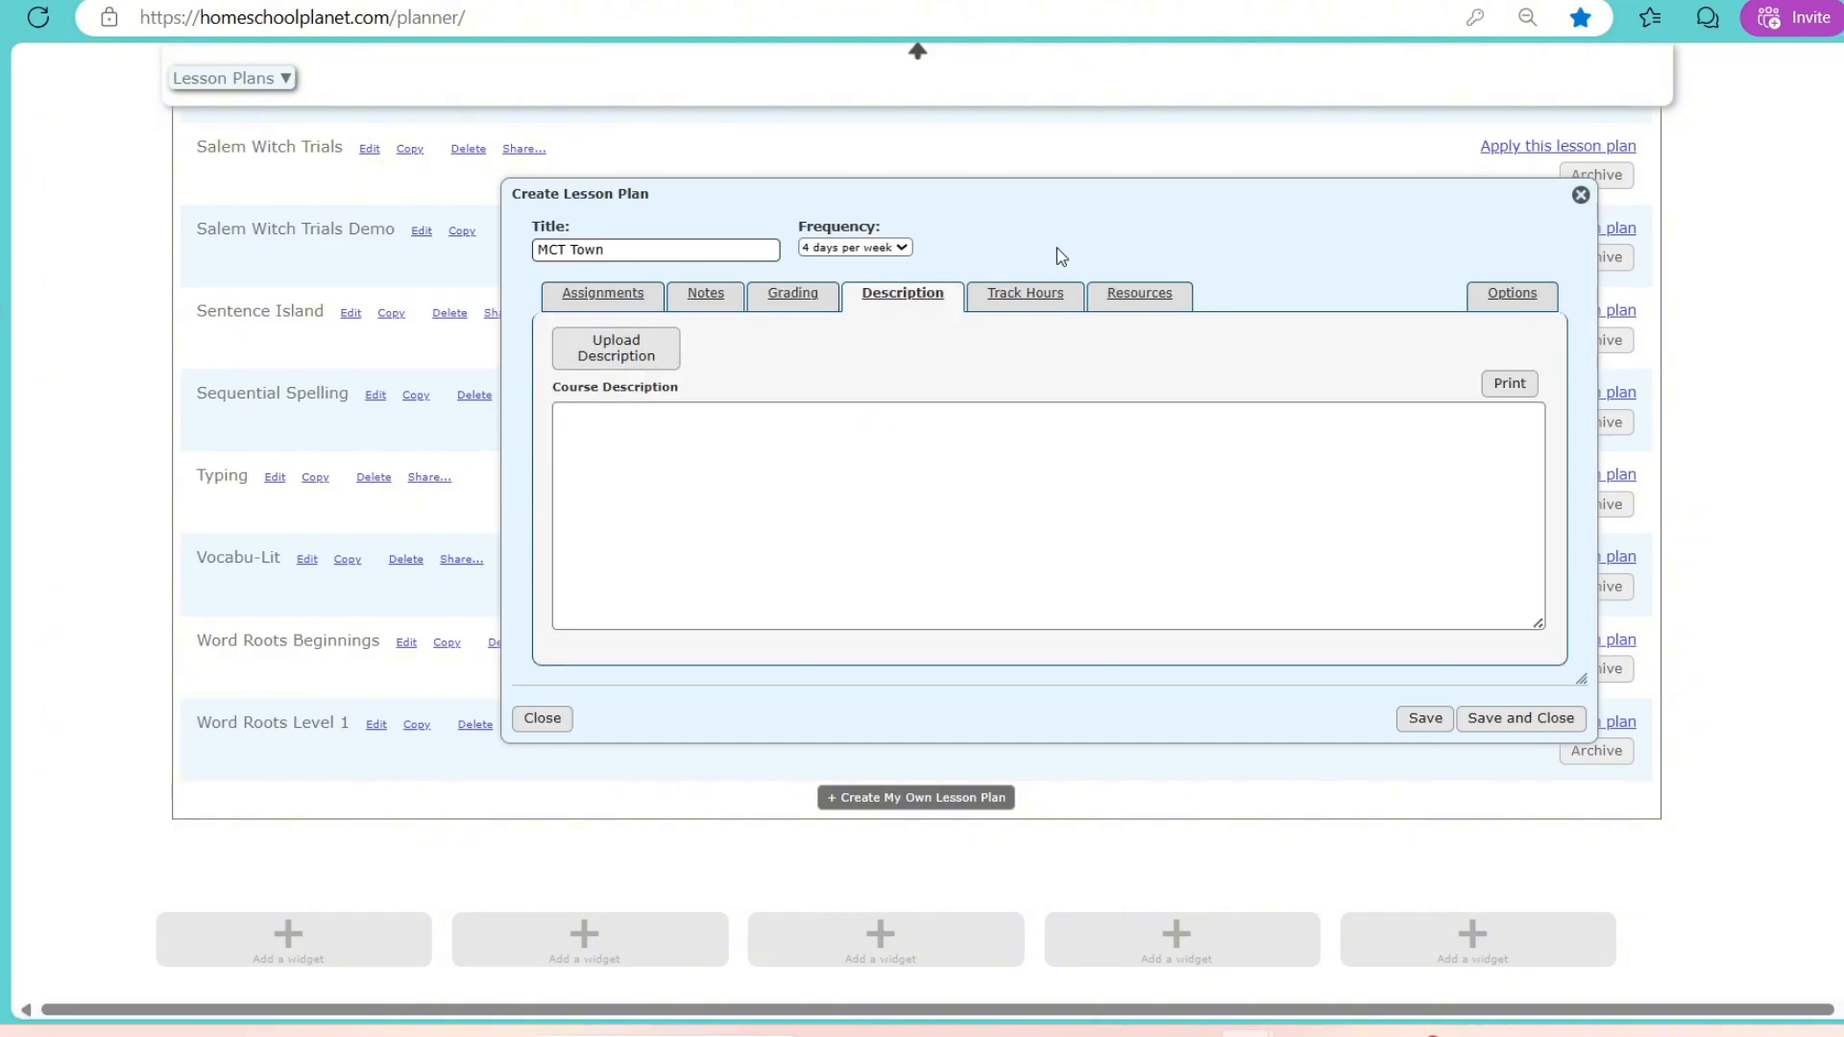
left_click(1024, 294)
left_click(848, 378)
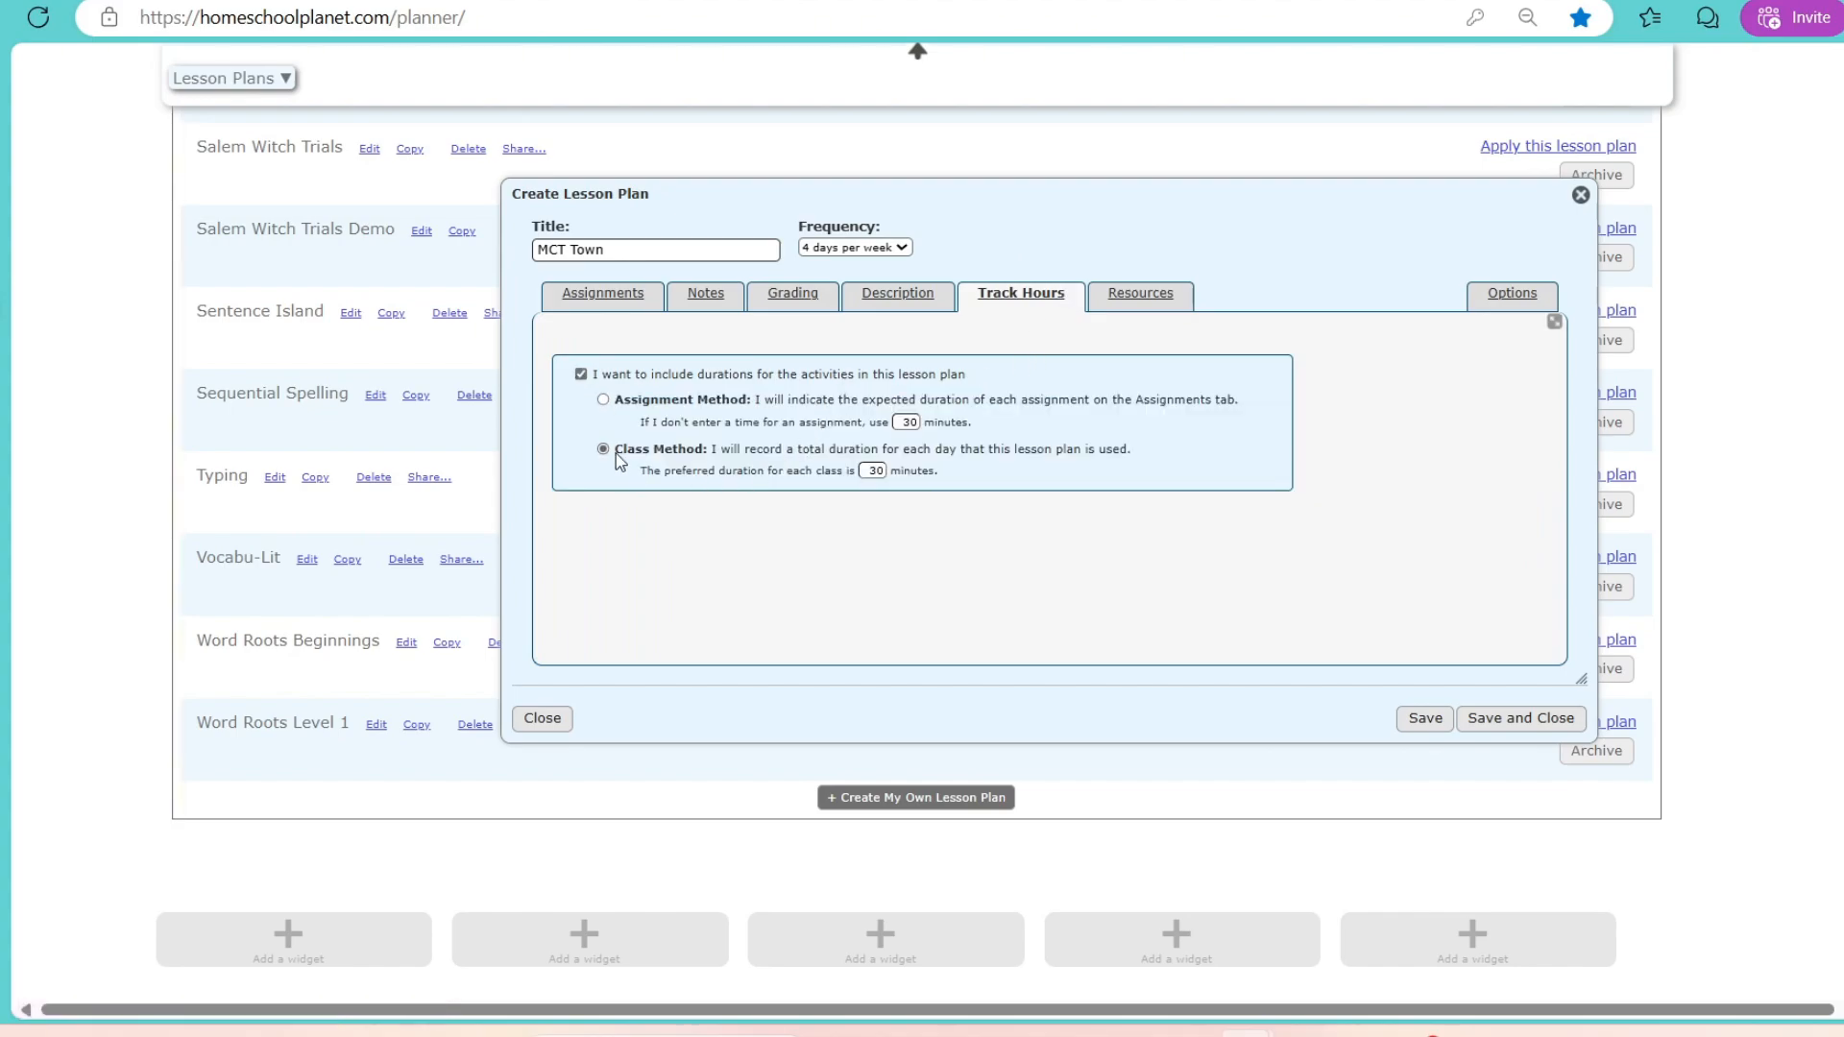
Step: Look over the resources available to assign to the whole lesson plan, and leave without assigning one
left_click(1181, 310)
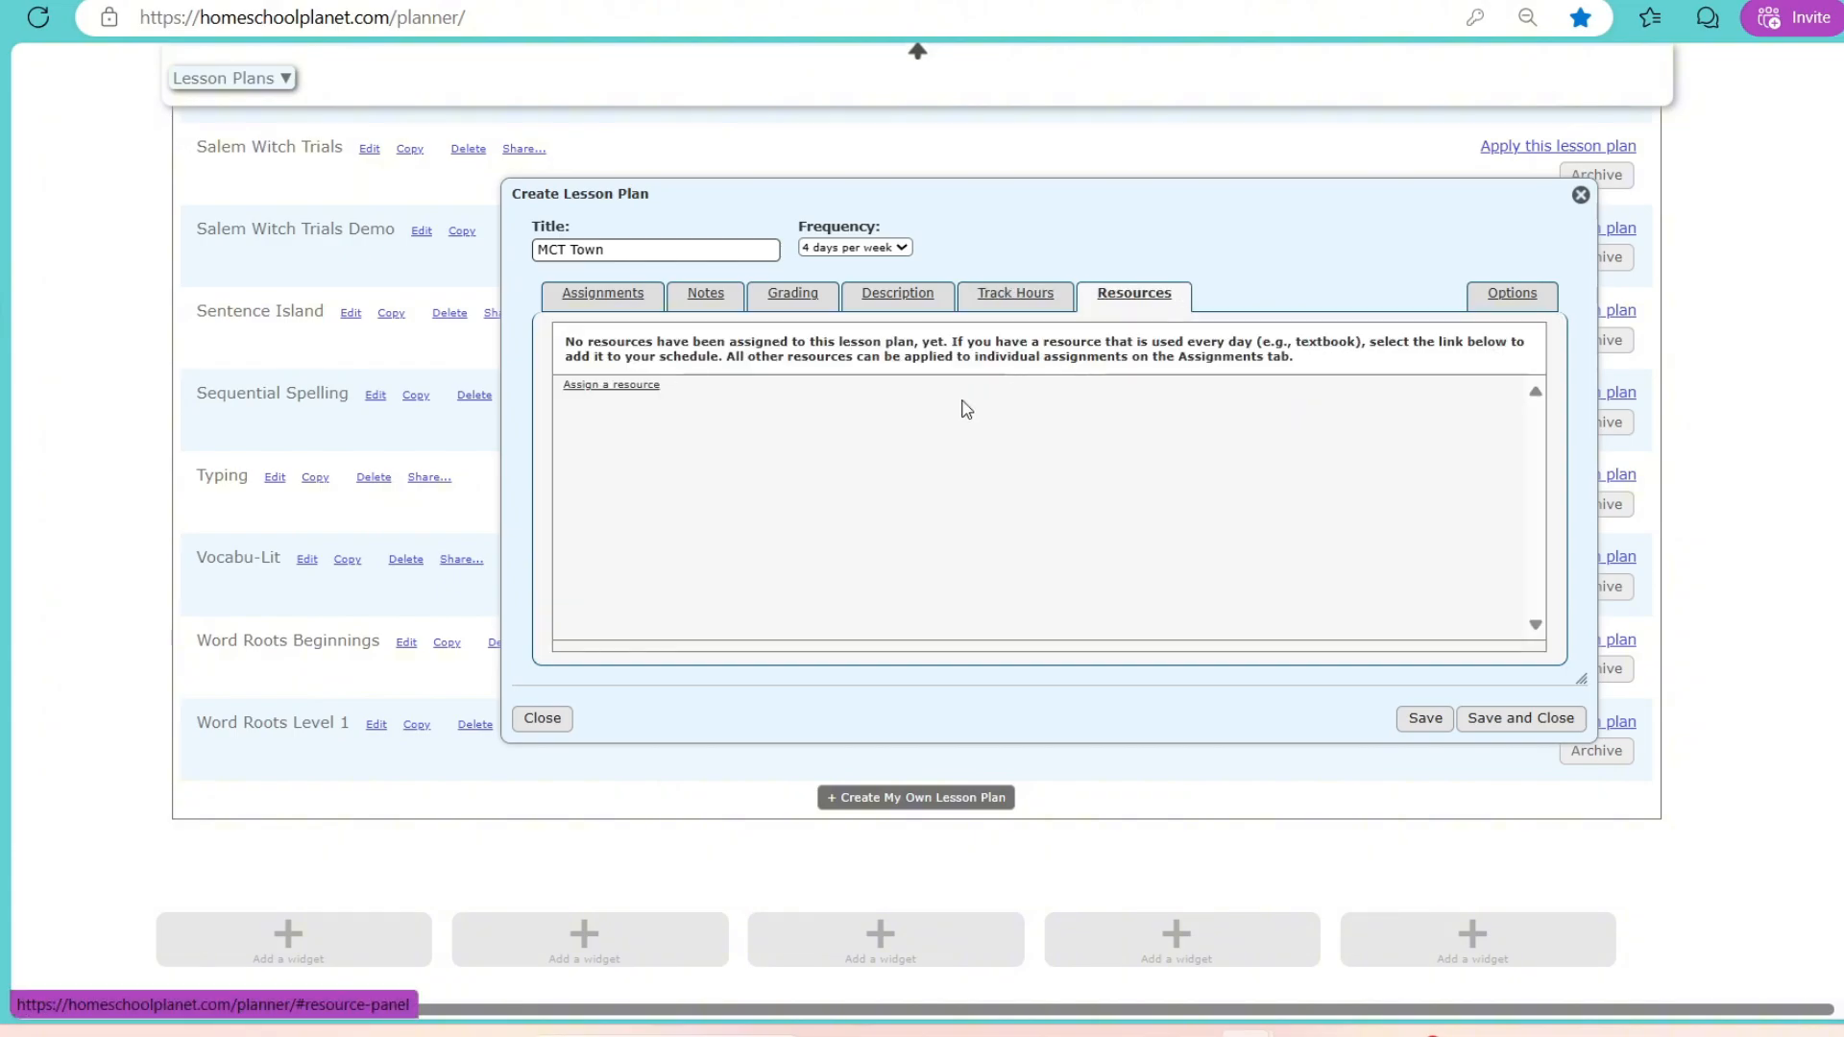
left_click(636, 386)
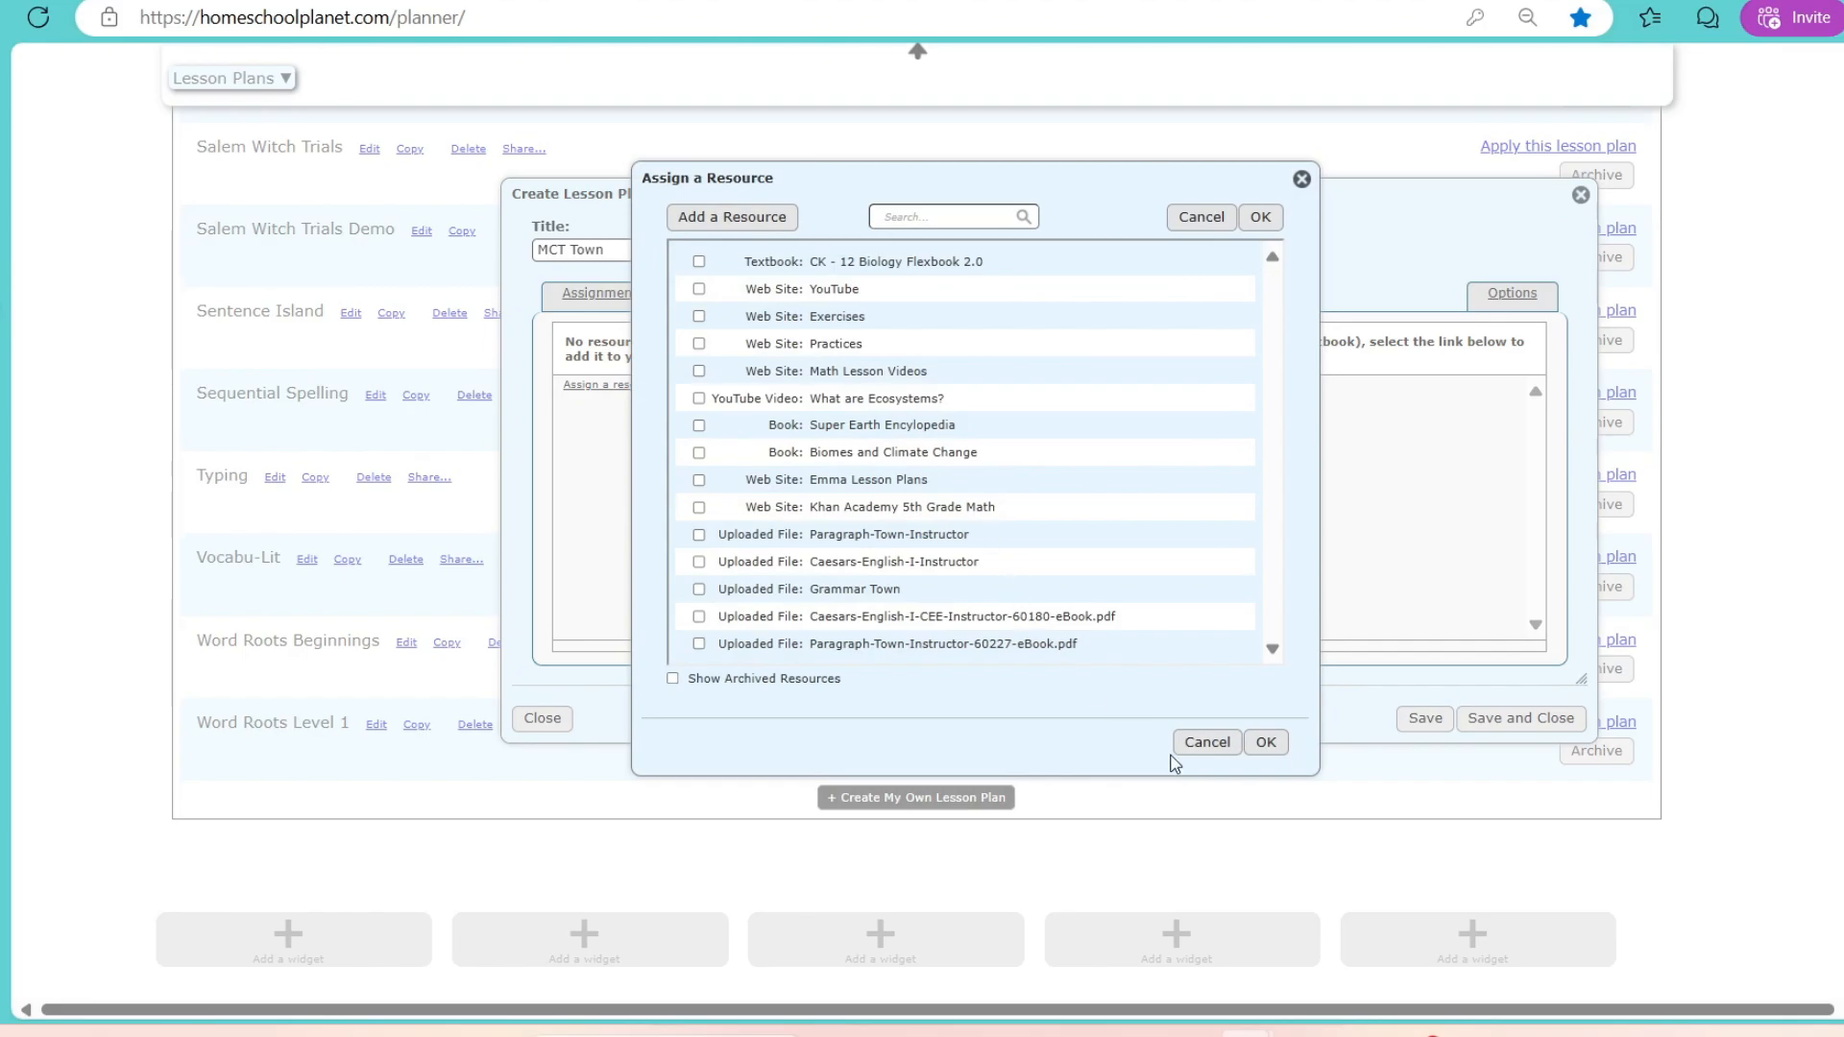
left_click(1206, 743)
Step: Set the class to show only on days that have an assignment, and save and close the lesson plan
left_click(1499, 297)
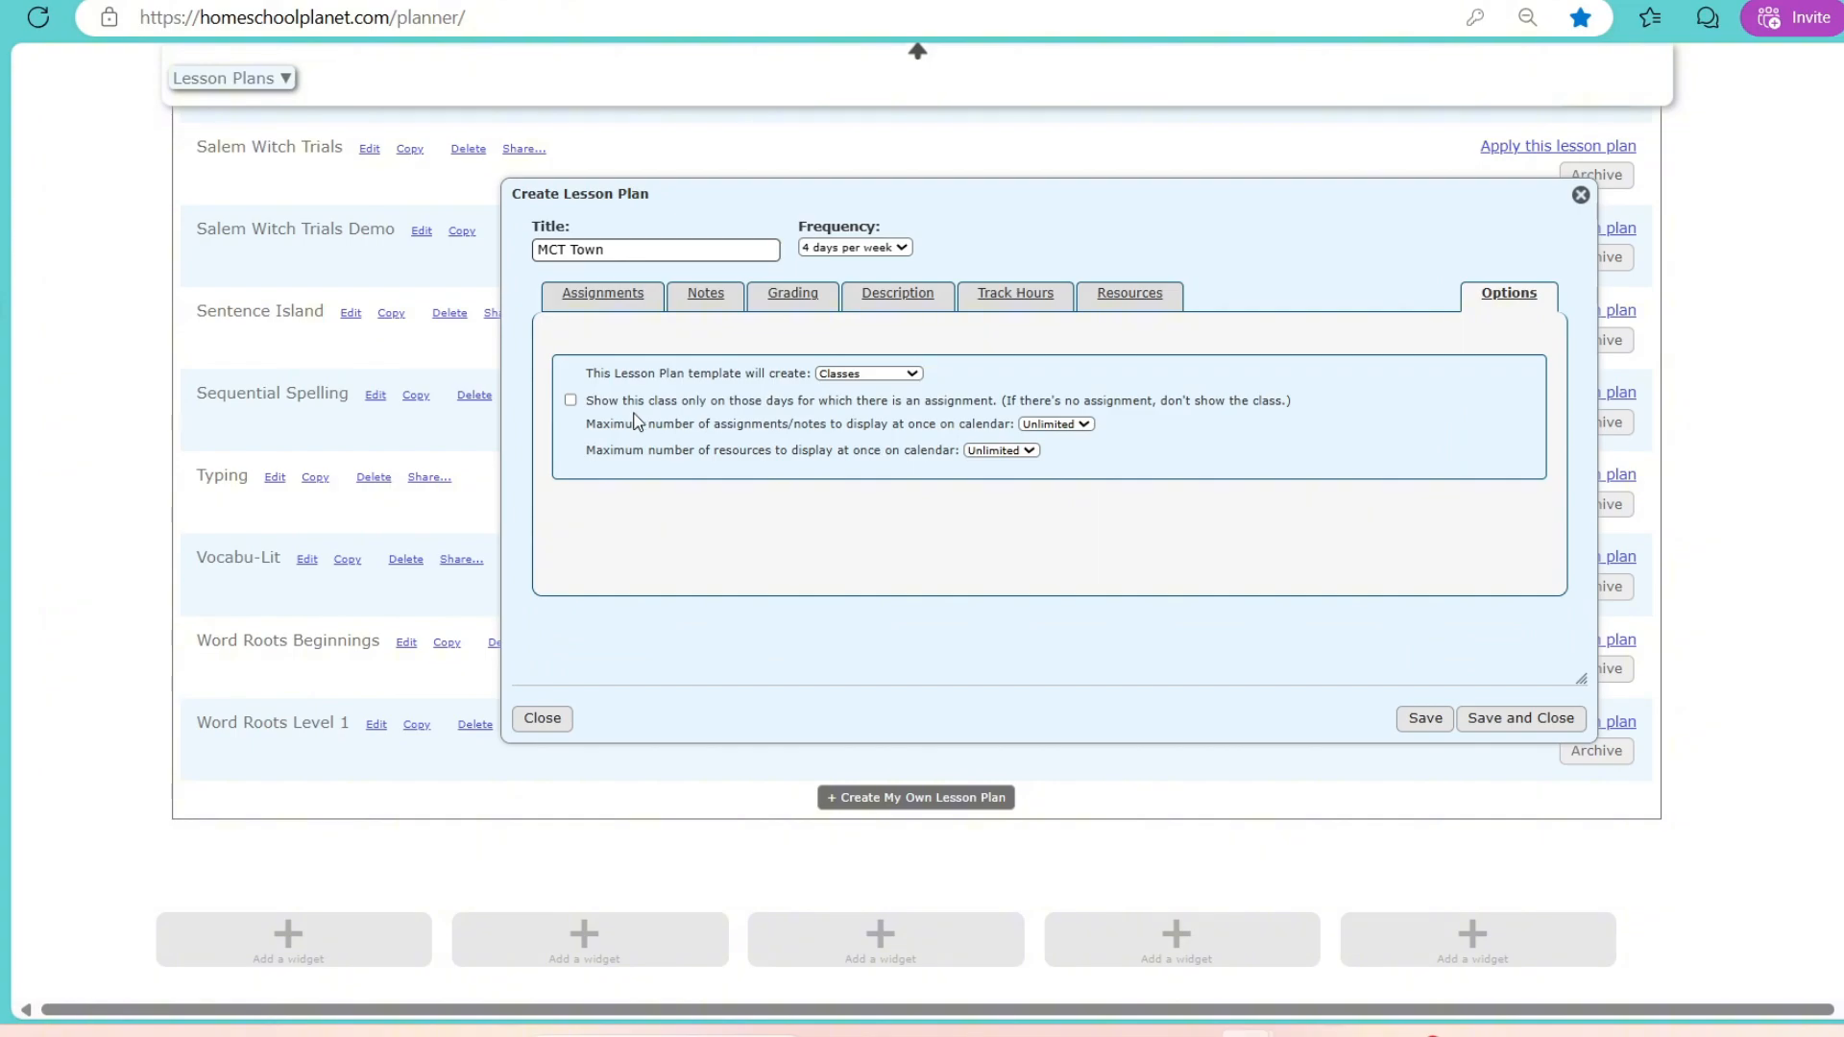
left_click(570, 401)
left_click(1489, 722)
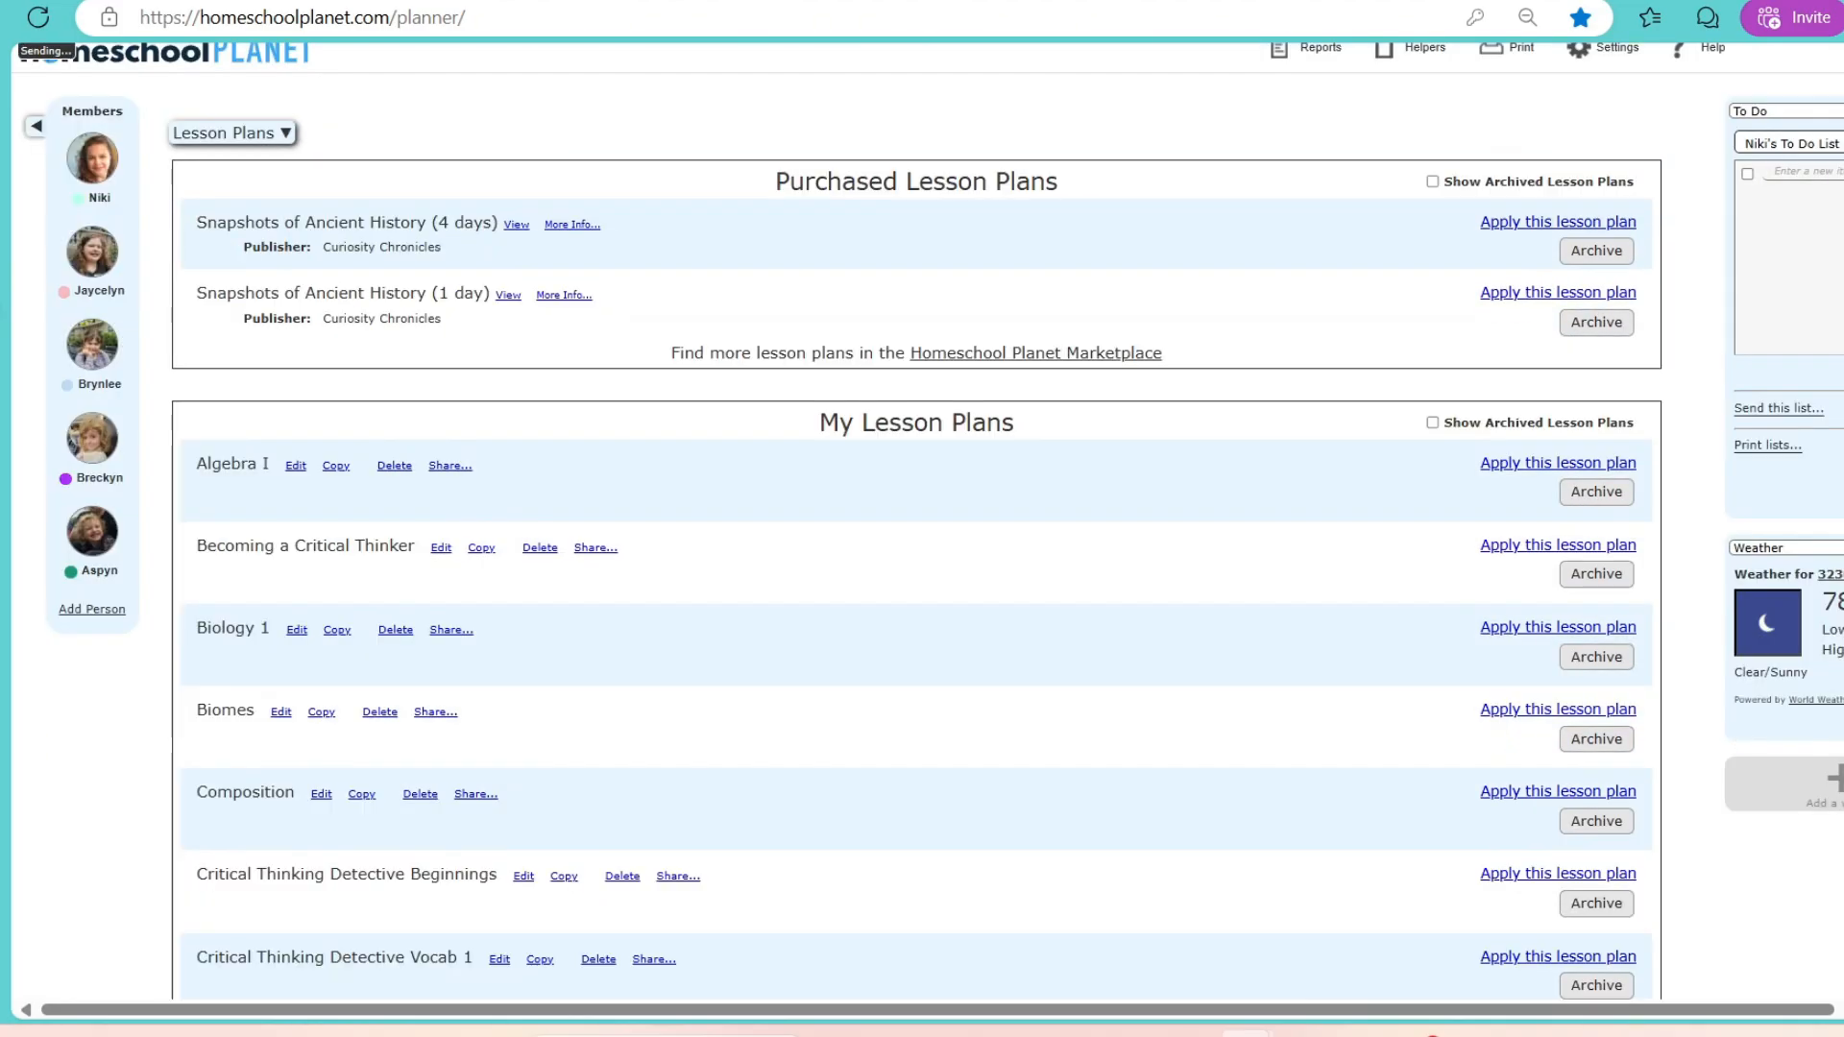
Step: Start applying the MCT Town lesson plan from My Lesson Plans, choosing to create a new class
scroll(918, 50, "down", 10)
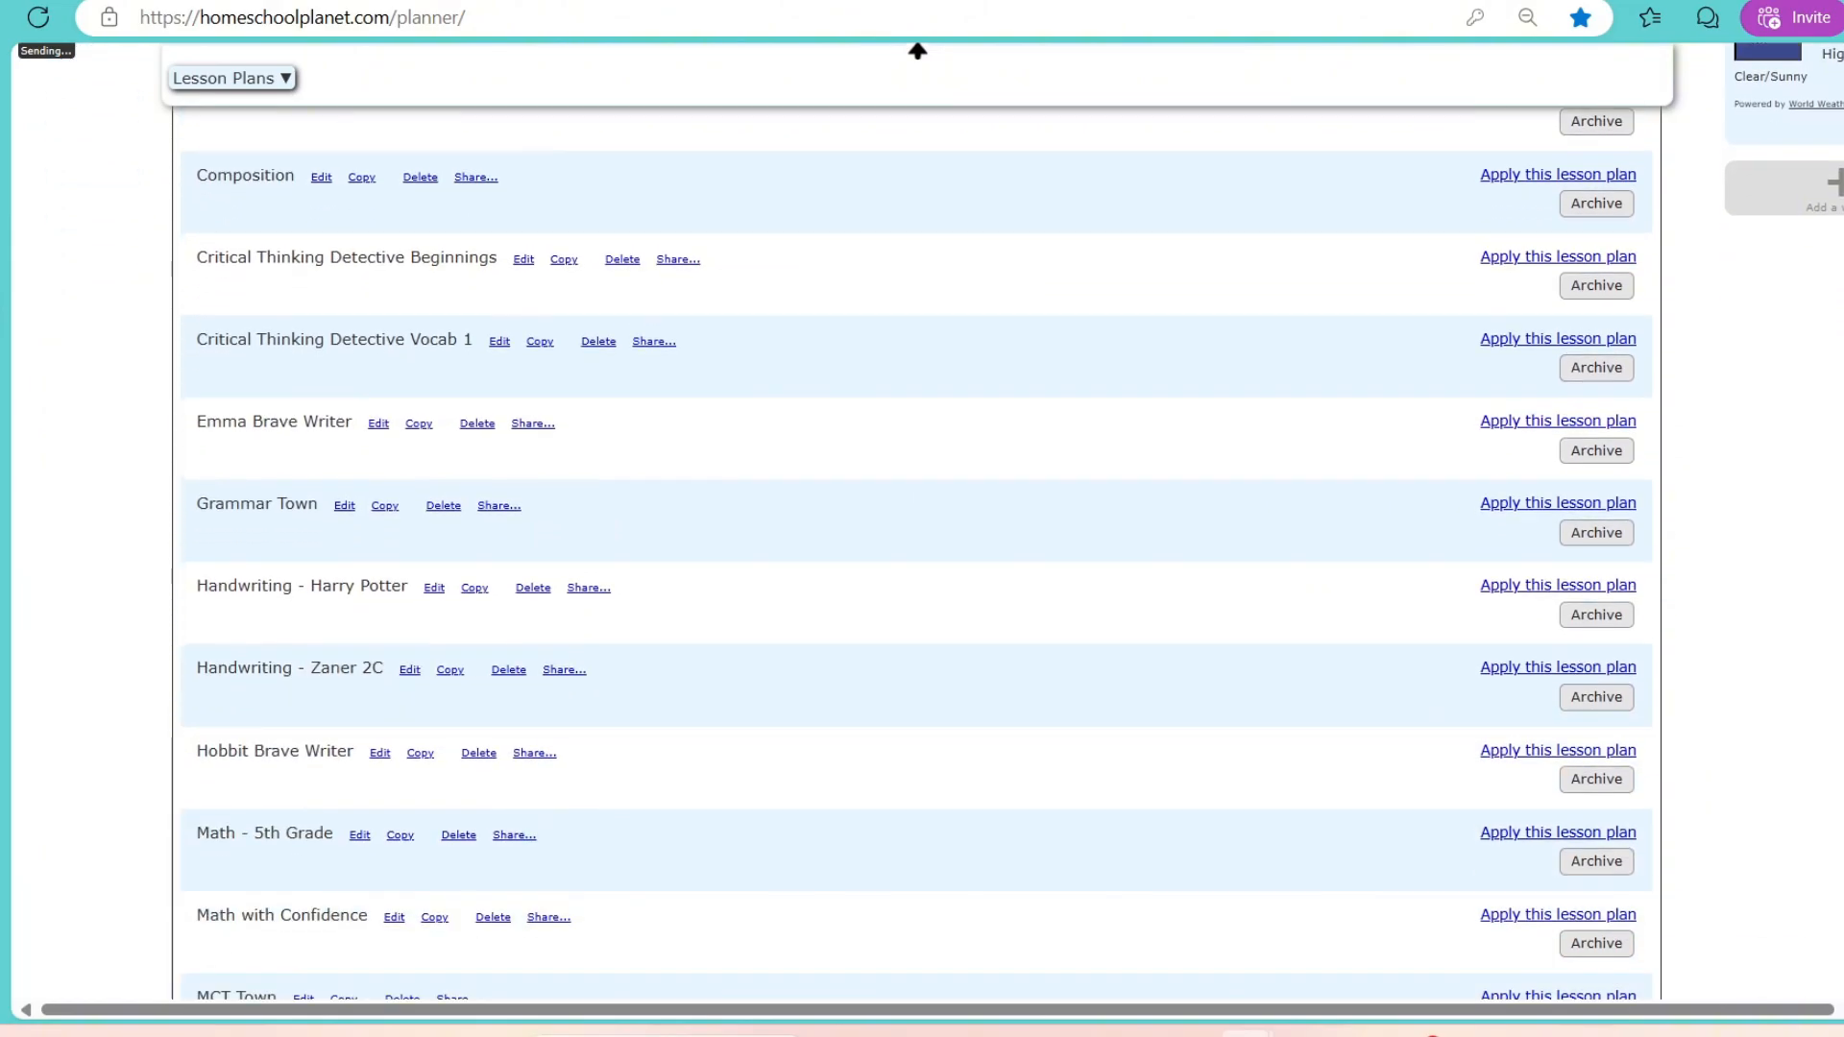
scroll(918, 50, "down", 1)
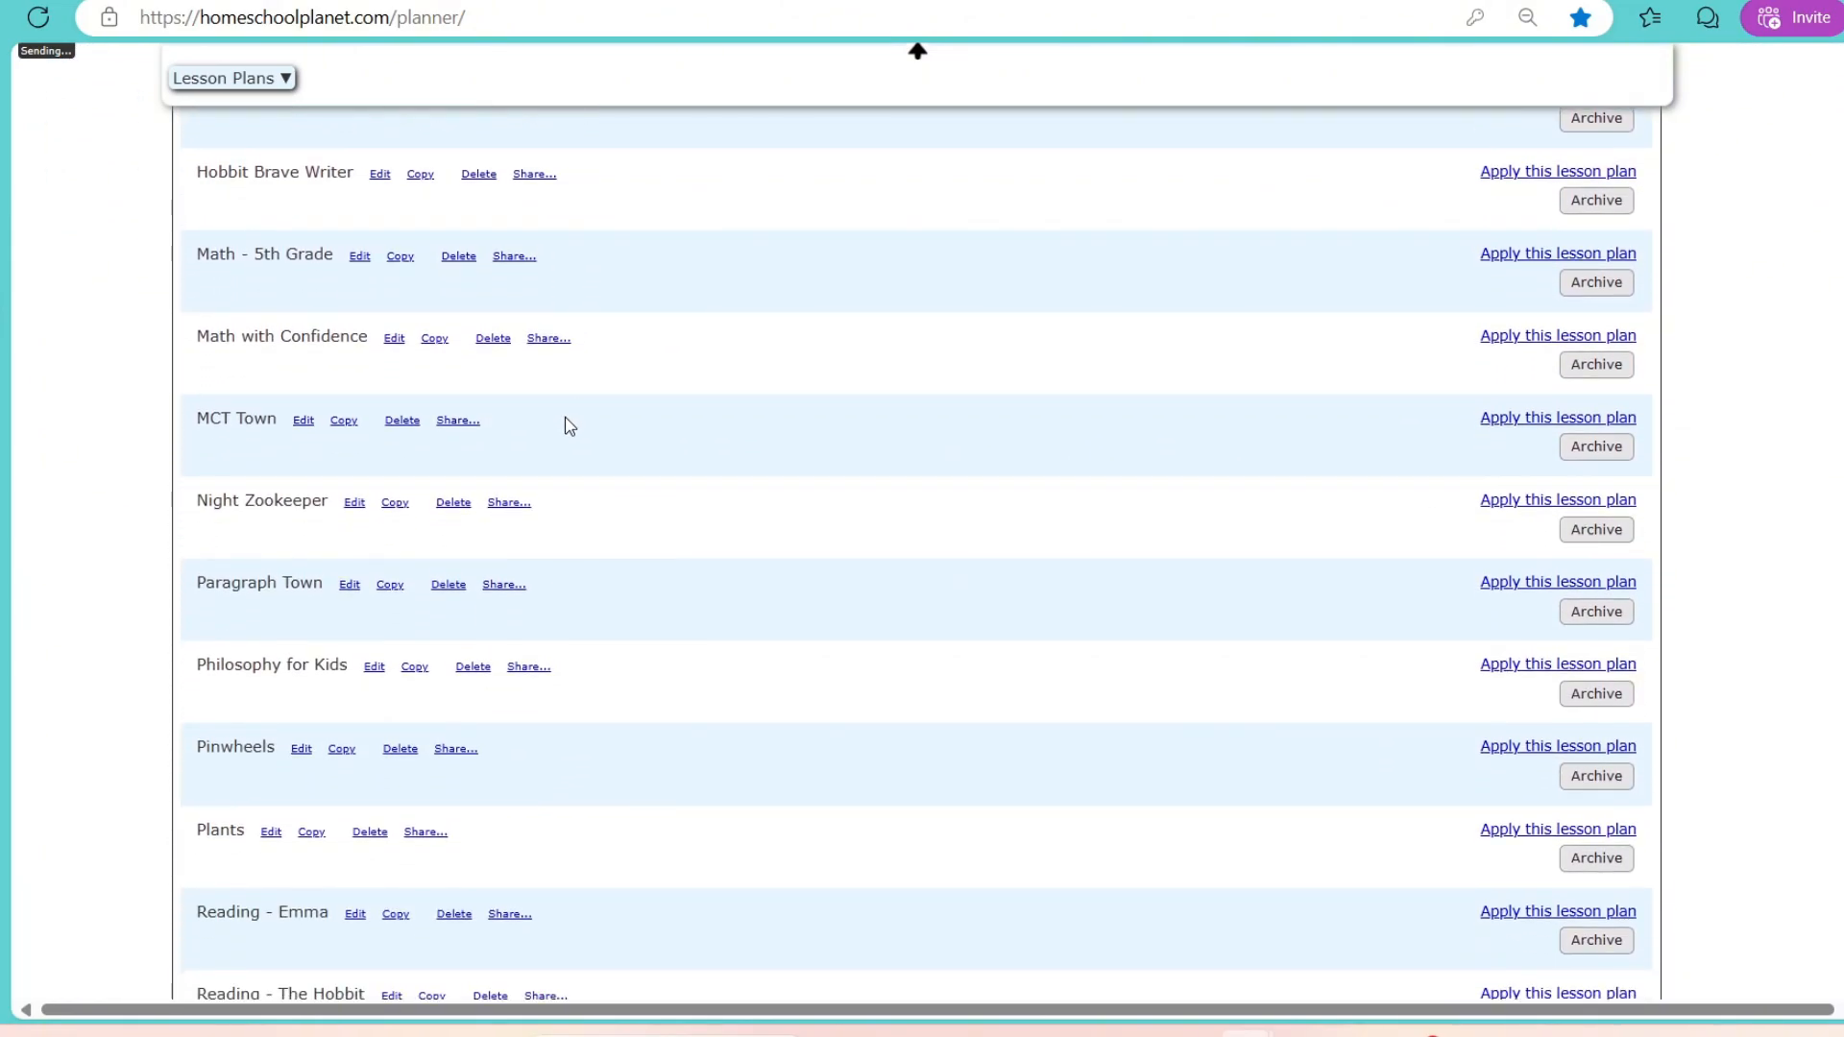
scroll(1450, 486, "up", 1)
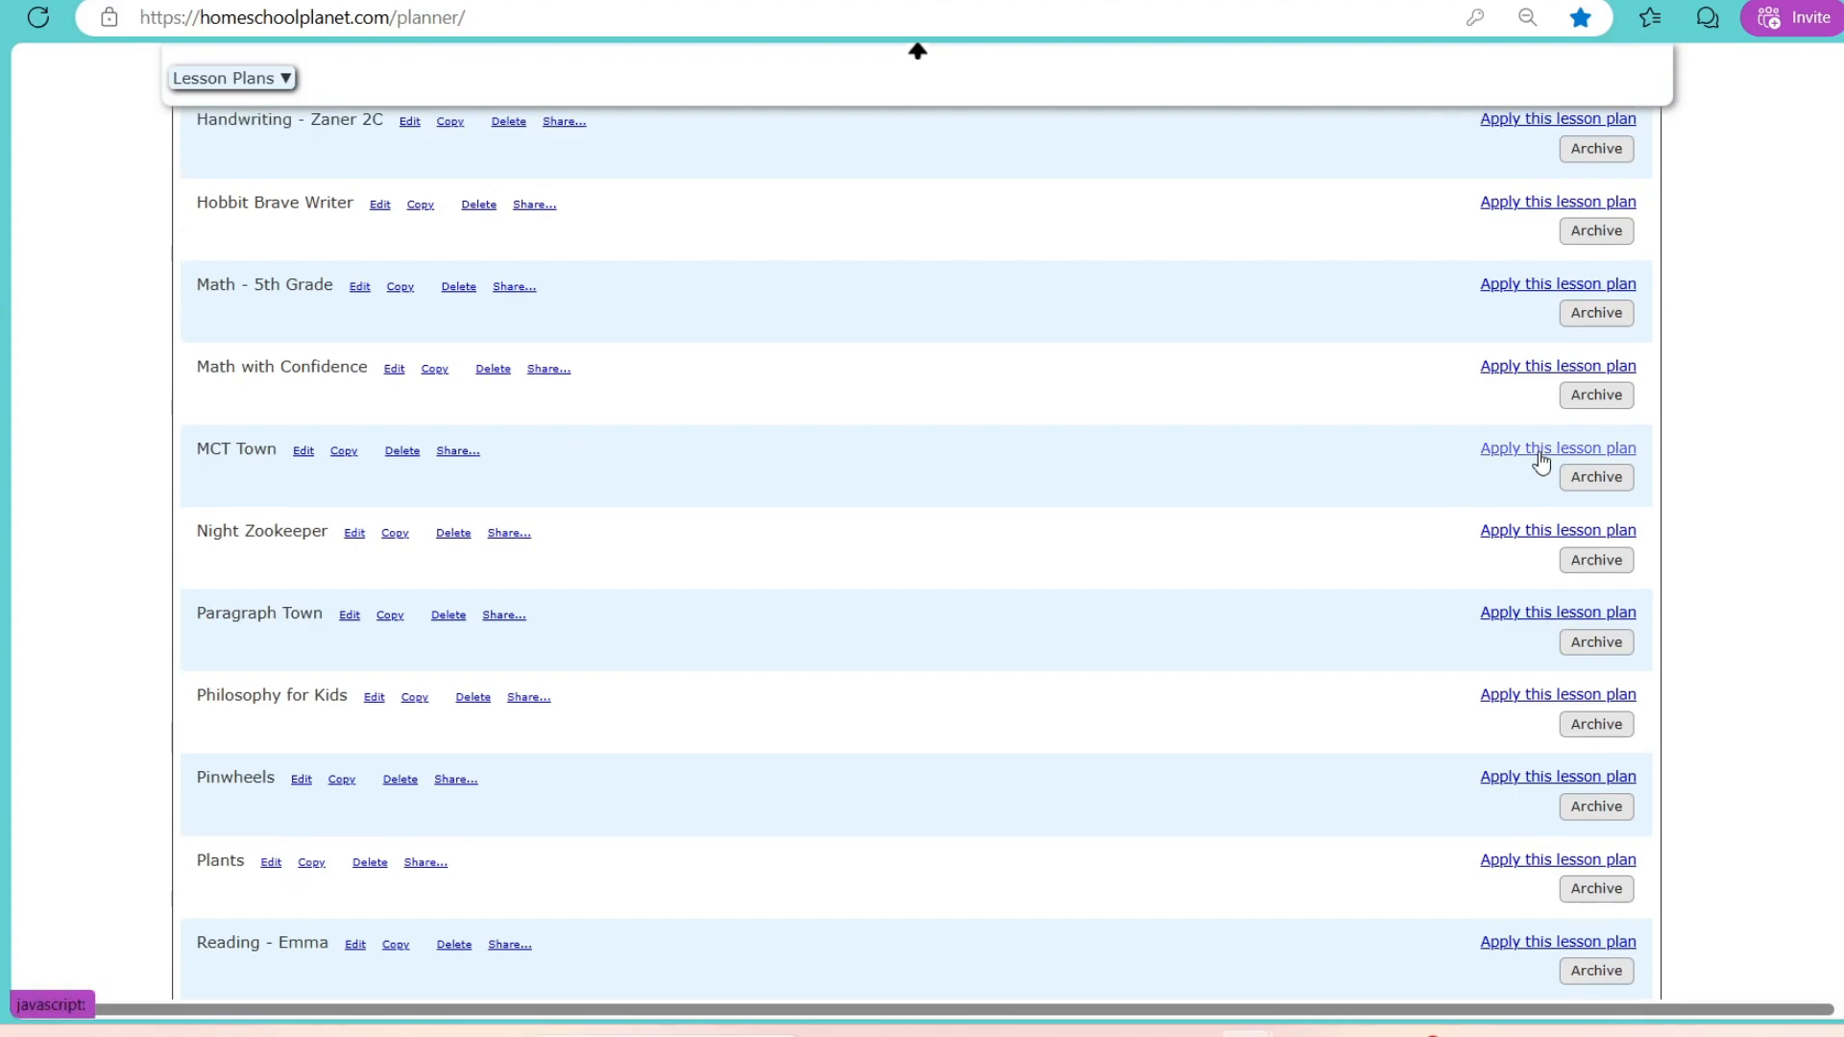
left_click(1541, 460)
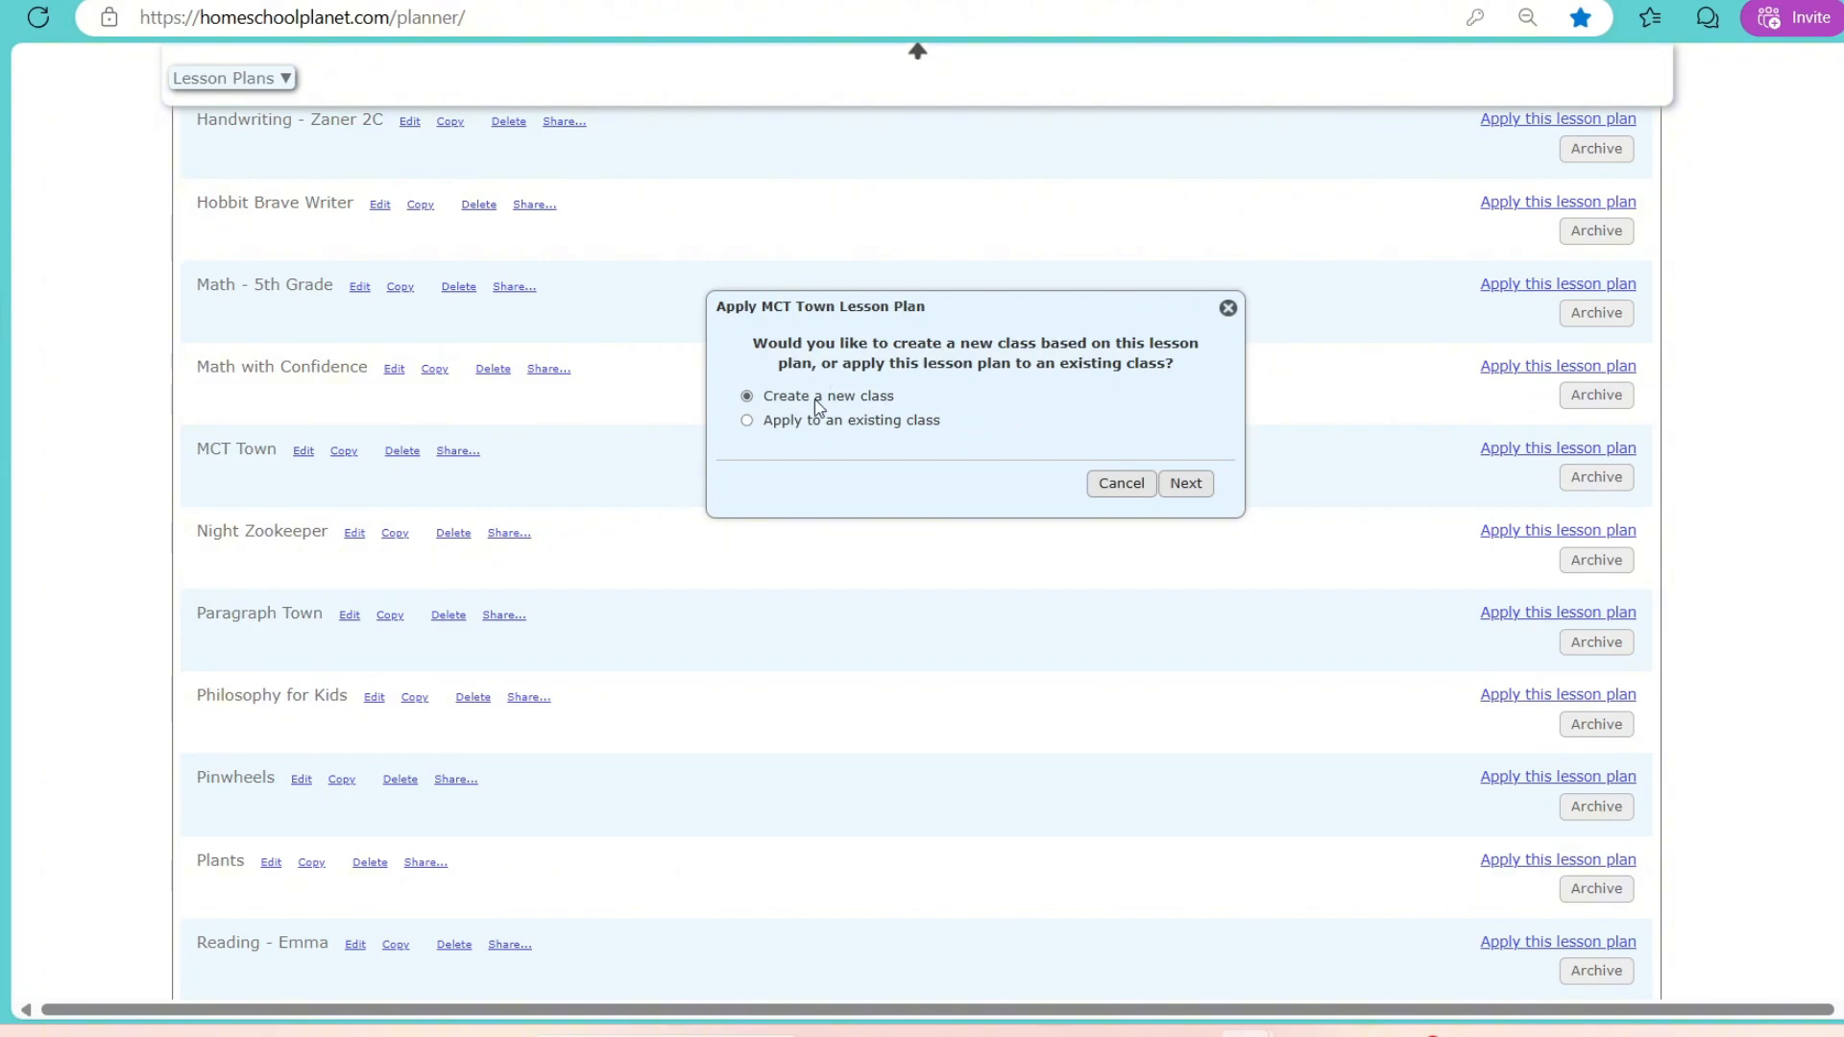
left_click(1203, 485)
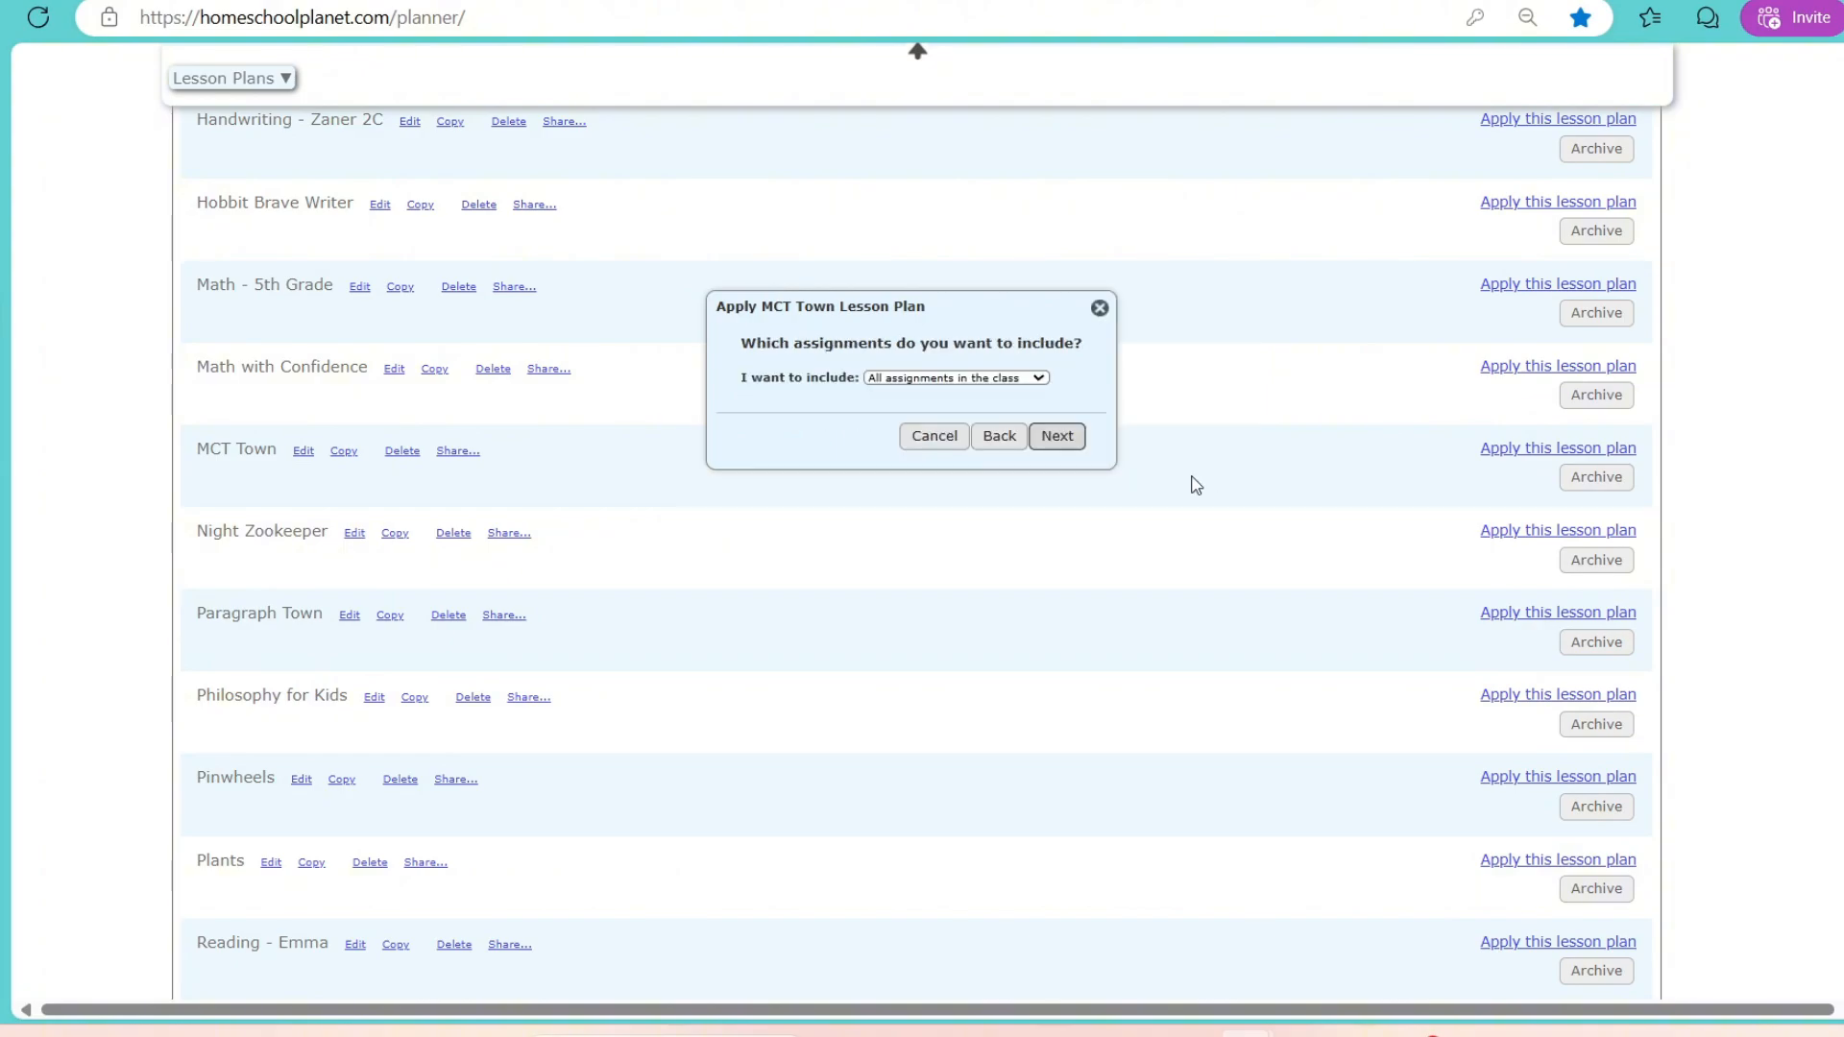
Step: Examine the choice of including only selected assignments, and return to including all assignments in the class
left_click(1026, 382)
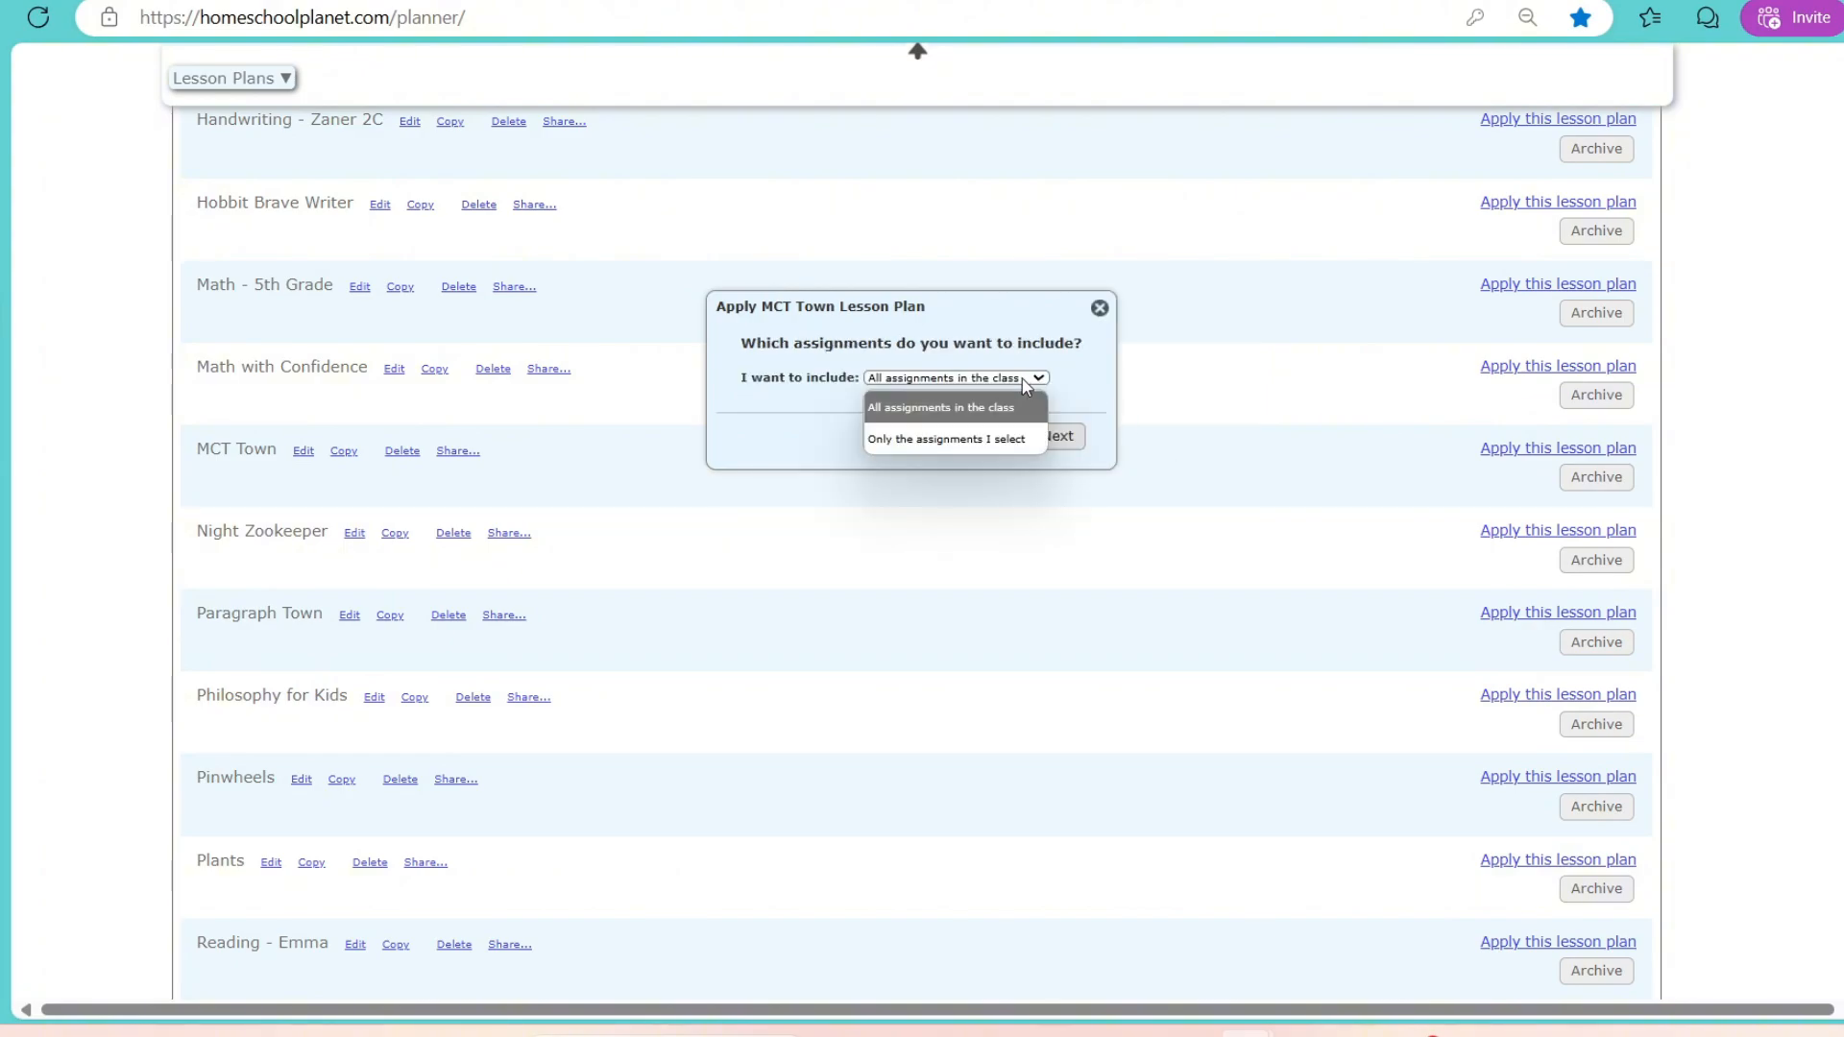
left_click(1025, 385)
left_click(1026, 381)
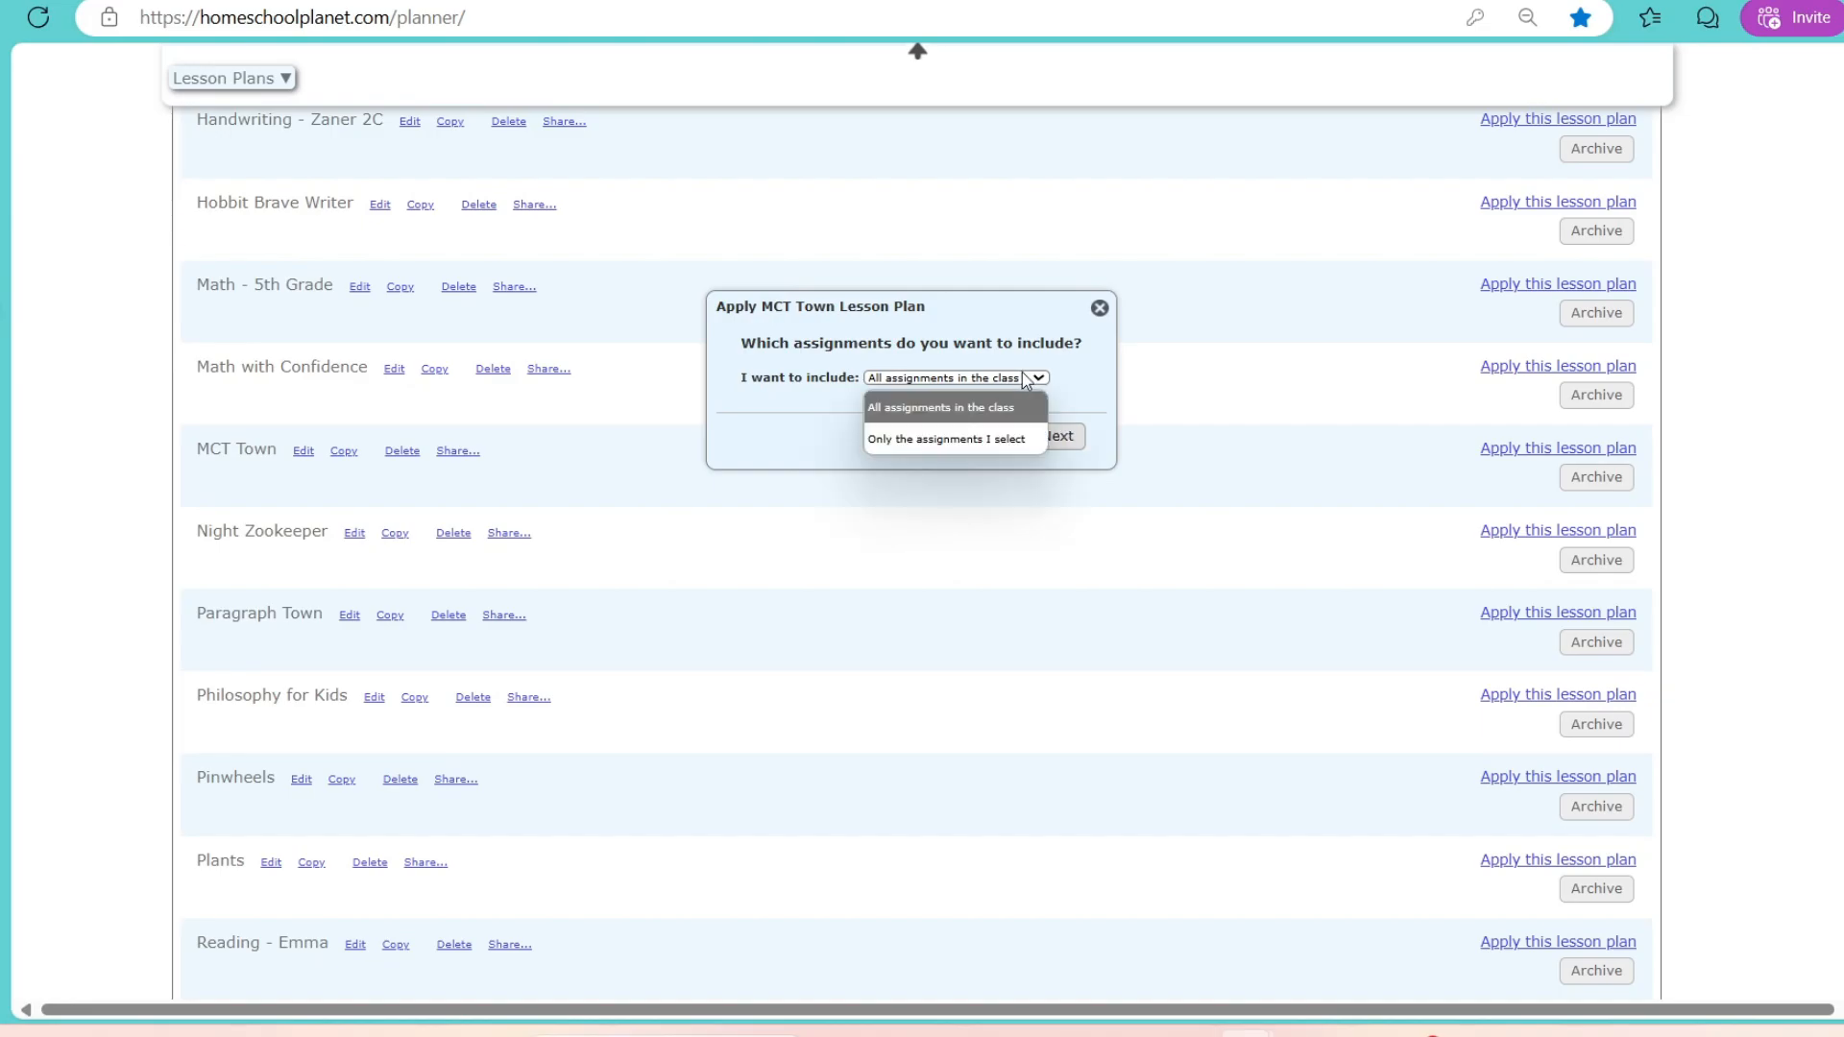
left_click(1014, 440)
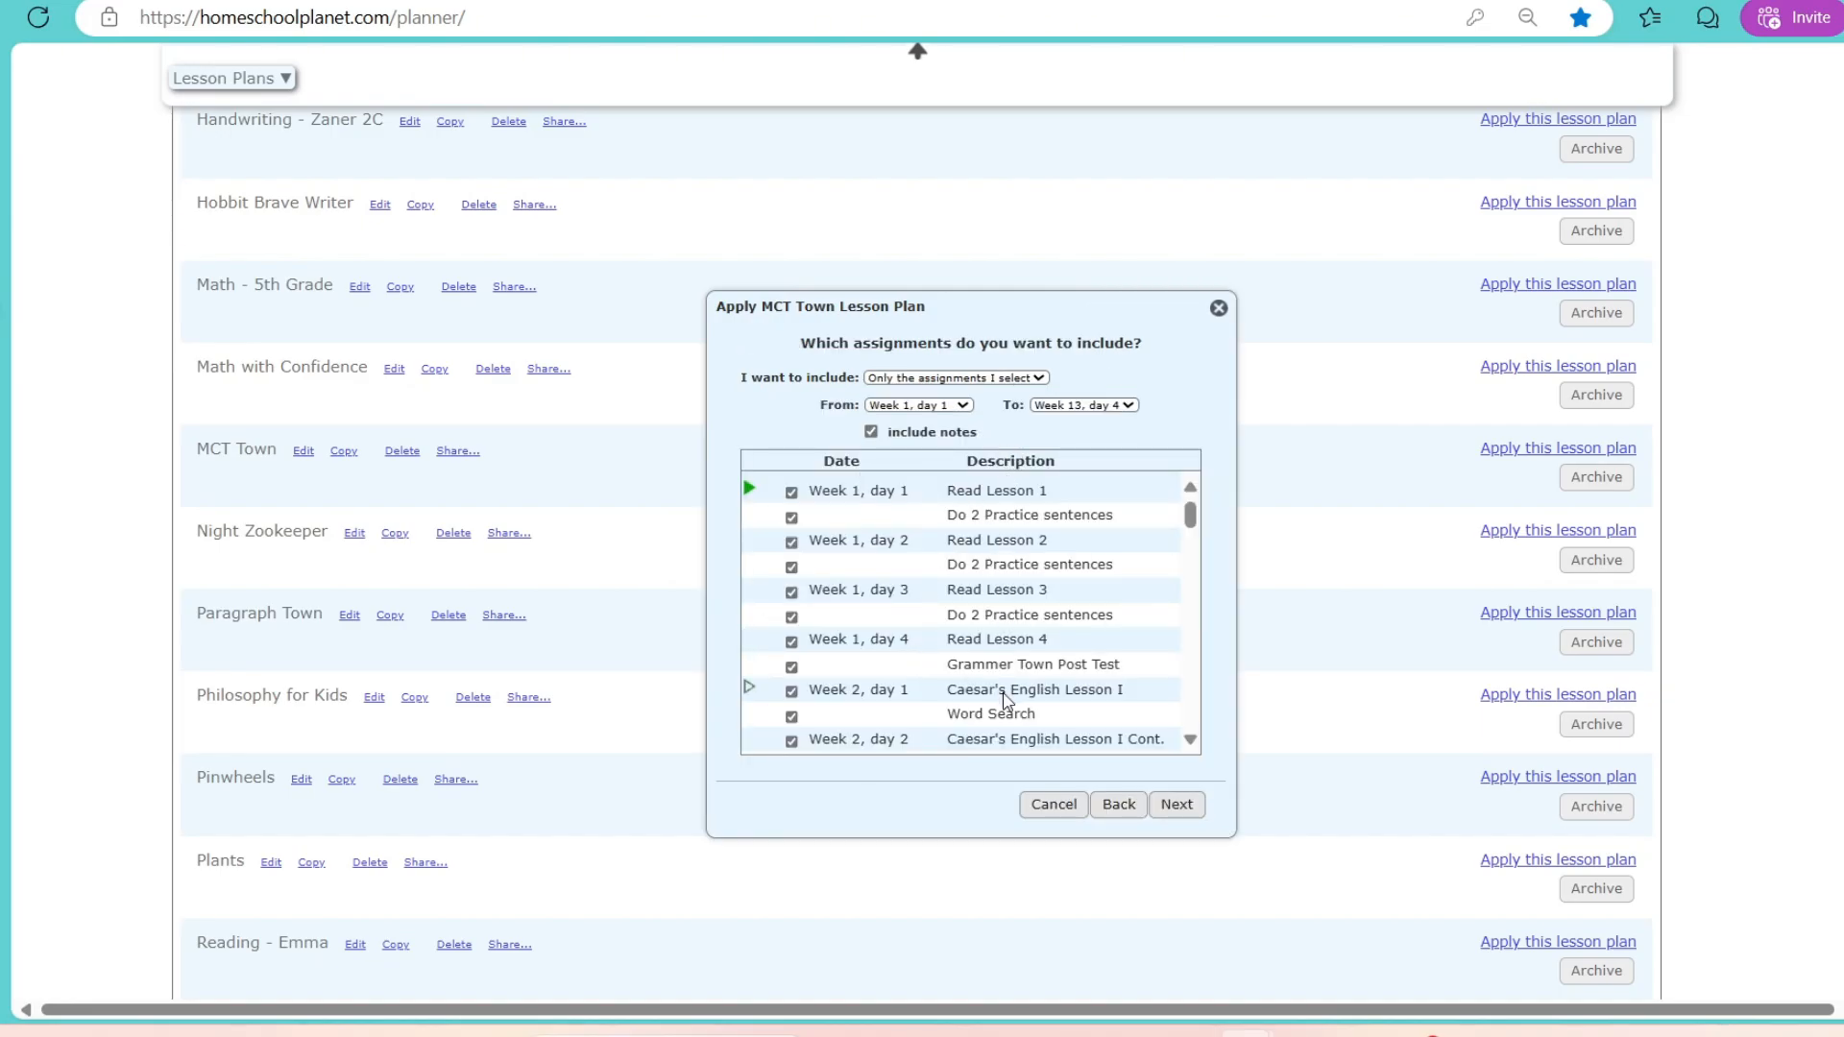
left_click(1020, 384)
left_click(1009, 377)
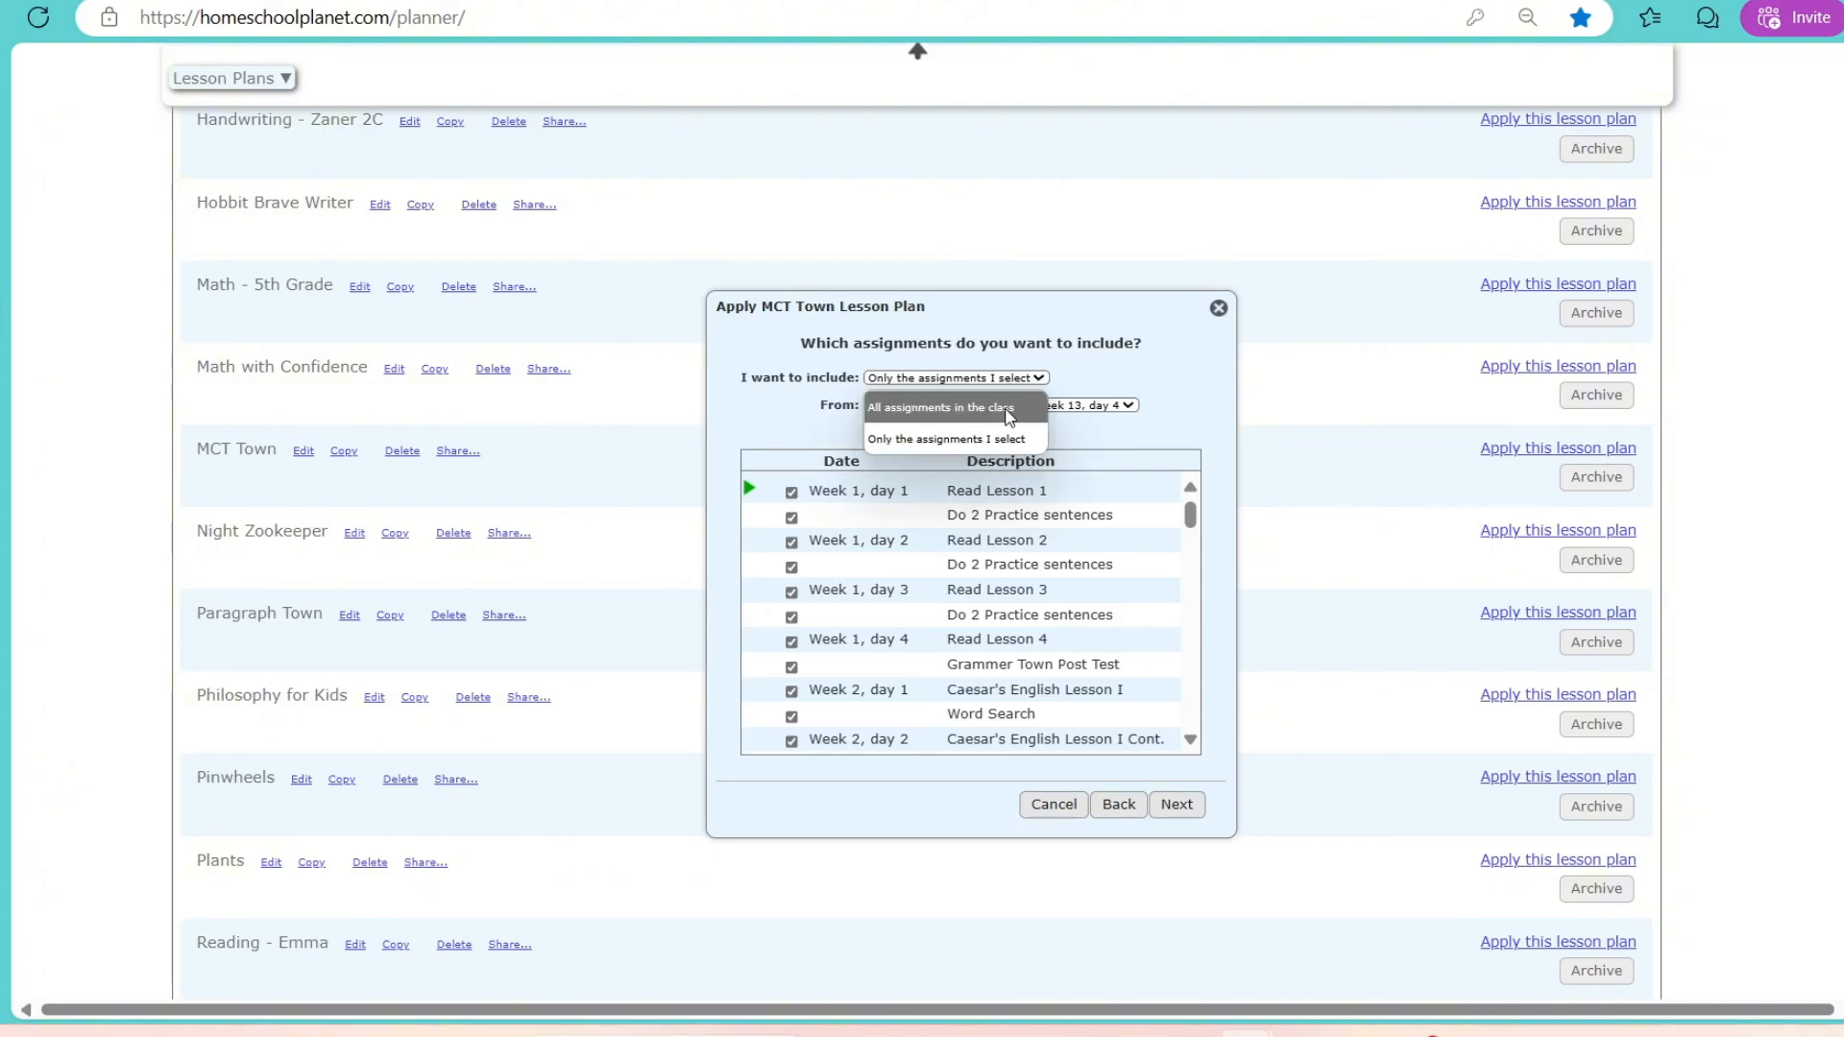
left_click(1009, 409)
Step: Accept the included assignments, set the class subject to Language Arts, and assign the class to the first family member
left_click(1066, 436)
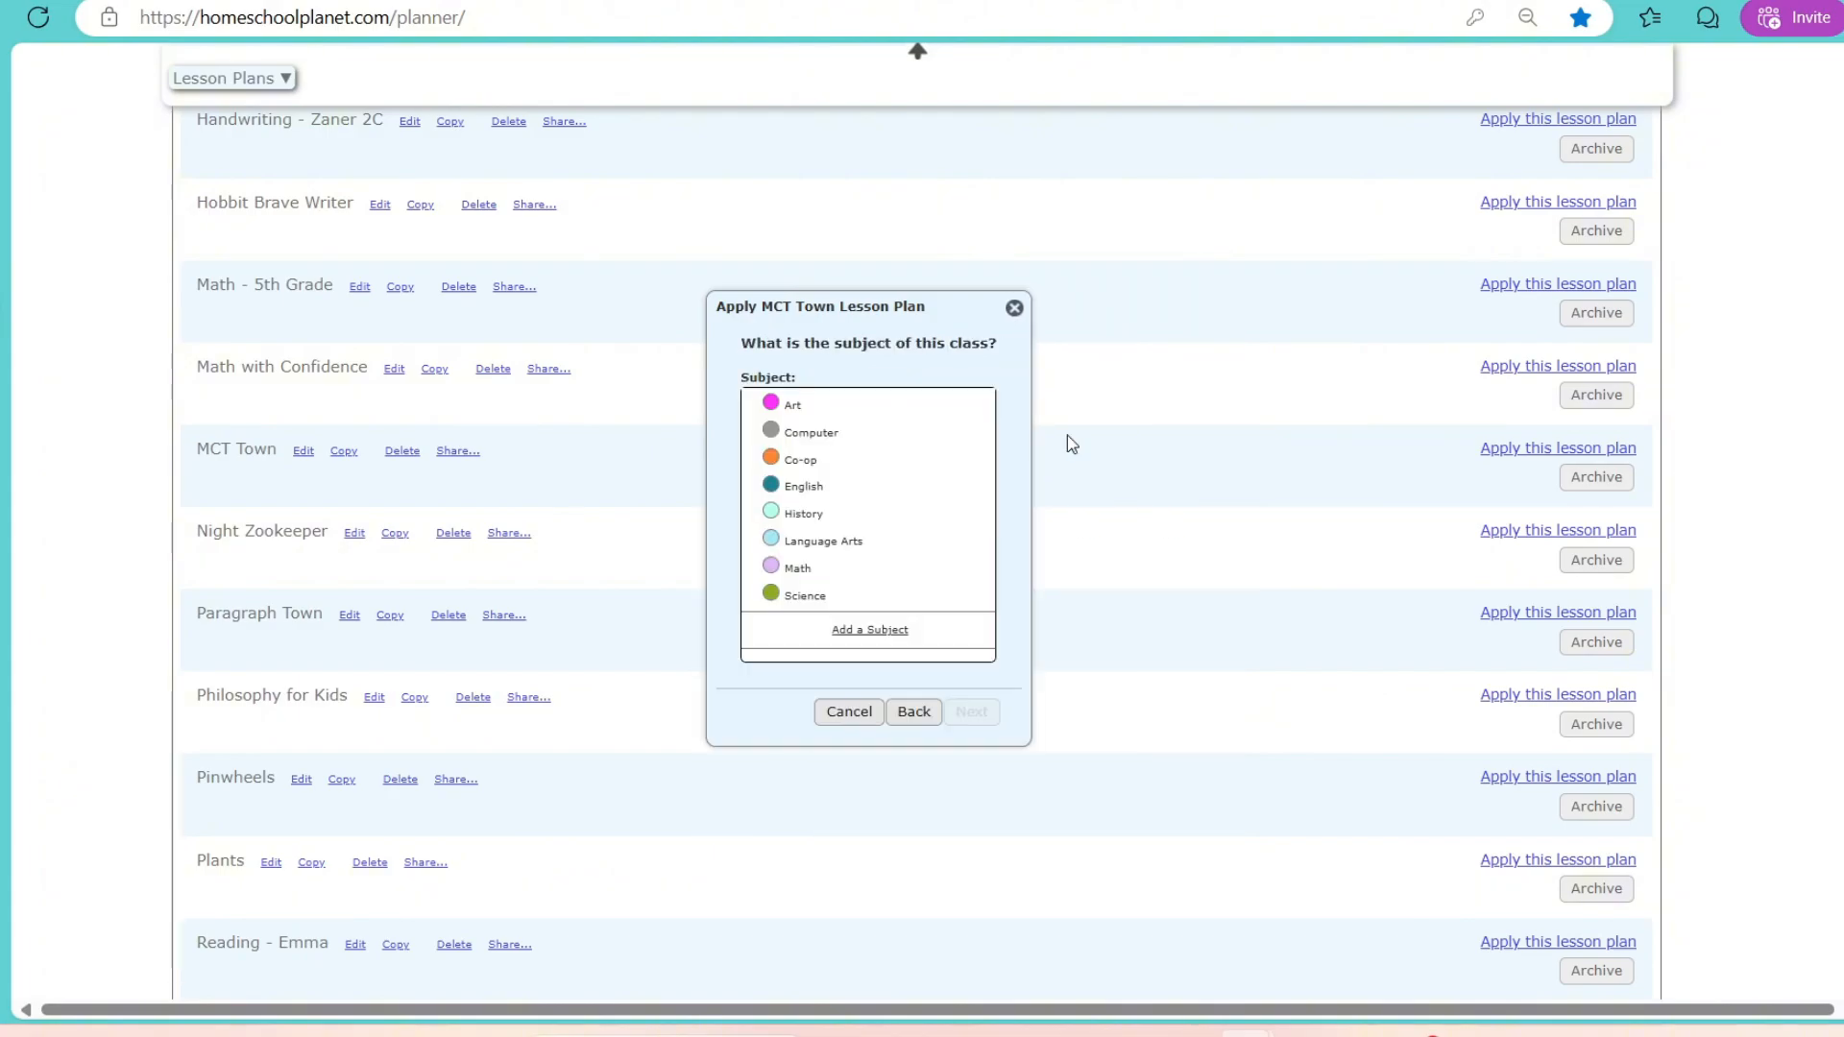
left_click(862, 540)
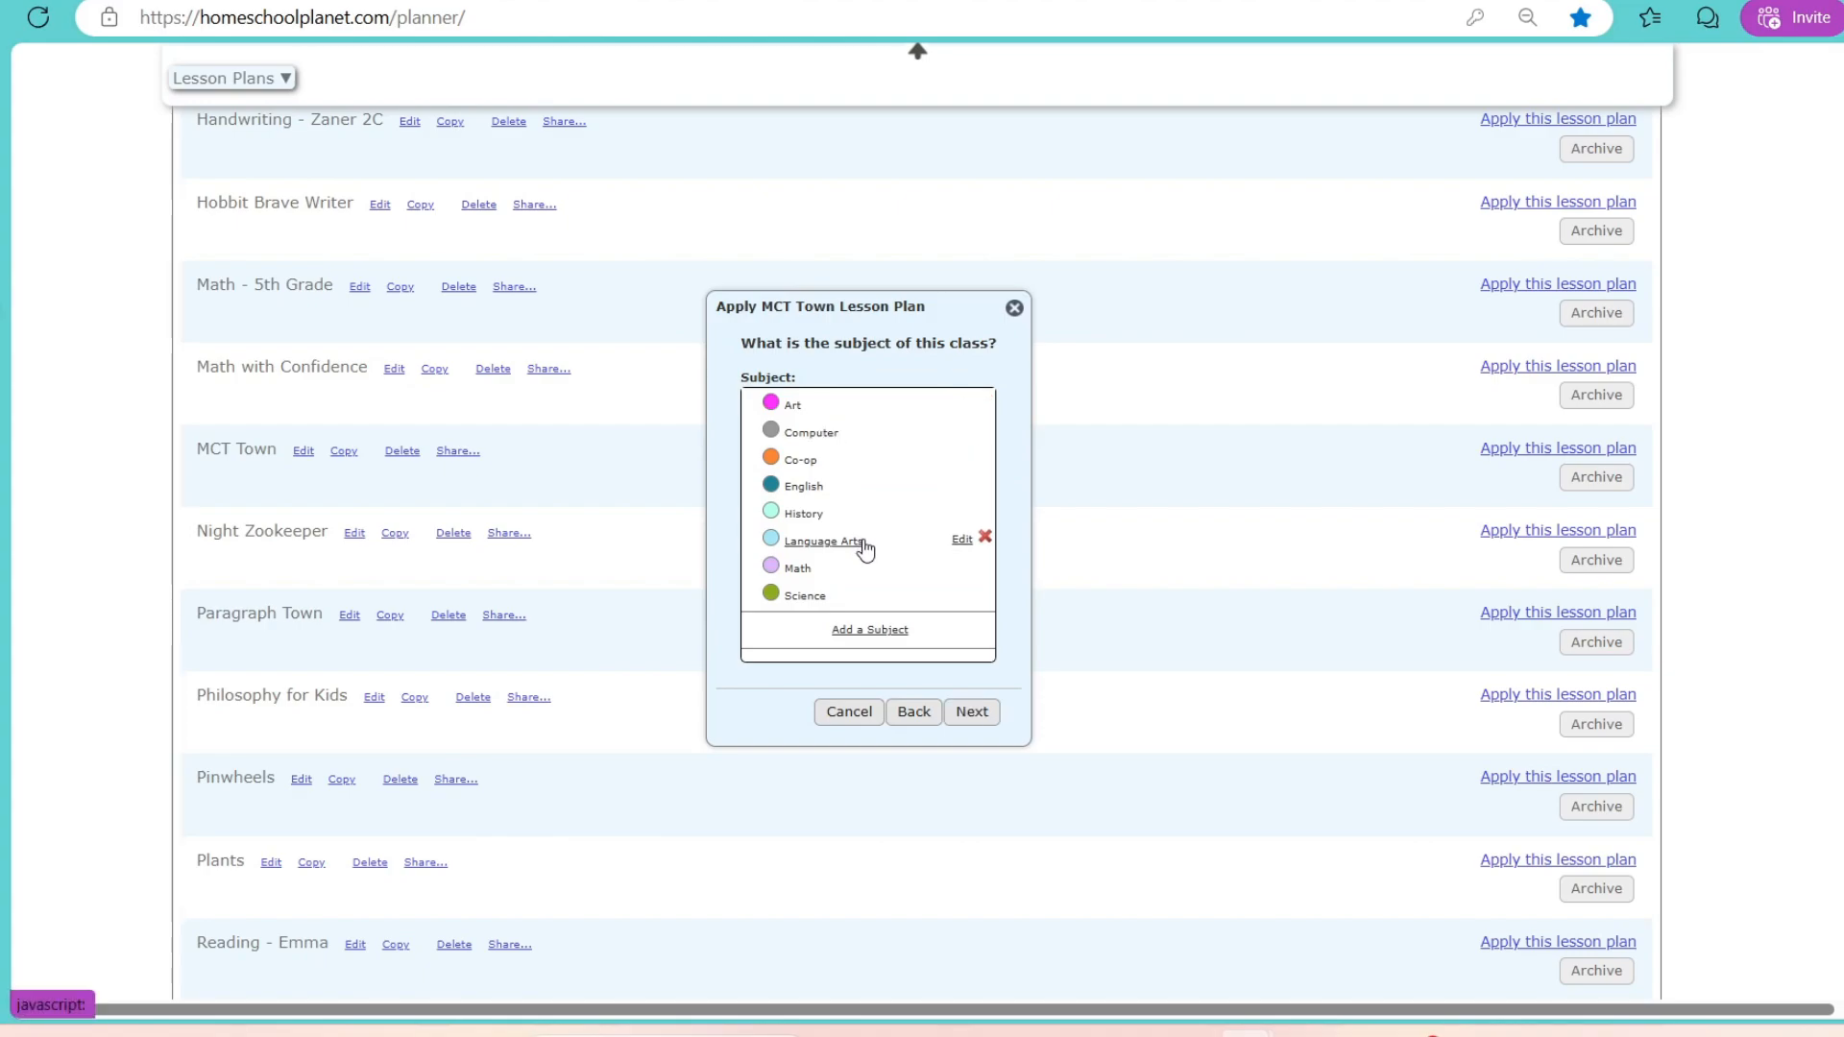
left_click(971, 712)
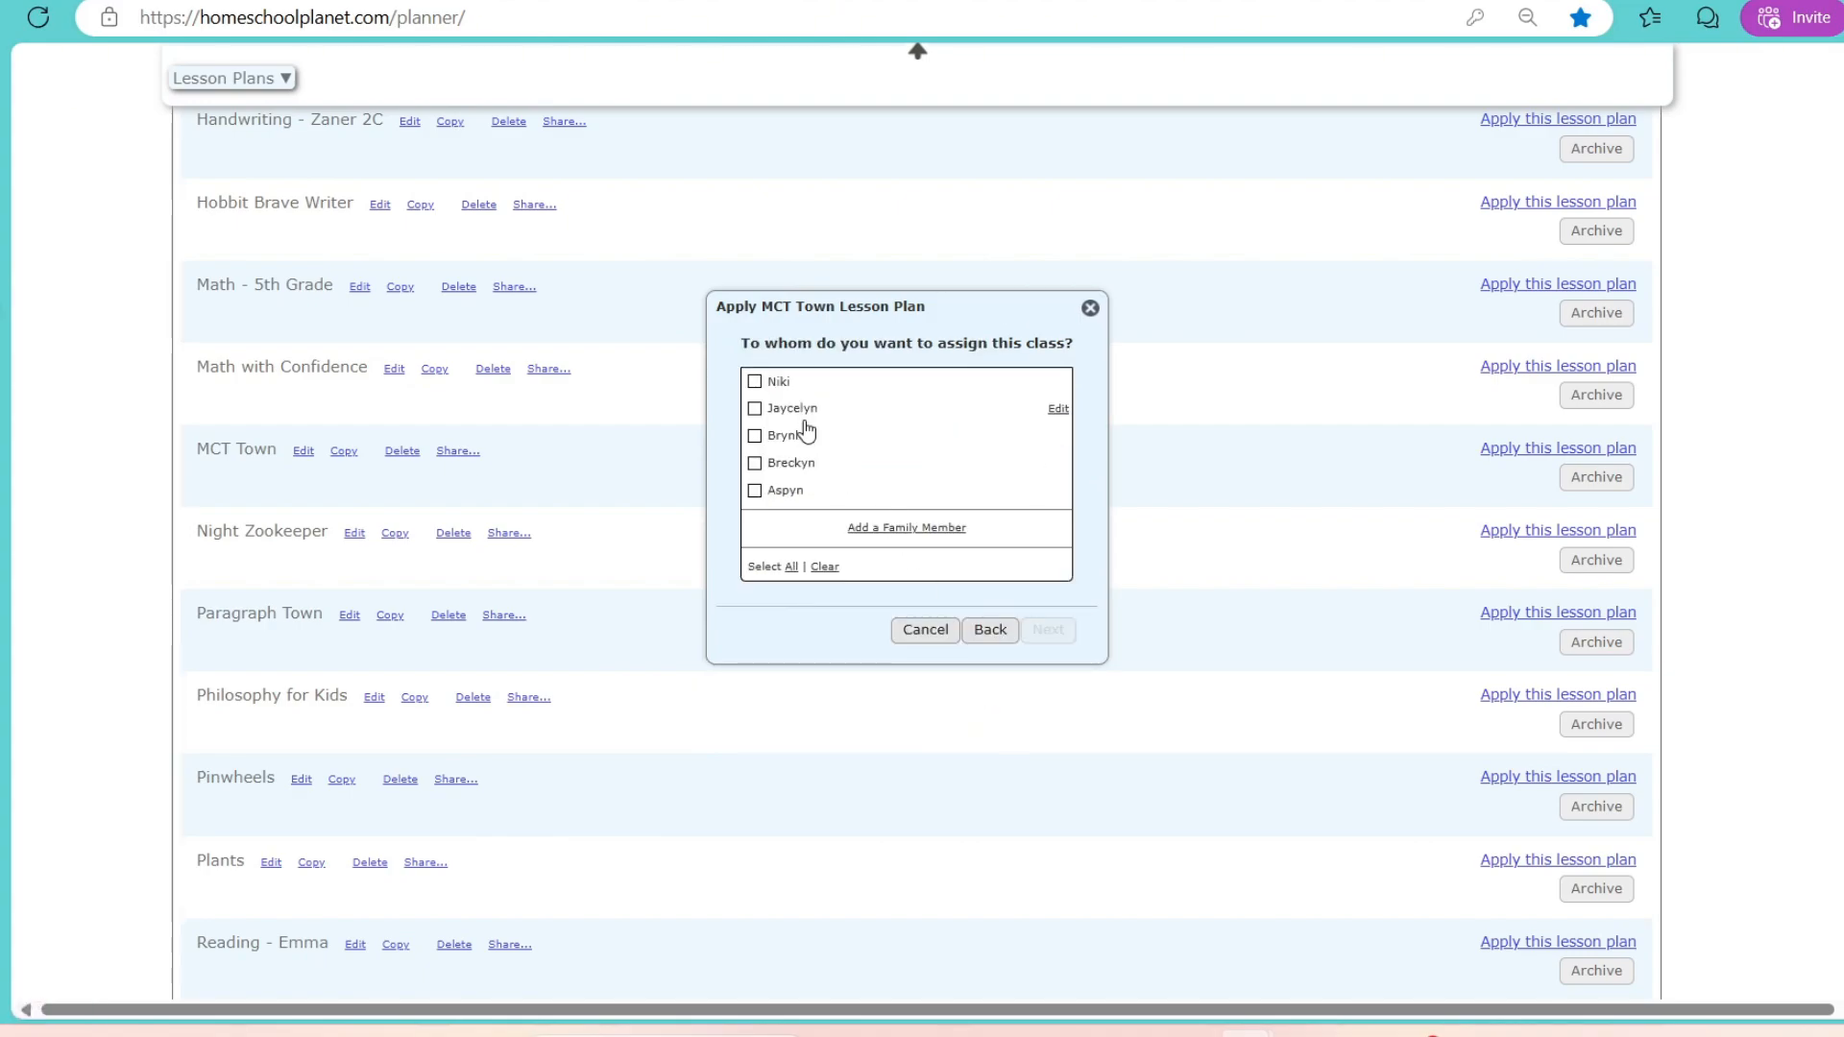
left_click(778, 382)
left_click(1049, 630)
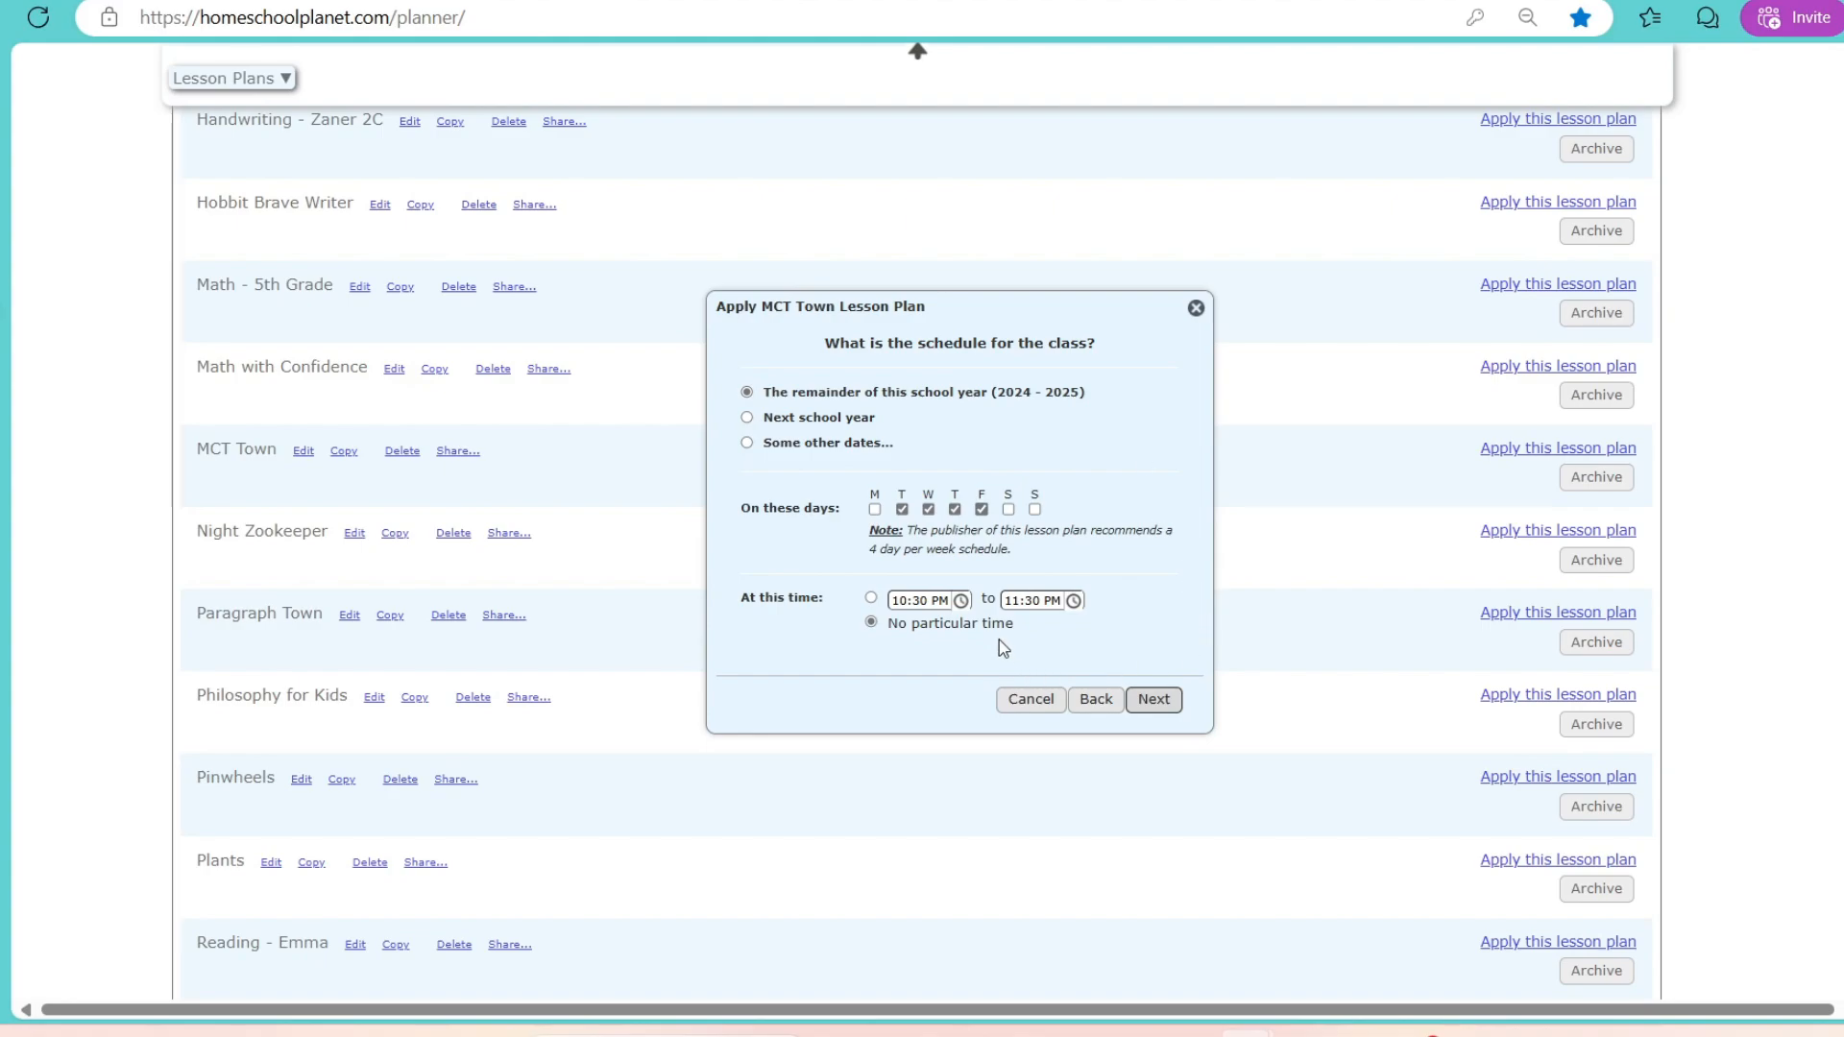
Step: Accept the Tuesday-to-Friday schedule with no particular time, set up the suggested grading, and create the class on the calendar
left_click(1155, 702)
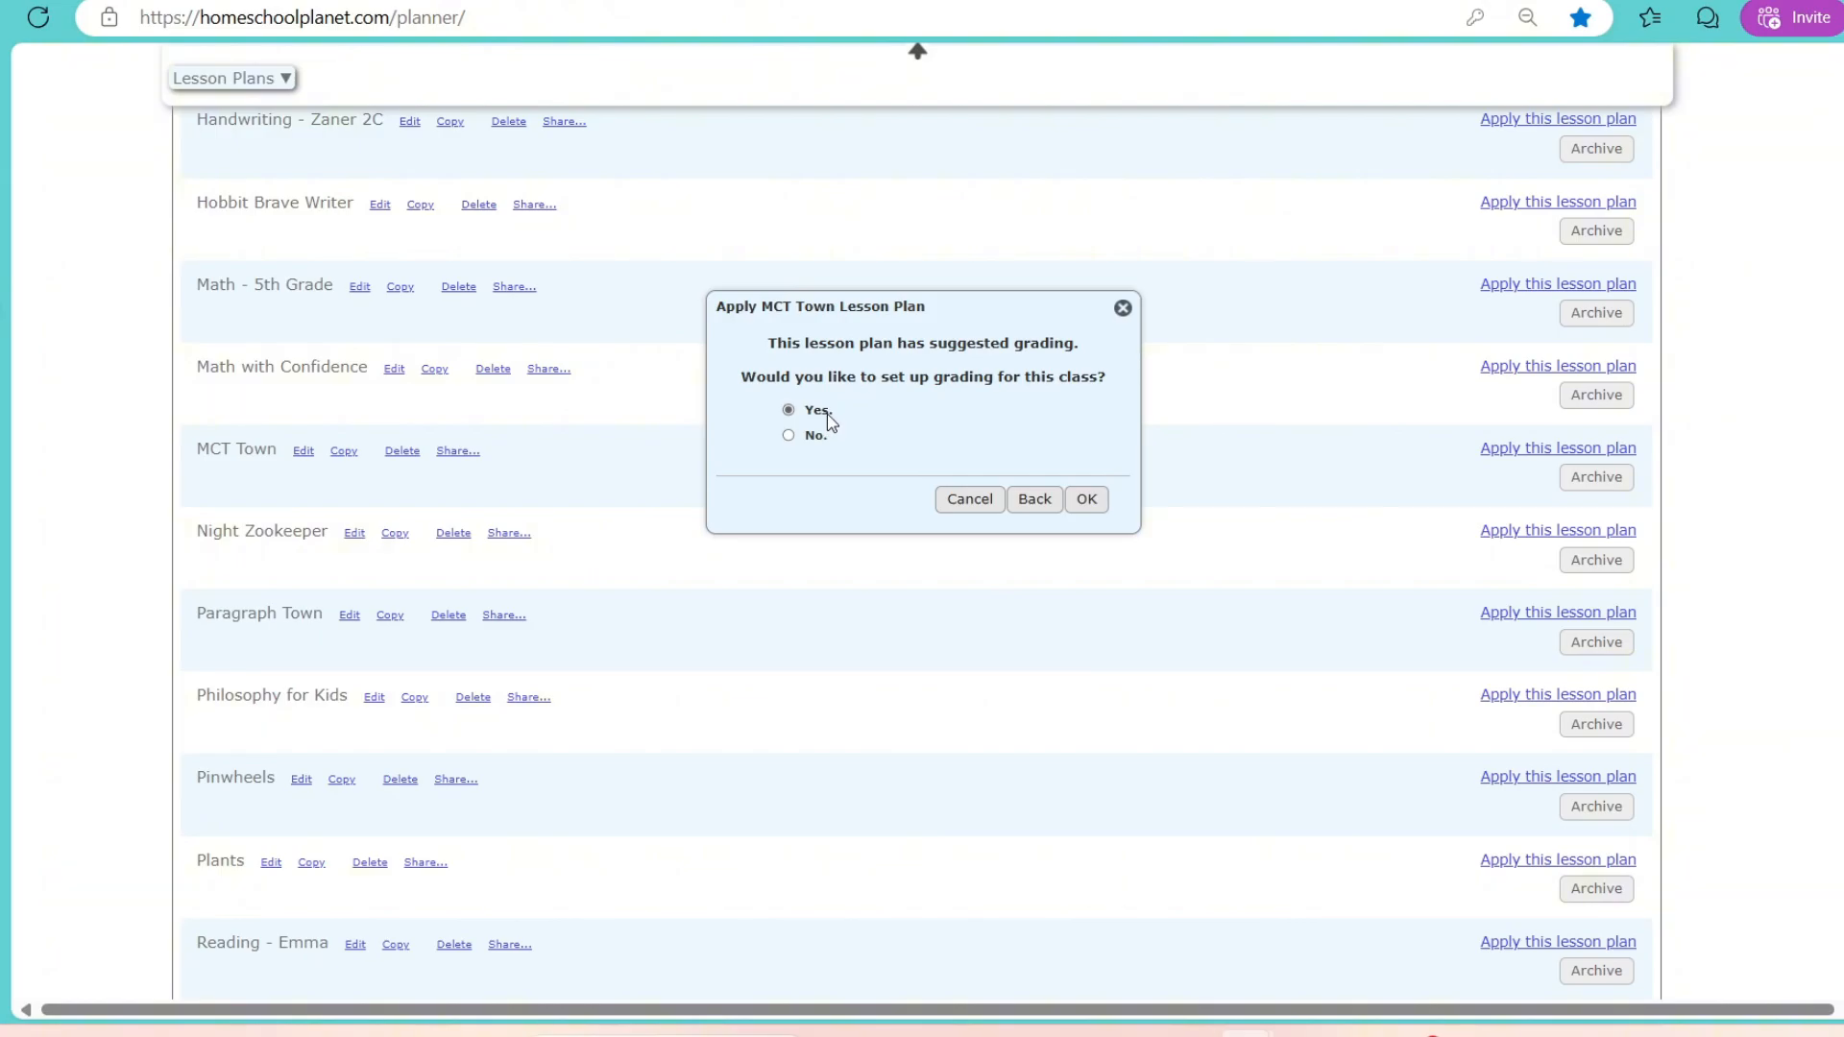
left_click(1098, 501)
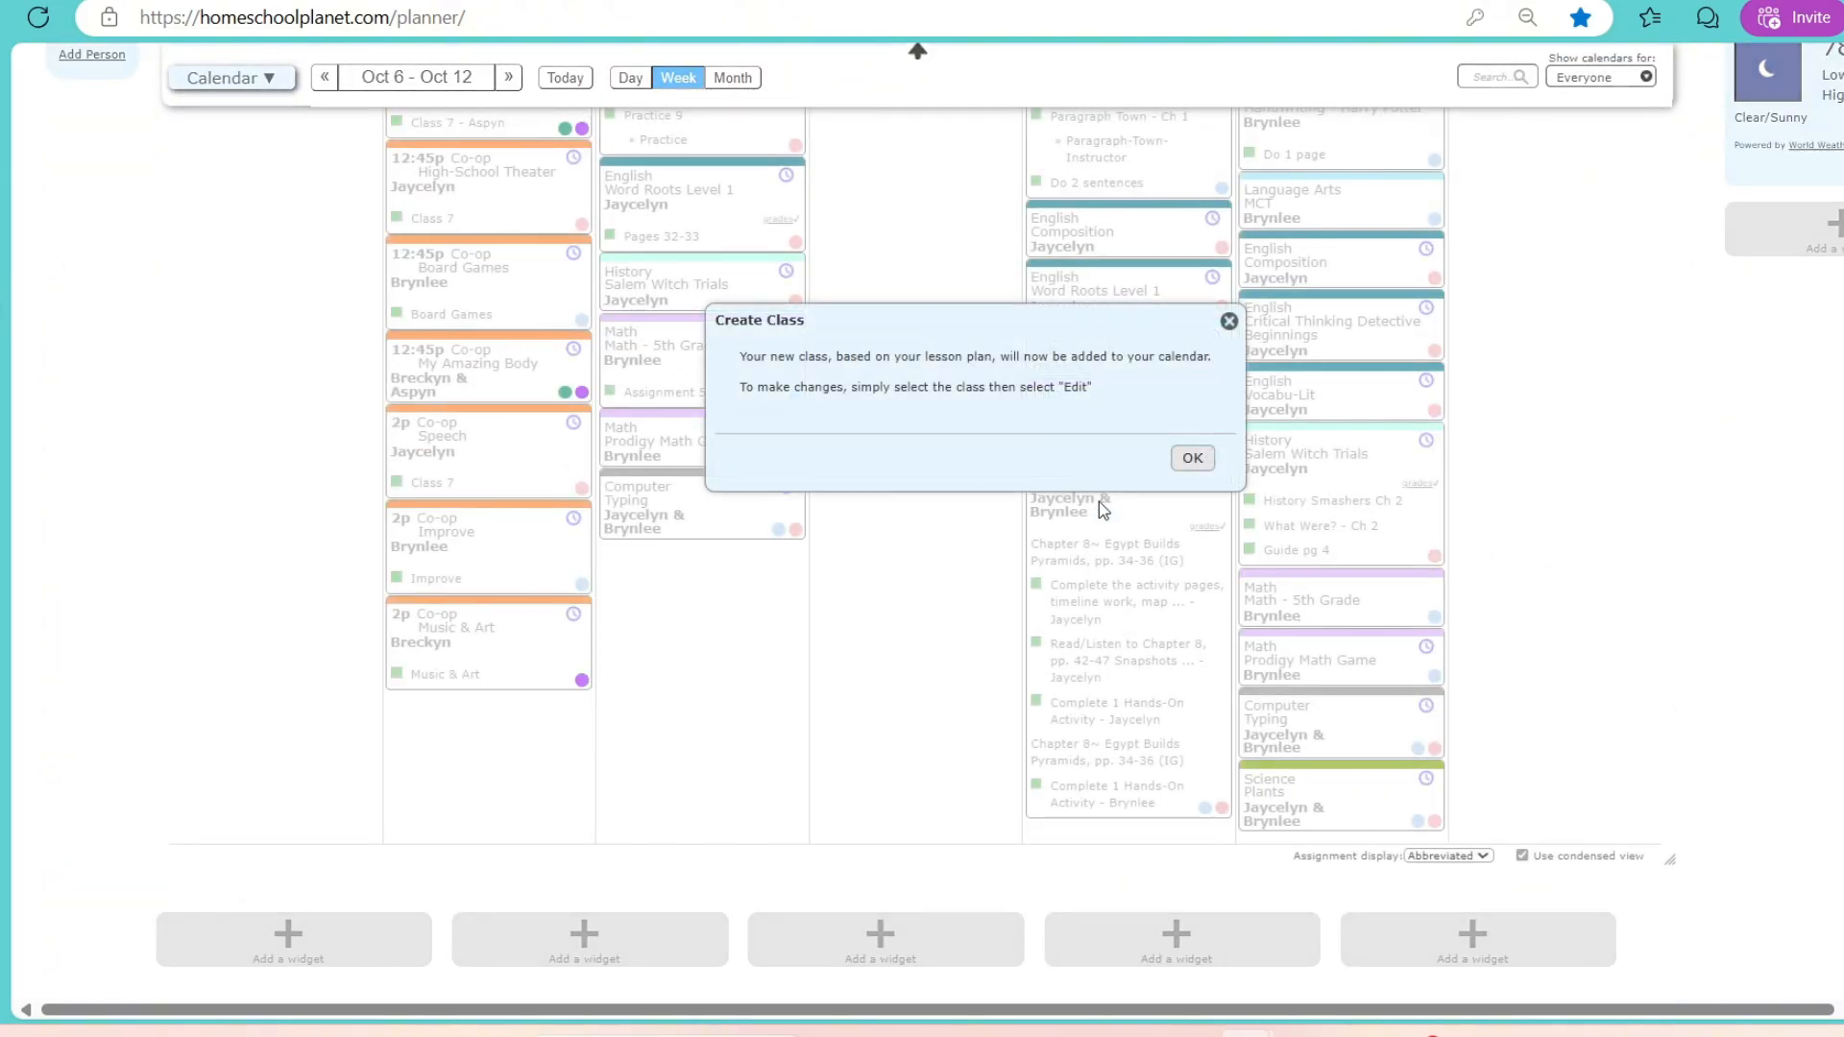
left_click(1193, 460)
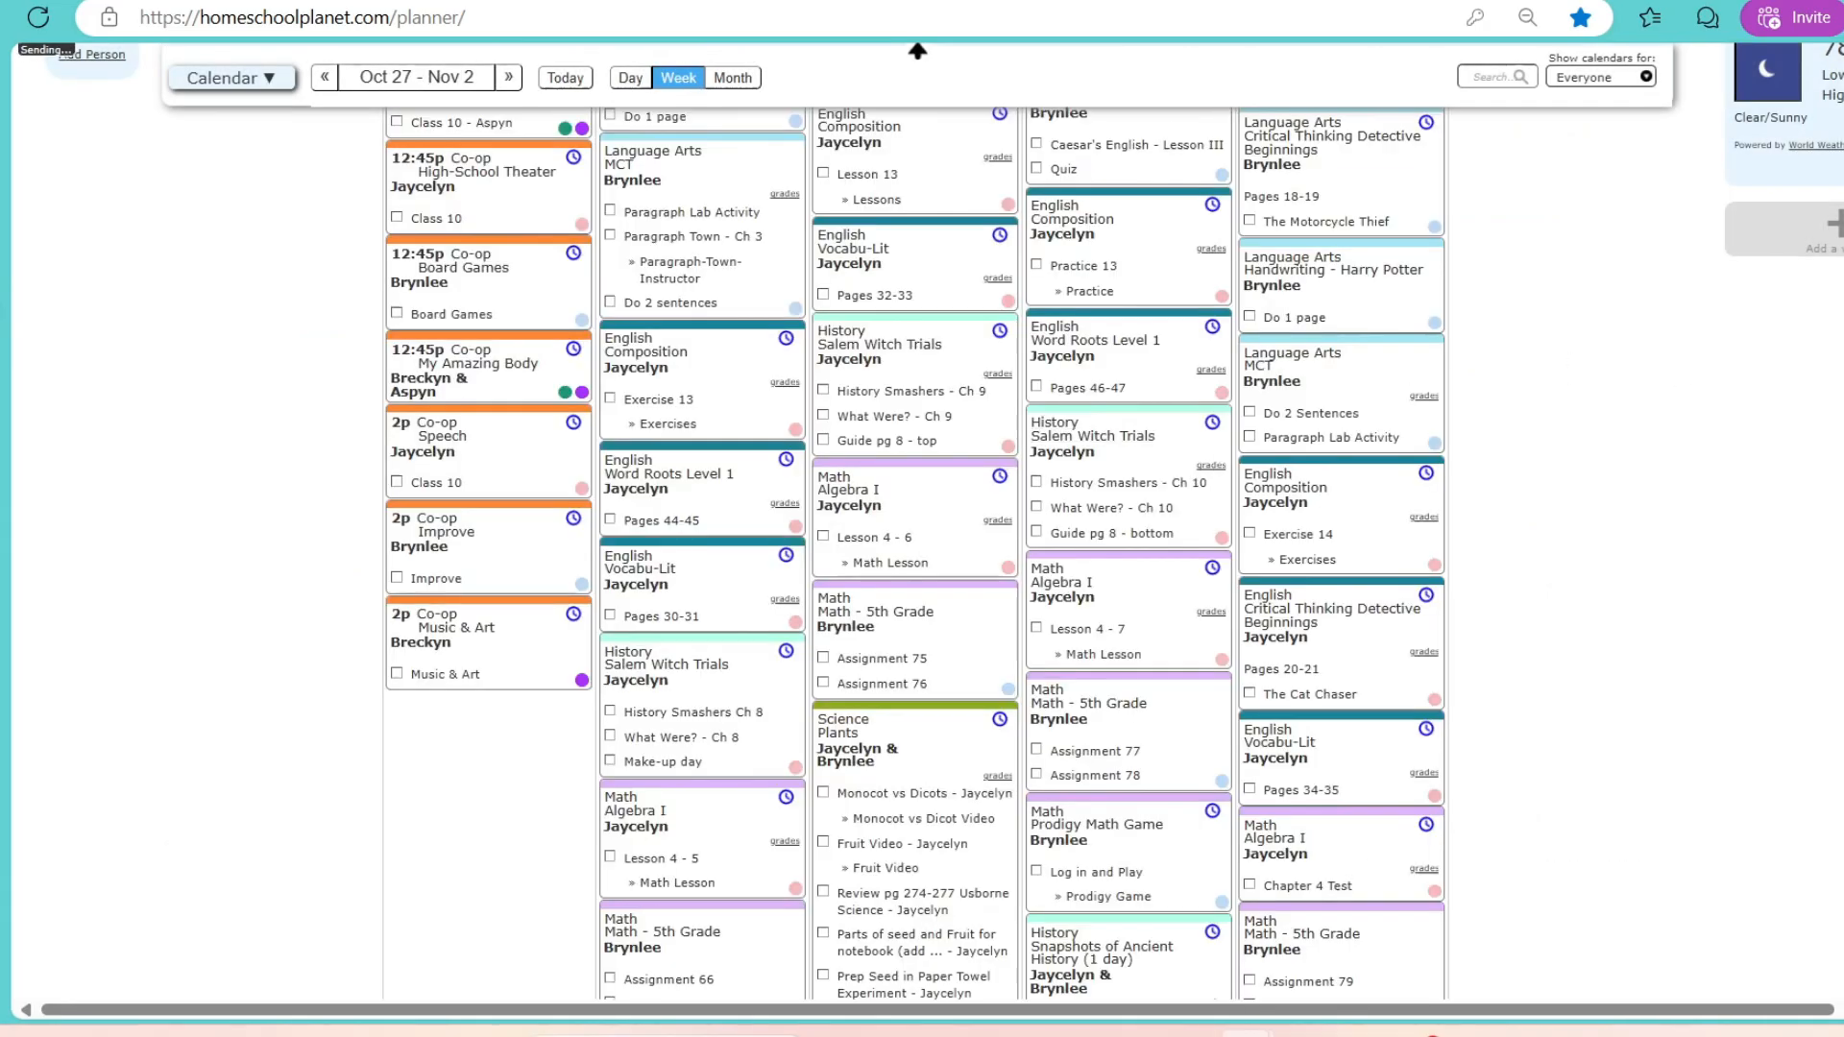
Step: Filter the weekly calendar to show only the family member assigned to the new class
scroll(917, 49, "up", 6)
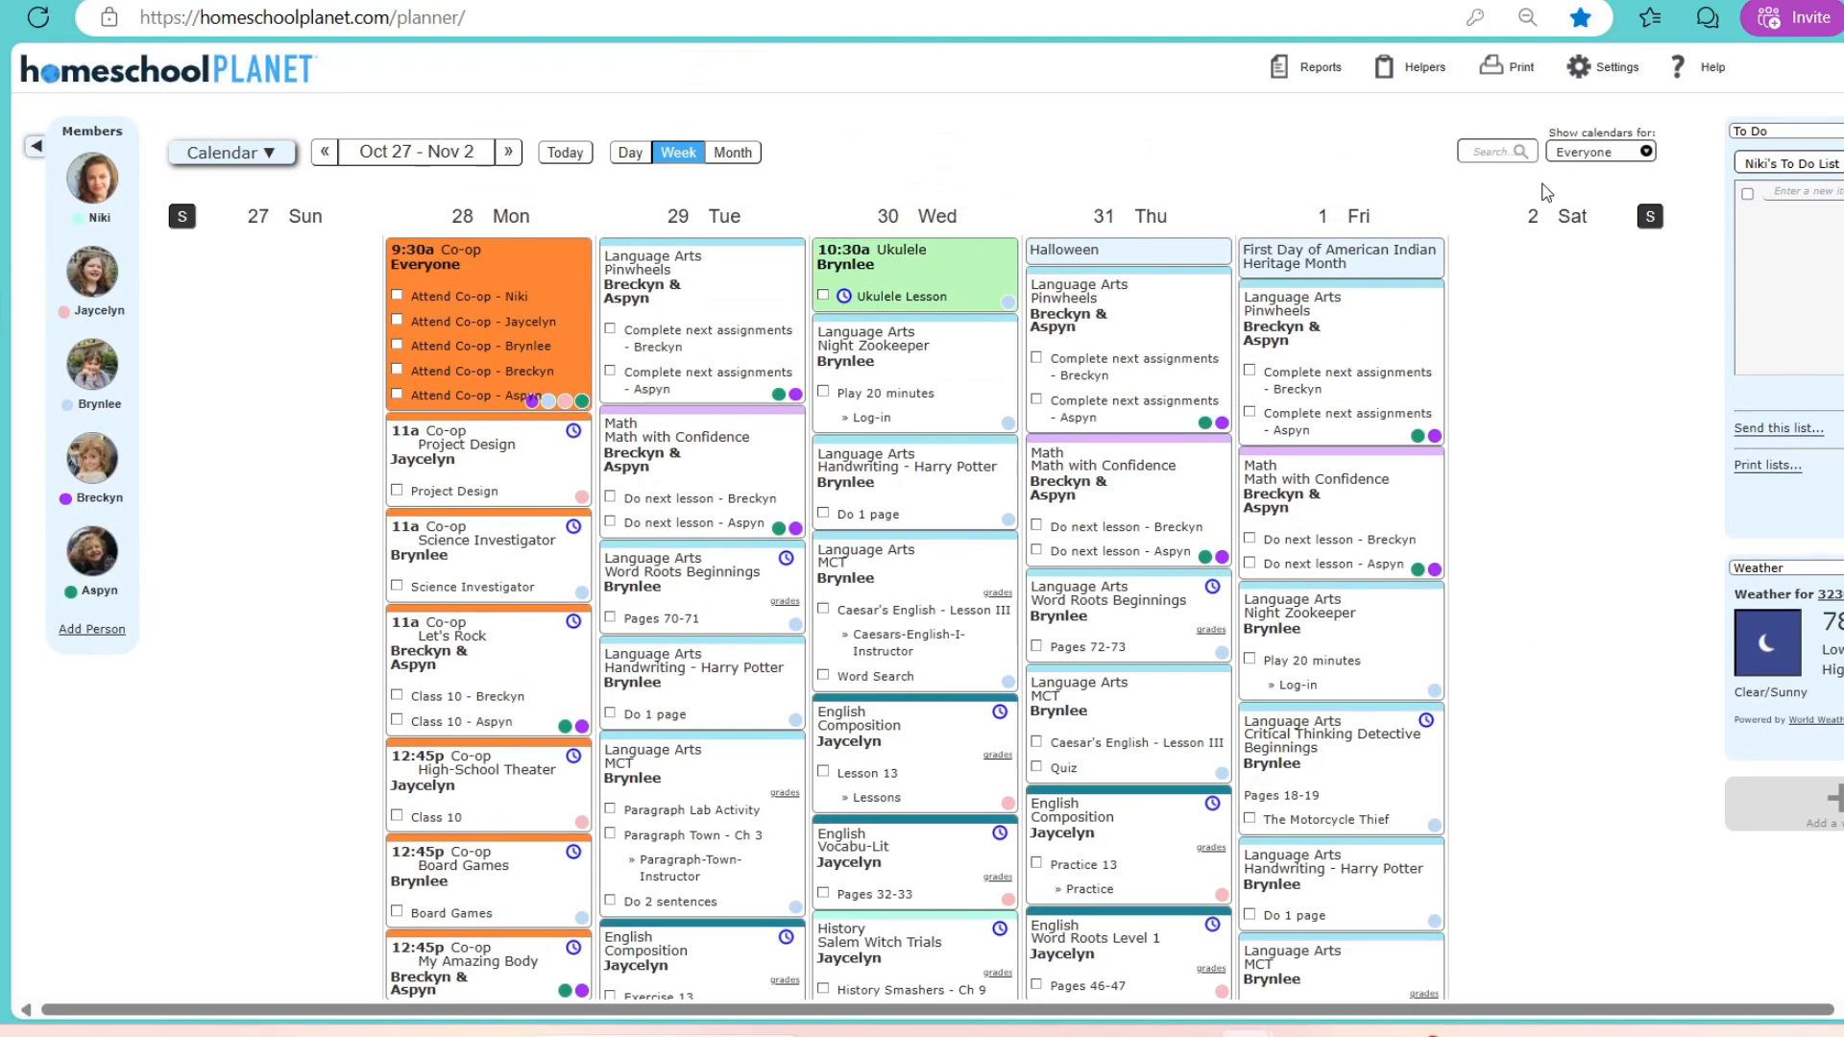
left_click(1554, 153)
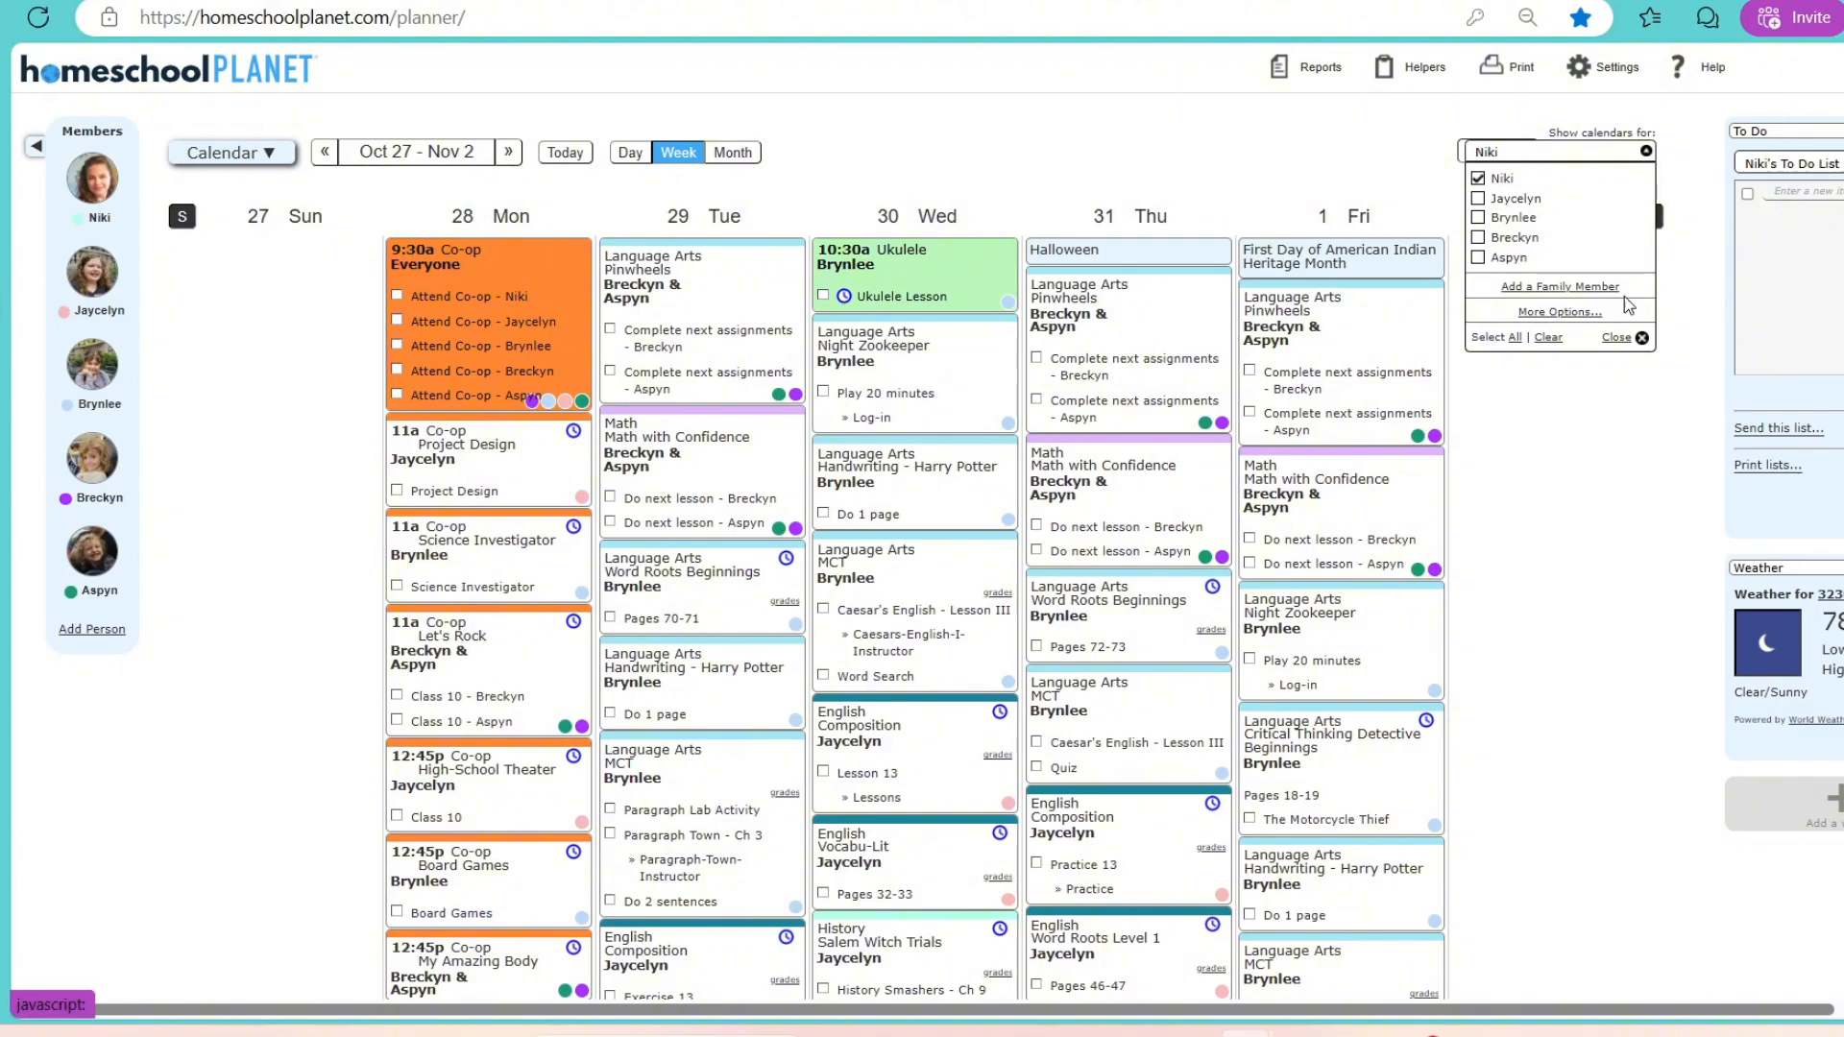
left_click(1631, 338)
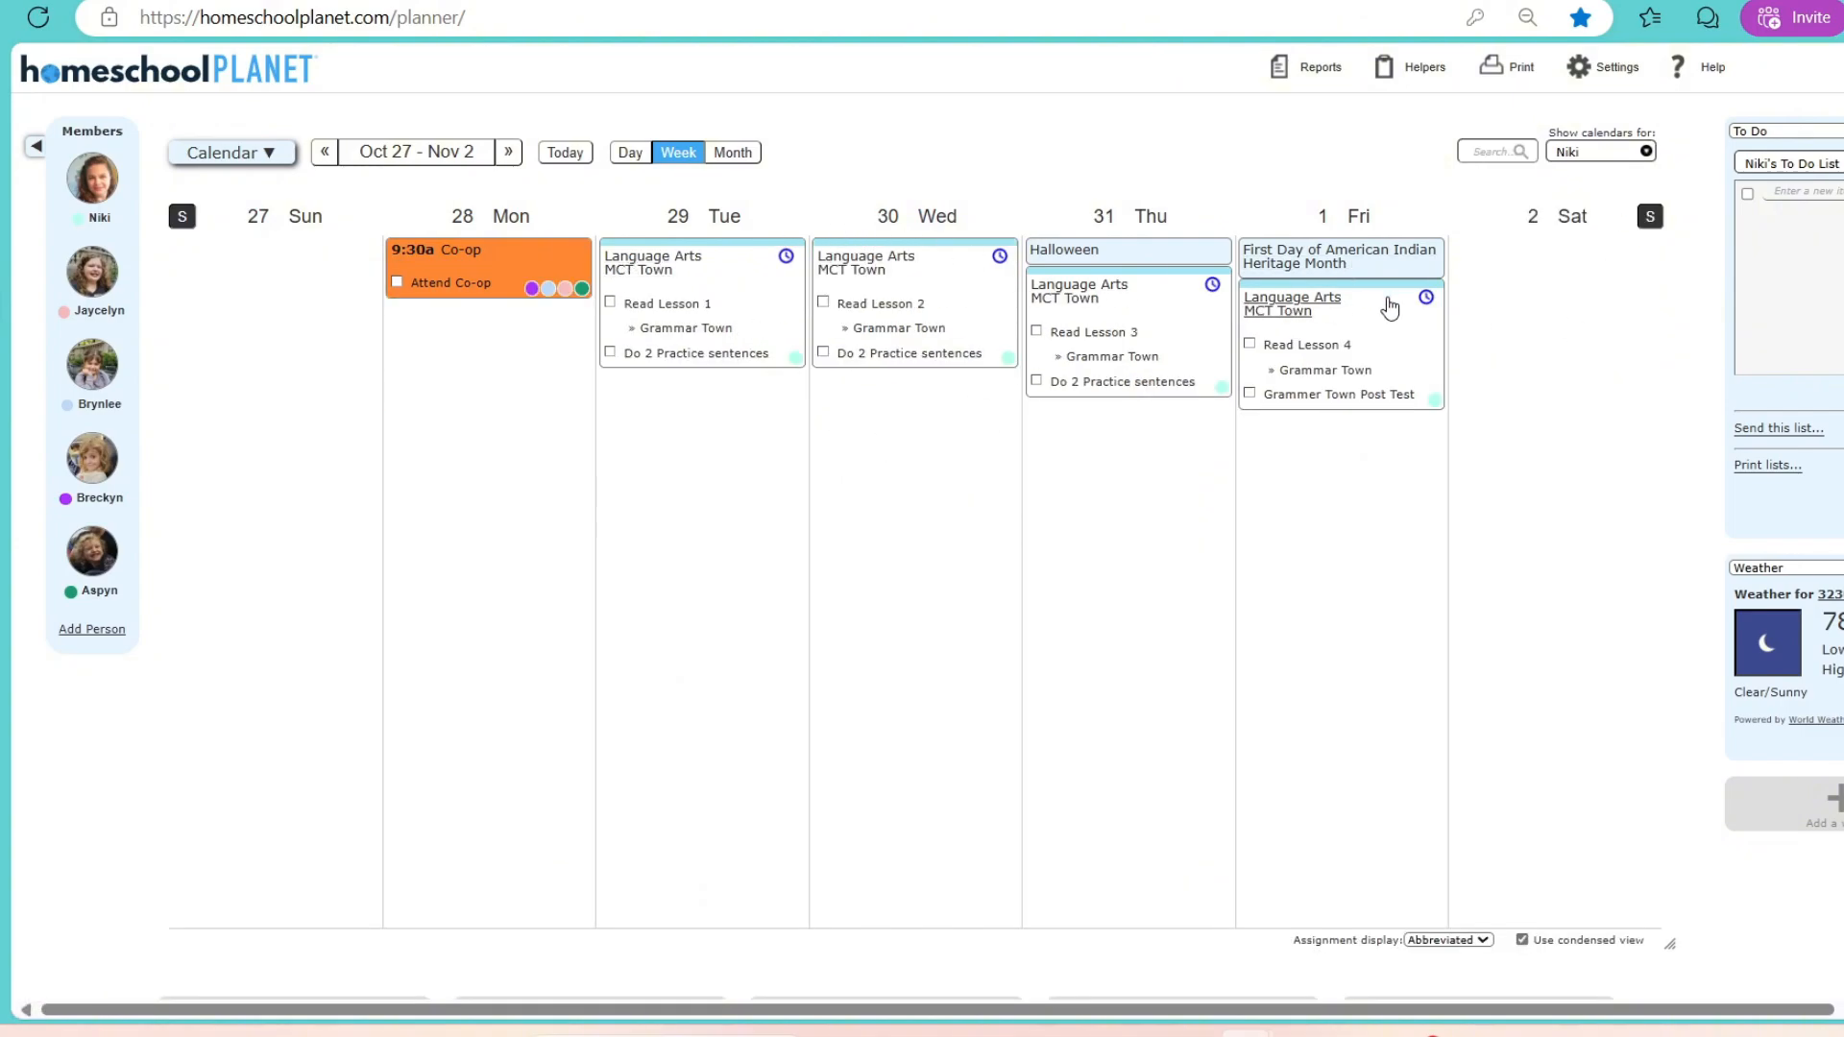
Step: View the Grammar Town file linked to Tuesday's Lesson 1 reading, and close it to return to the calendar
left_click(670, 328)
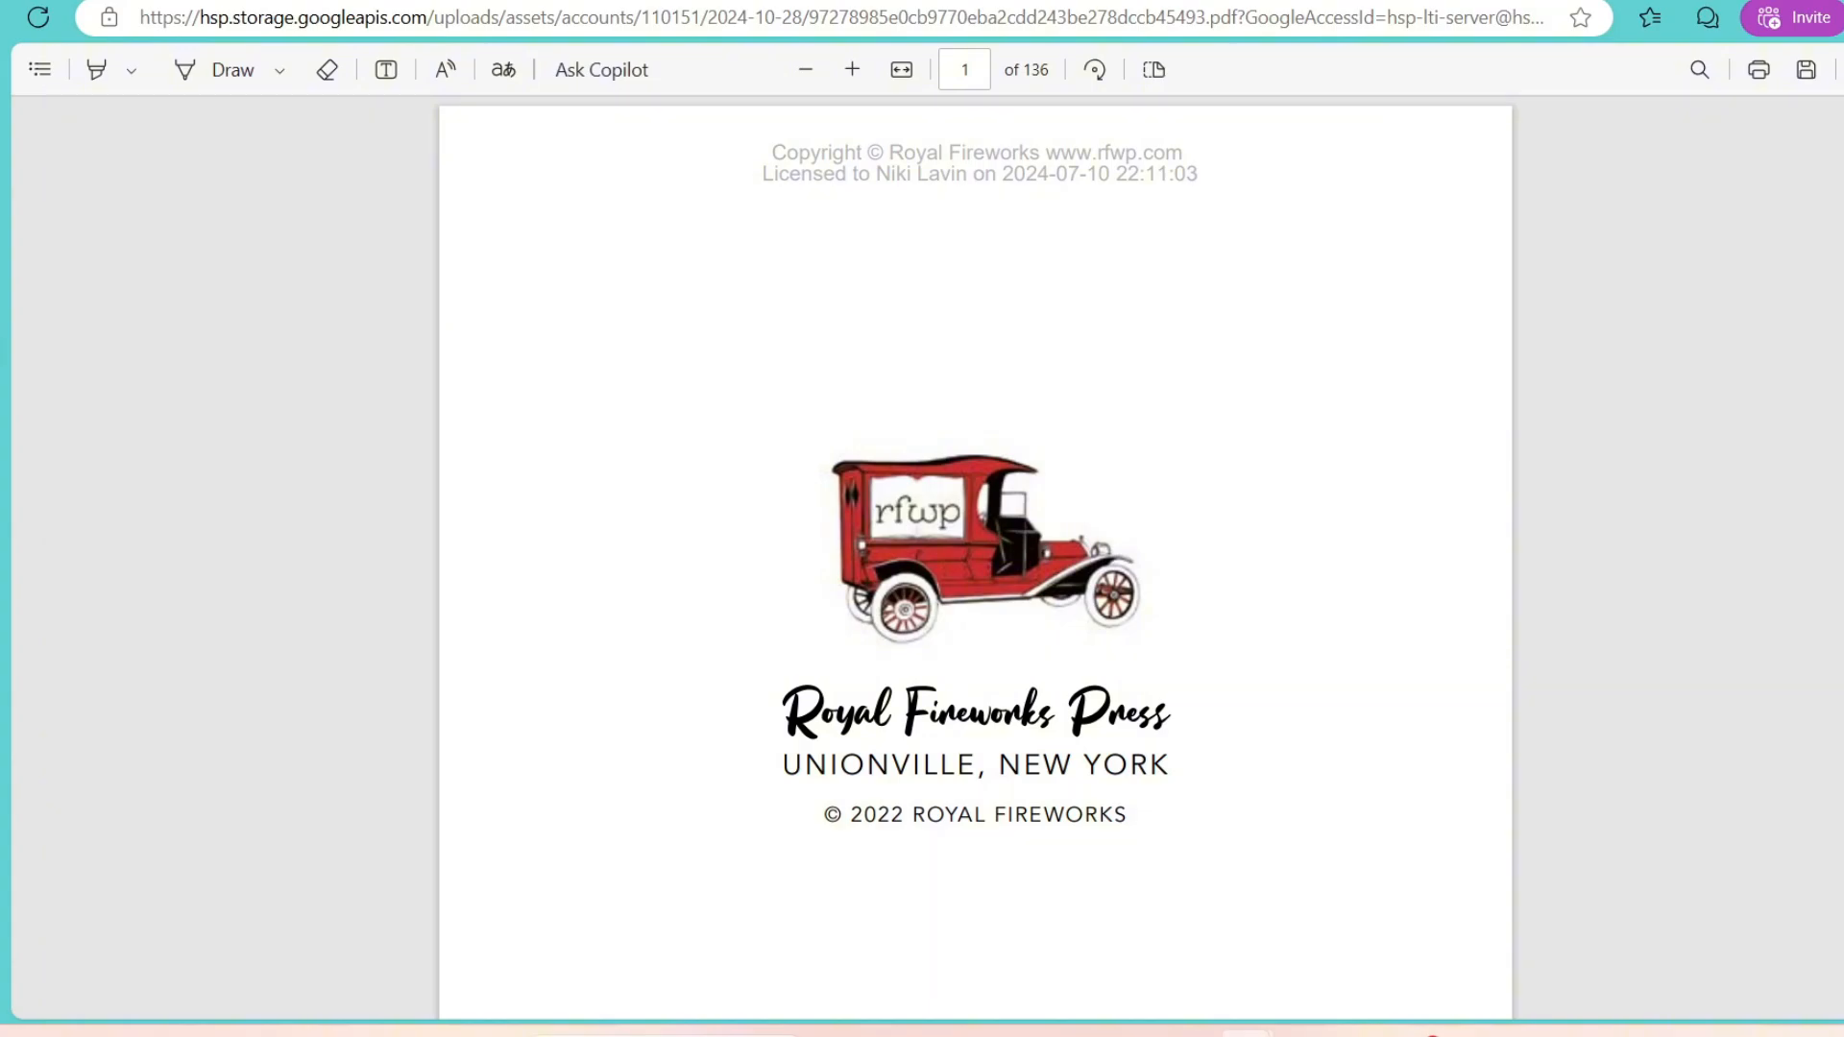
mouse_move(77, 357)
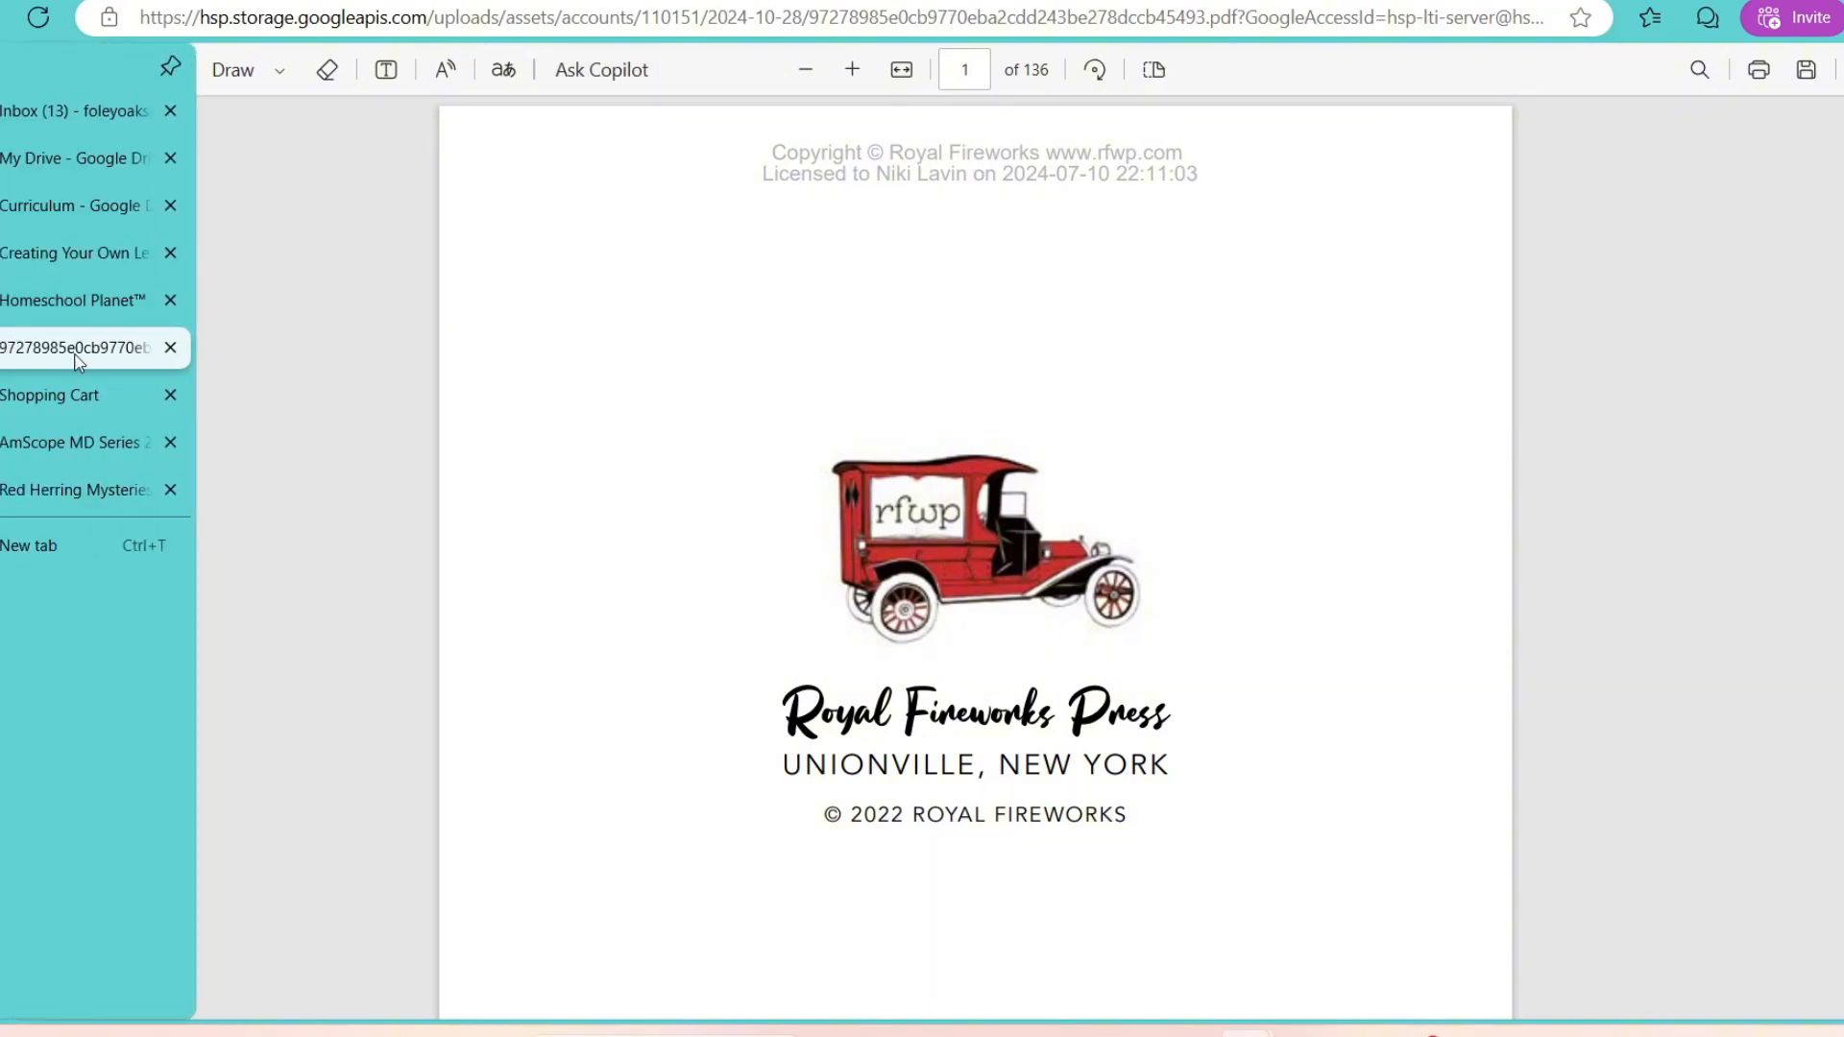
left_click(170, 347)
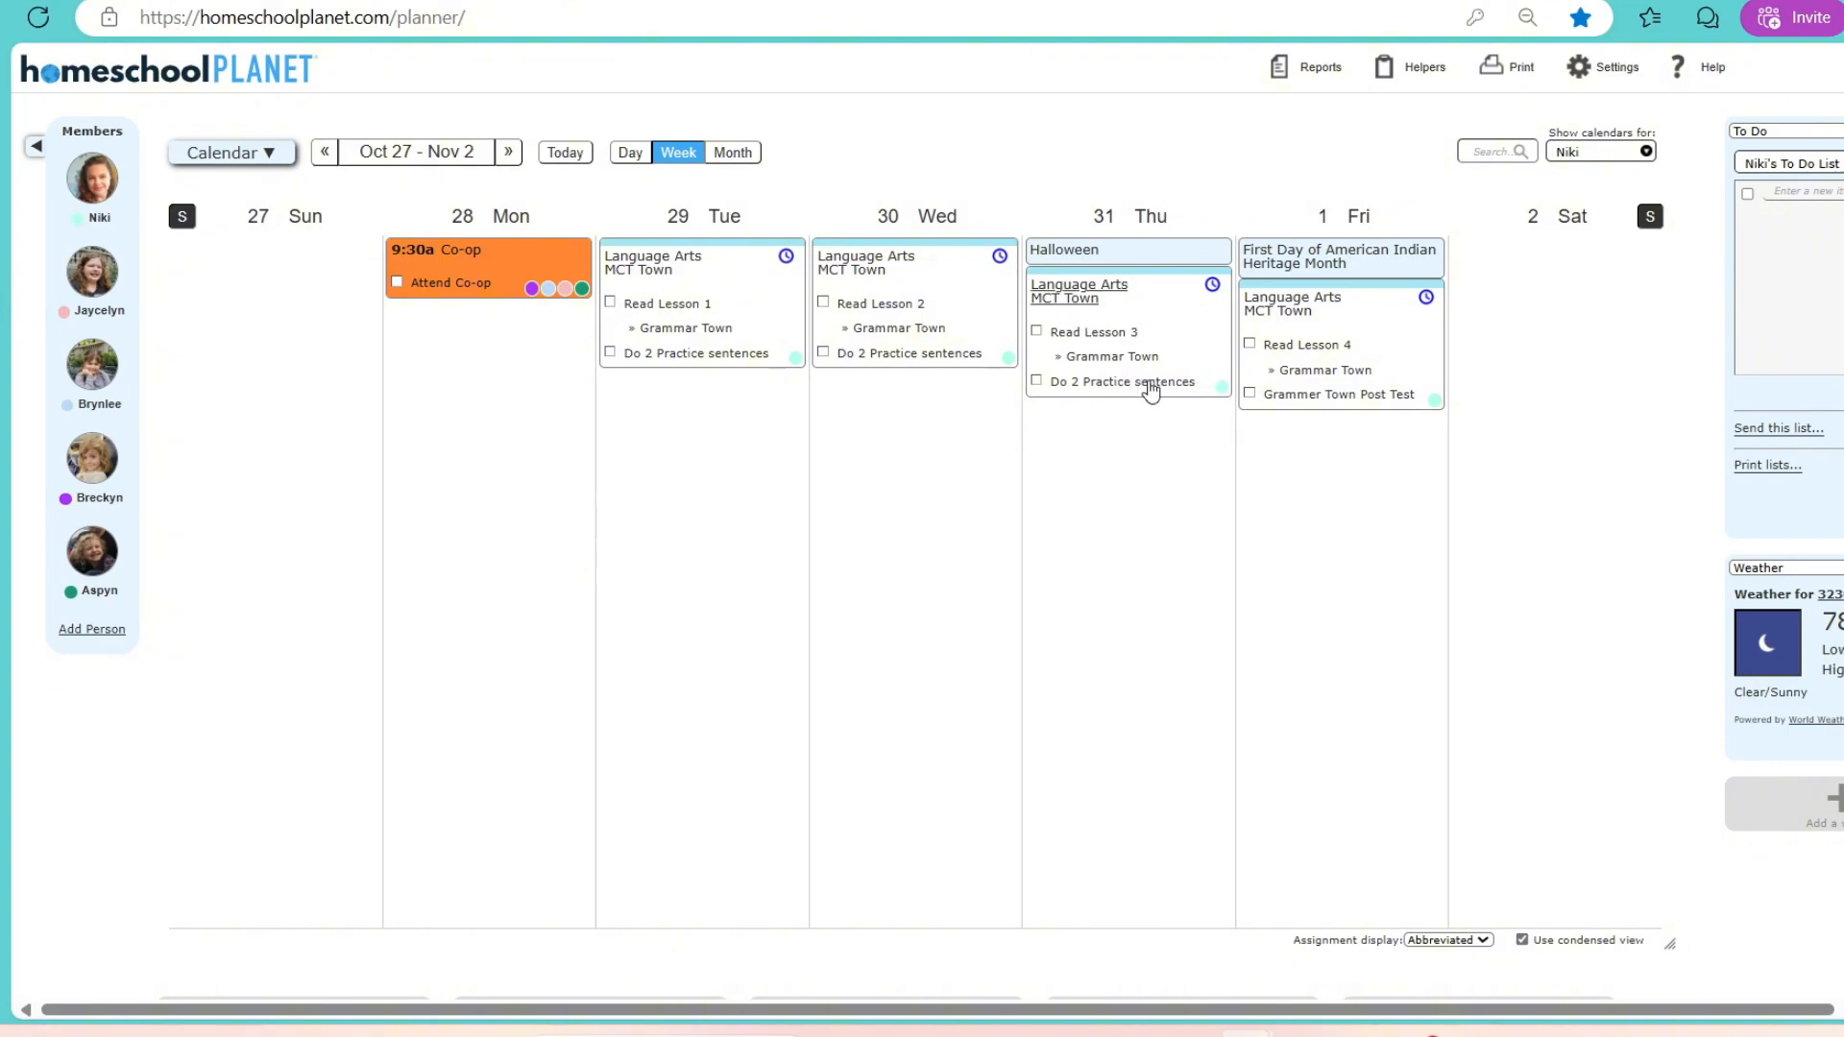
Step: Review the class's assignments week by week up to December 15–21, and view the duration choices for Friday, December 20
left_click(508, 153)
left_click(508, 152)
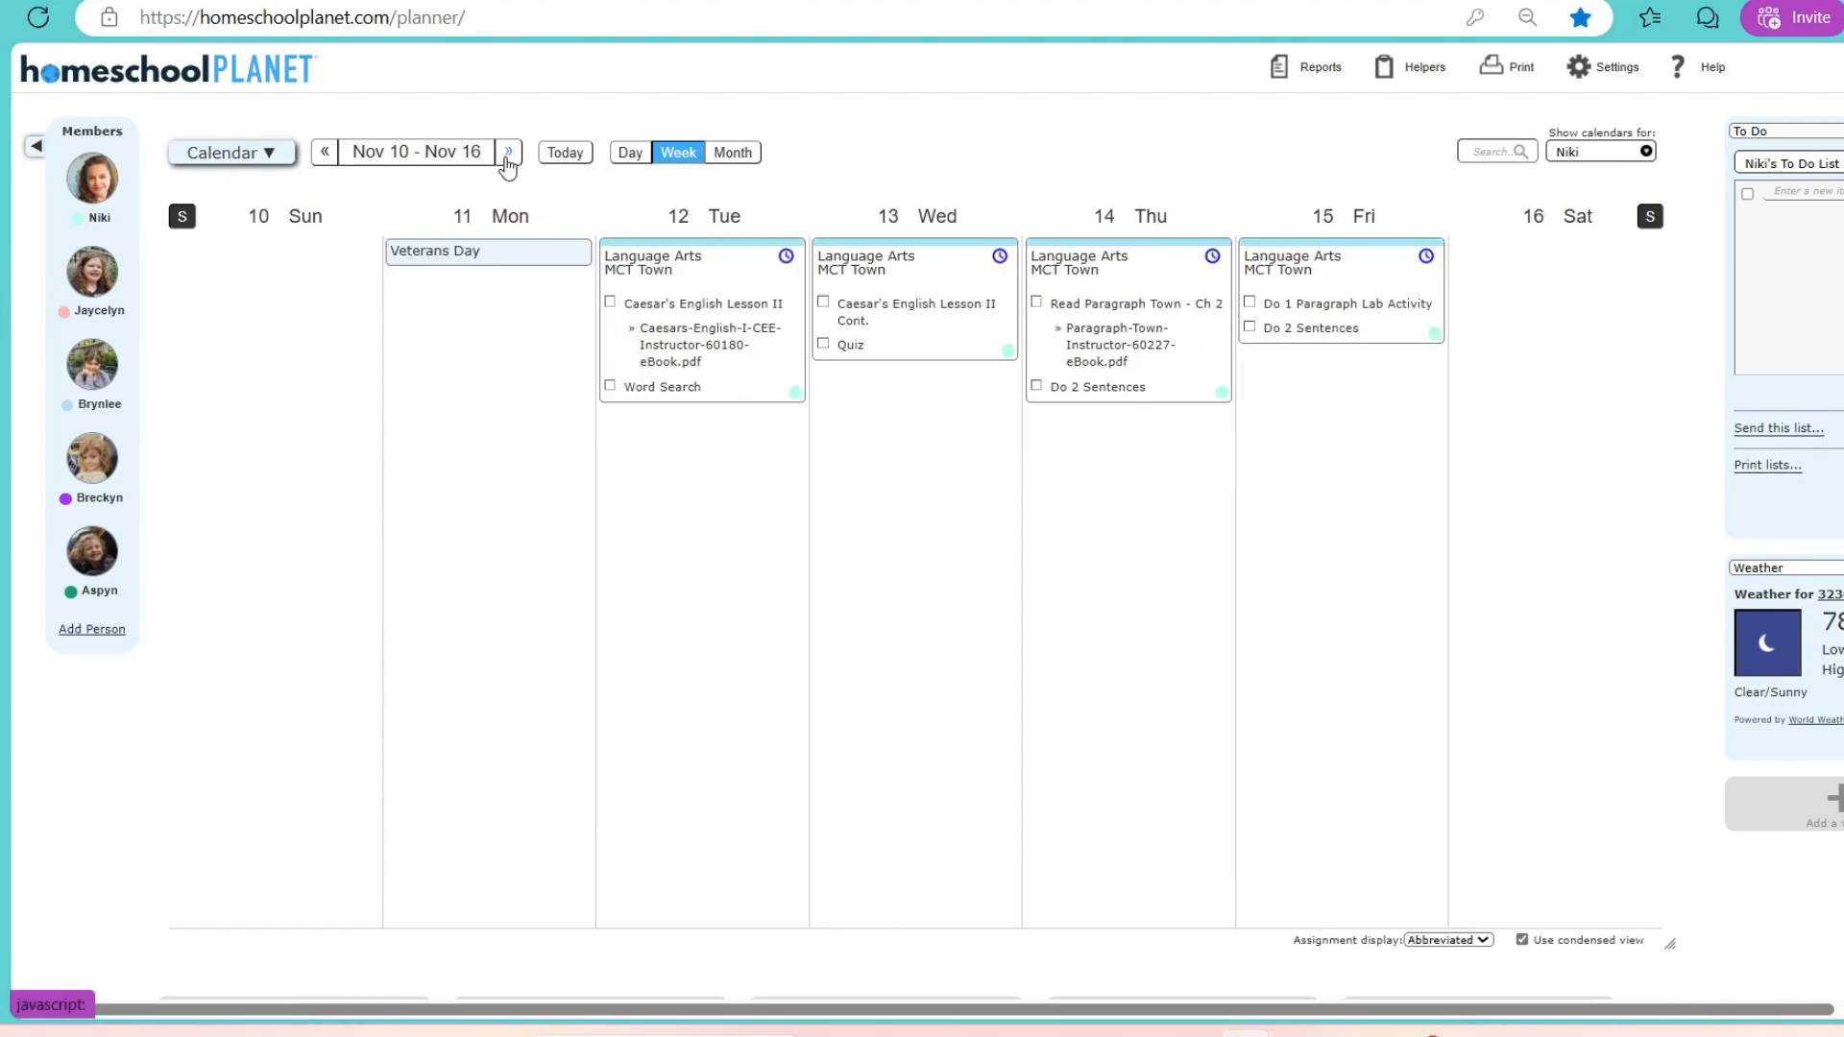
left_click(508, 153)
left_click(508, 152)
left_click(508, 153)
left_click(508, 152)
left_click(508, 153)
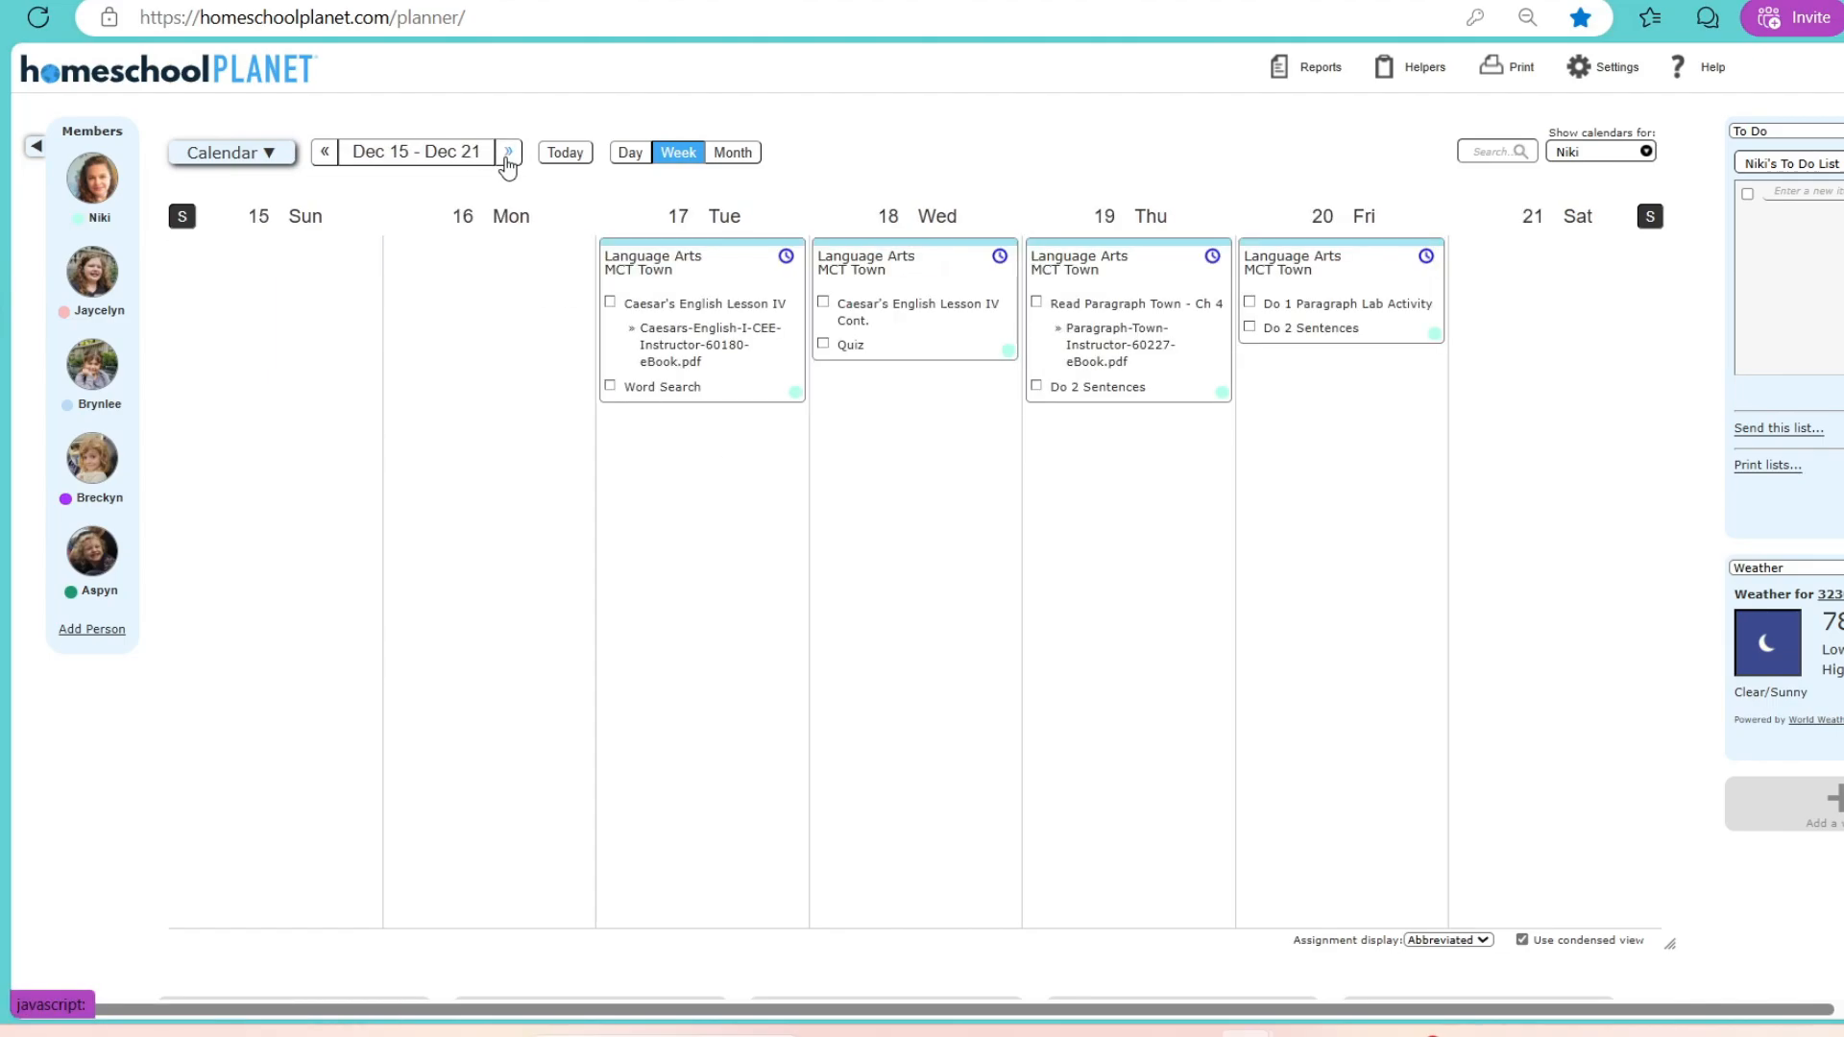
left_click(509, 153)
left_click(325, 152)
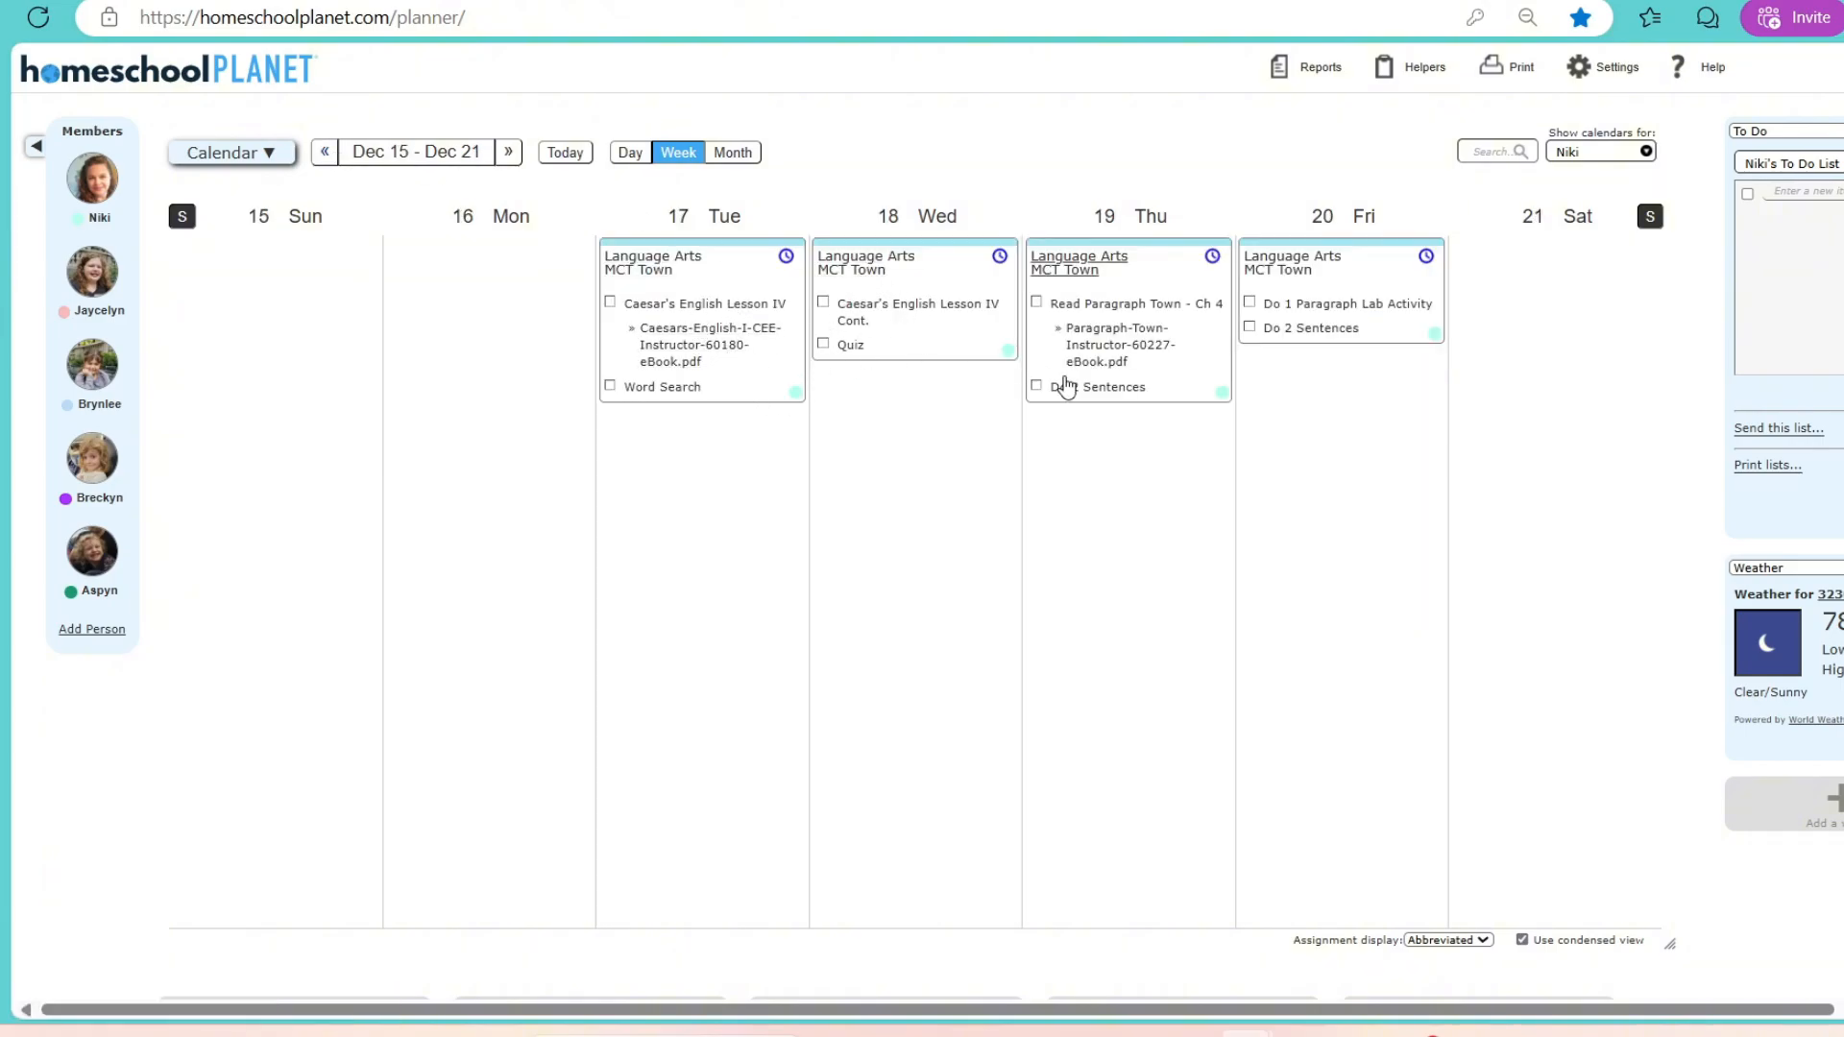
left_click(1420, 265)
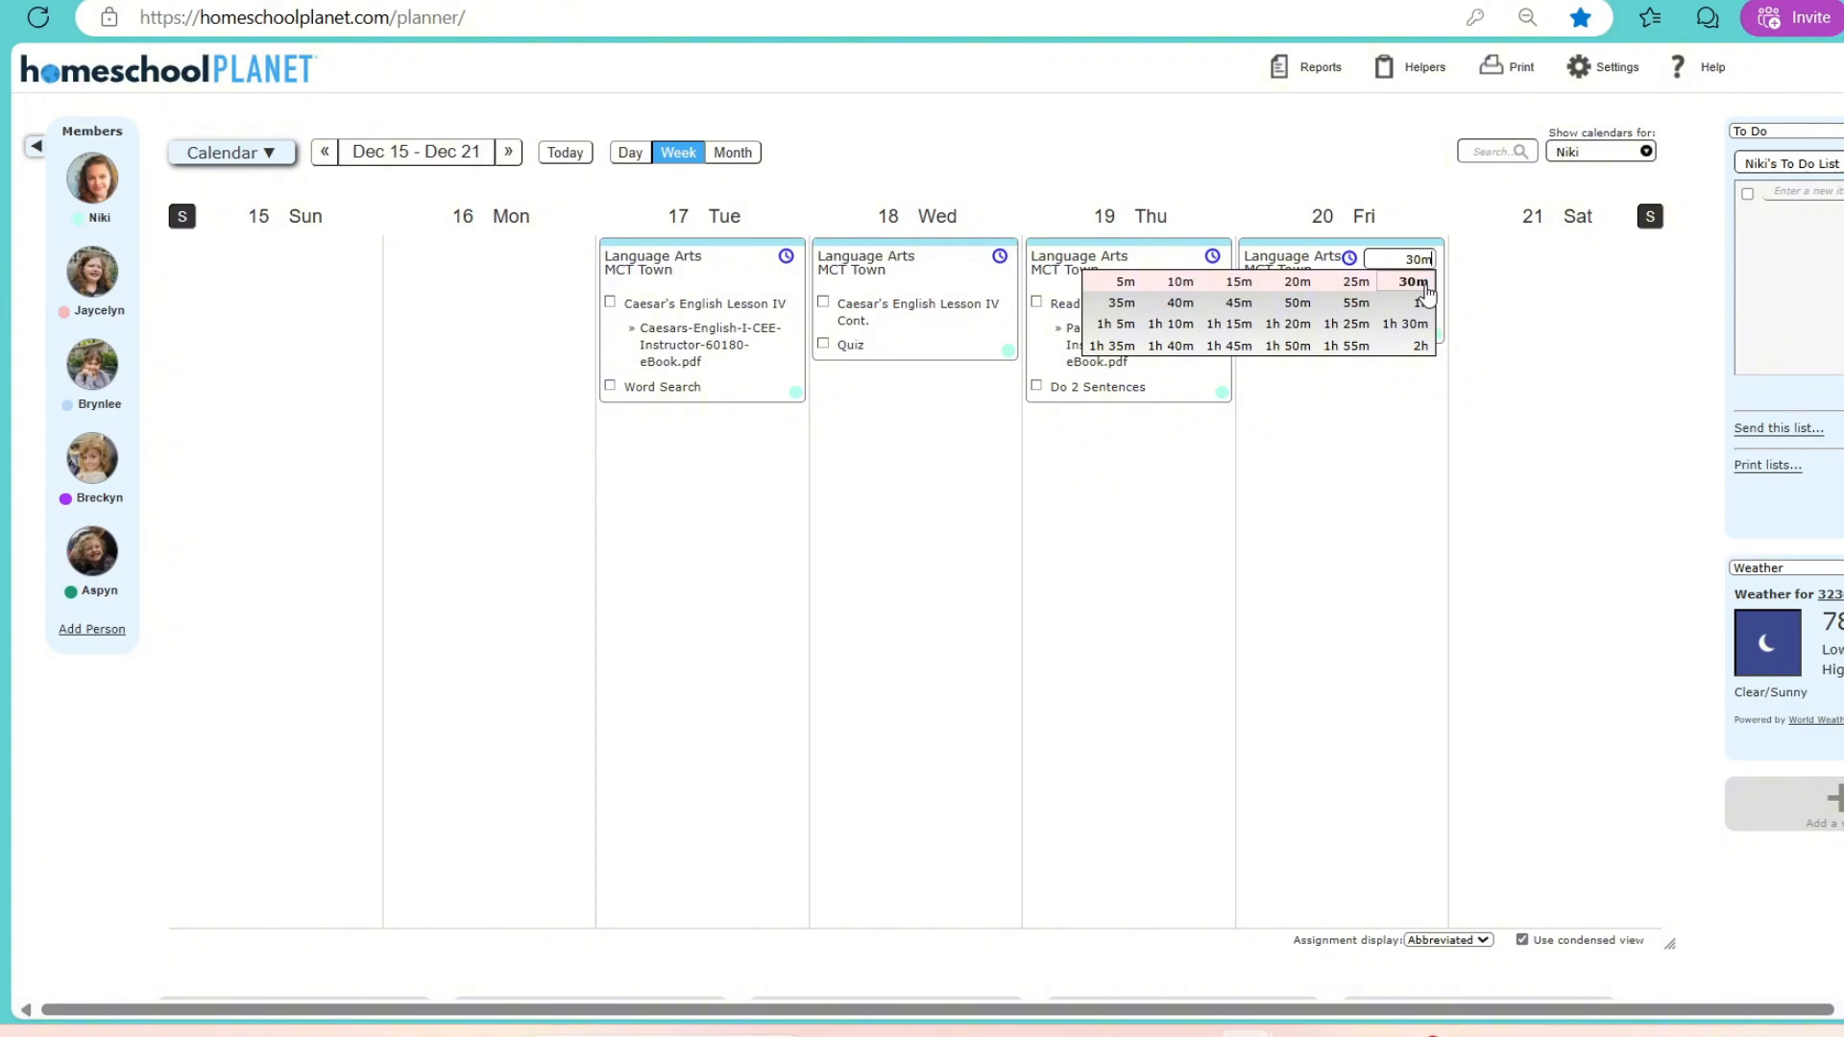
left_click(1281, 293)
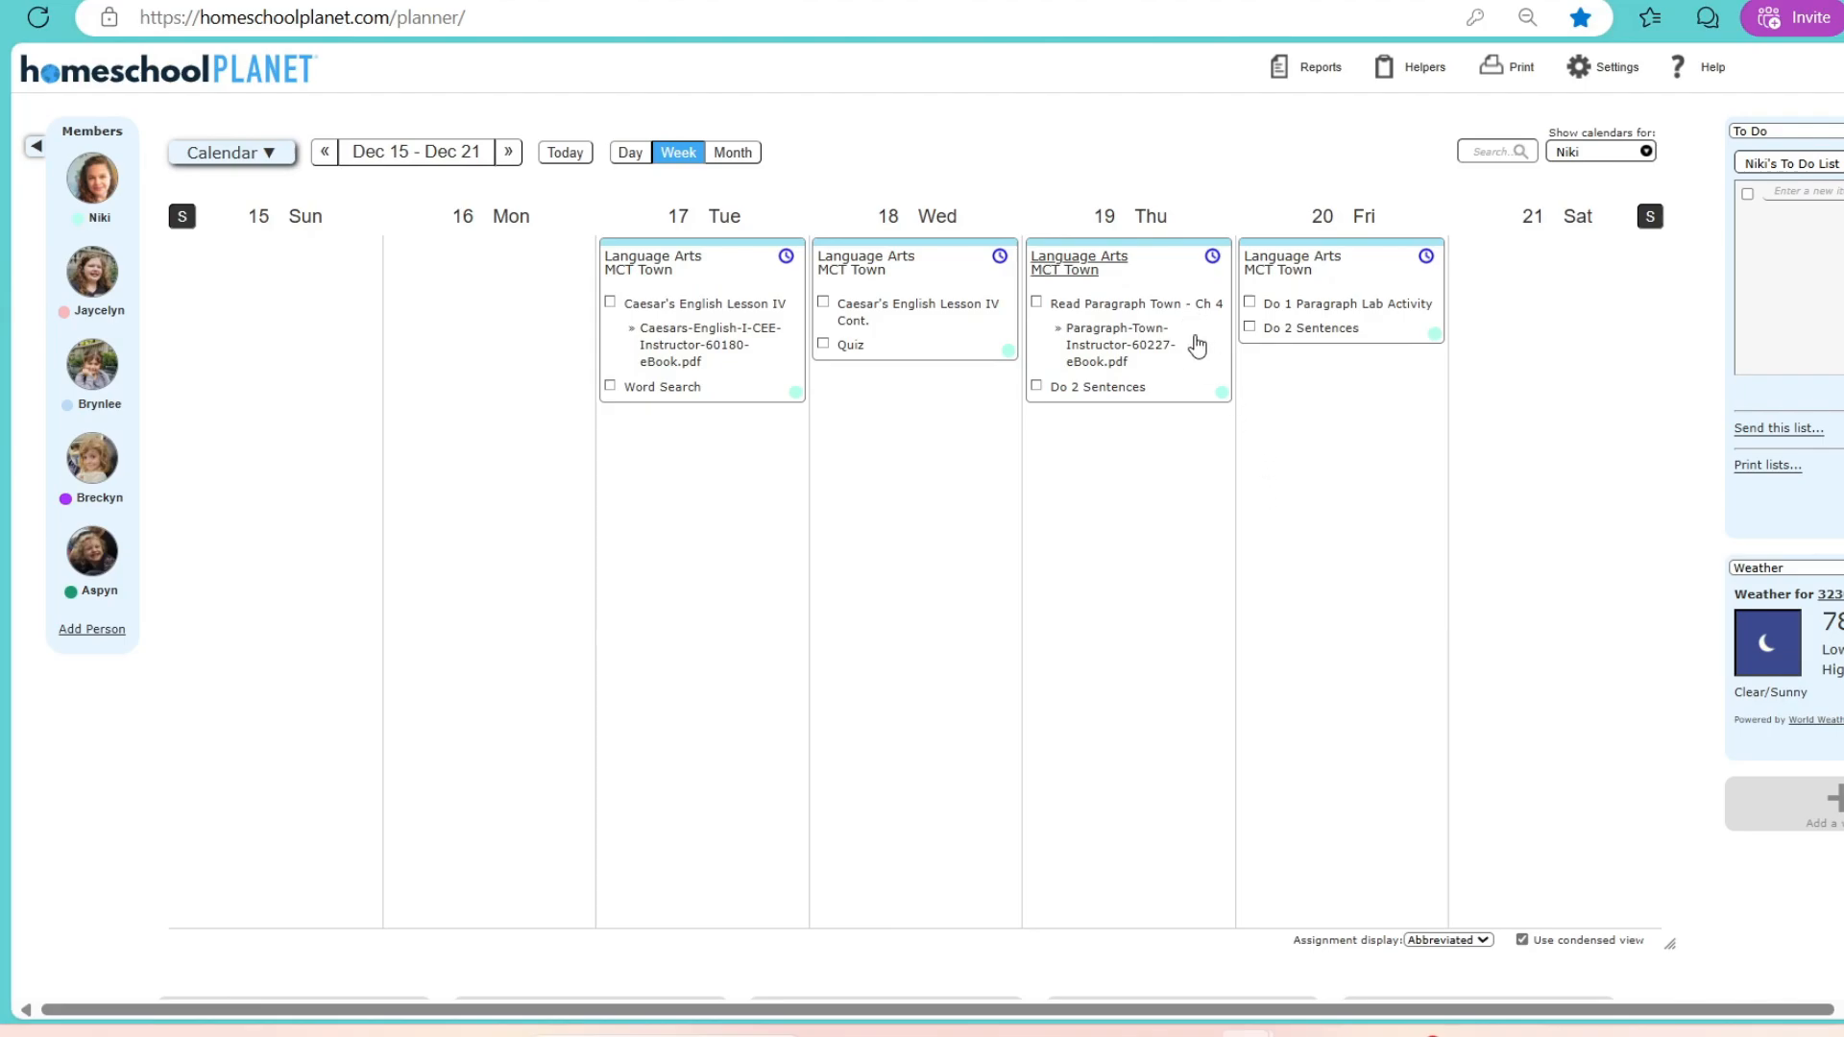
Step: Edit the MCT Town class from December 19 and shift all assignments from December 20 onward to start on January 10, 2025
left_click(1166, 303)
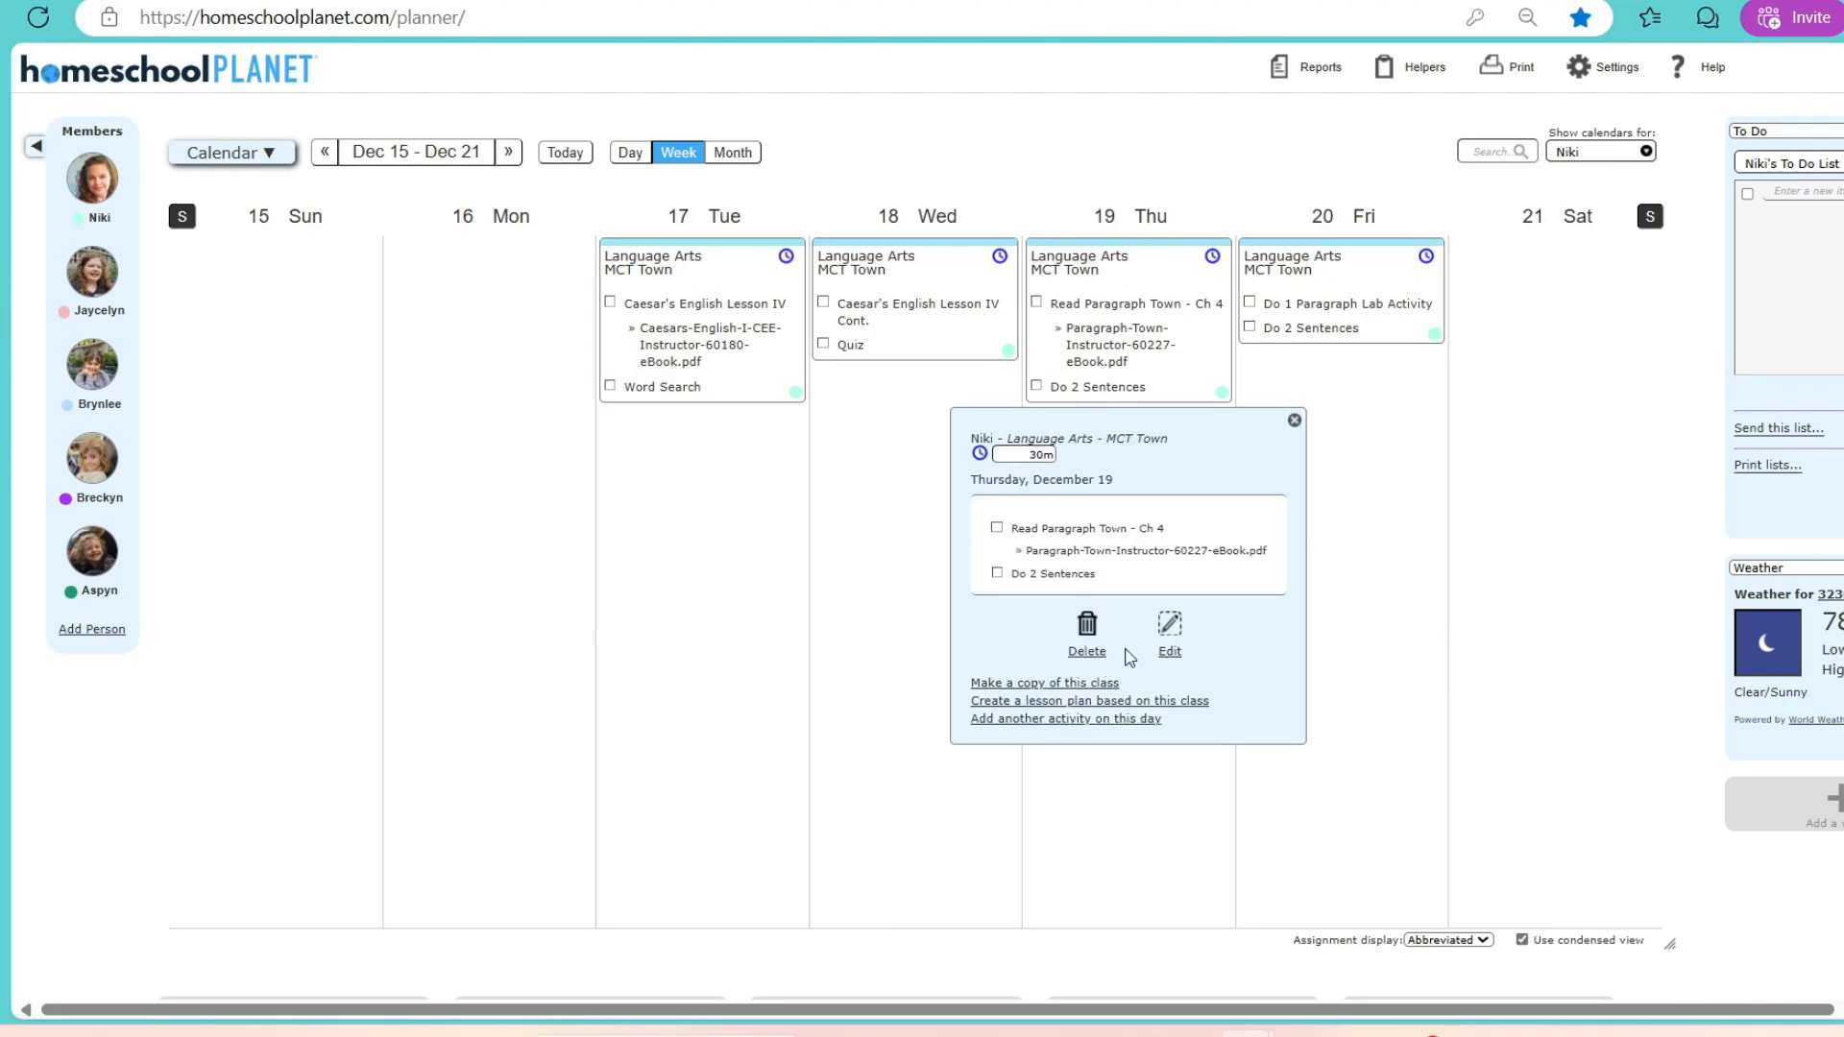
left_click(1171, 639)
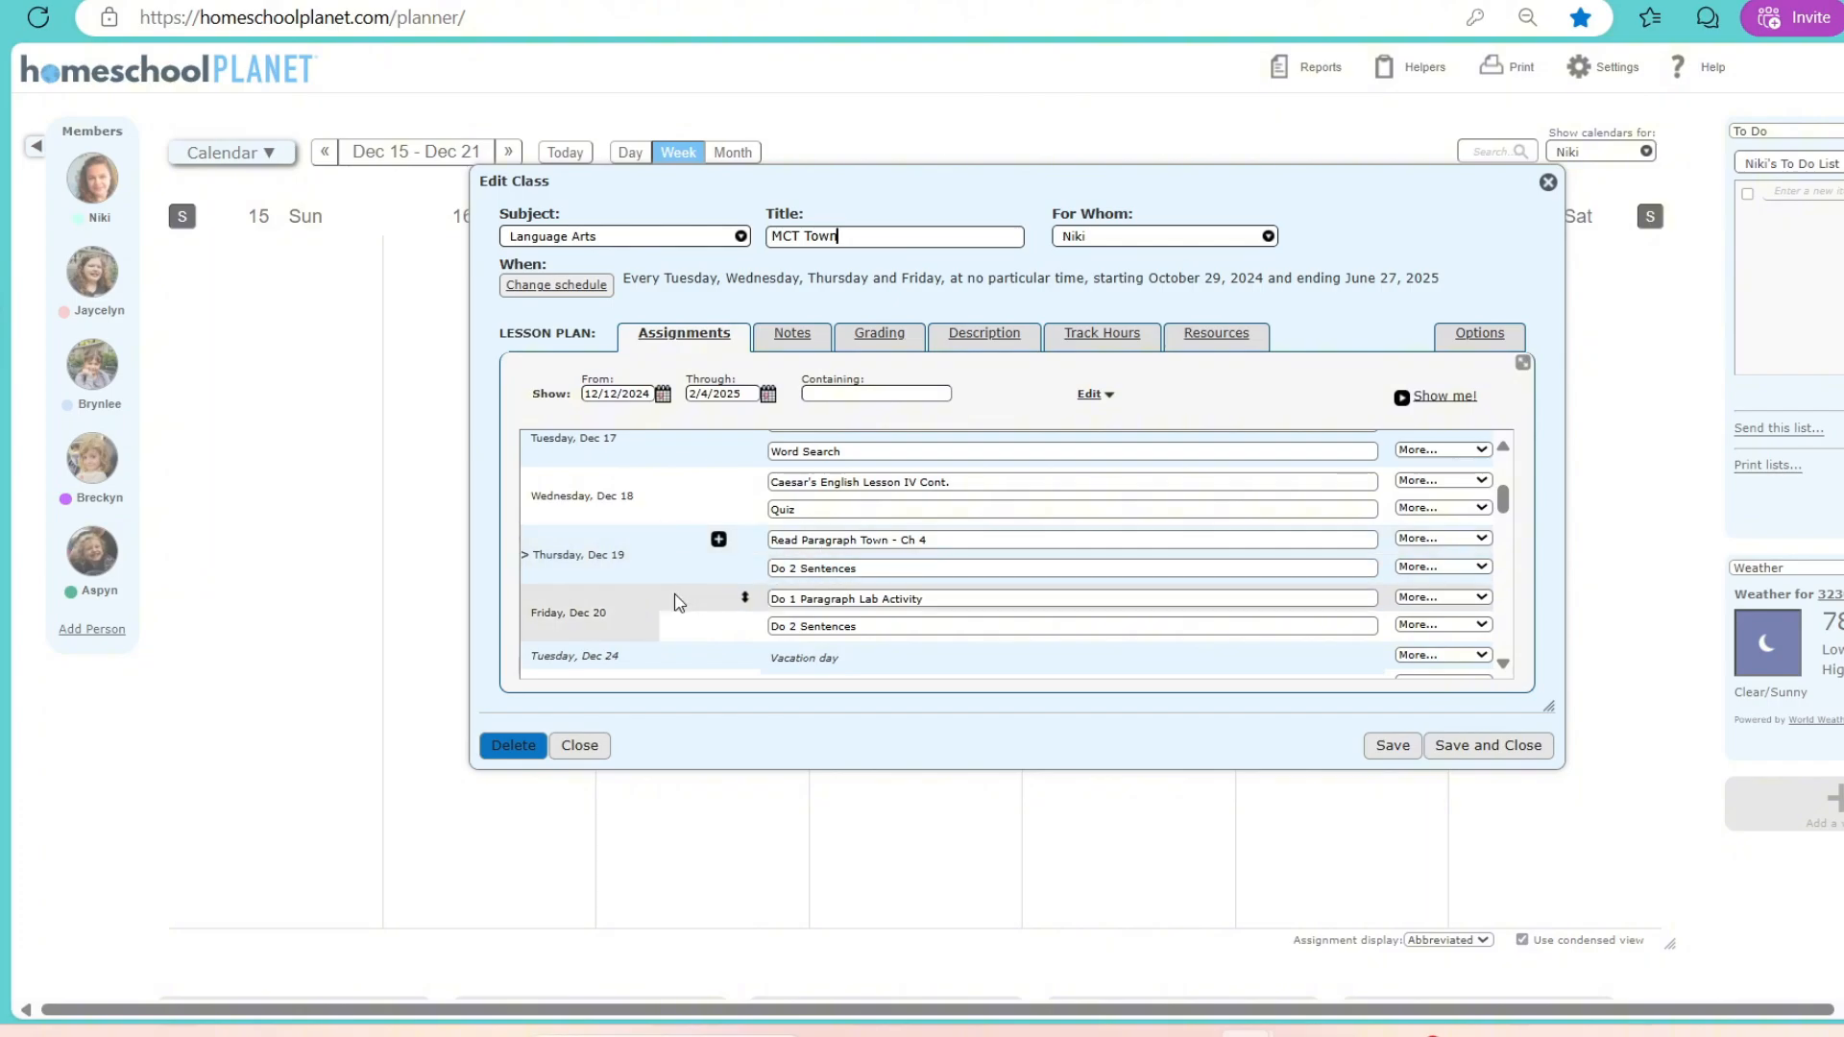
left_click(1441, 597)
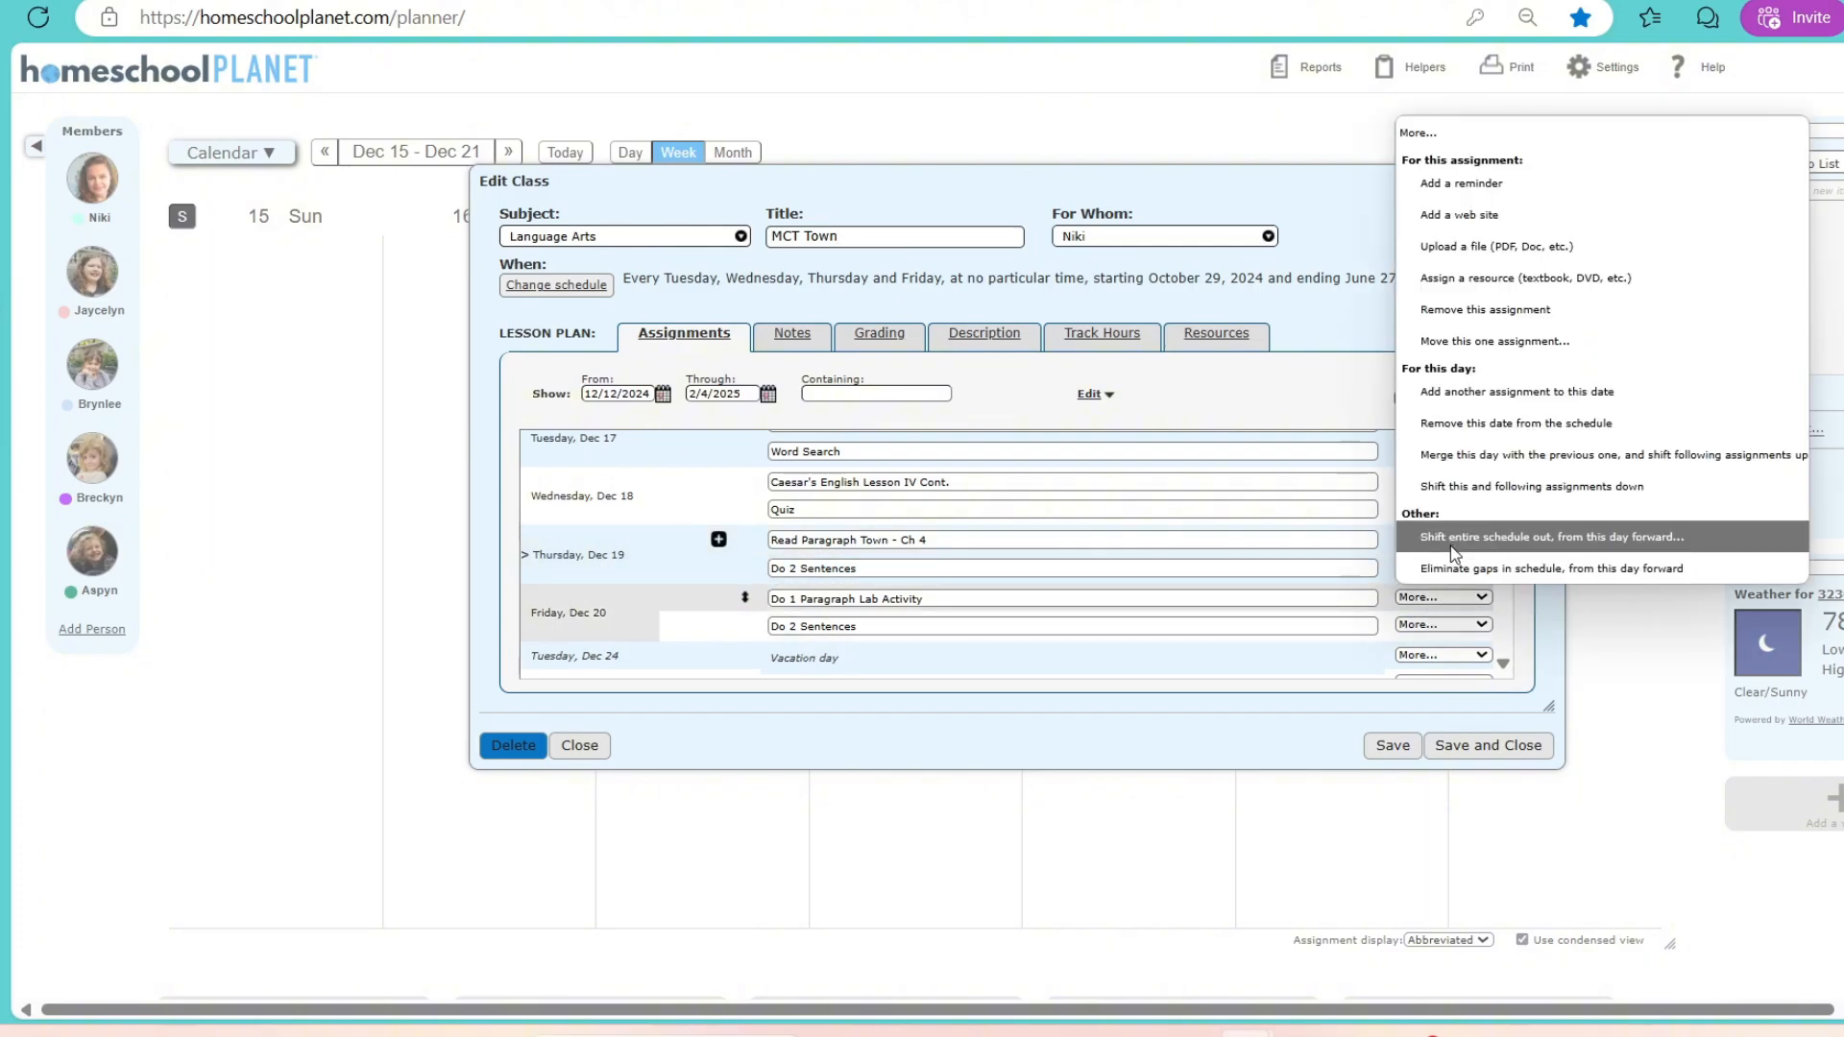
left_click(1453, 538)
left_click(1019, 409)
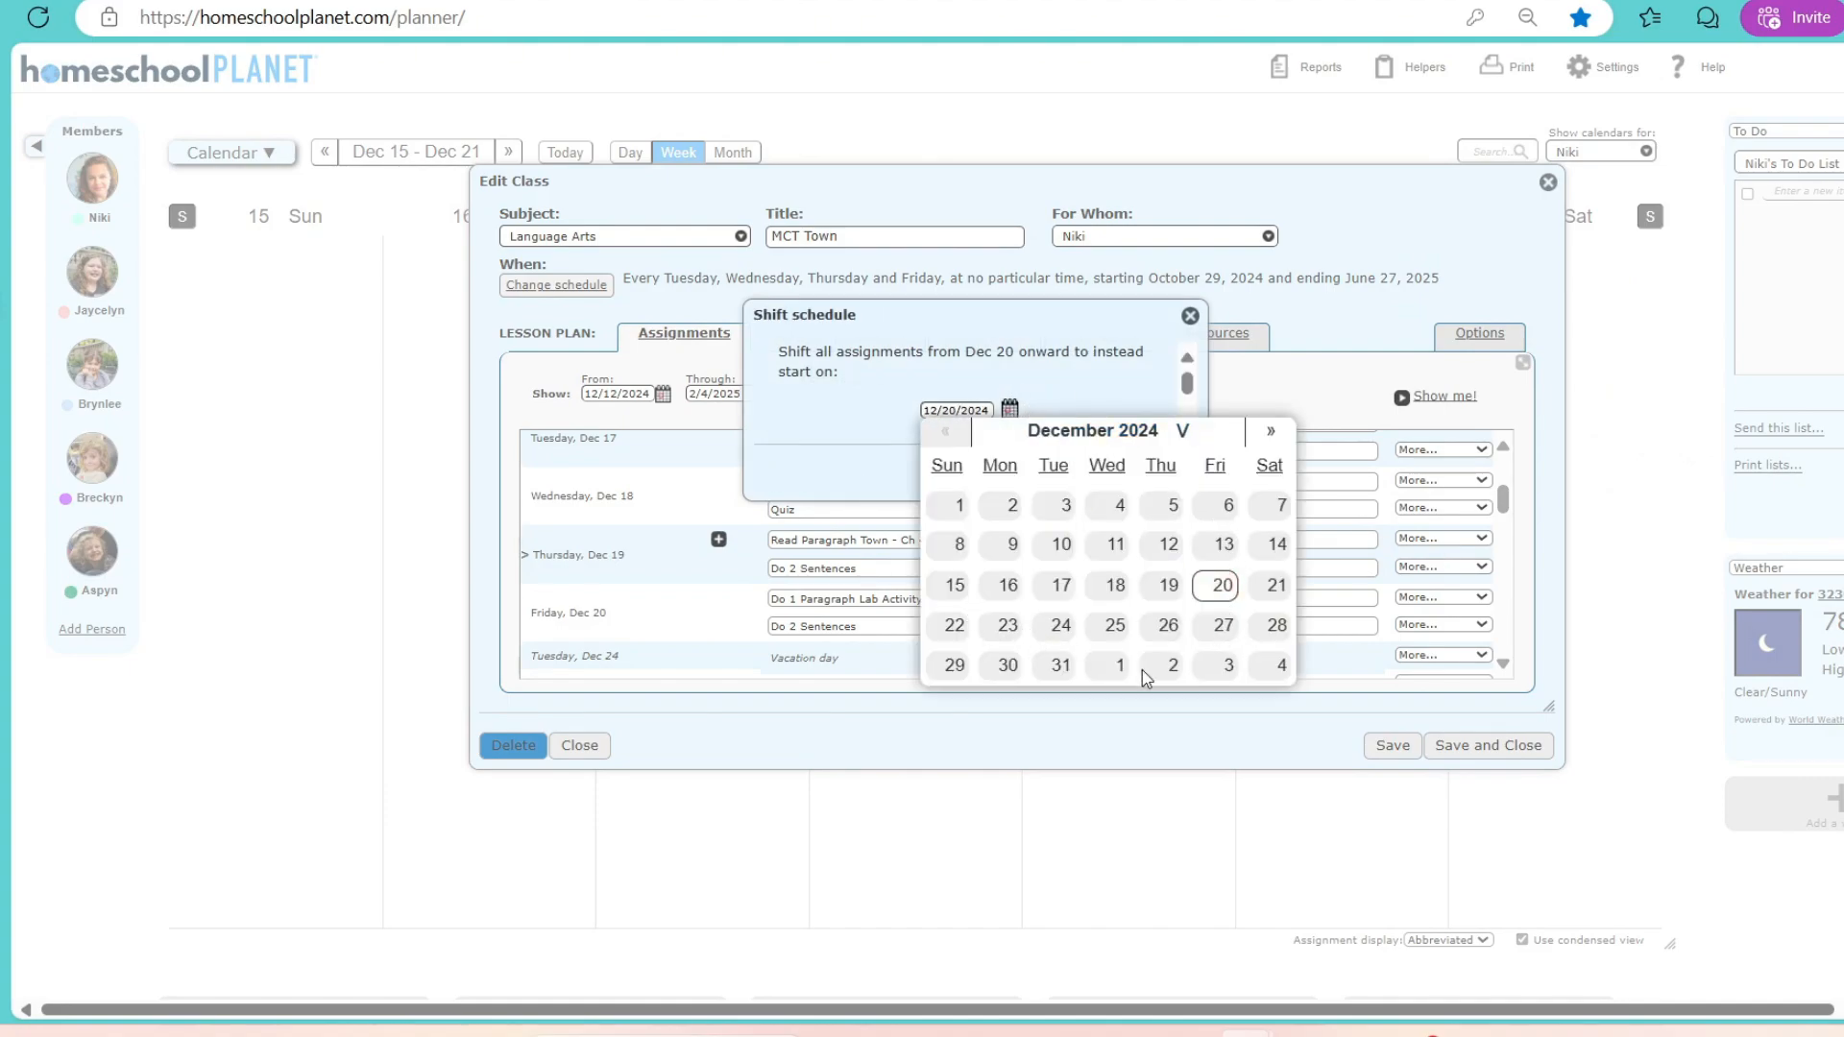
left_click(1270, 431)
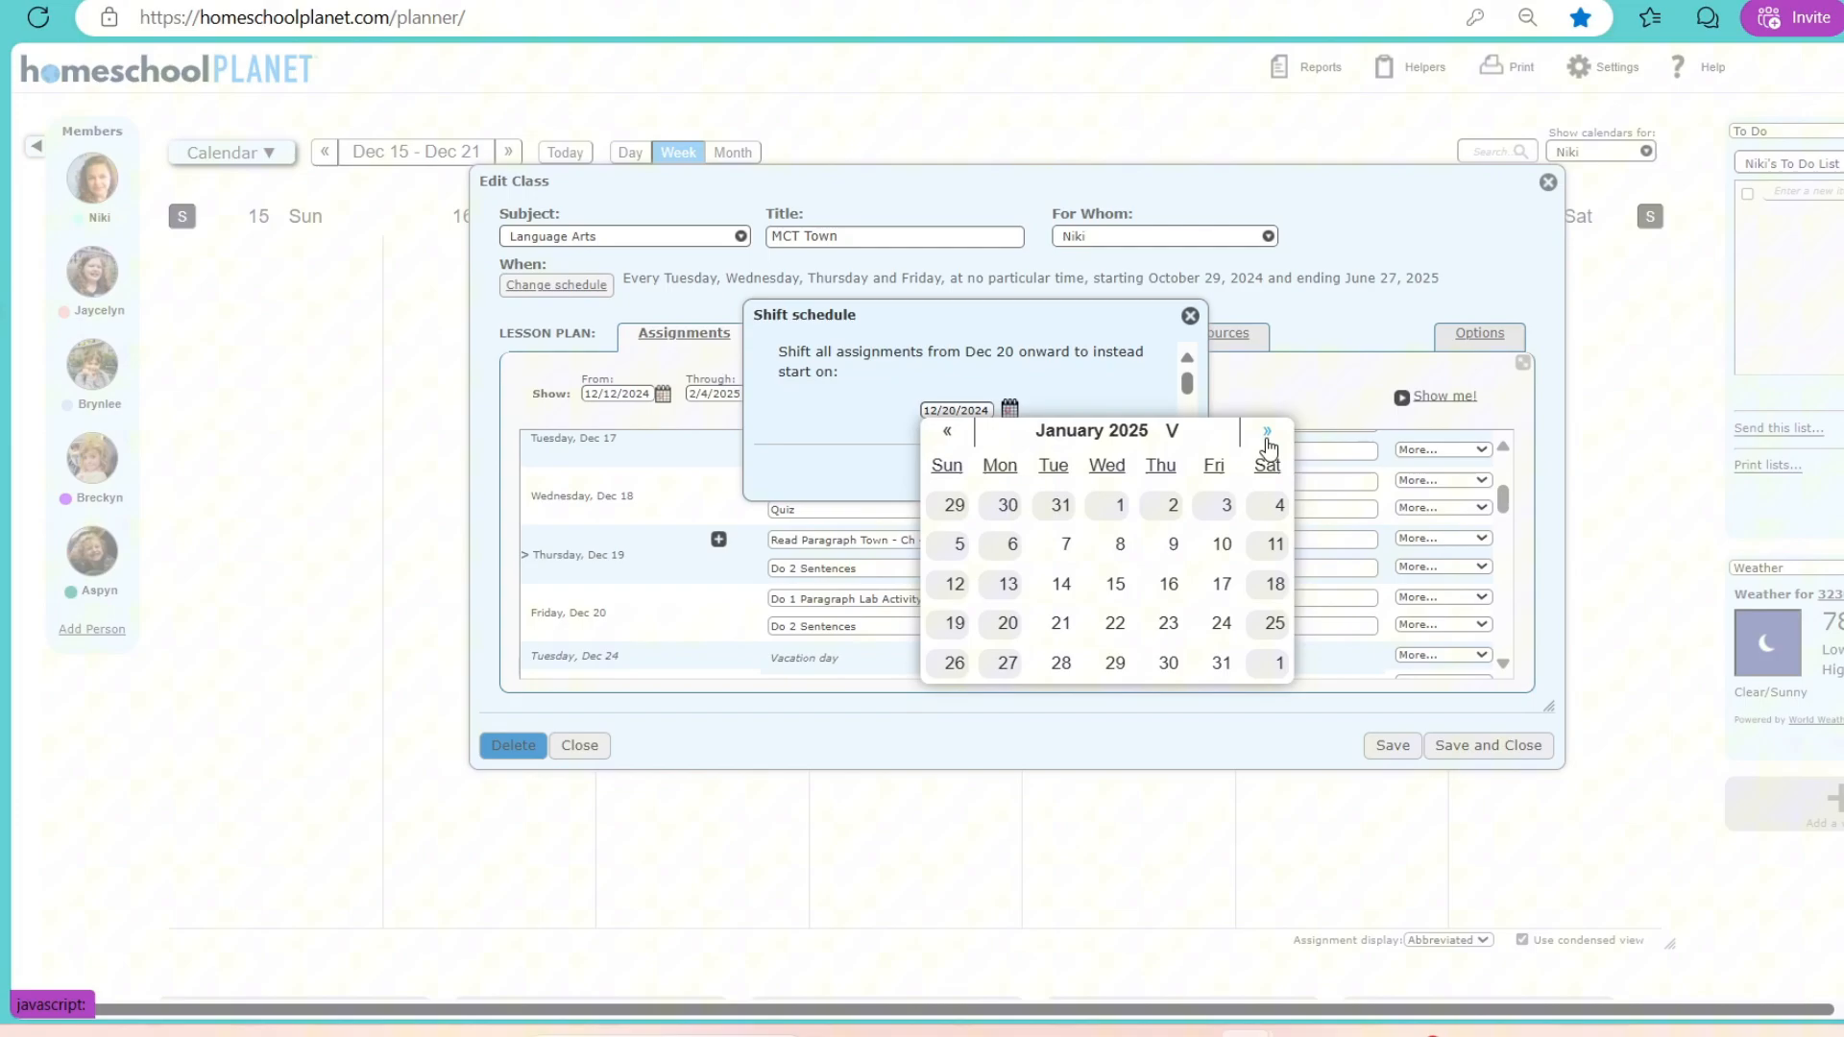
left_click(1220, 544)
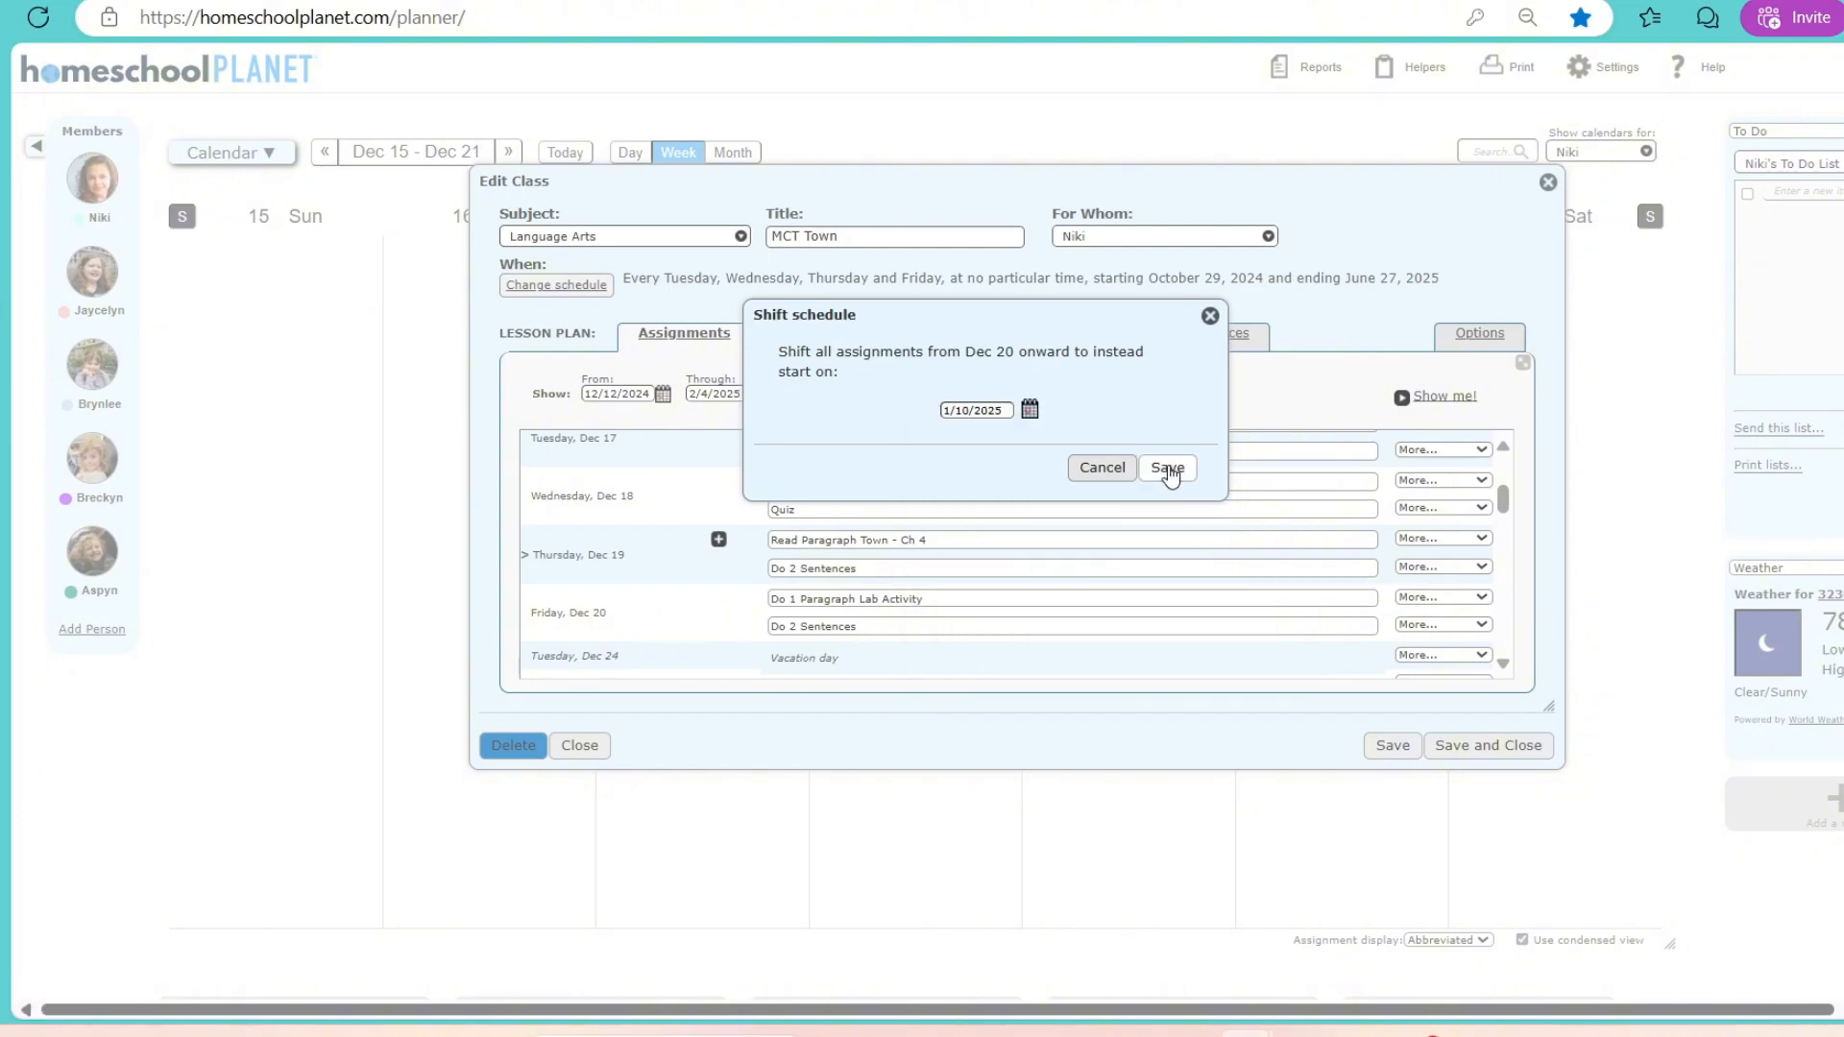
left_click(1168, 467)
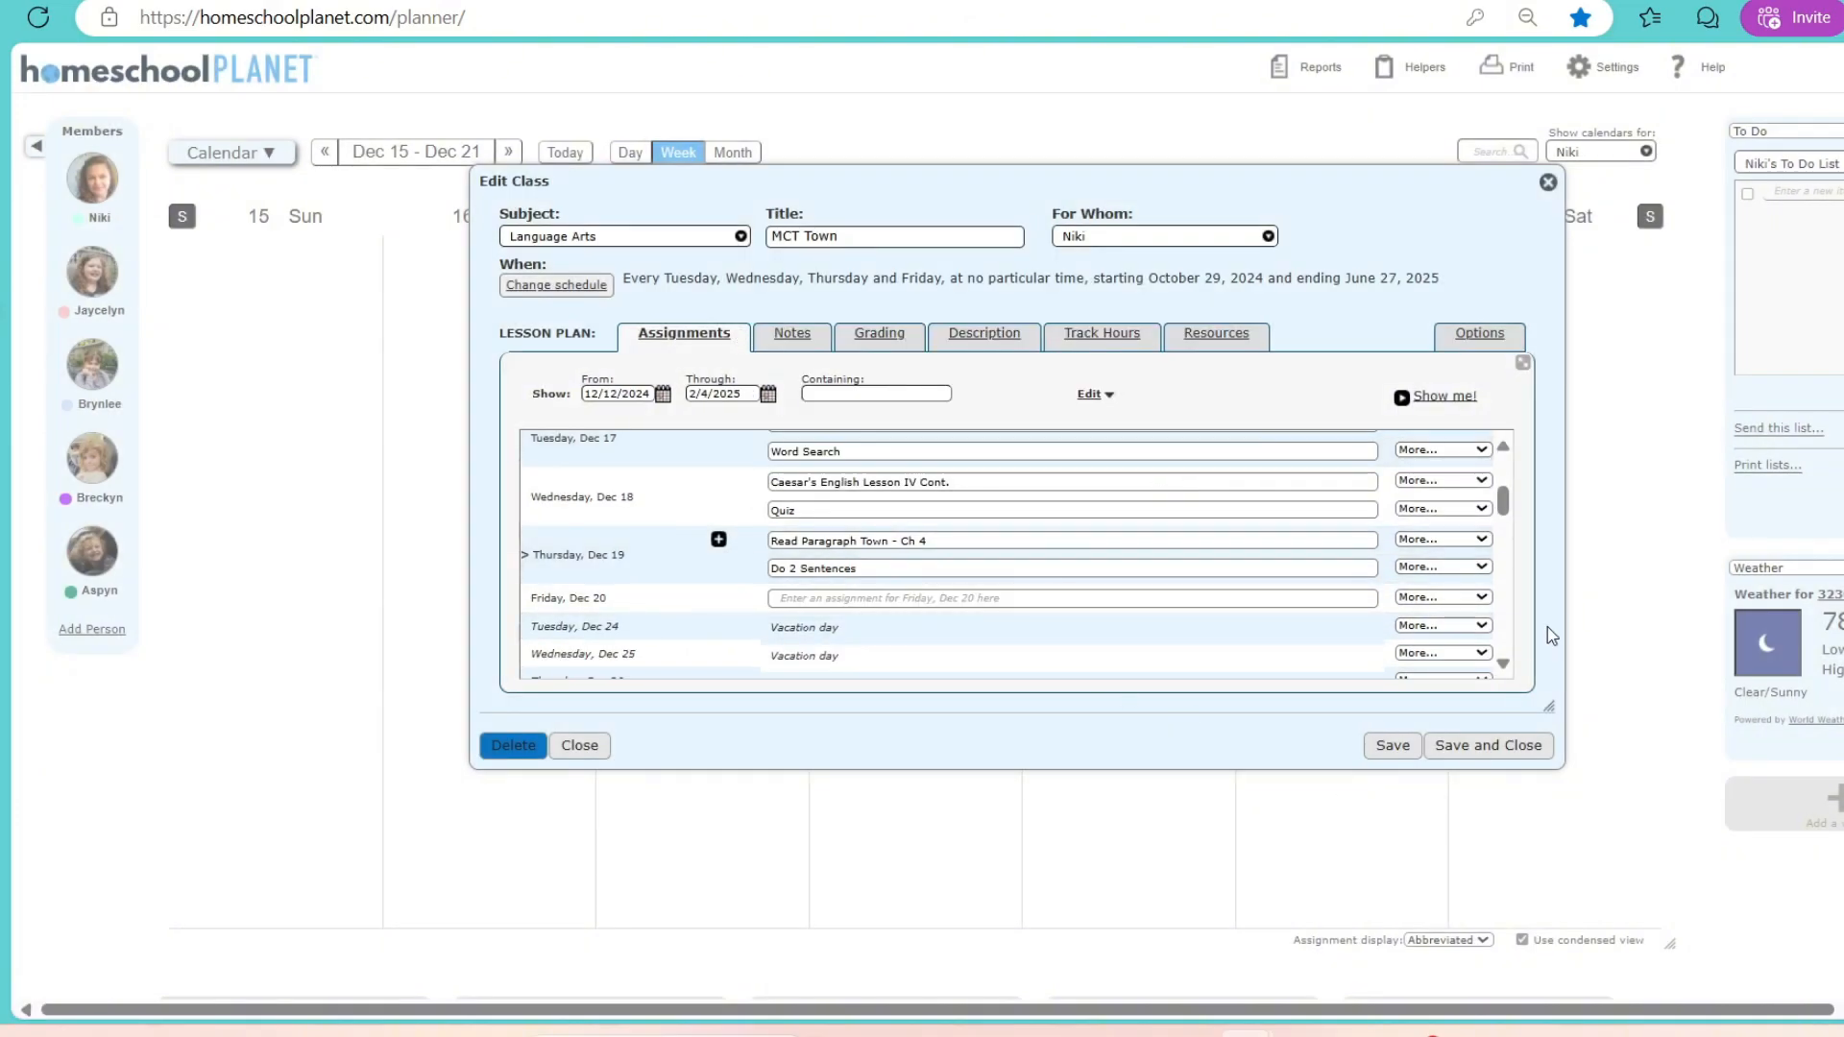
Step: Shift the Word Search on January 14, 2025 and all following assignments down, and close the class without saving the changes
left_click(1489, 509)
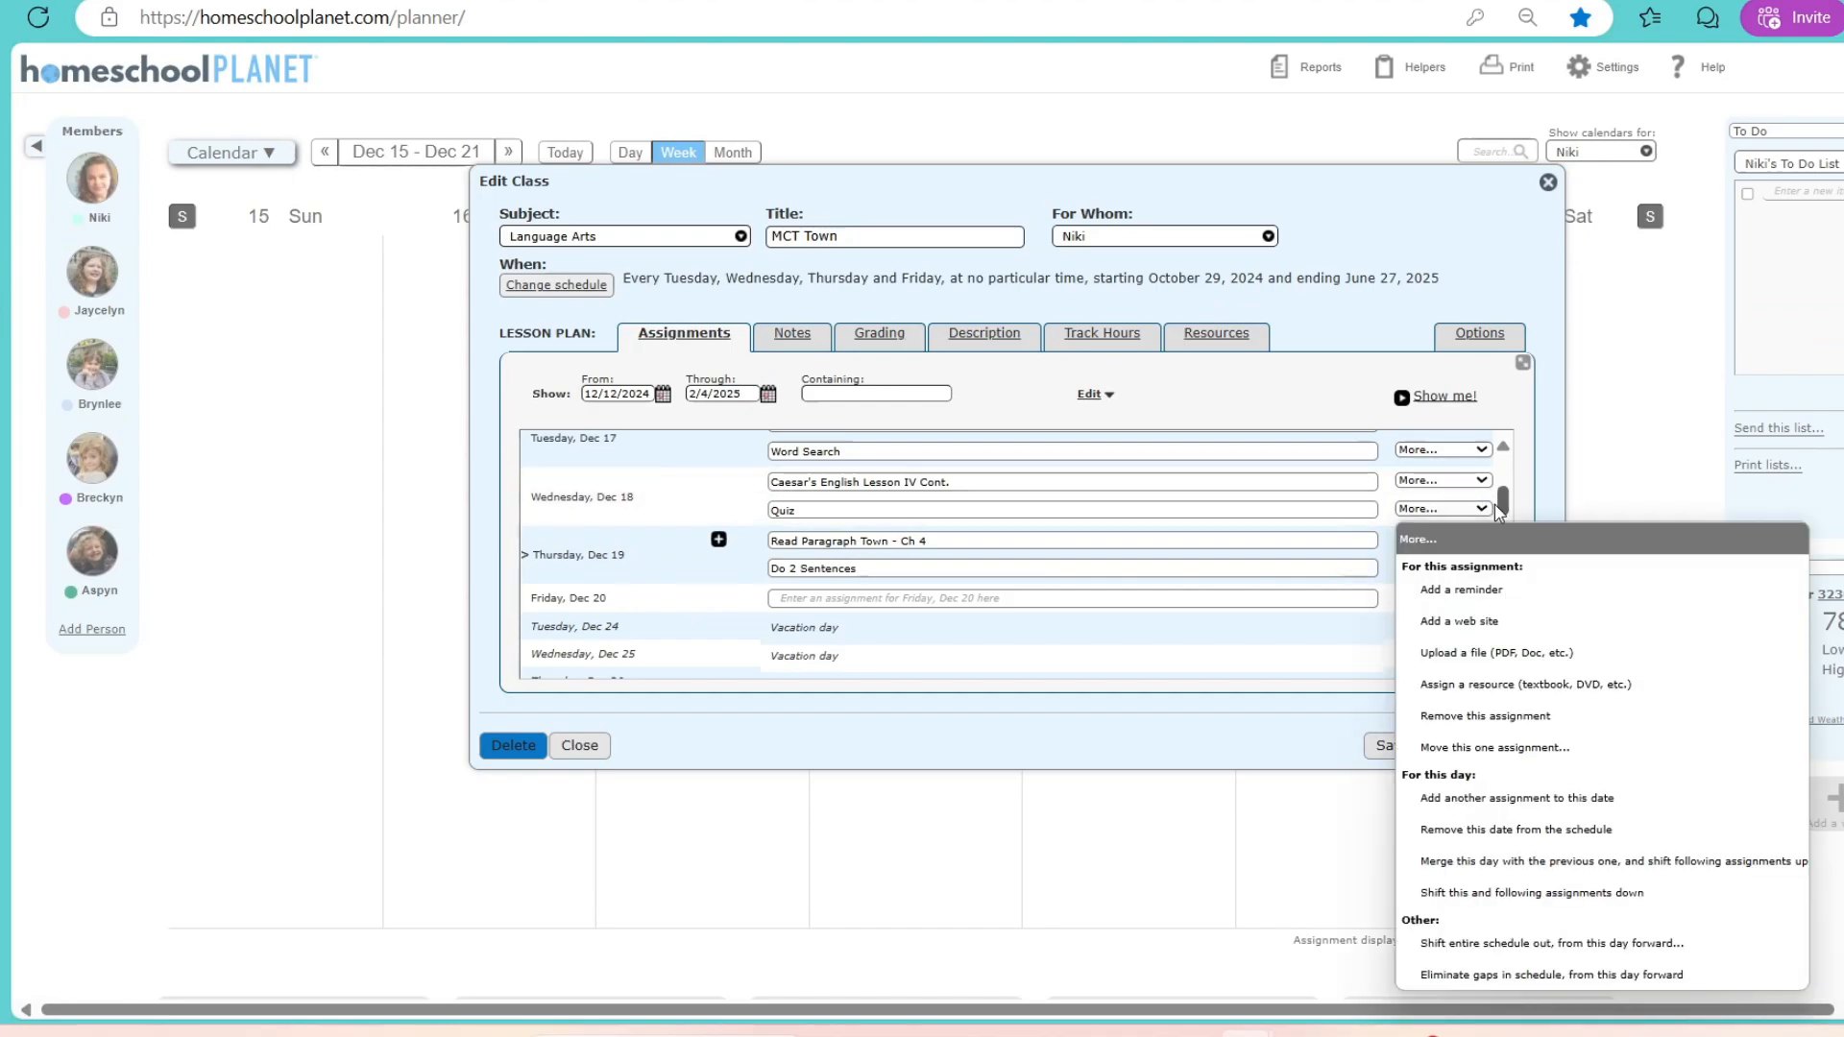
left_click_drag(1500, 510, 1516, 565)
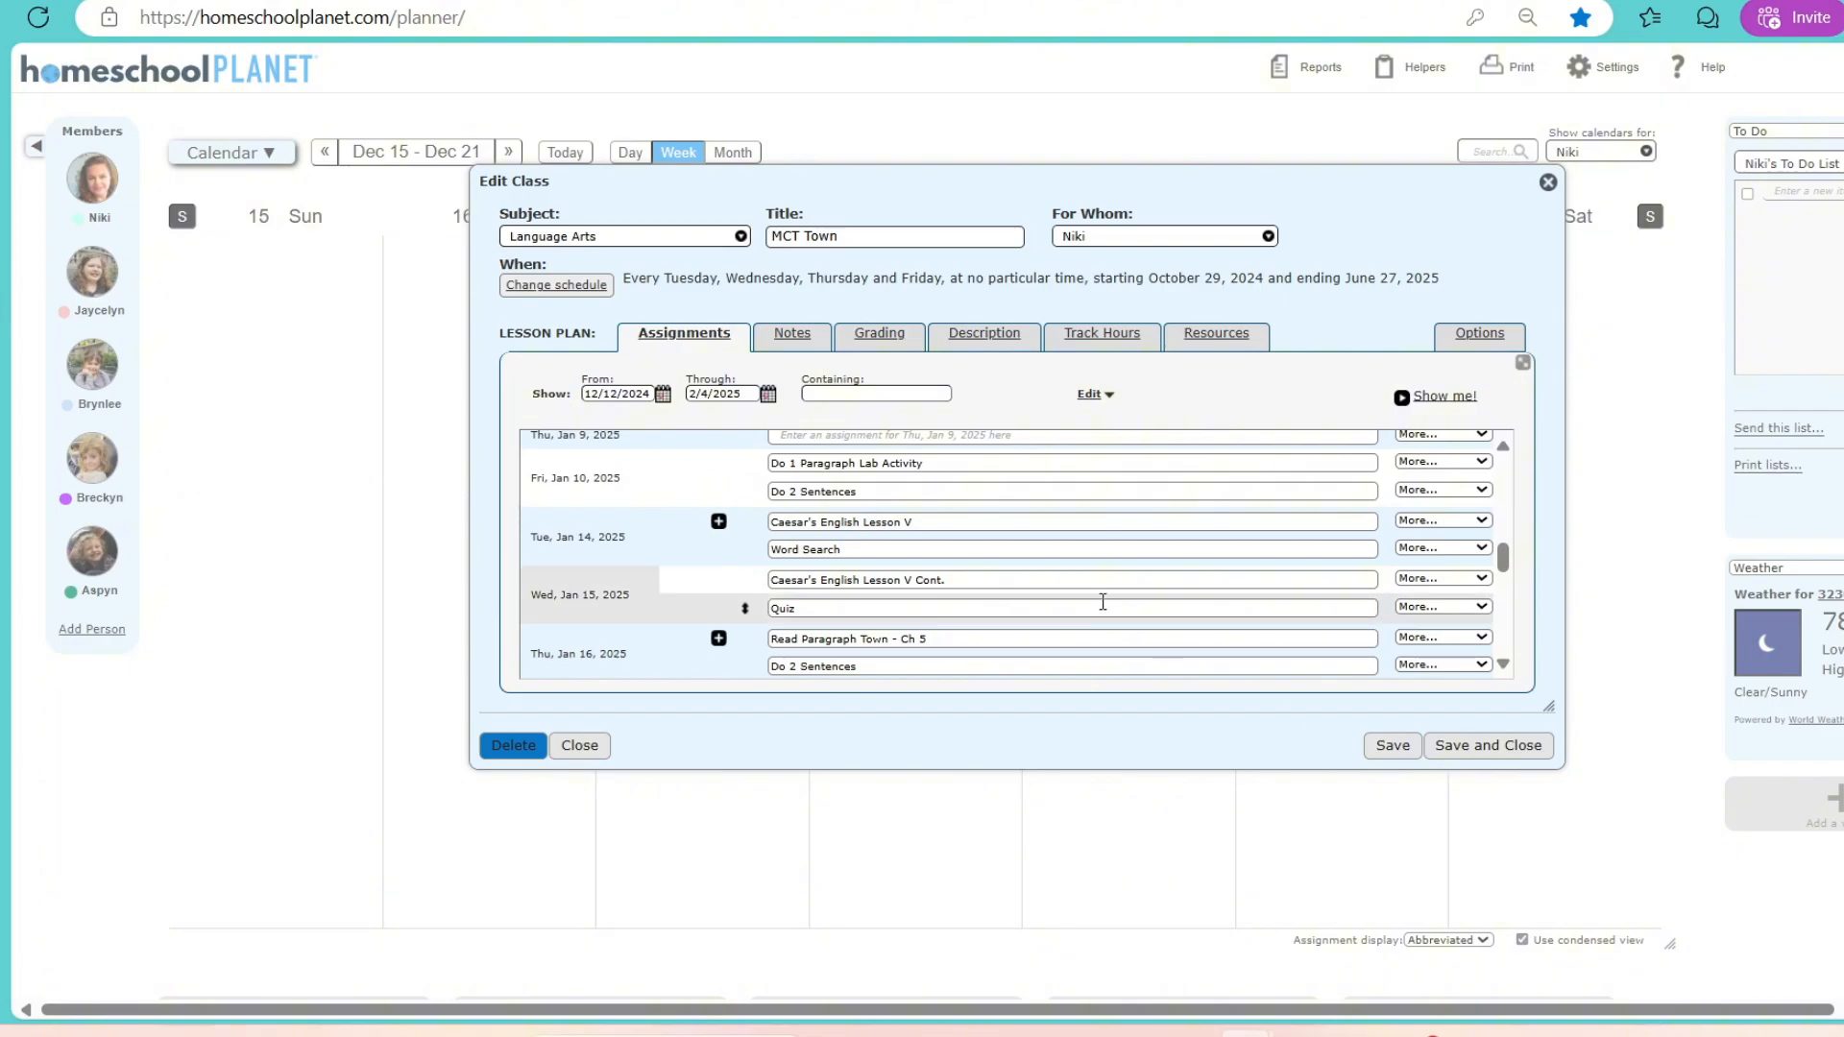
left_click(1442, 552)
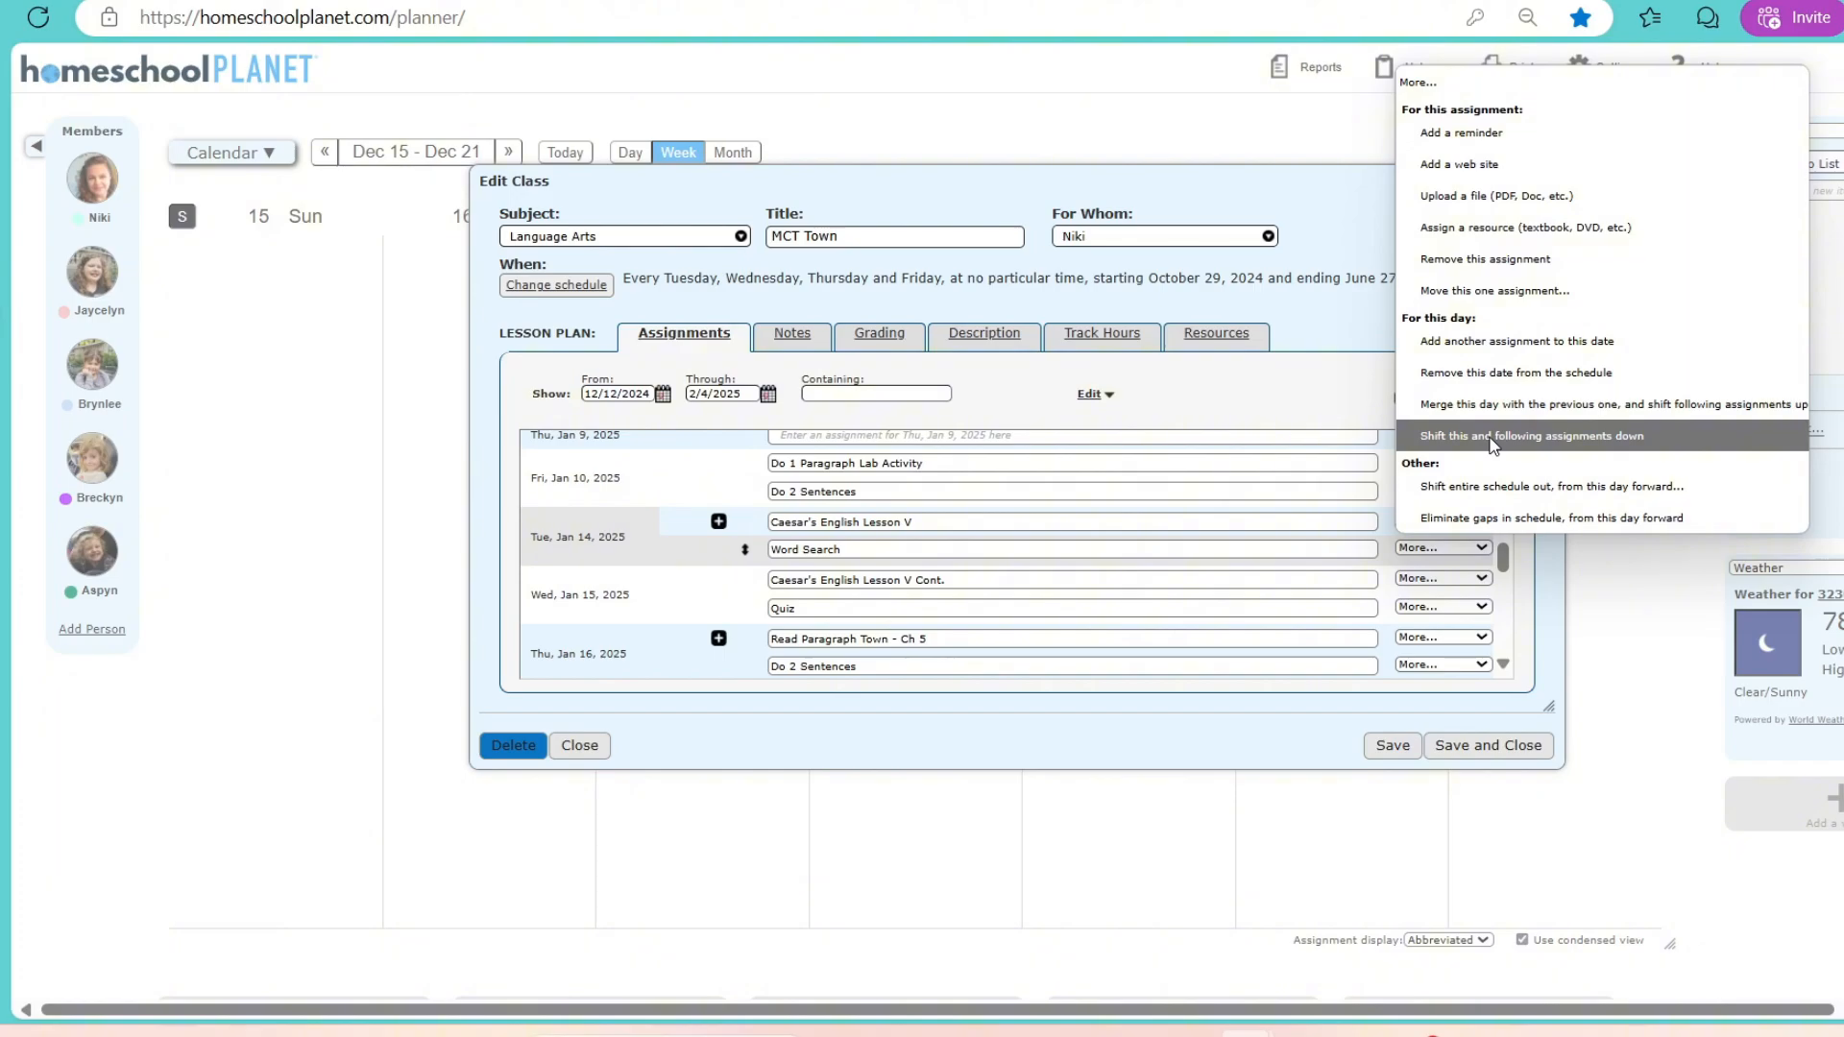
left_click(1491, 438)
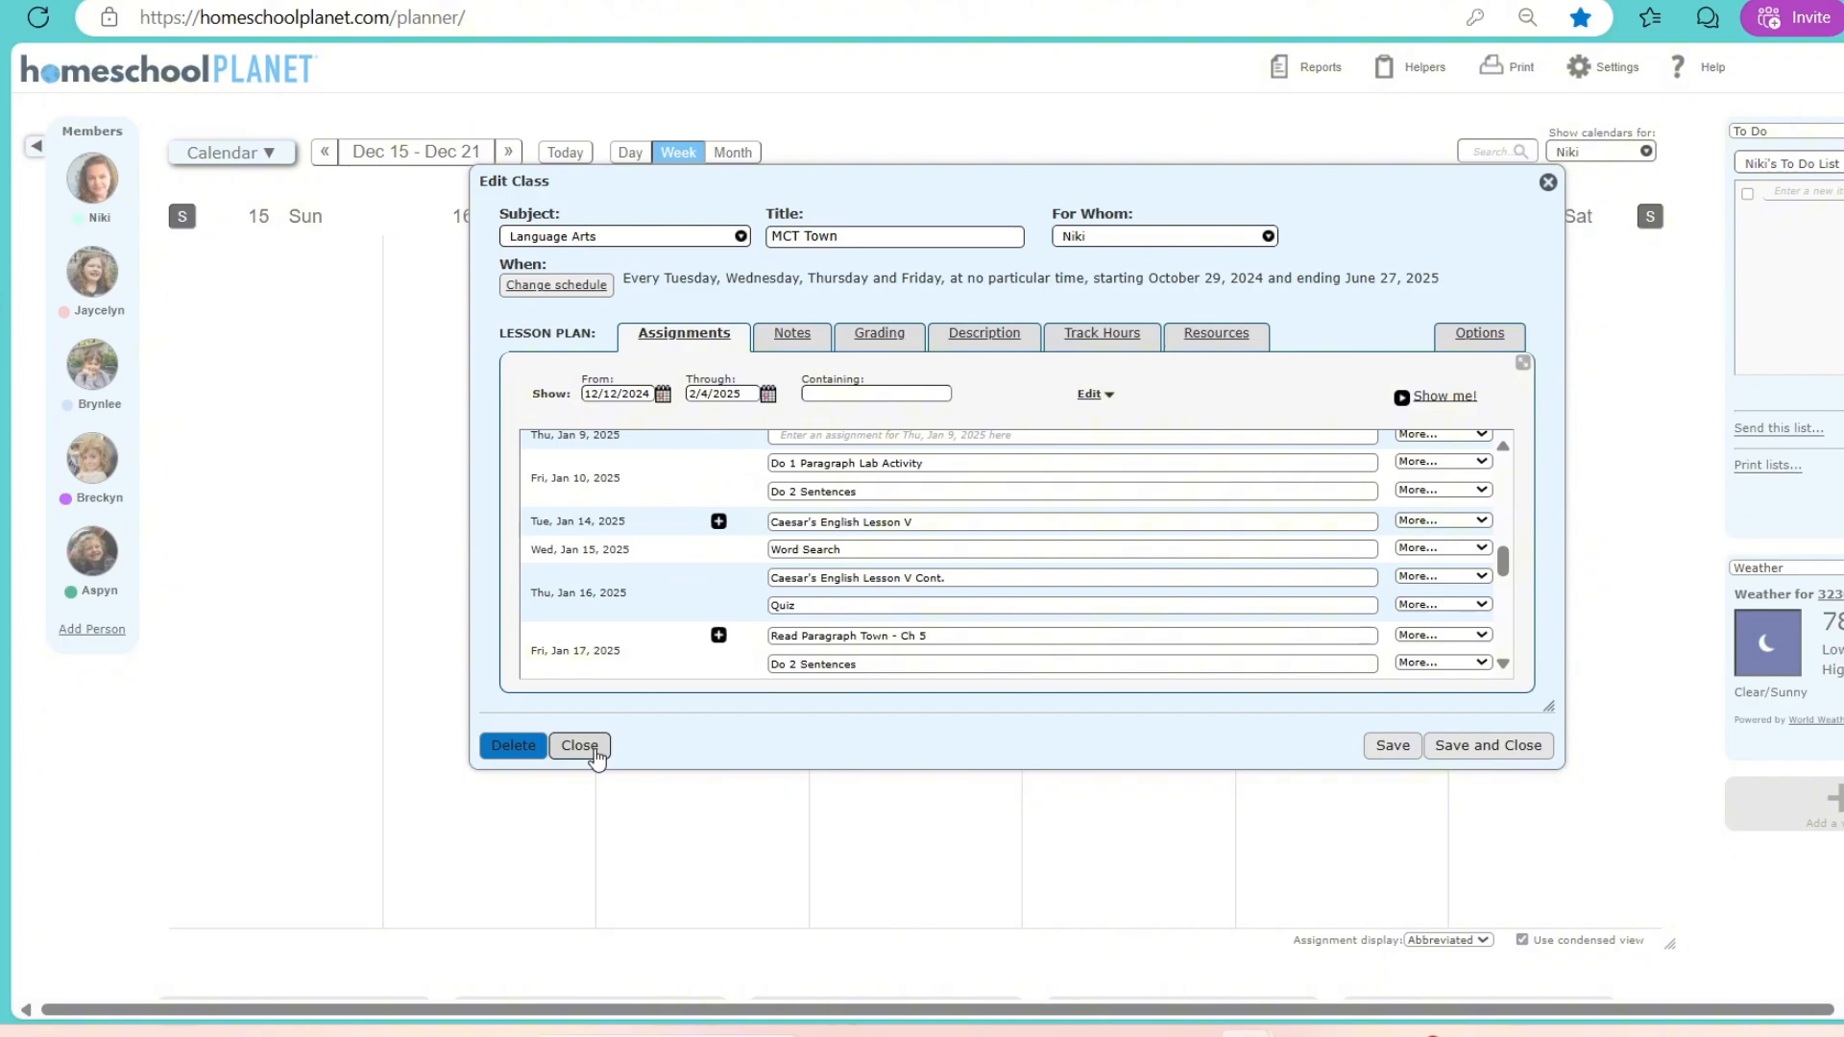
left_click(596, 755)
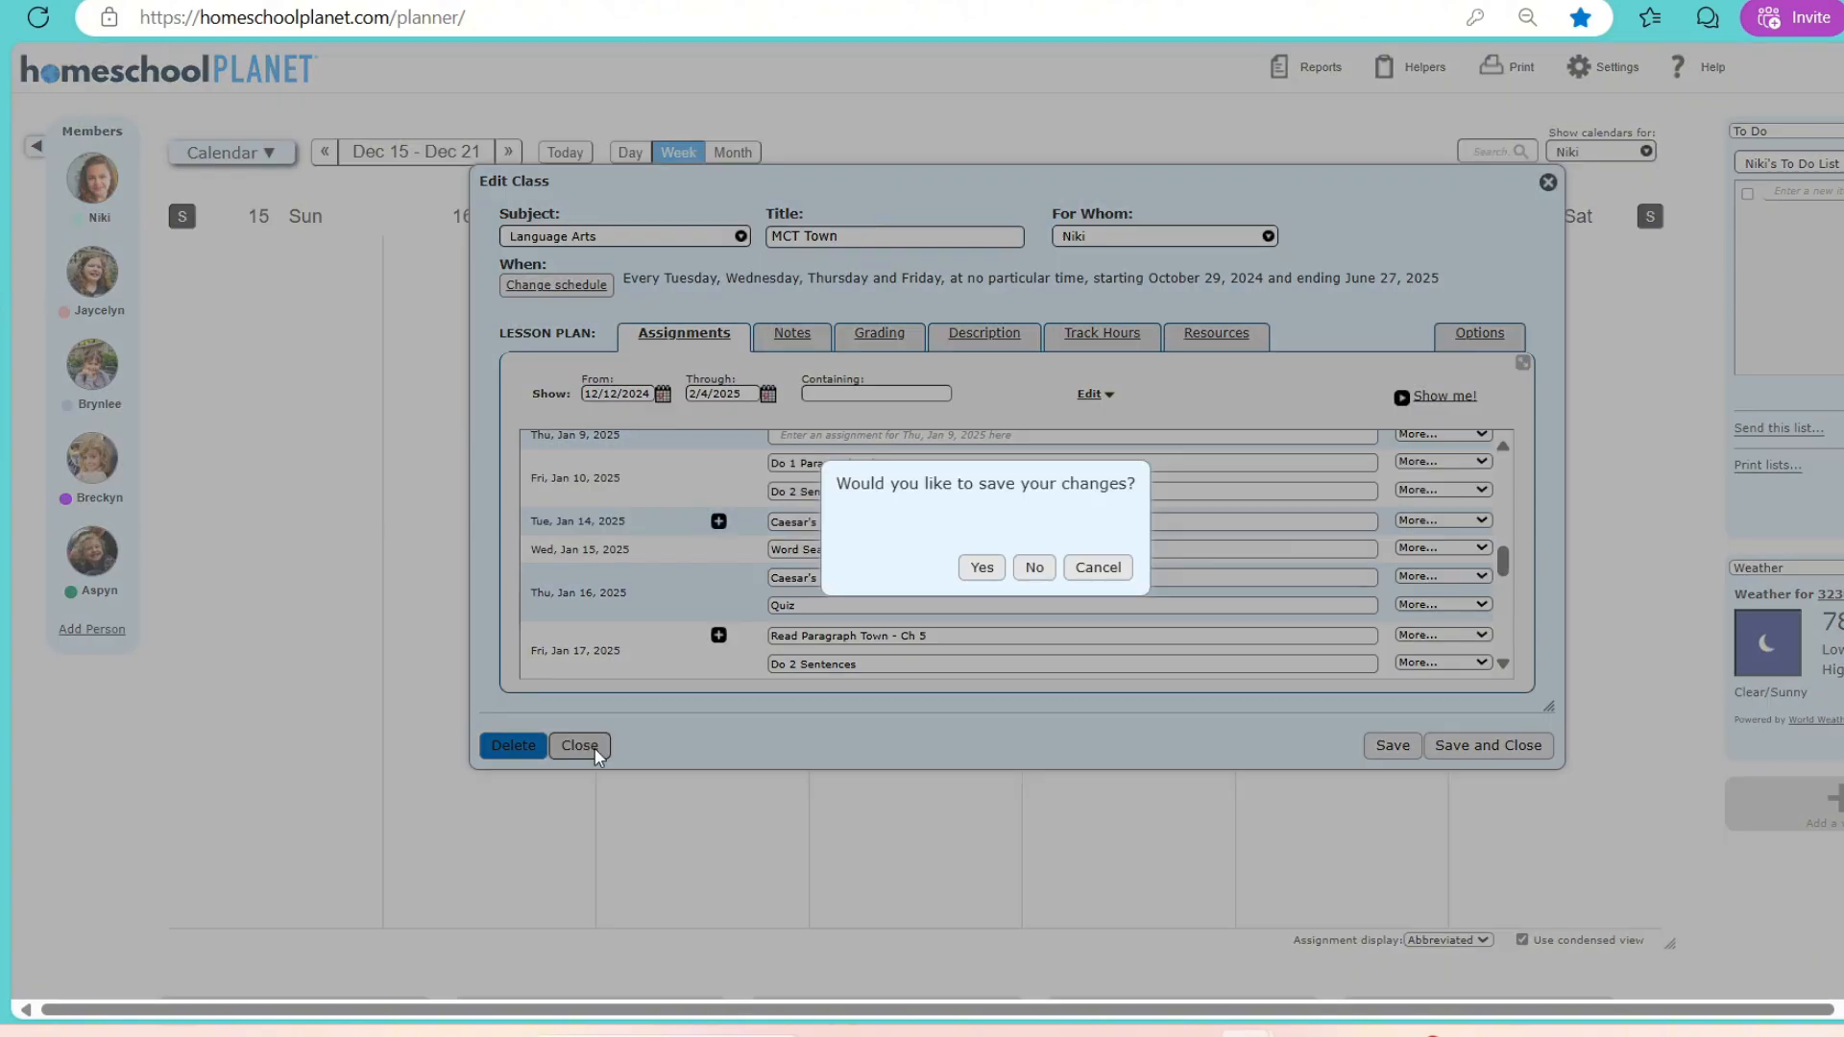
left_click(1052, 575)
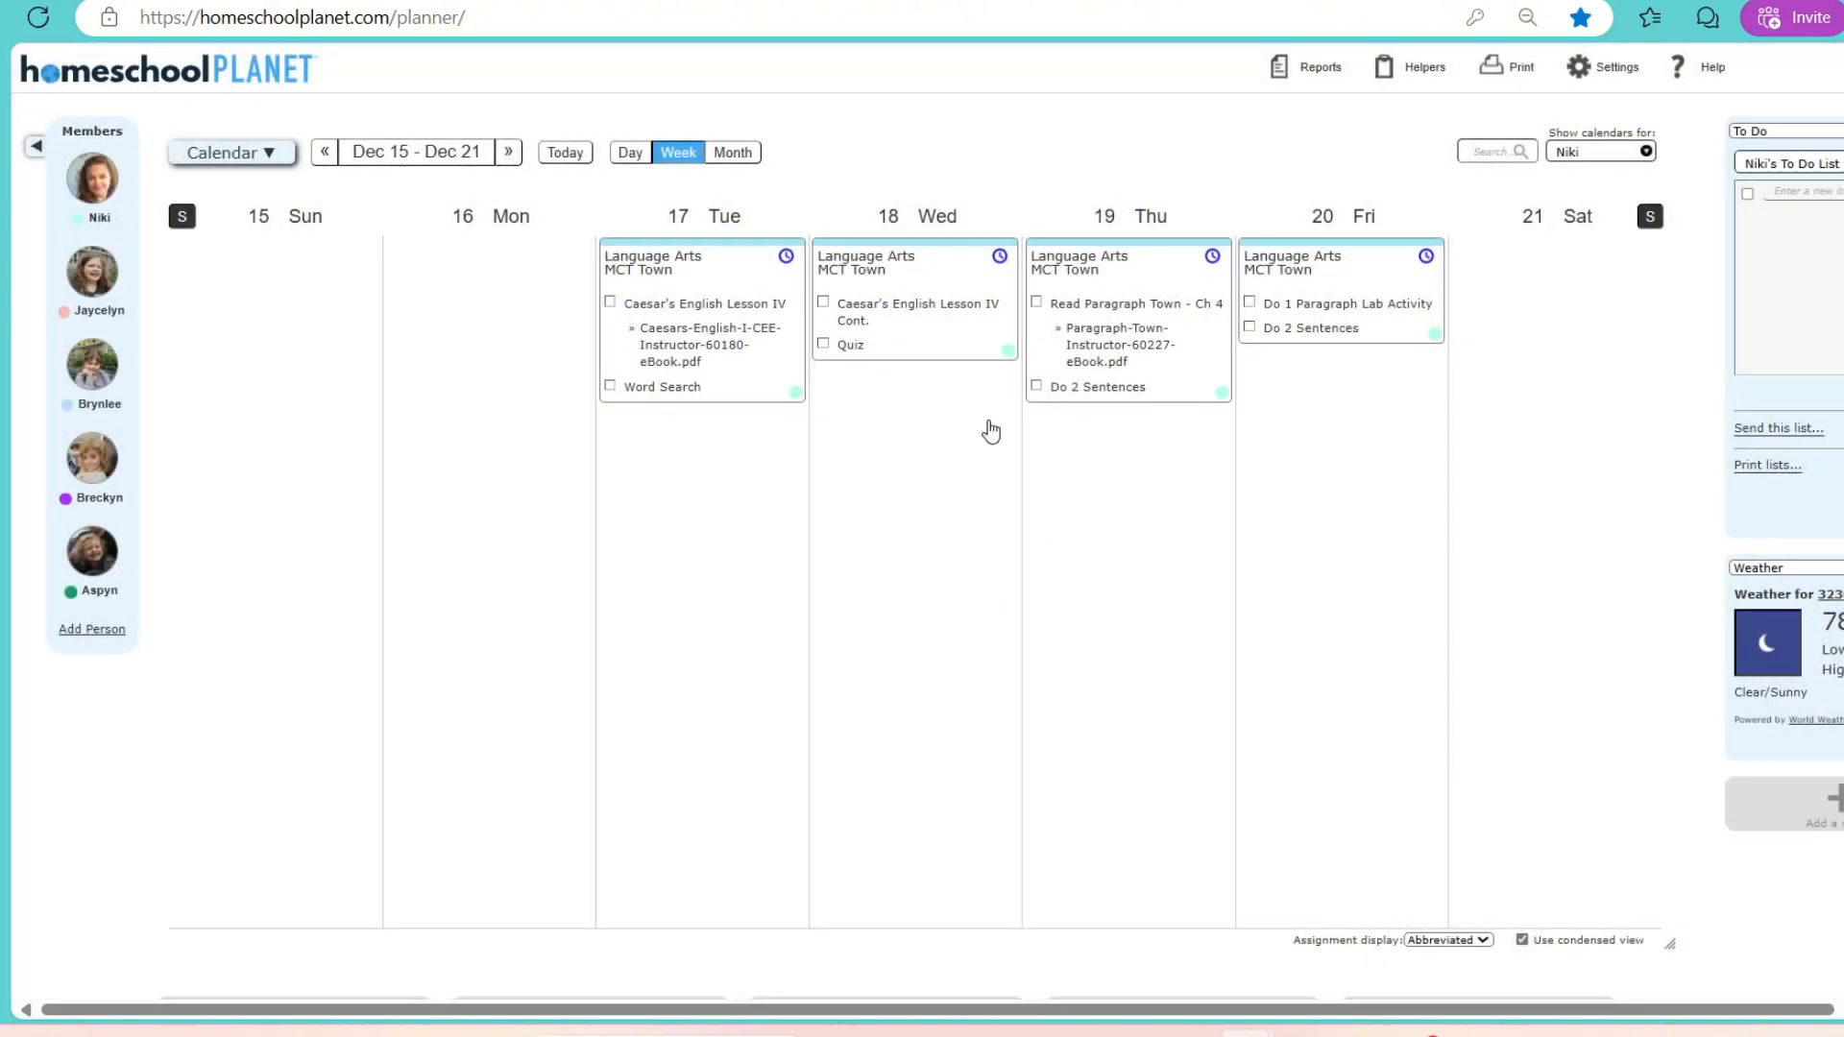
Step: Show the calendars of all family members for the week of October 13–19
mouse_move(1651, 73)
left_click(1556, 154)
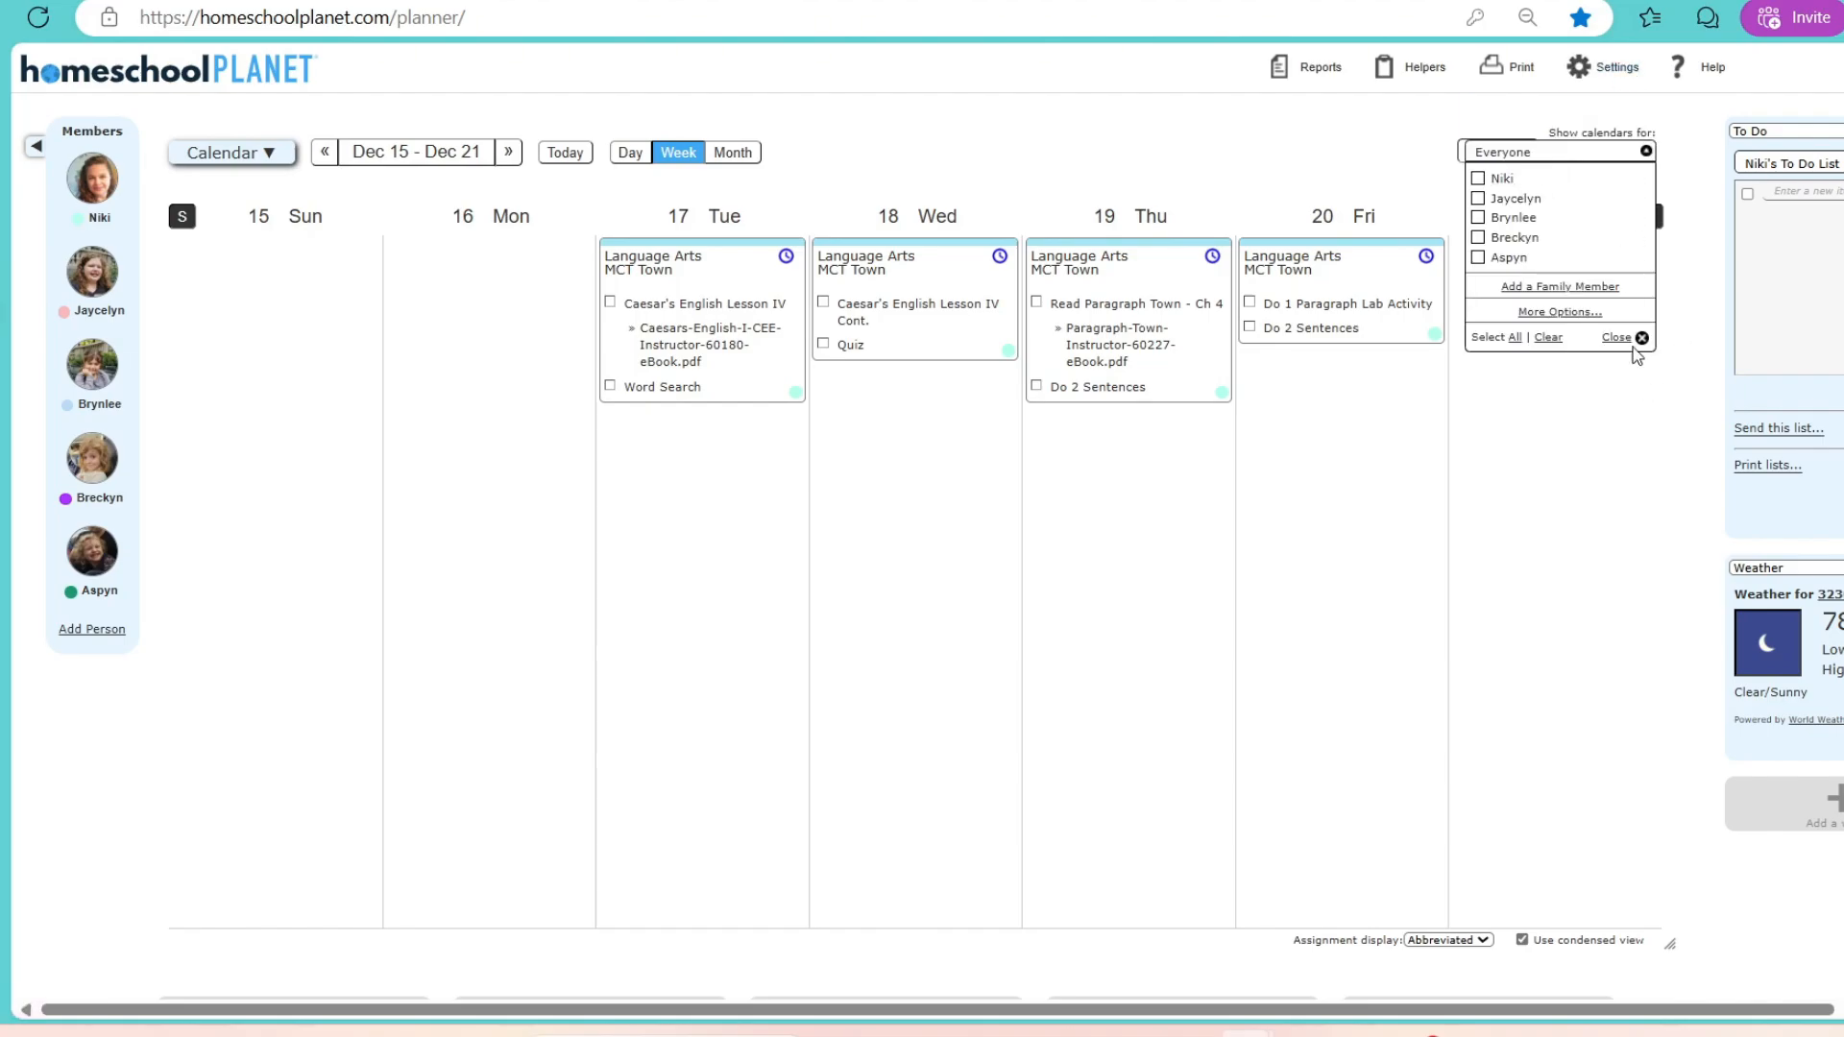
left_click(1624, 338)
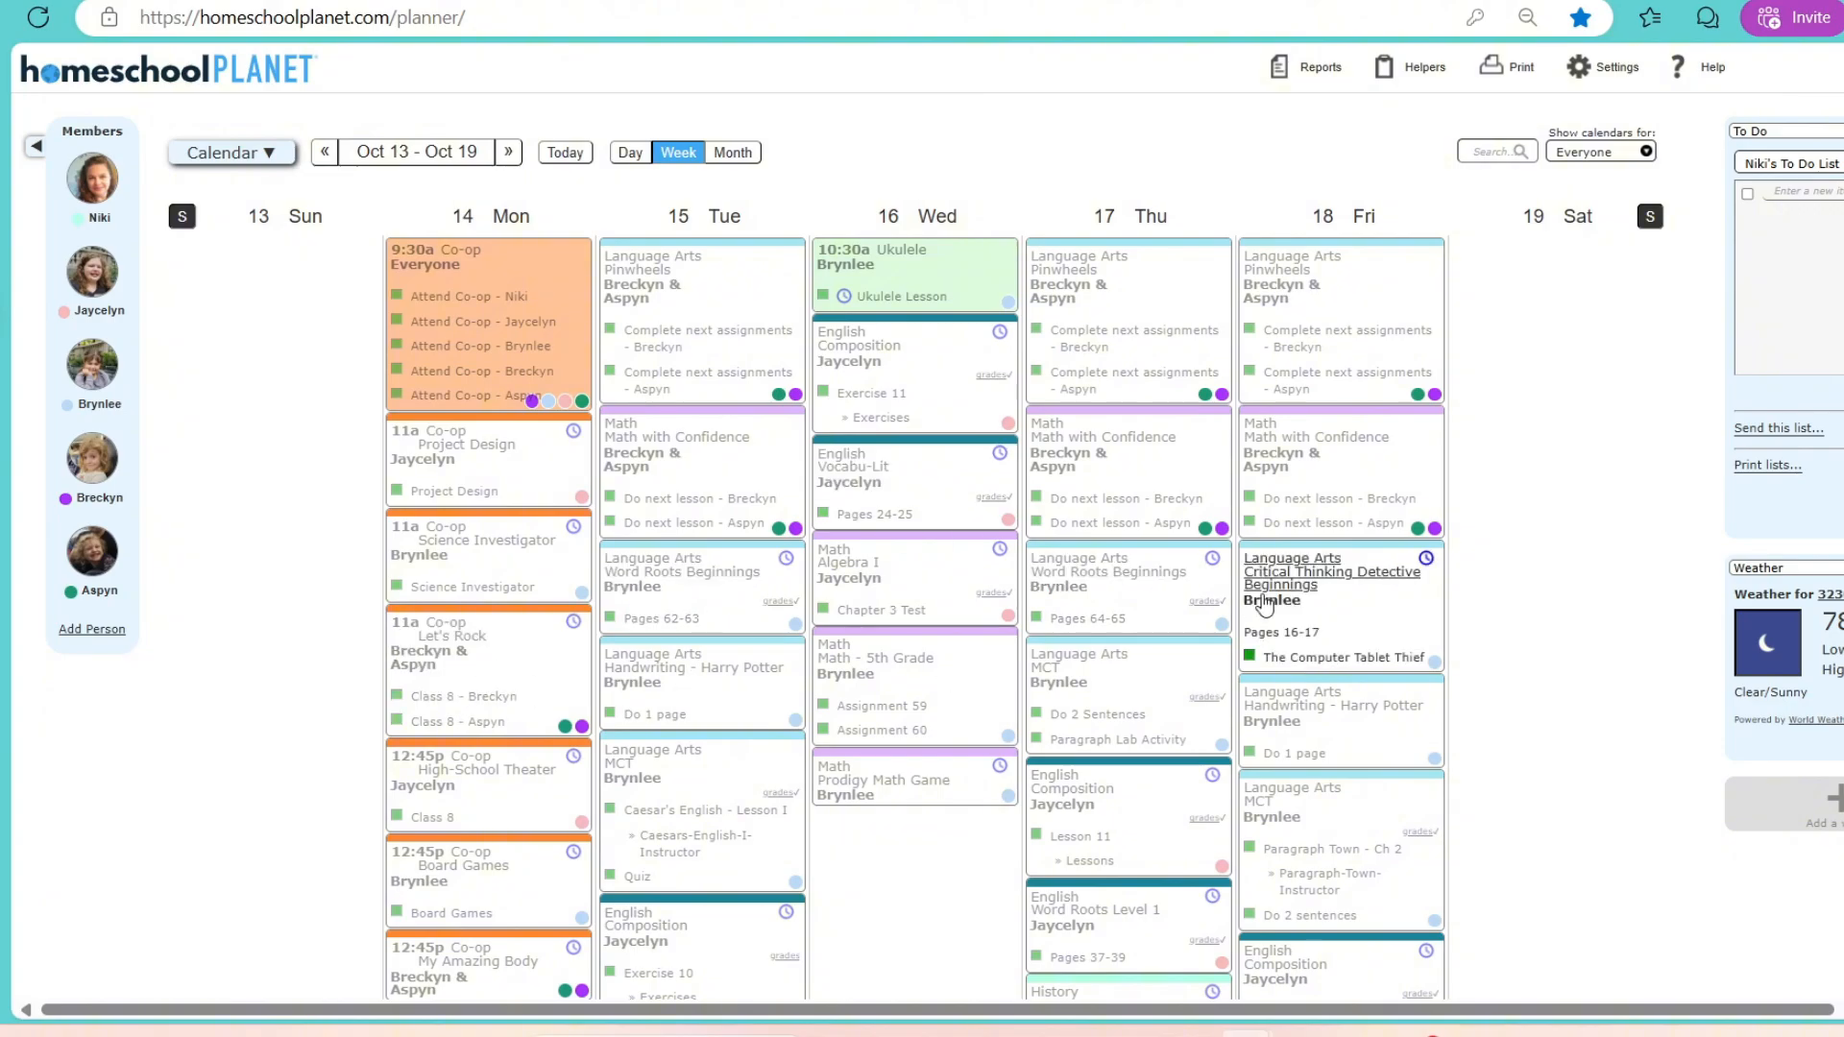
Step: Delete the Prodigy Math Game class on Wednesday, October 16, for just that day
scroll(922, 538, "down", 6)
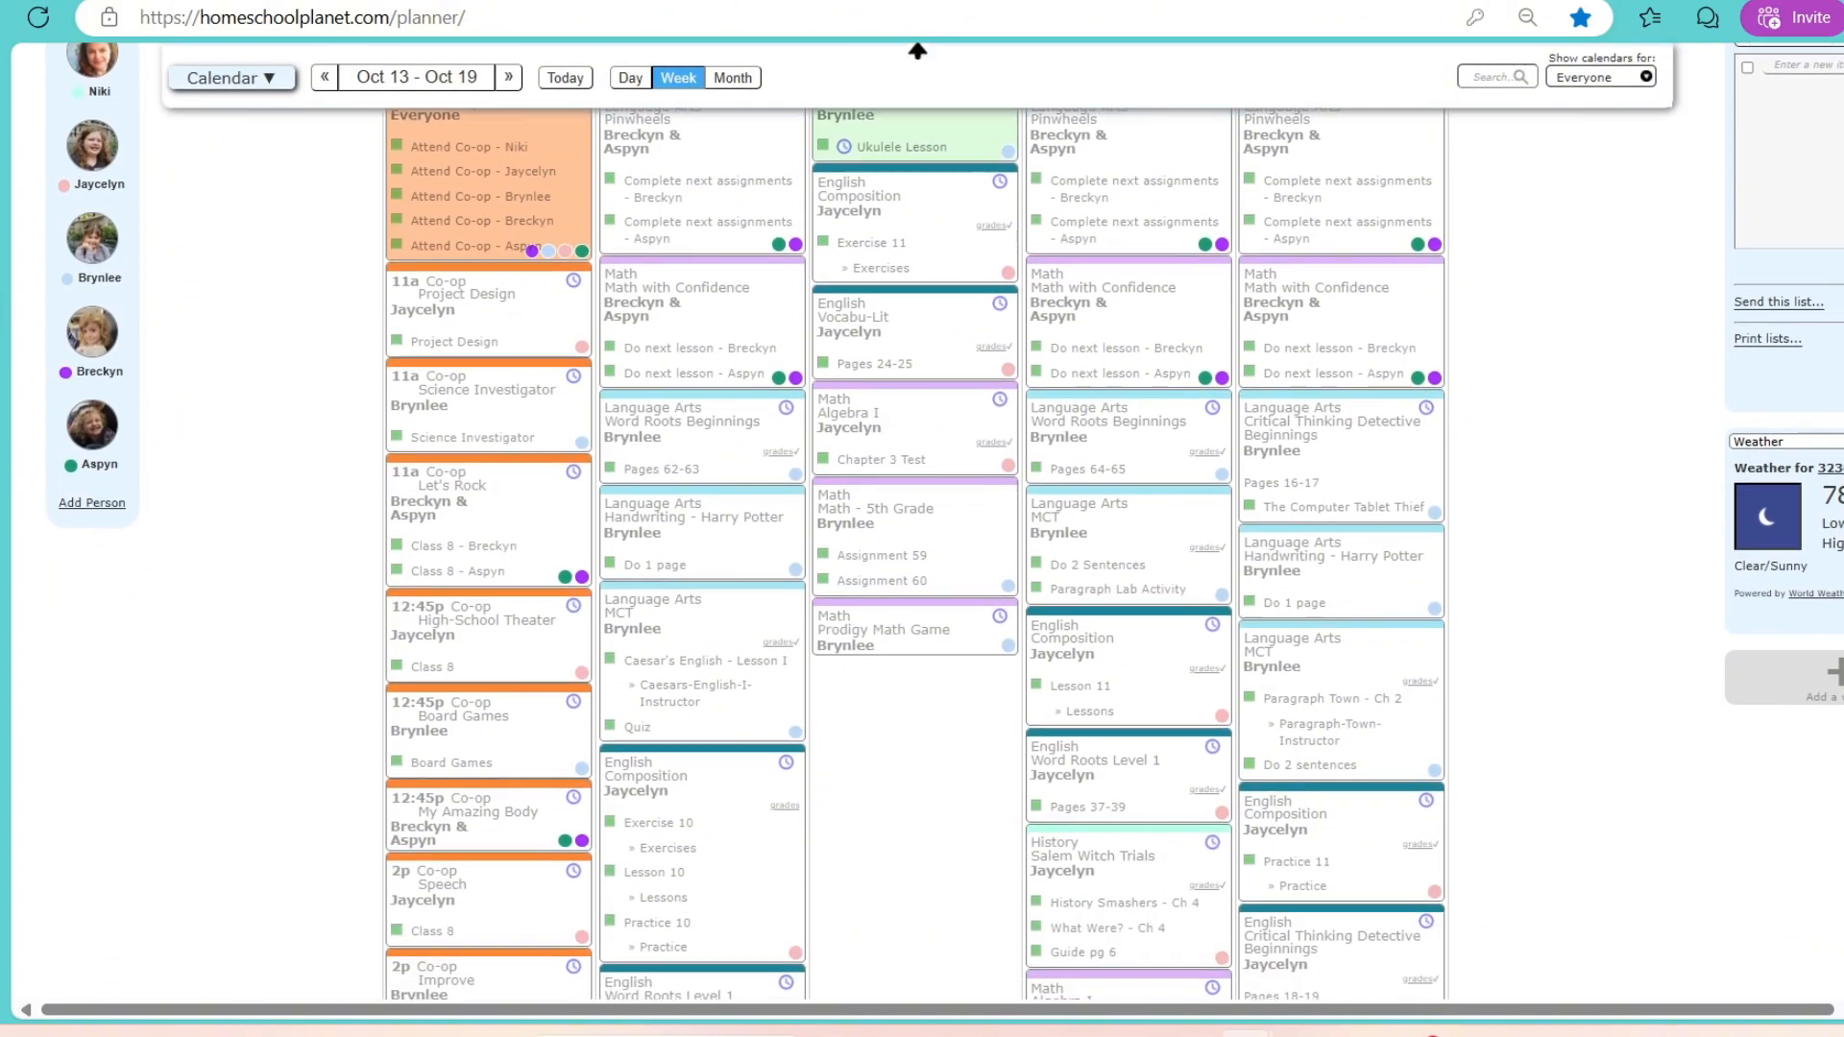
scroll(917, 51, "down", 8)
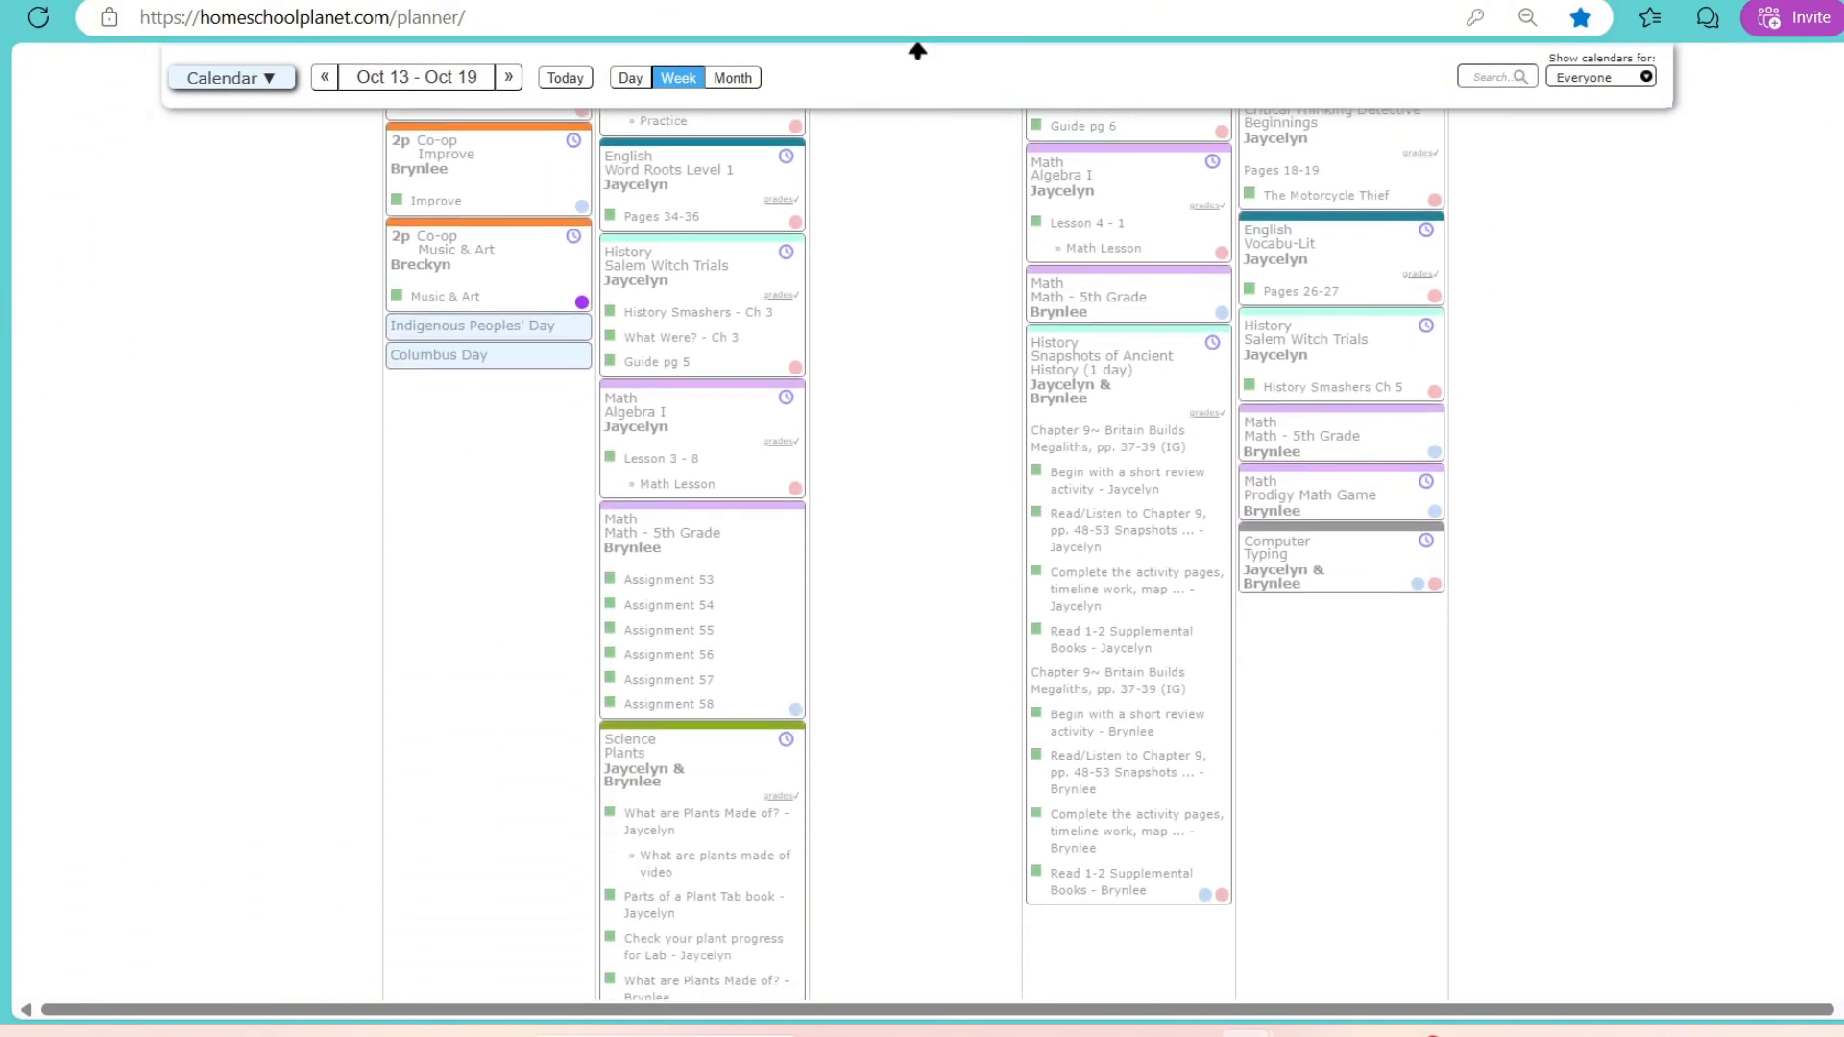
scroll(918, 51, "up", 10)
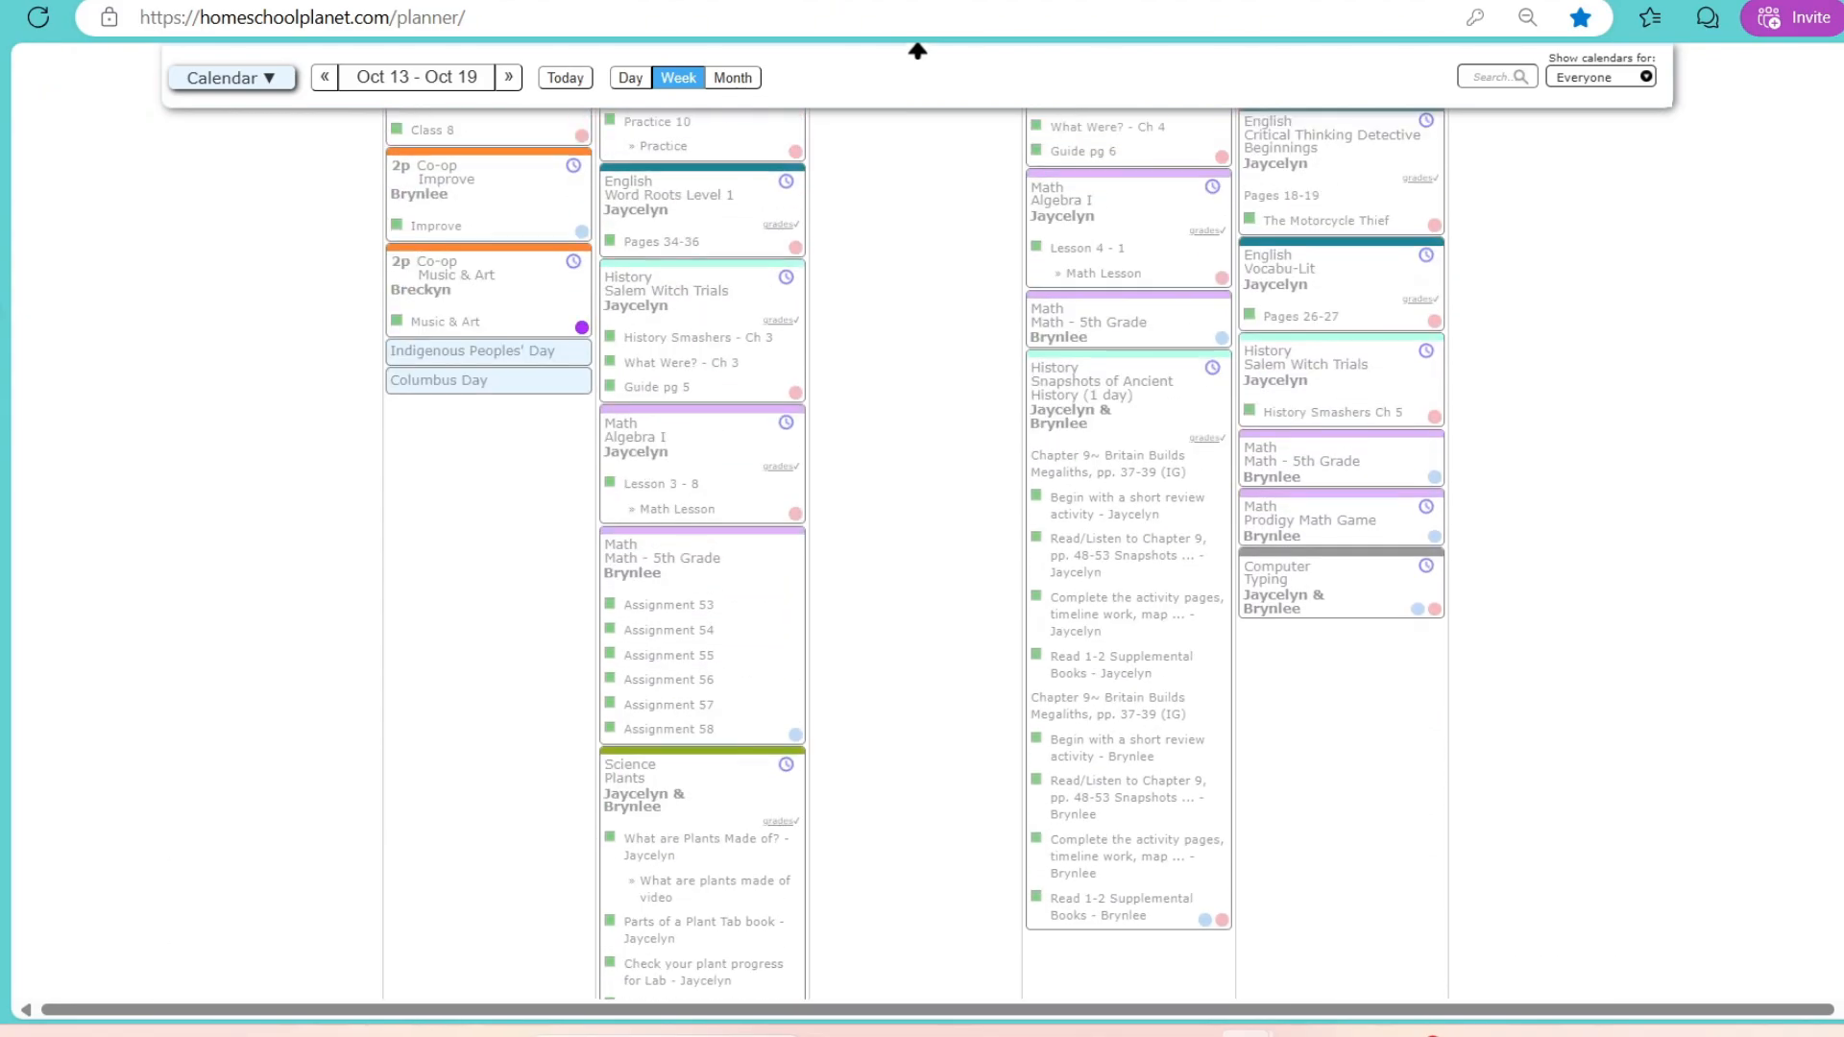
scroll(936, 607, "up", 3)
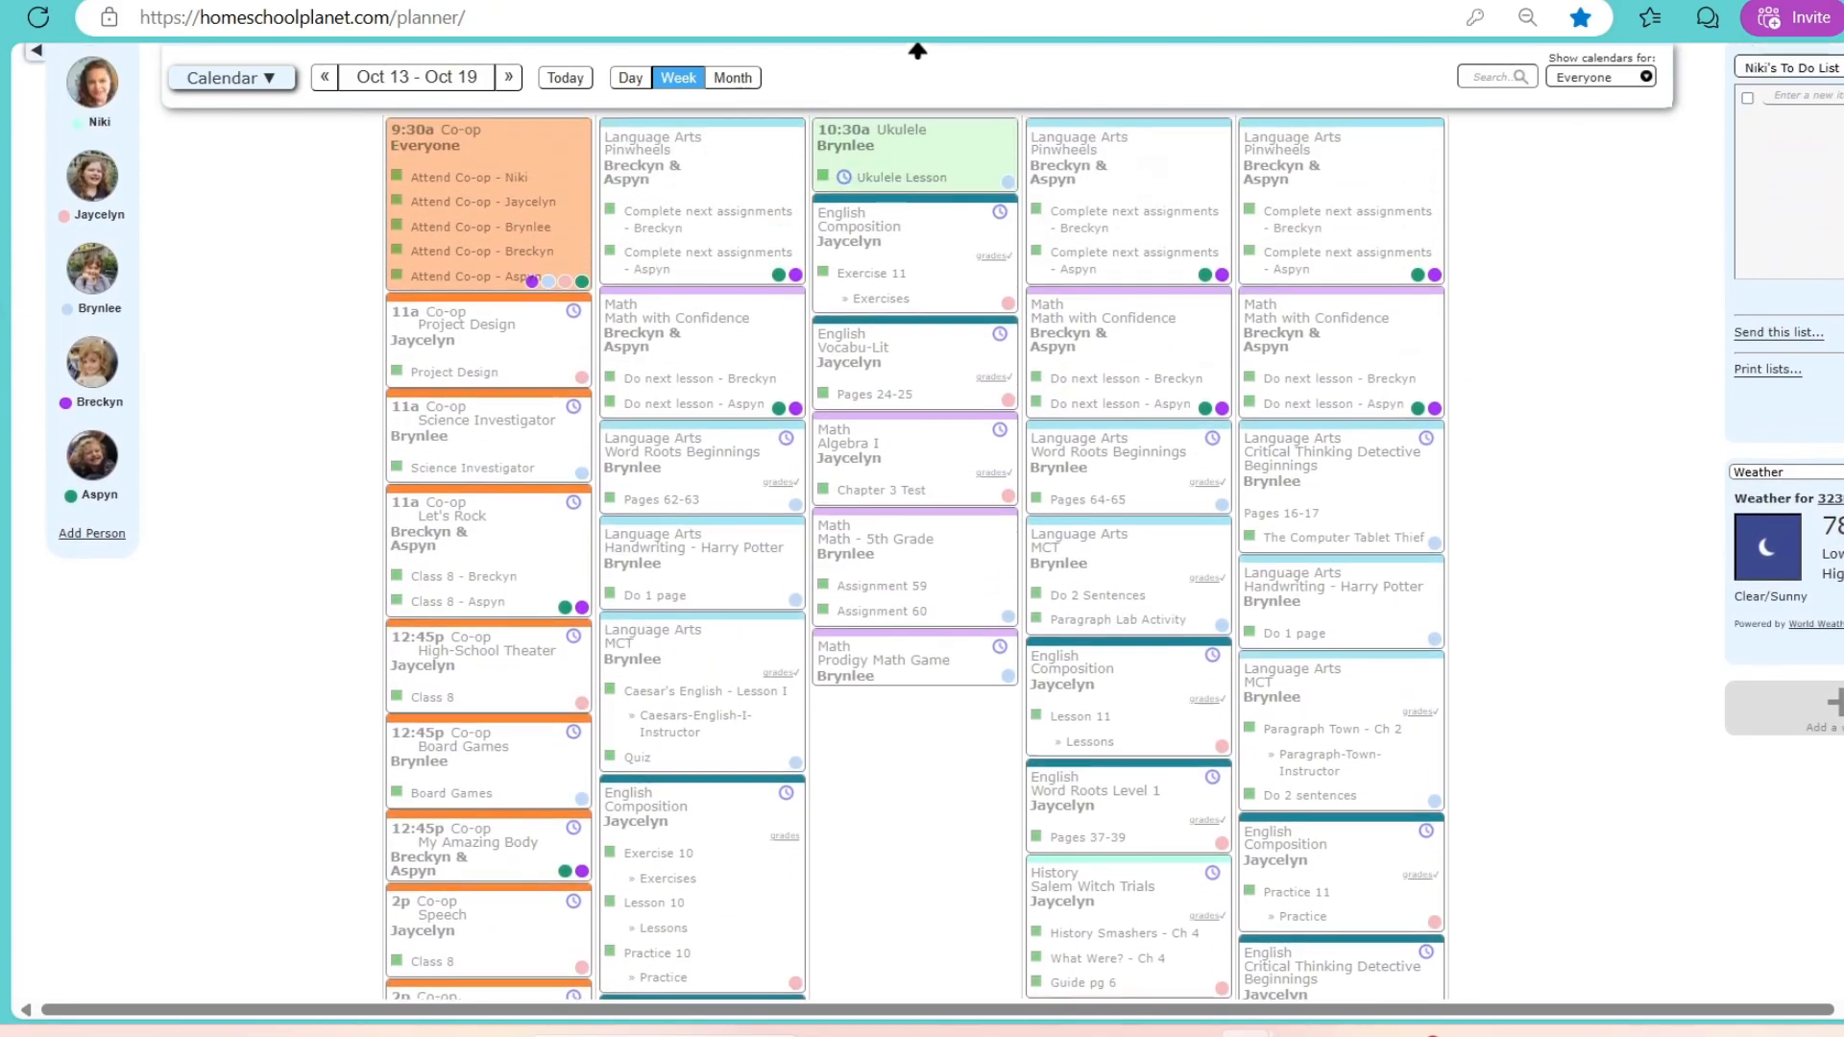
scroll(937, 607, "down", 2)
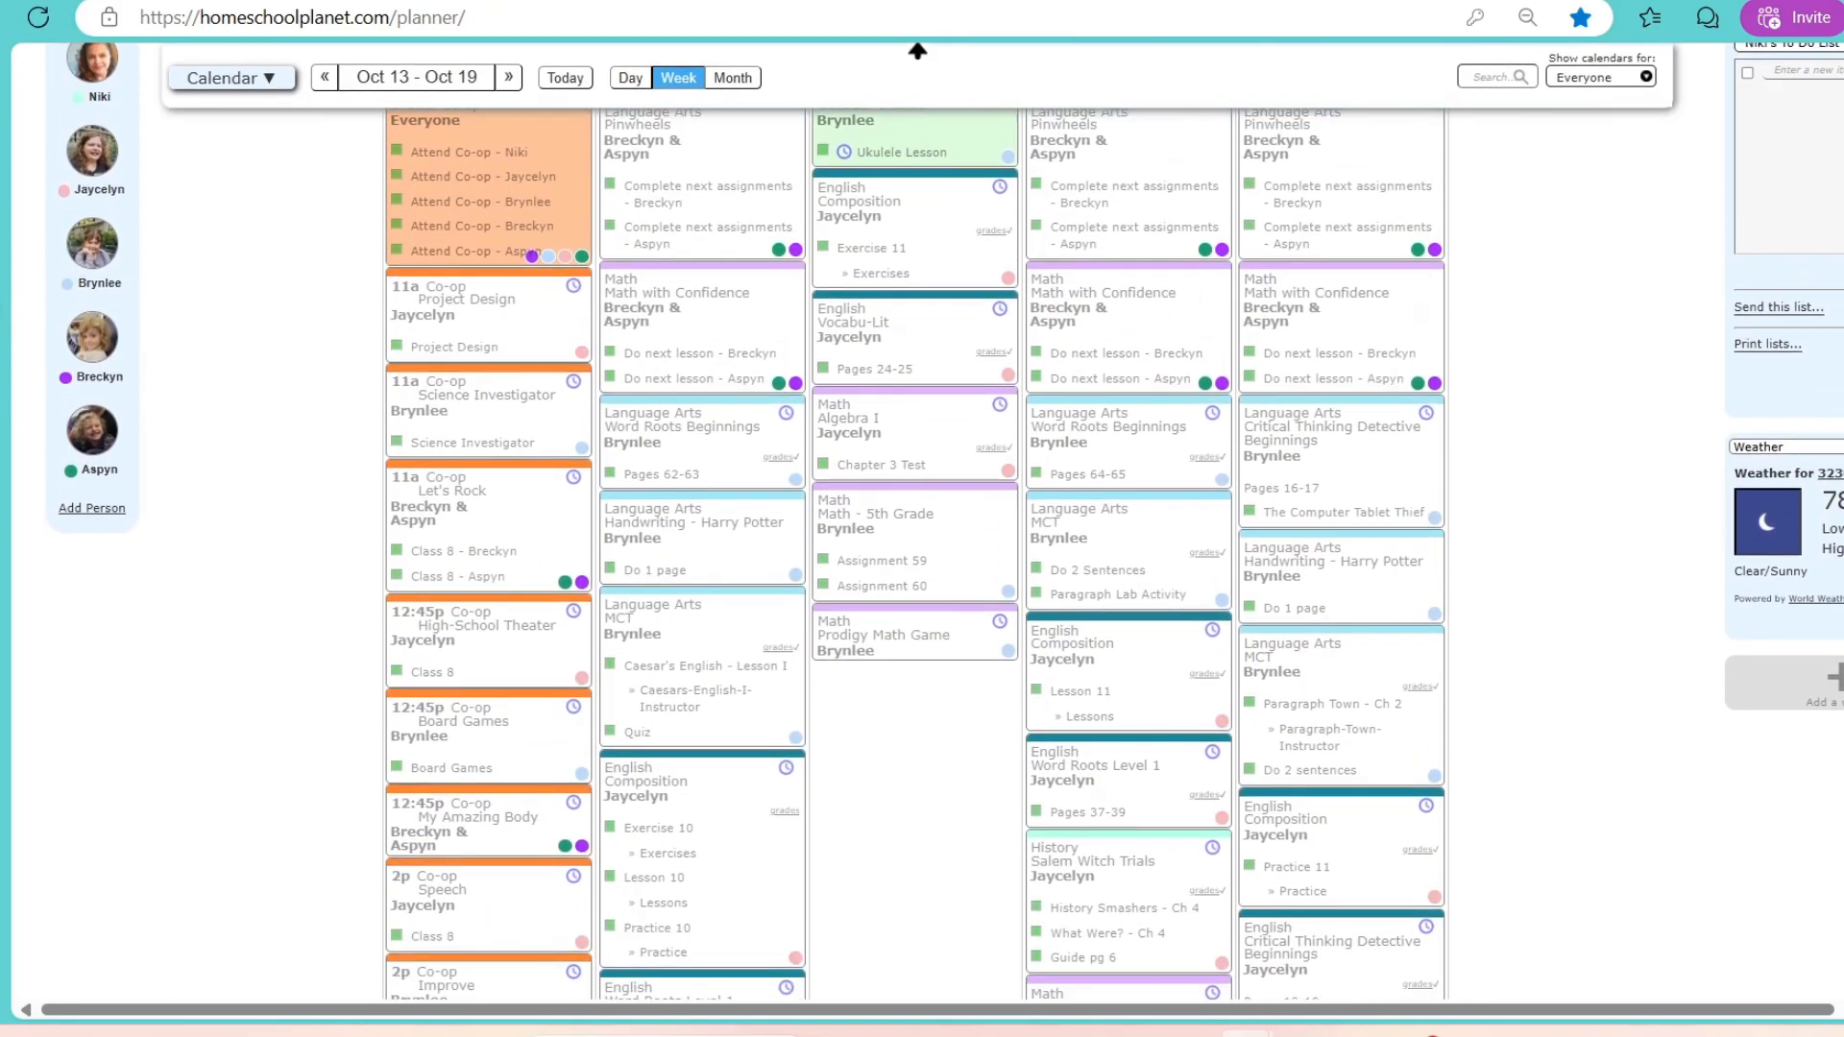
left_click(975, 650)
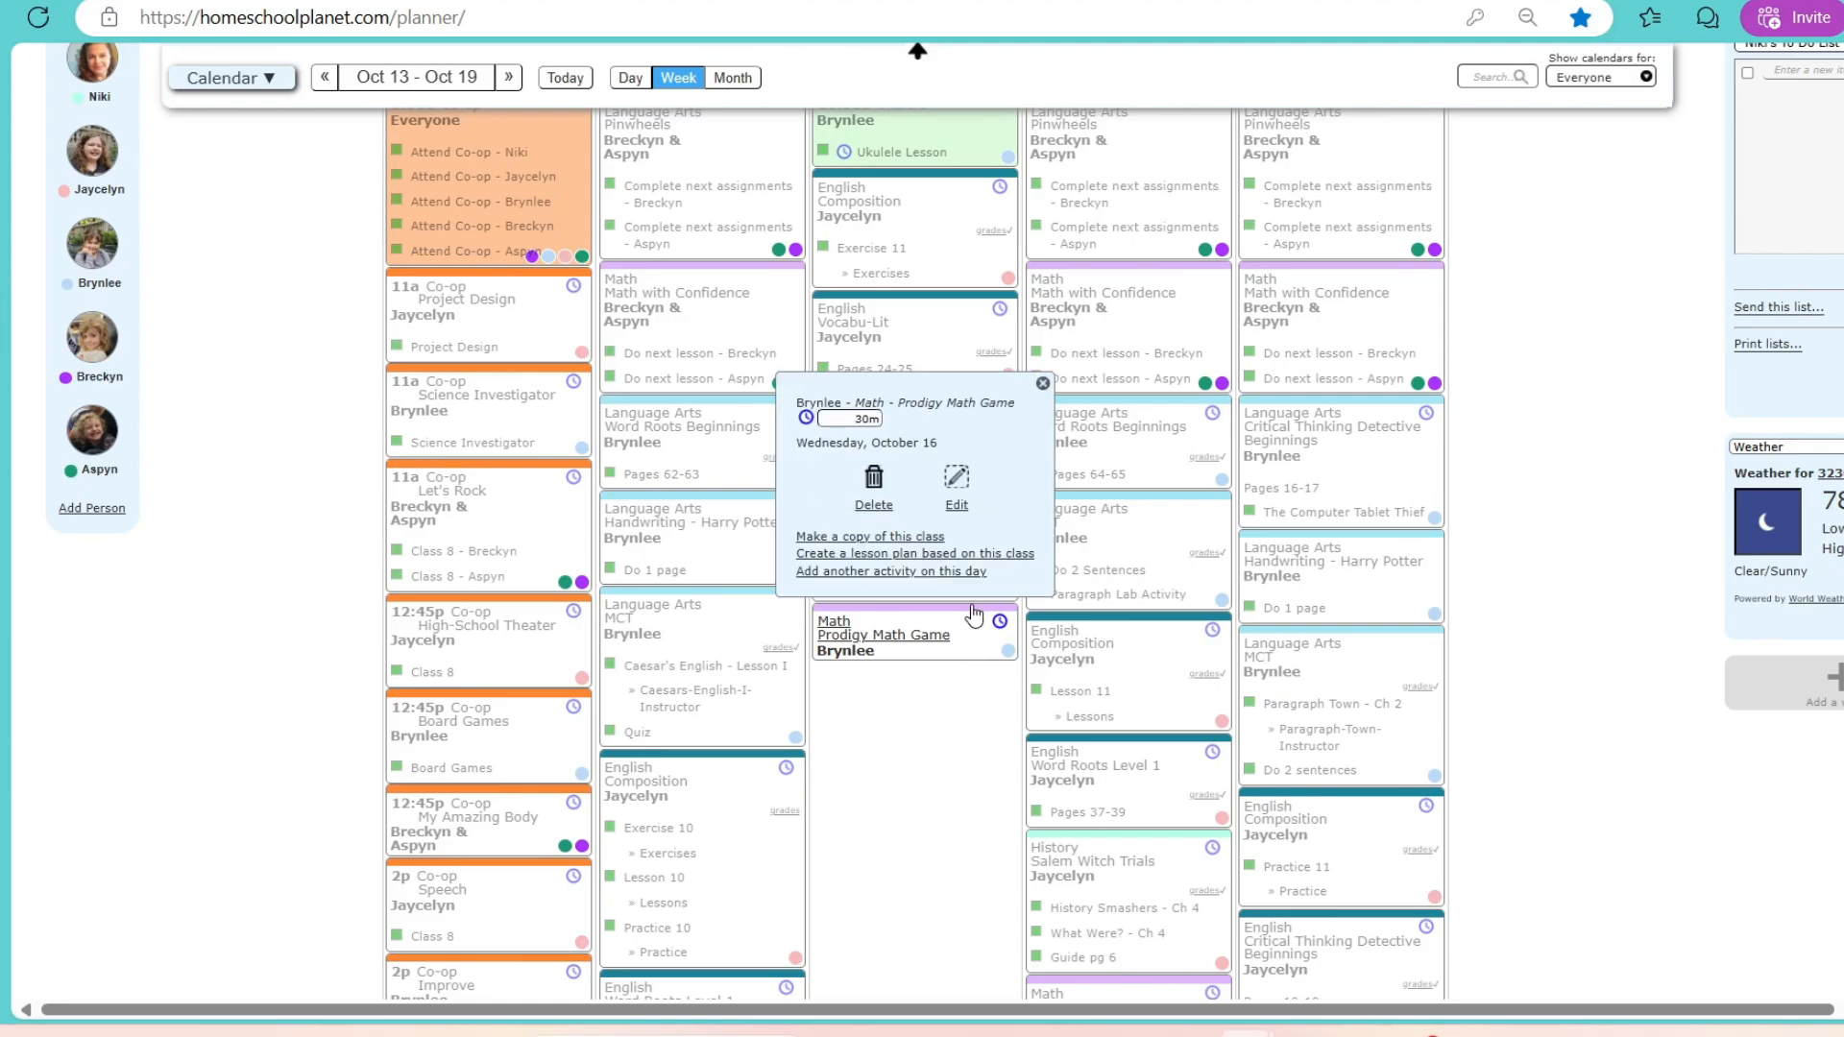
left_click(883, 483)
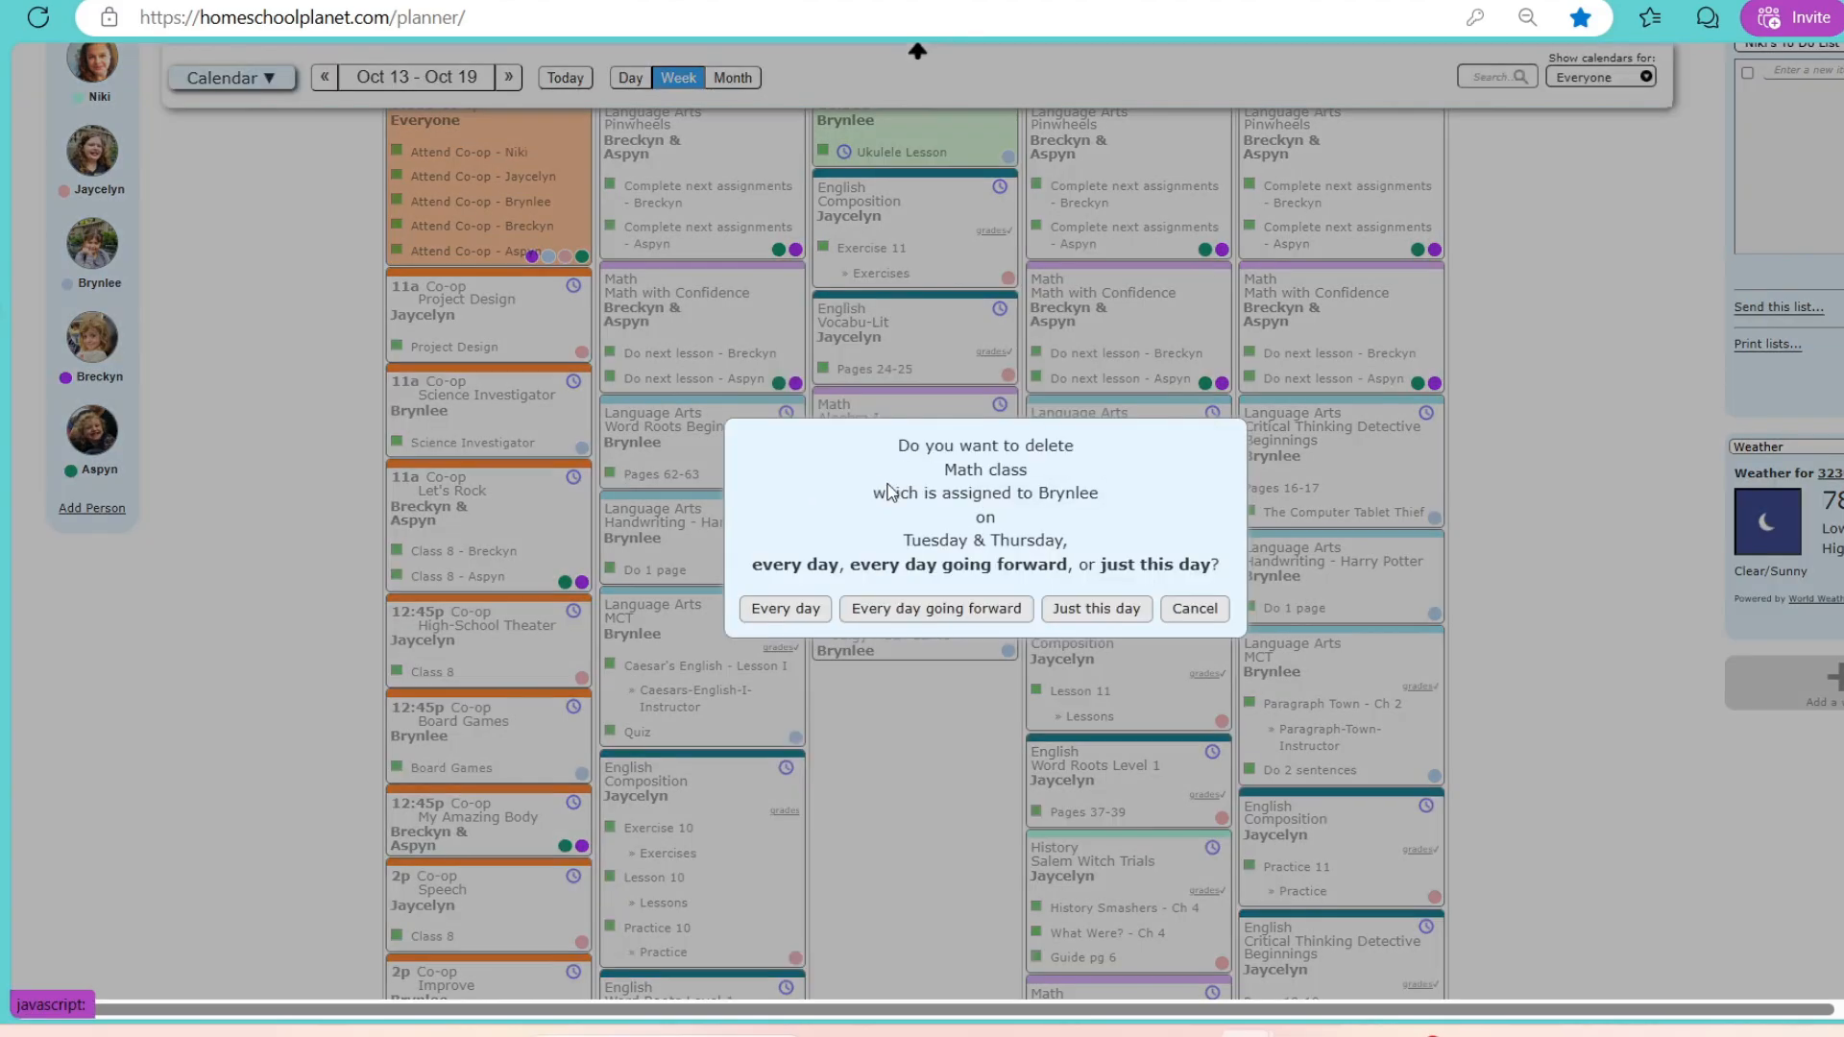
left_click(1095, 610)
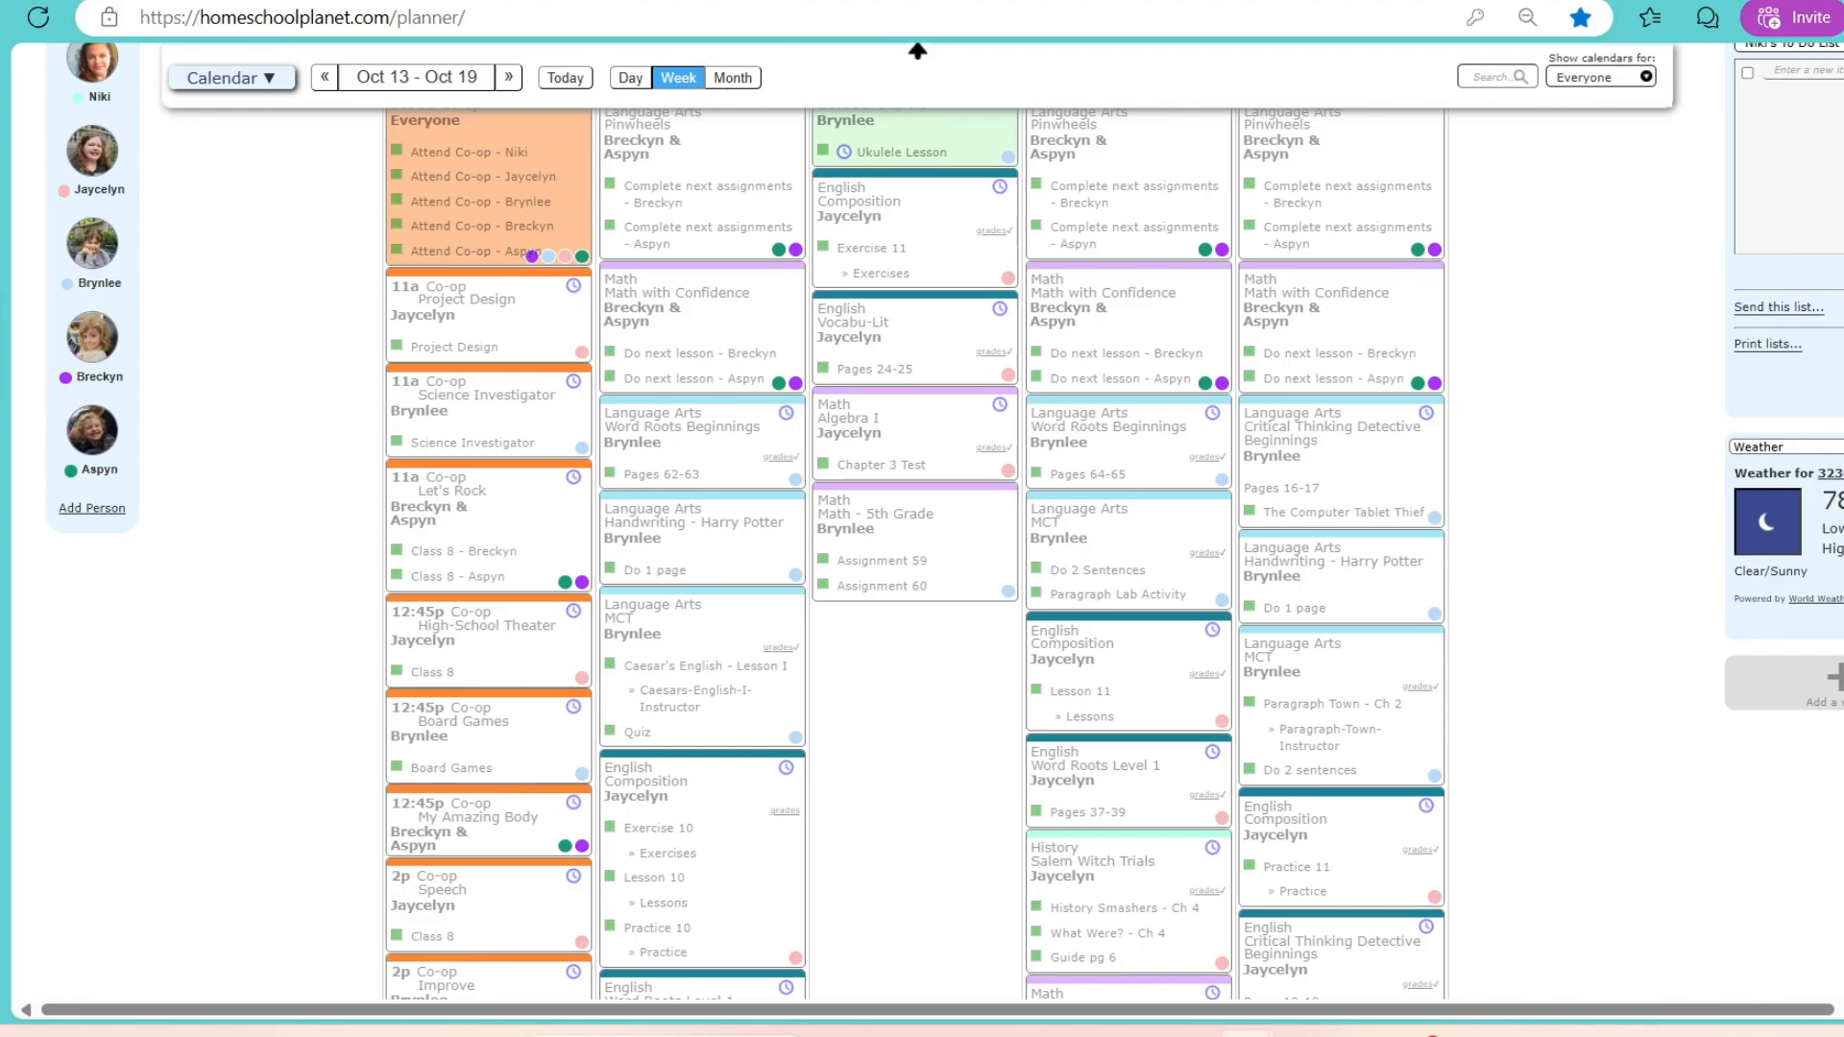
scroll(917, 50, "up", 2)
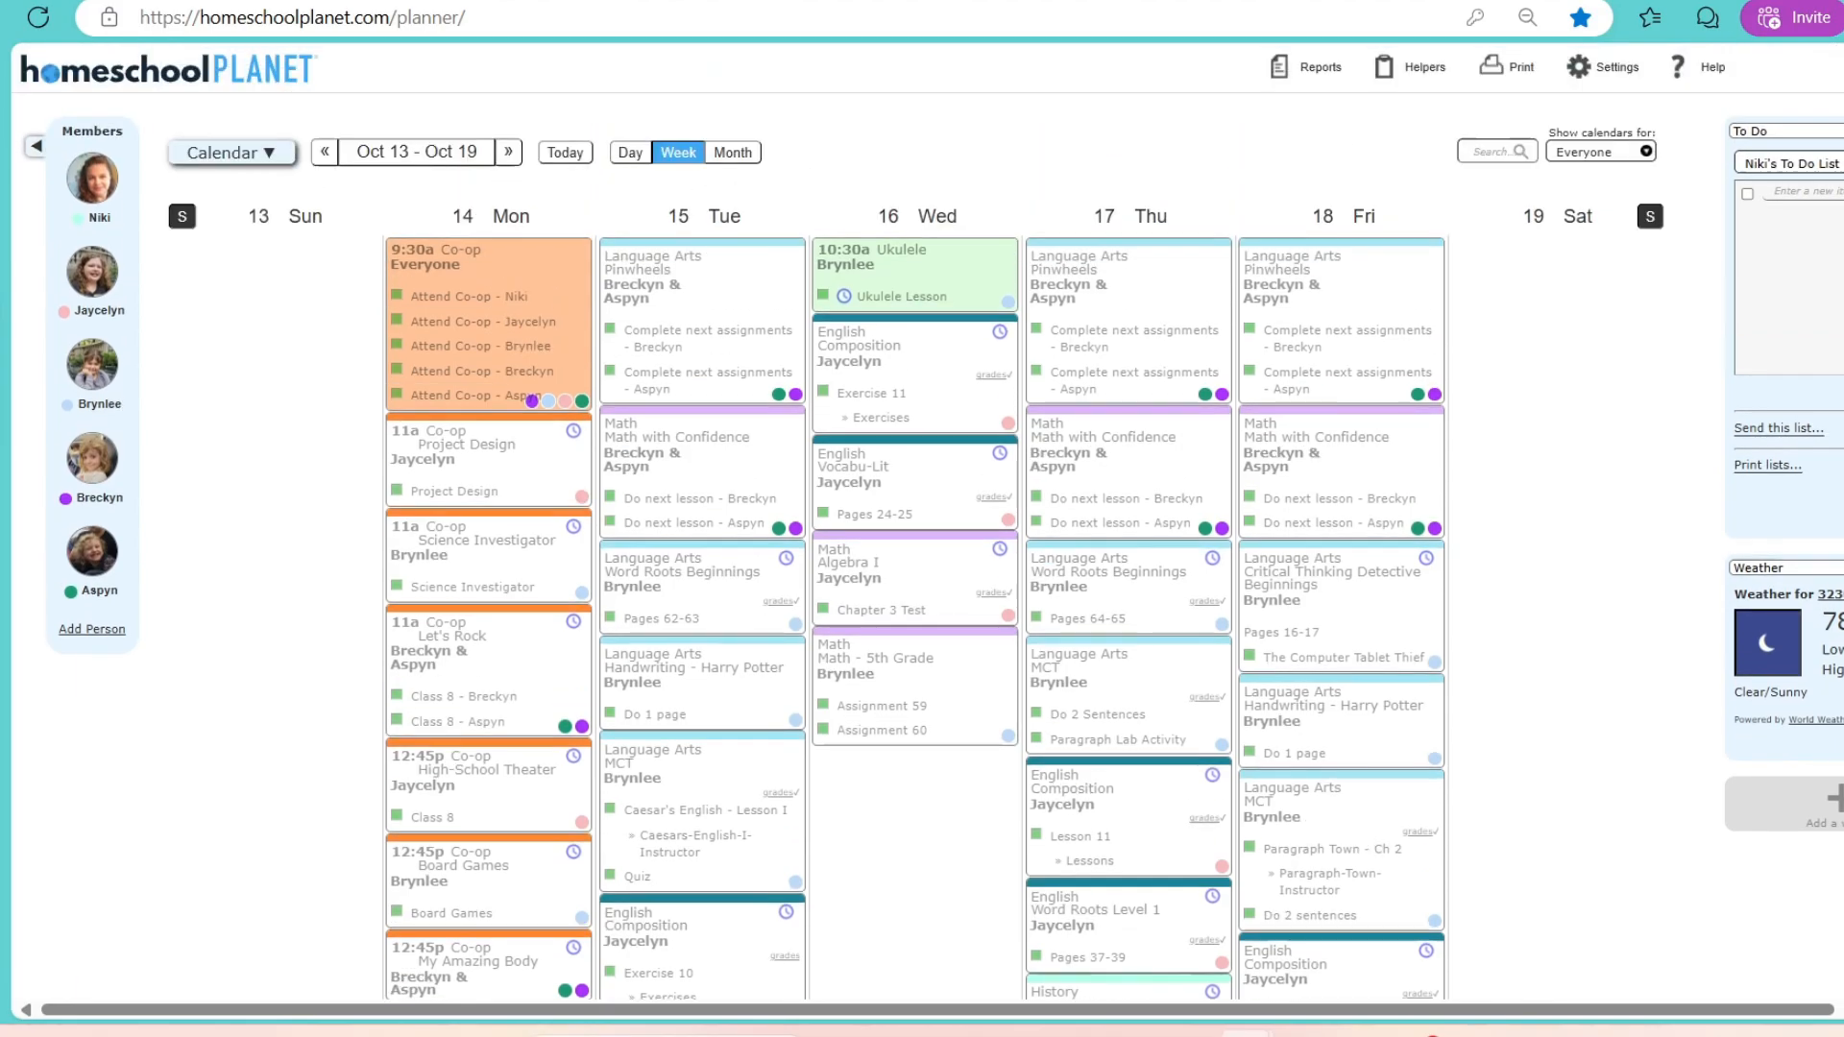